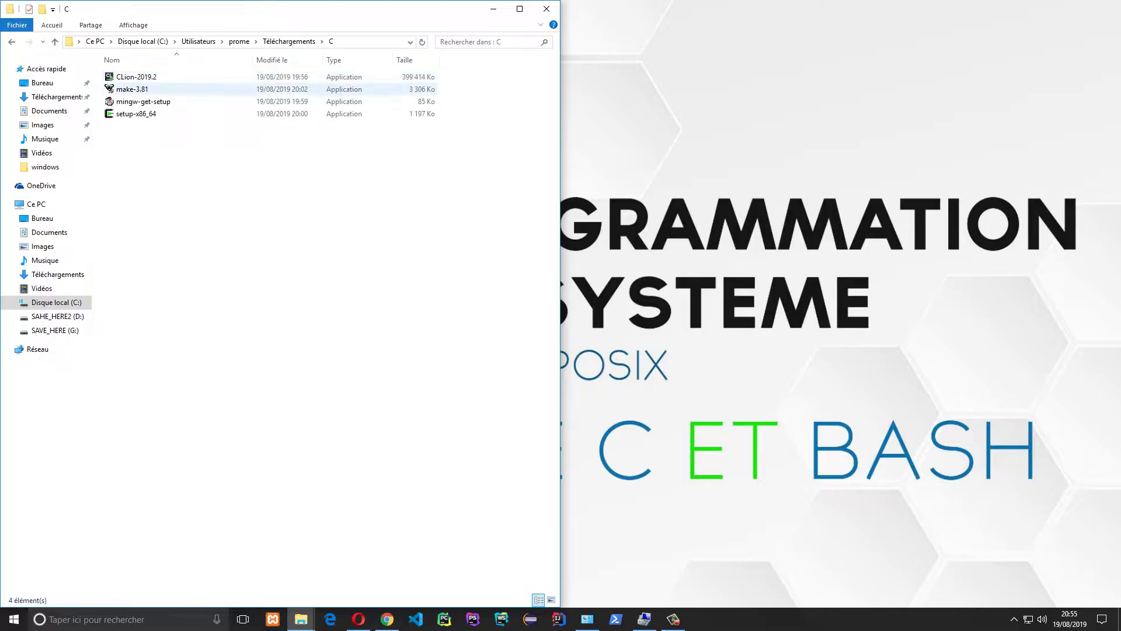
left_click_drag(301, 191, 119, 75)
left_click(257, 192)
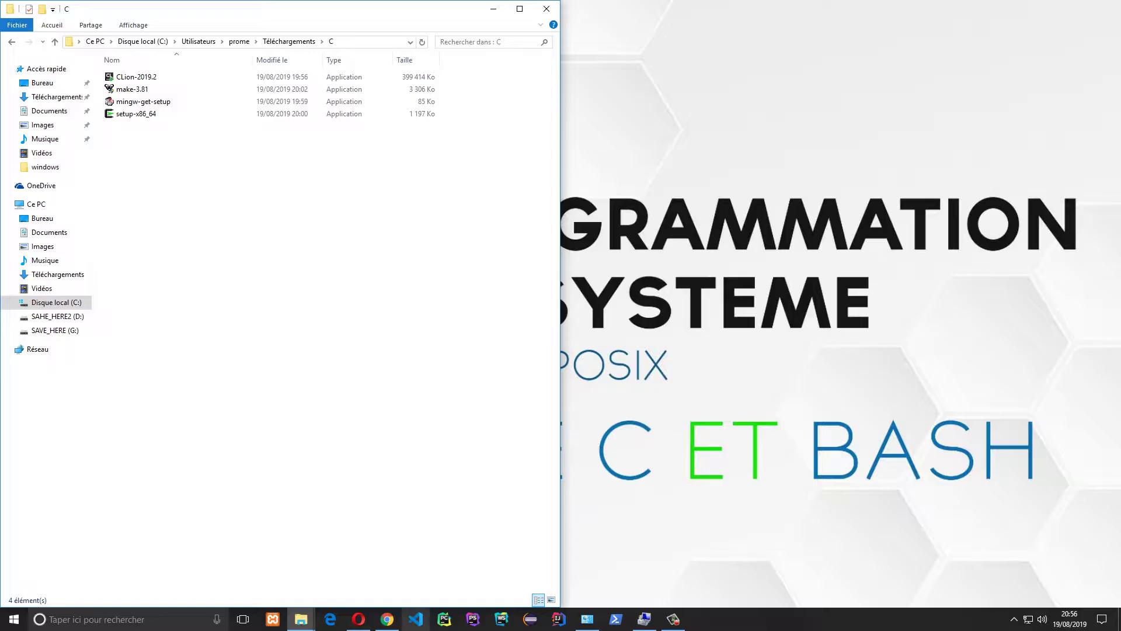
Switch to Visual Studio Code, close the Test.java file and exit the editor.
left_click(416, 619)
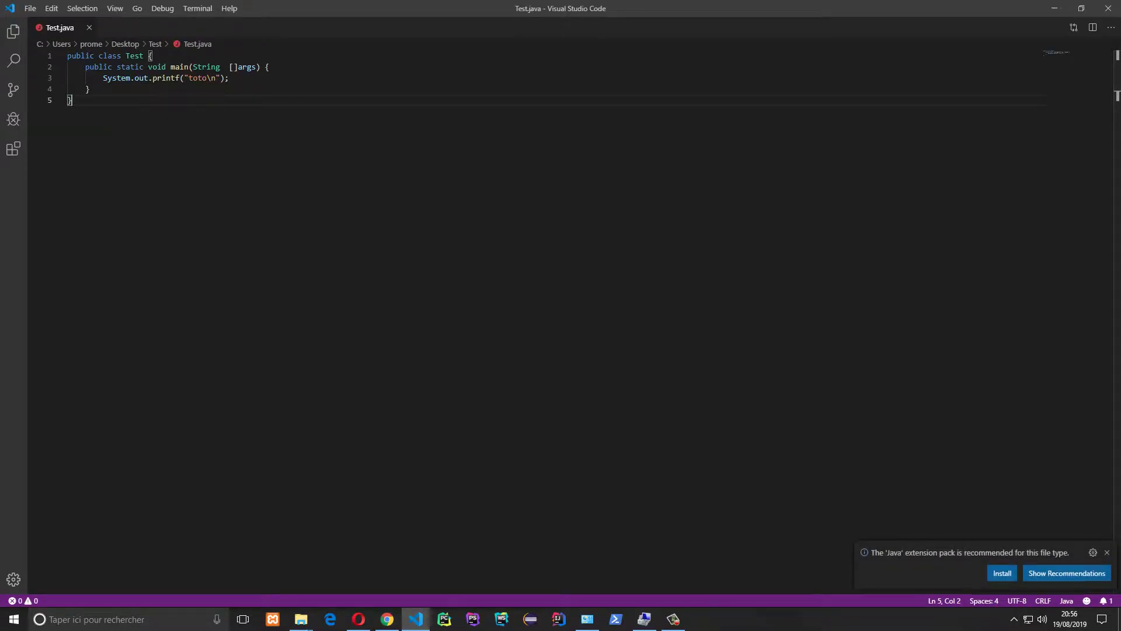
left_click(89, 28)
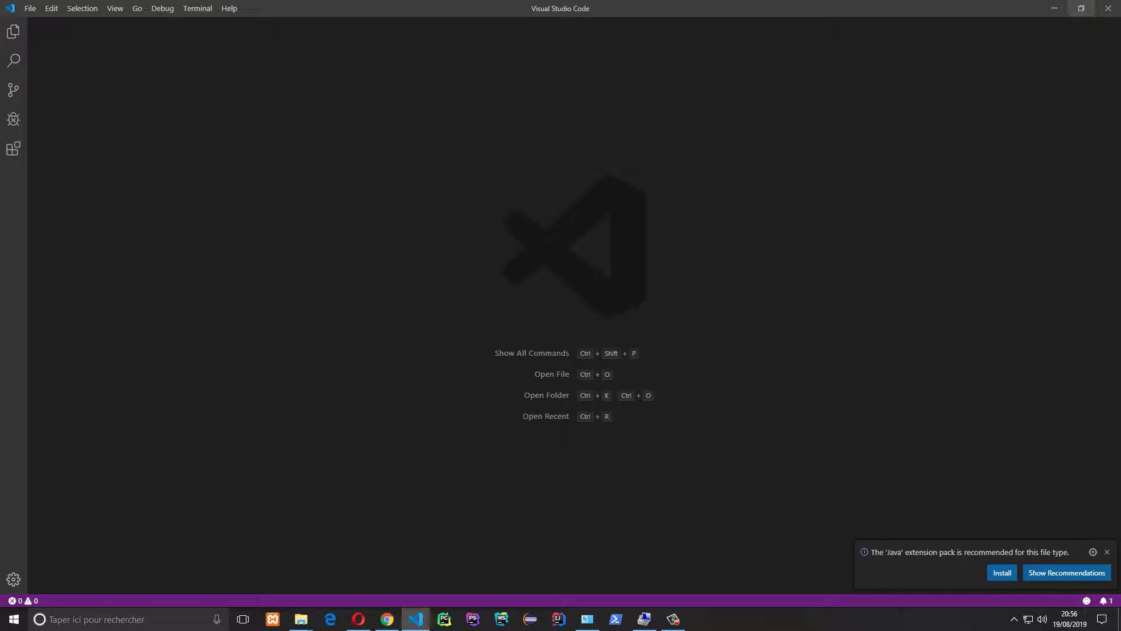
left_click(1108, 8)
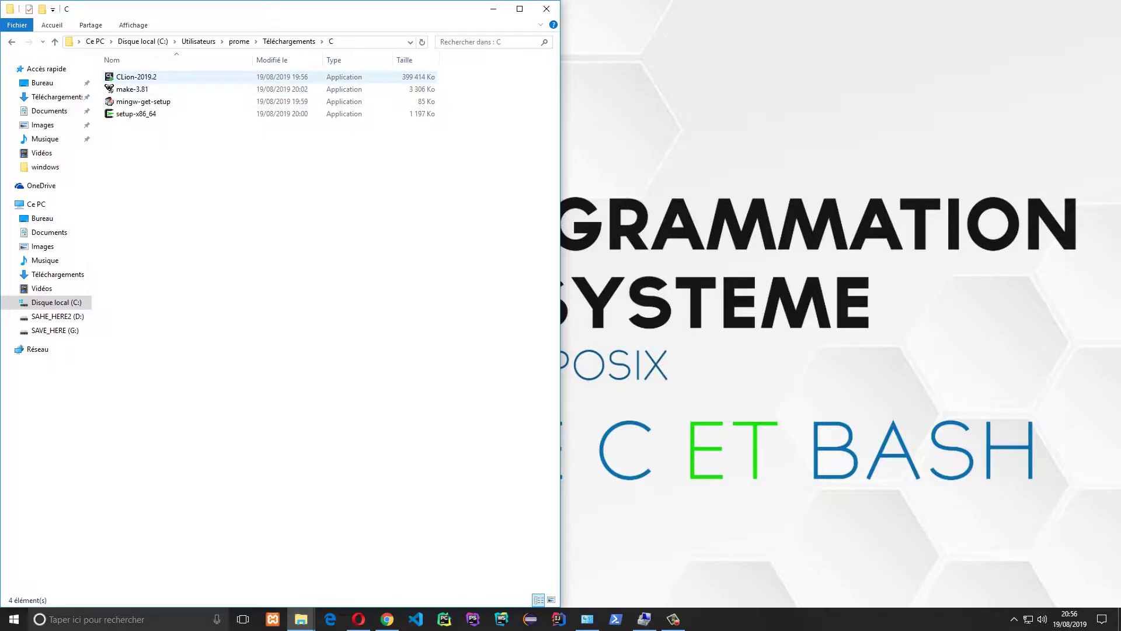
Launch the make-3.81 installer from the C downloads folder and accept its license agreement.
left_click(136, 77)
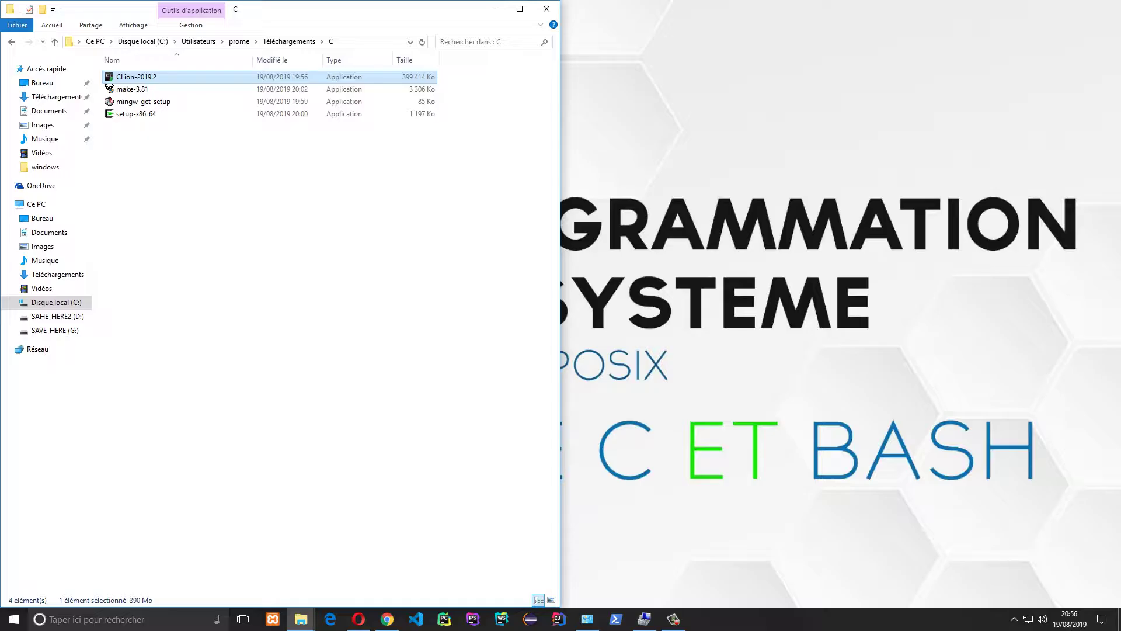
left_click(134, 89)
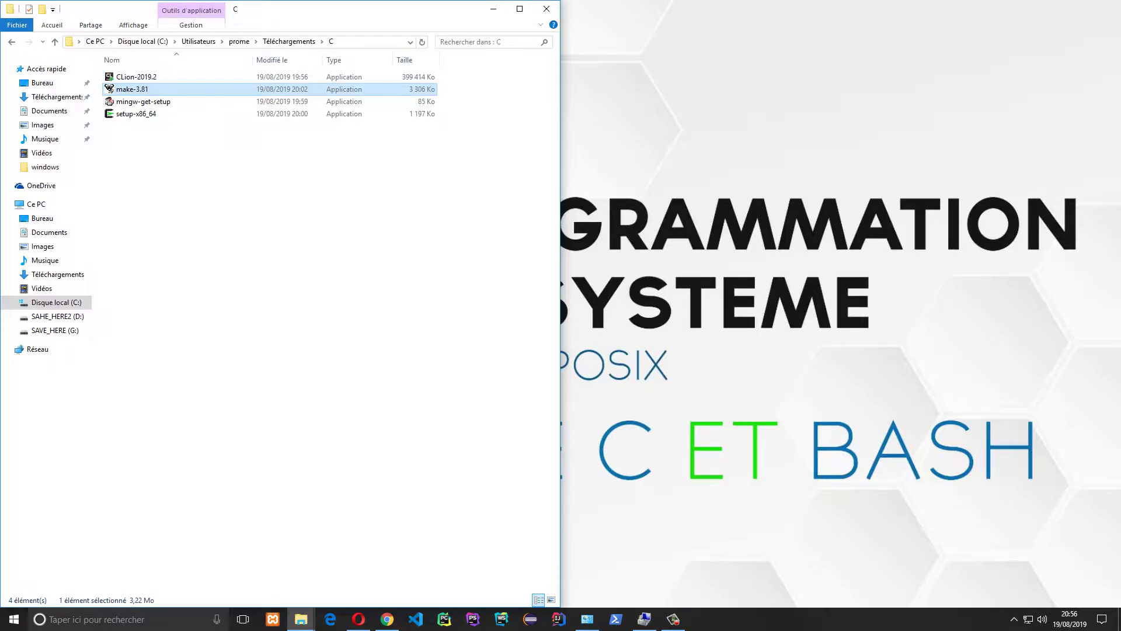
key("Return")
key("Return")
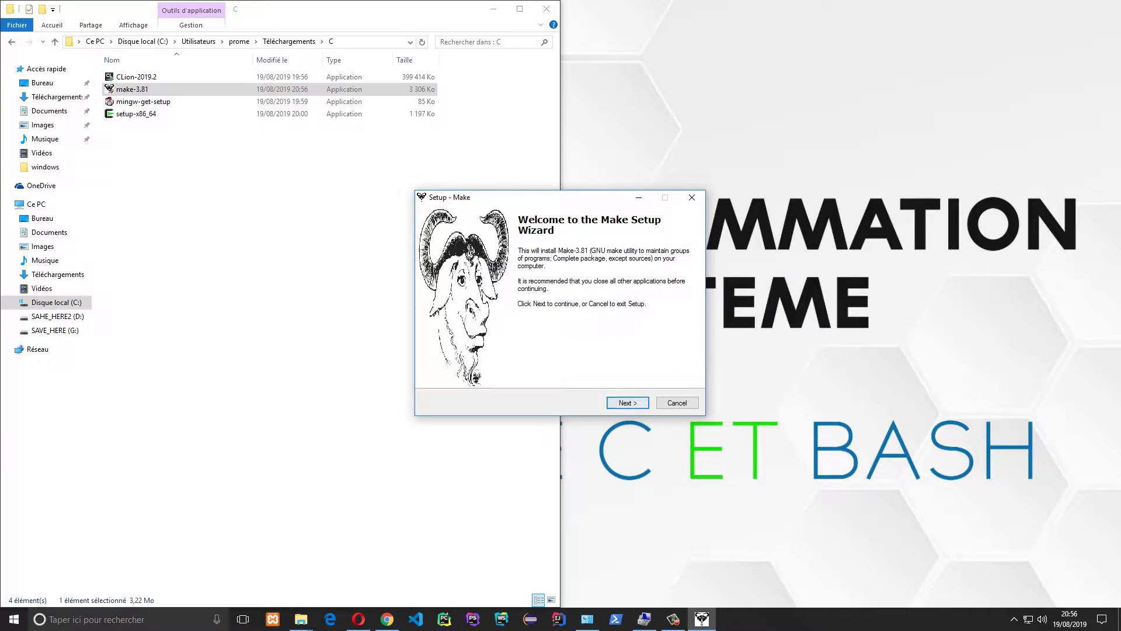
key("alt+a")
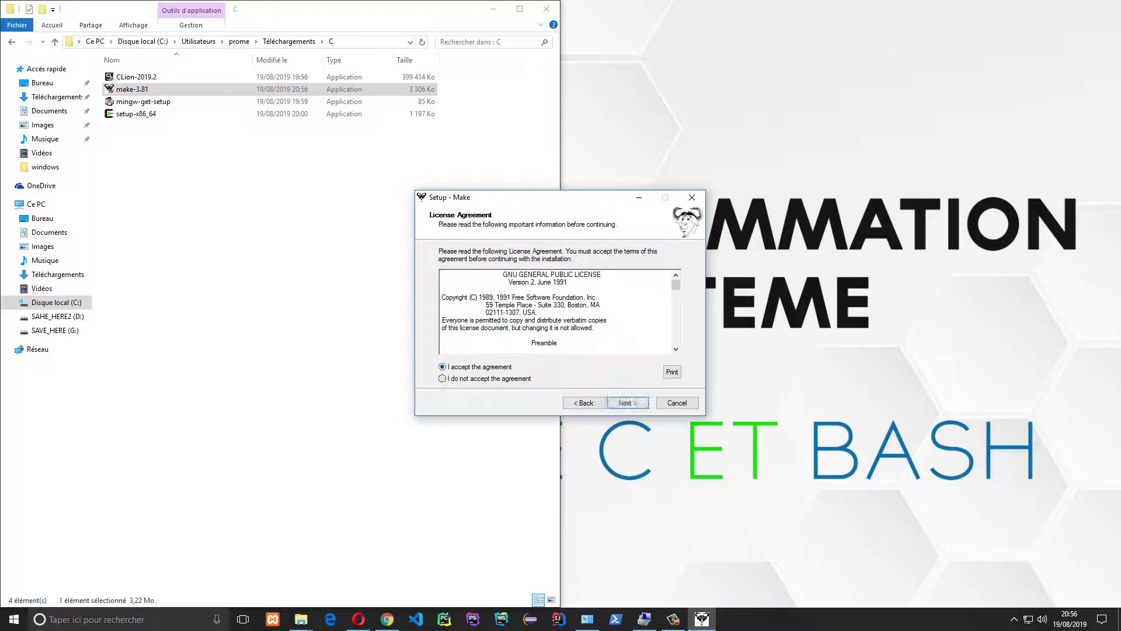
key("Return")
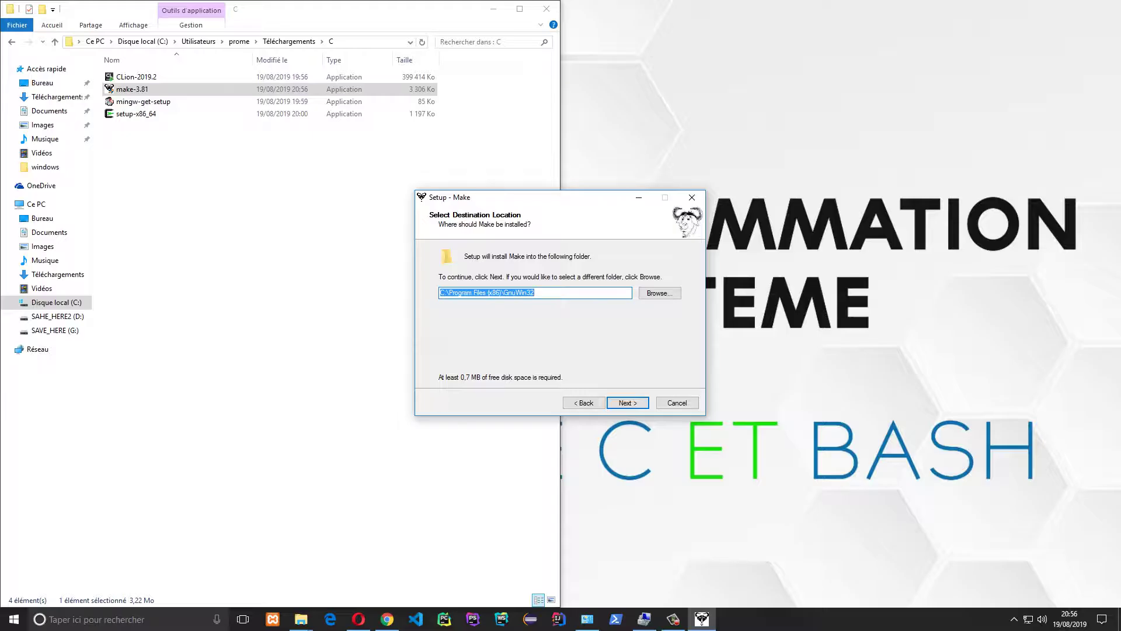
Set the Make destination folder to c:\Program Files (x86)\GnuWin32 and continue to the component selection.
key("Home")
key("shift+Right")
type("c")
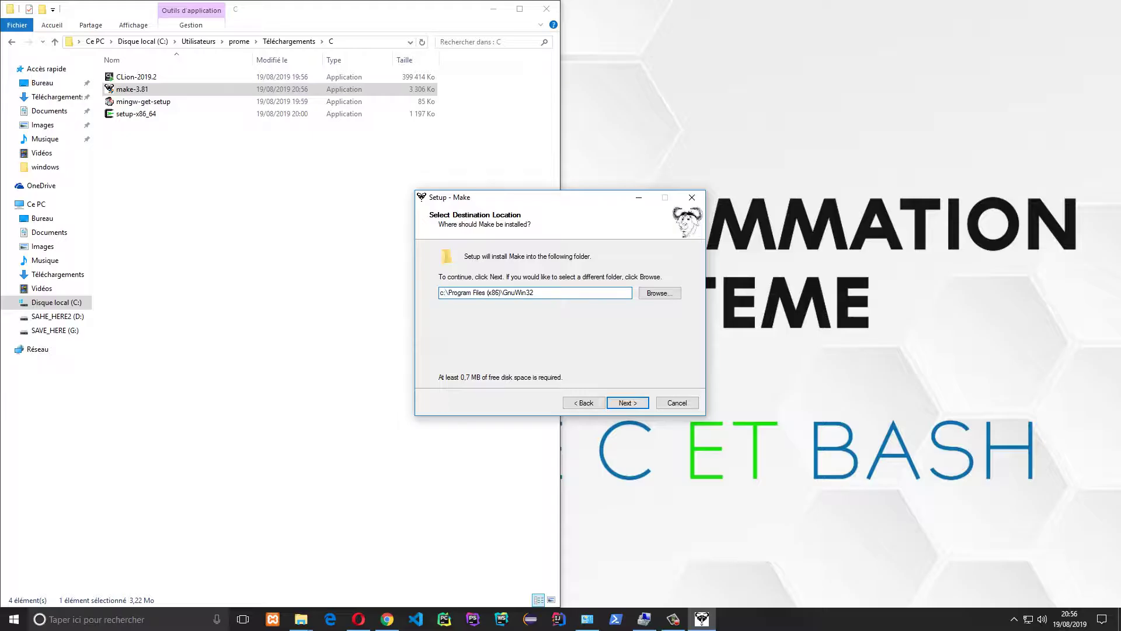
key("Return")
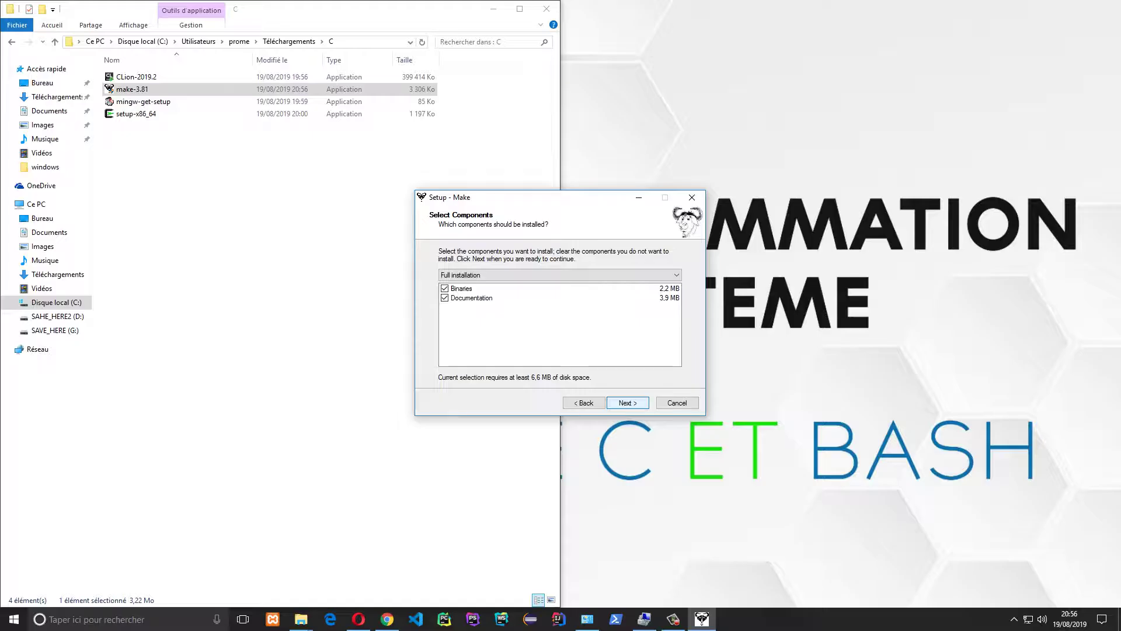
Install Make as a full installation without Start Menu document shortcuts, and finish the setup wizard.
key("Return")
key("Return")
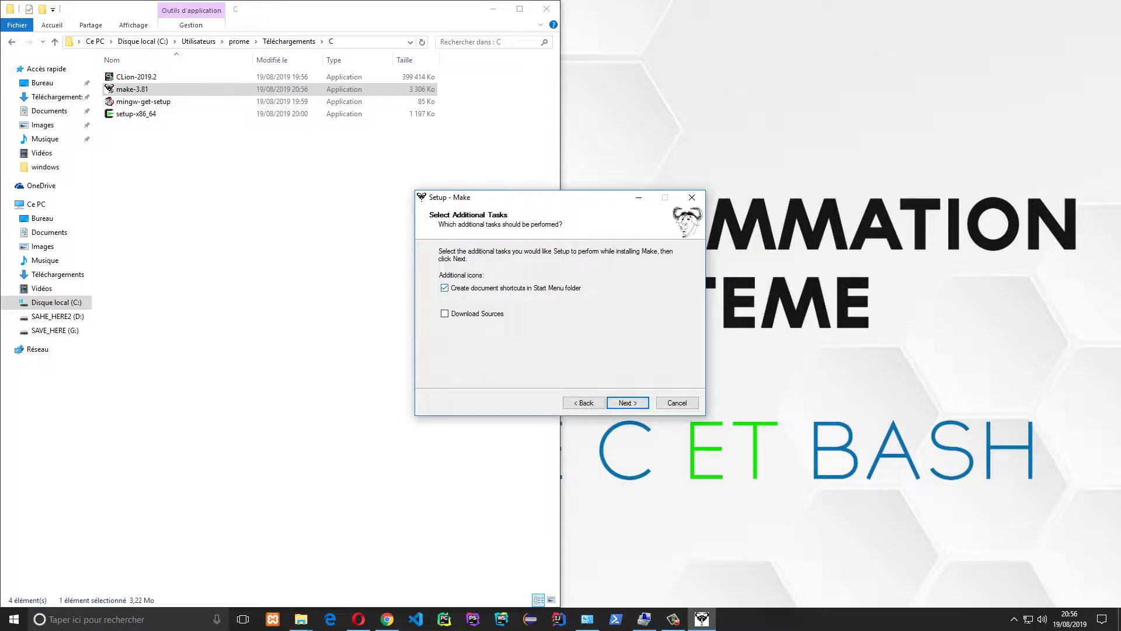
key("space")
key("Return")
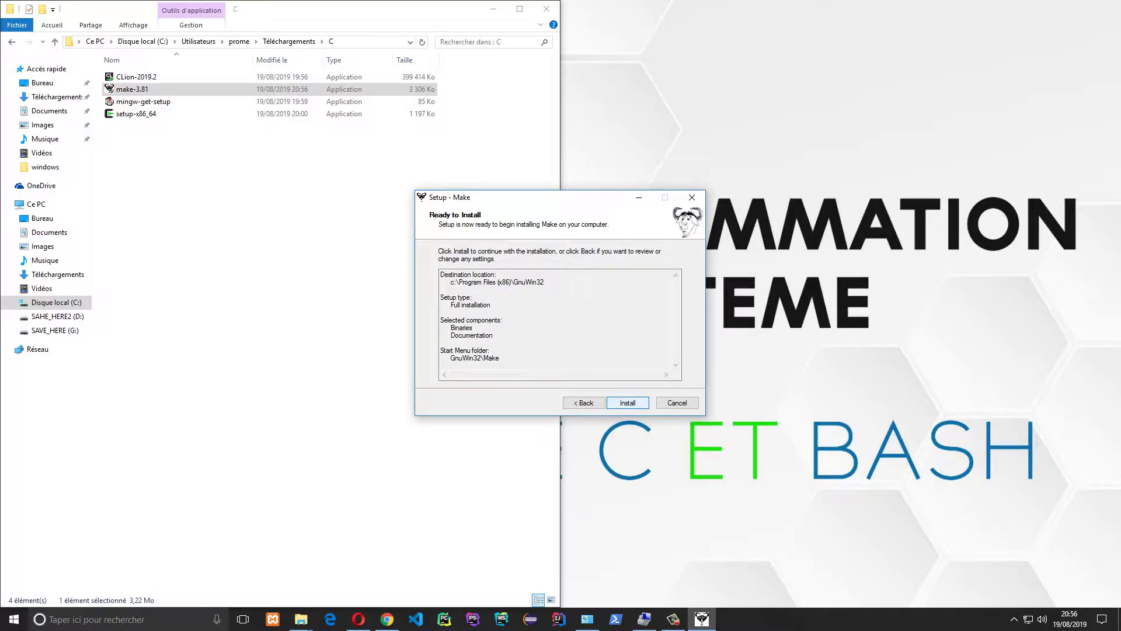
key("Return")
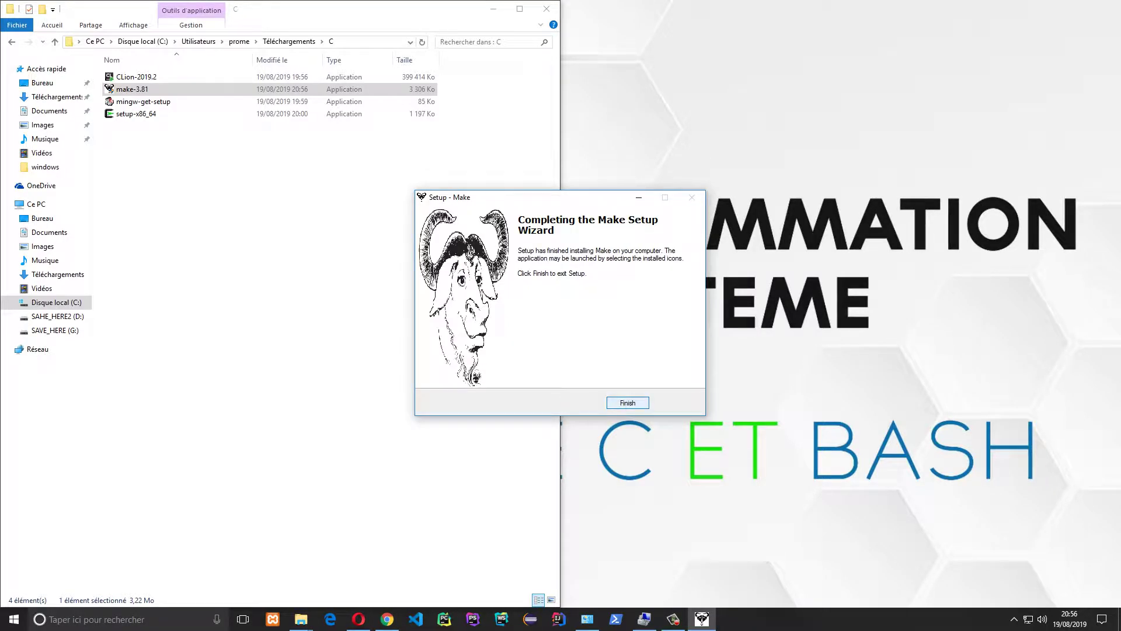
key("Return")
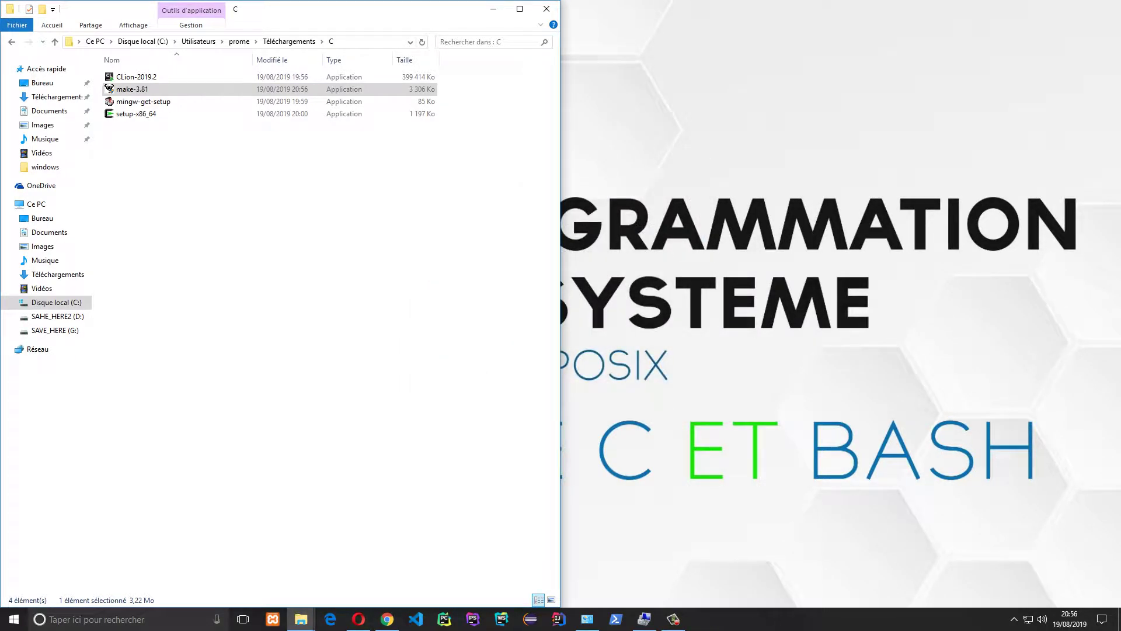
Open a new file explorer window and look through Program Files on the SAVE_HERE (G:) drive.
key("super+e")
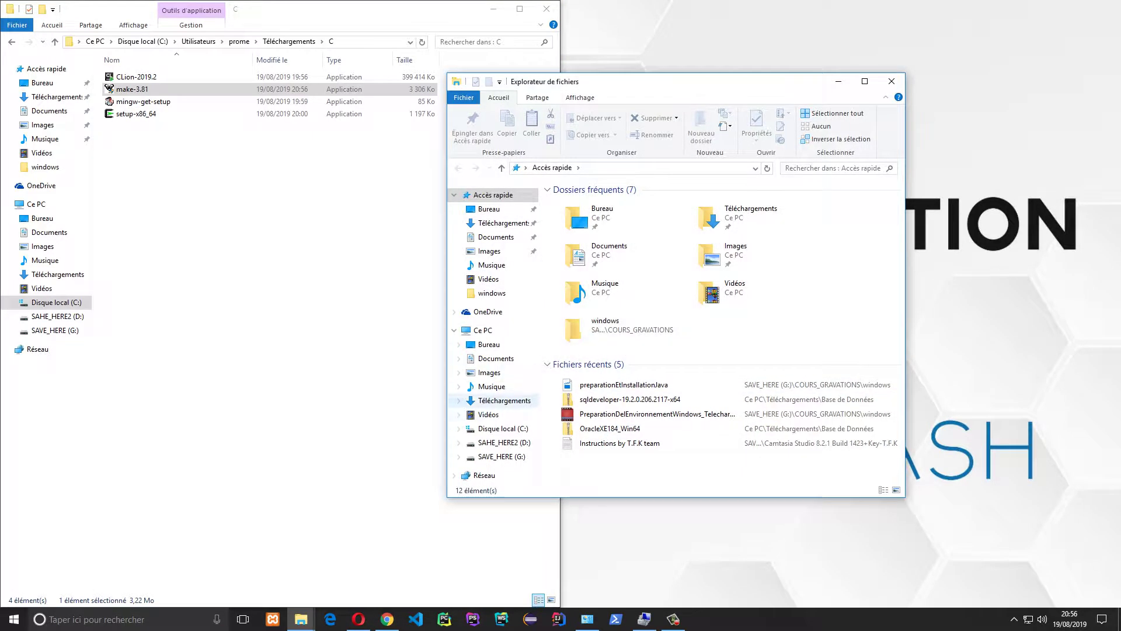
left_click(496, 456)
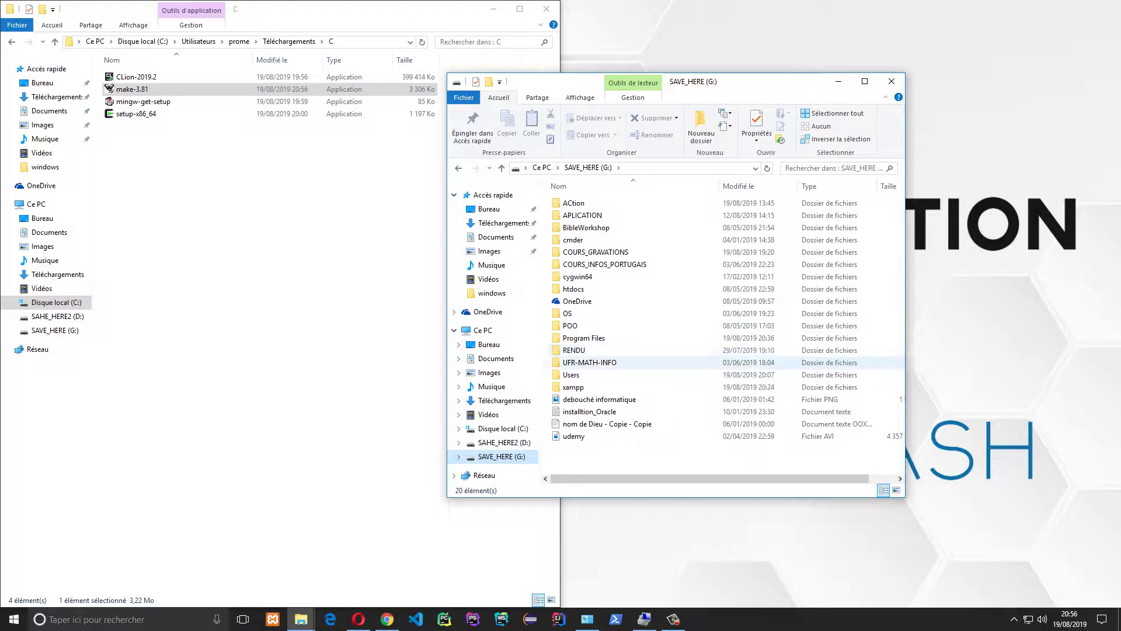
double_click(584, 337)
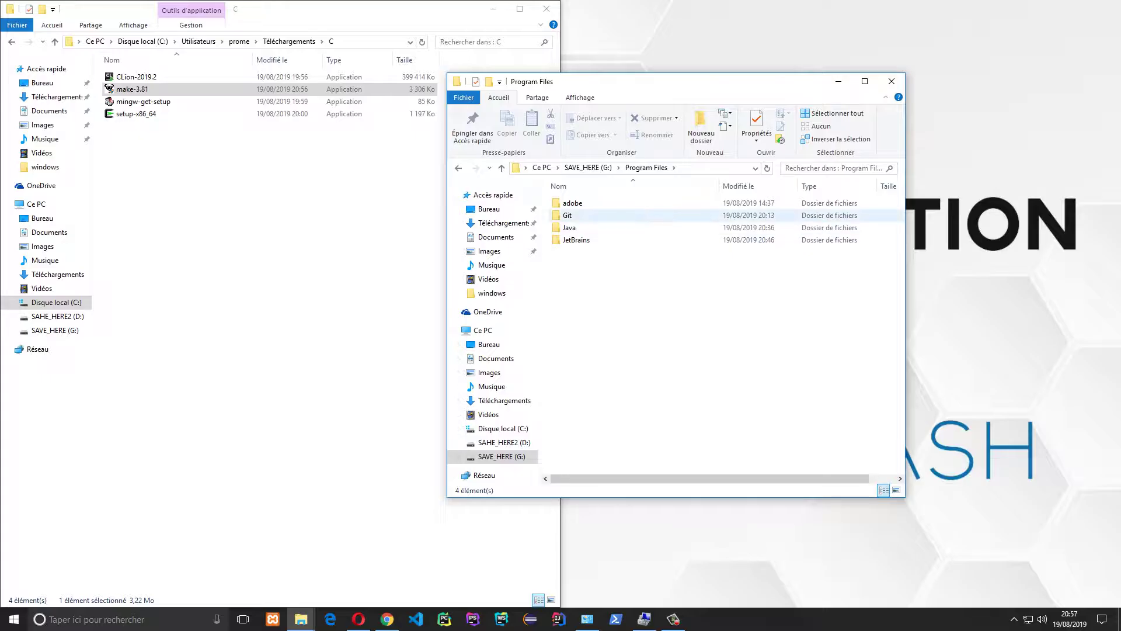
left_click(584, 240)
key("alt+Left")
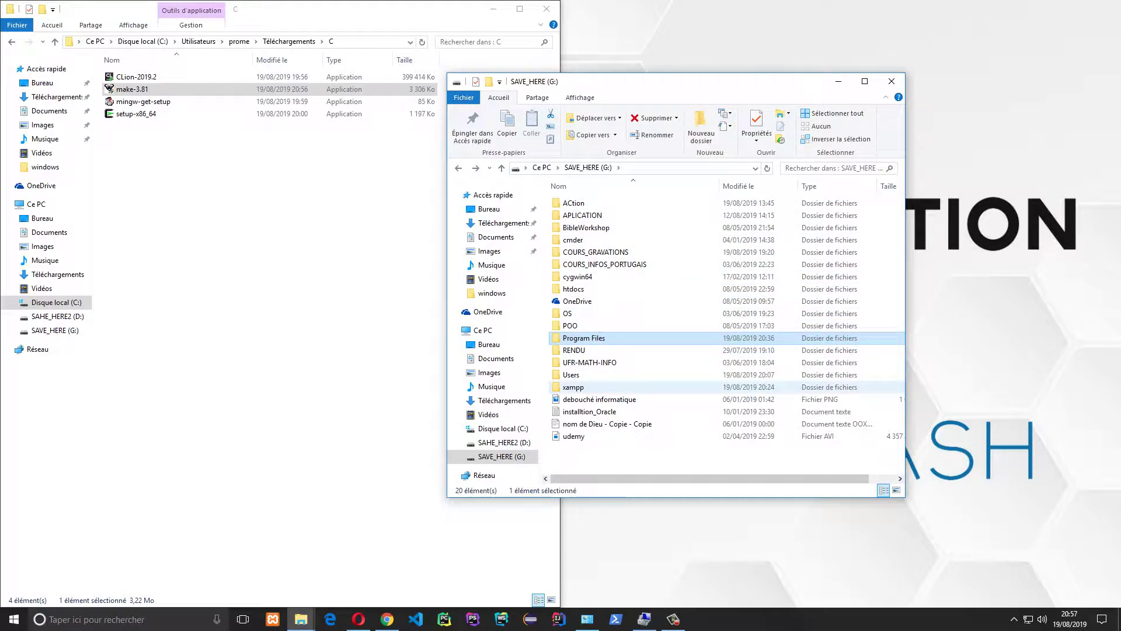
Look through the user's profile folder on the G: drive, including AppData\Local\Programs.
double_click(571, 374)
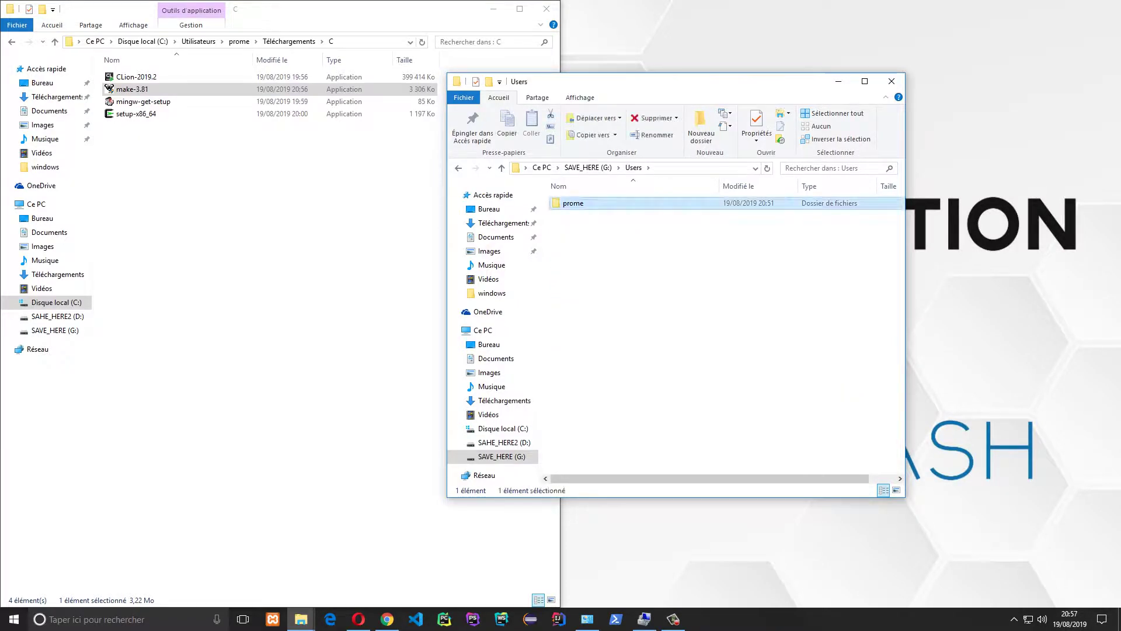
double_click(575, 203)
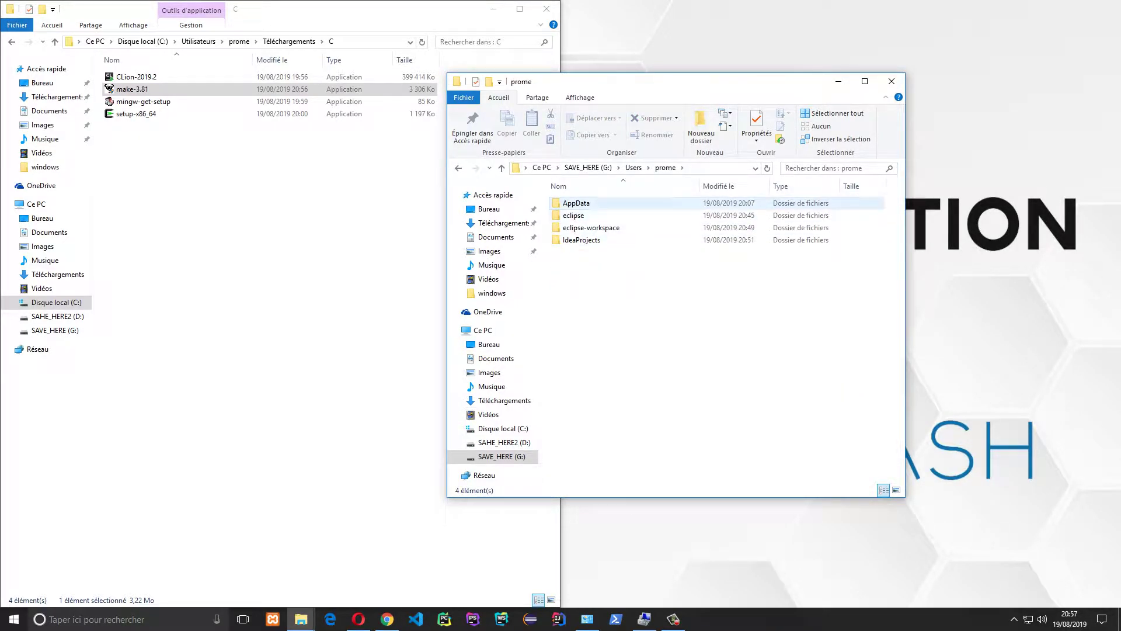
left_click(575, 203)
key("Down")
key("Down")
key("Down")
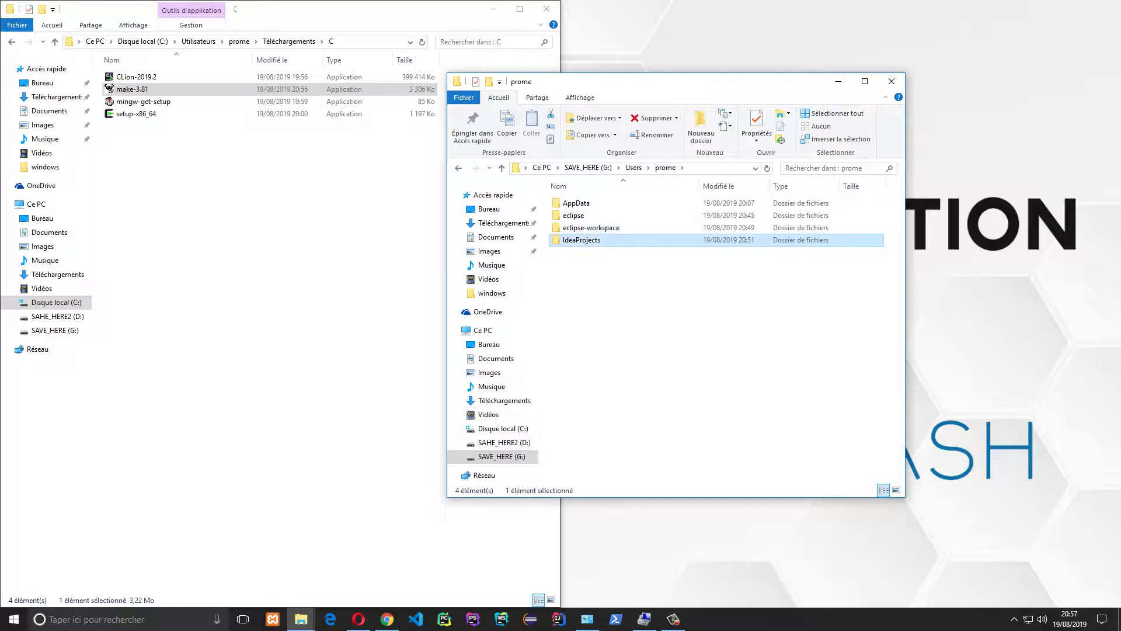
double_click(575, 202)
double_click(575, 203)
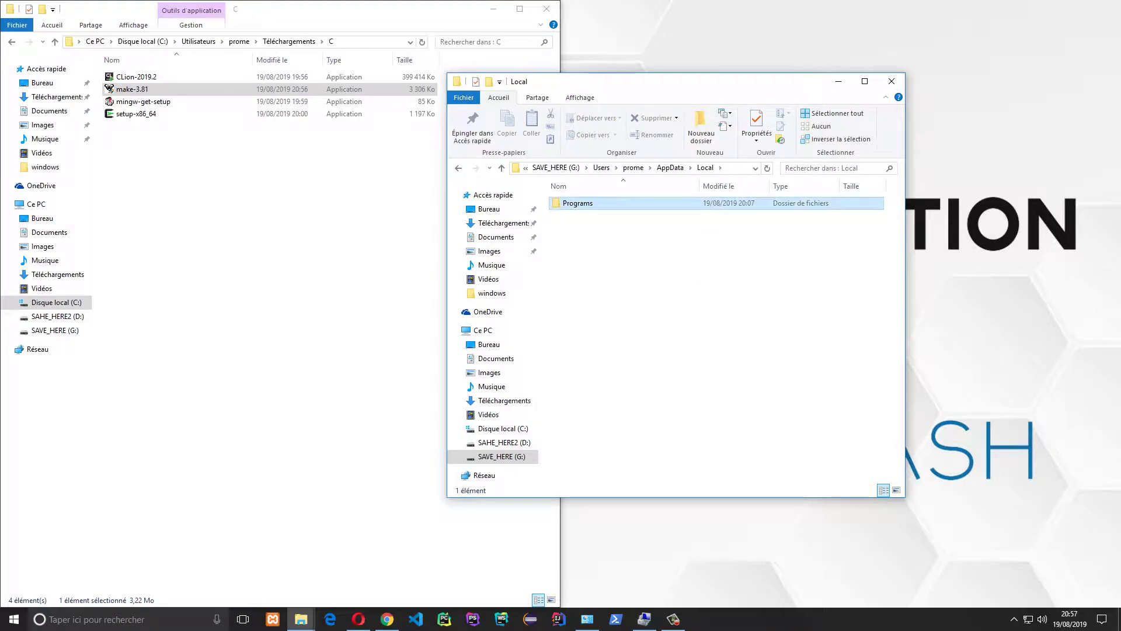
double_click(575, 202)
key("BackSpace")
key("BackSpace")
key("BackSpace")
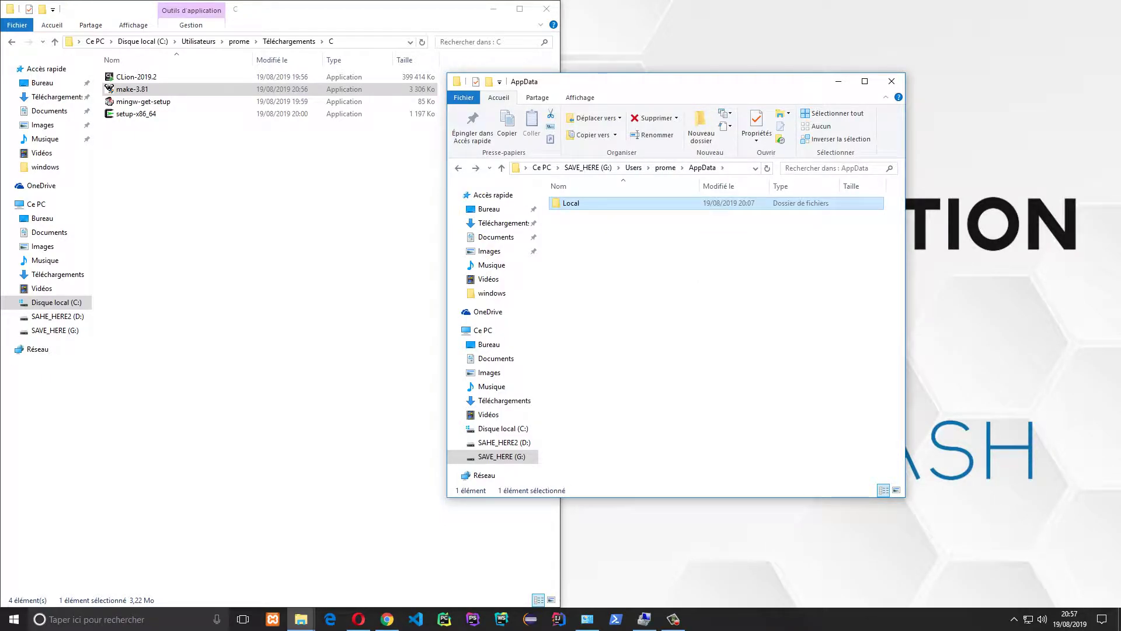
Open the GnuWin32 bin folder inside Program Files (x86) on the C: drive.
left_click(502, 428)
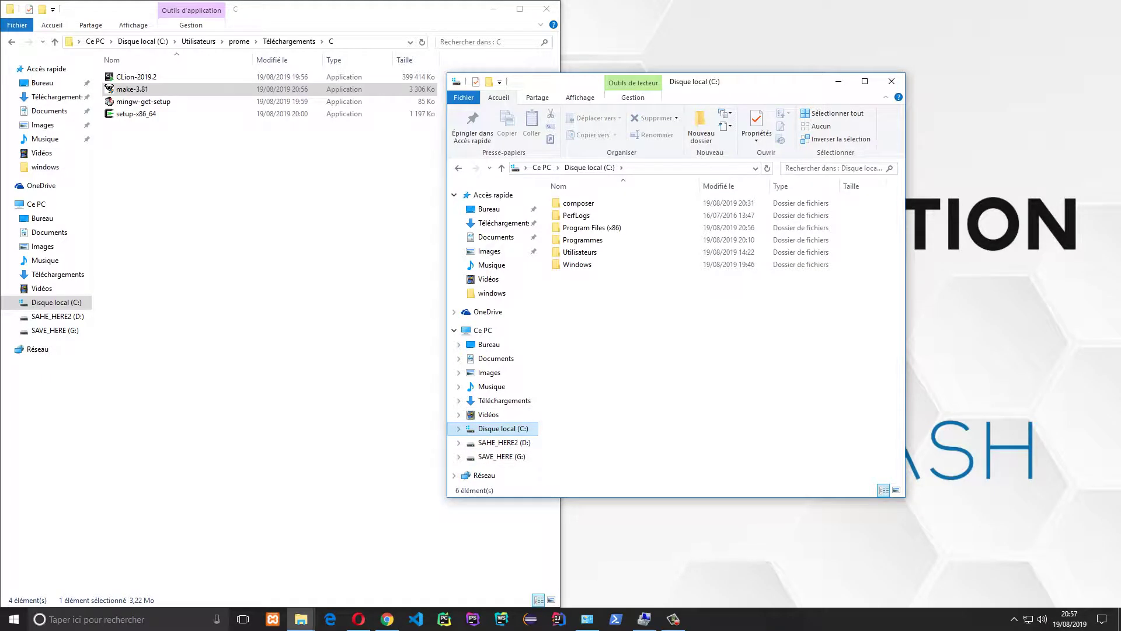
double_click(582, 239)
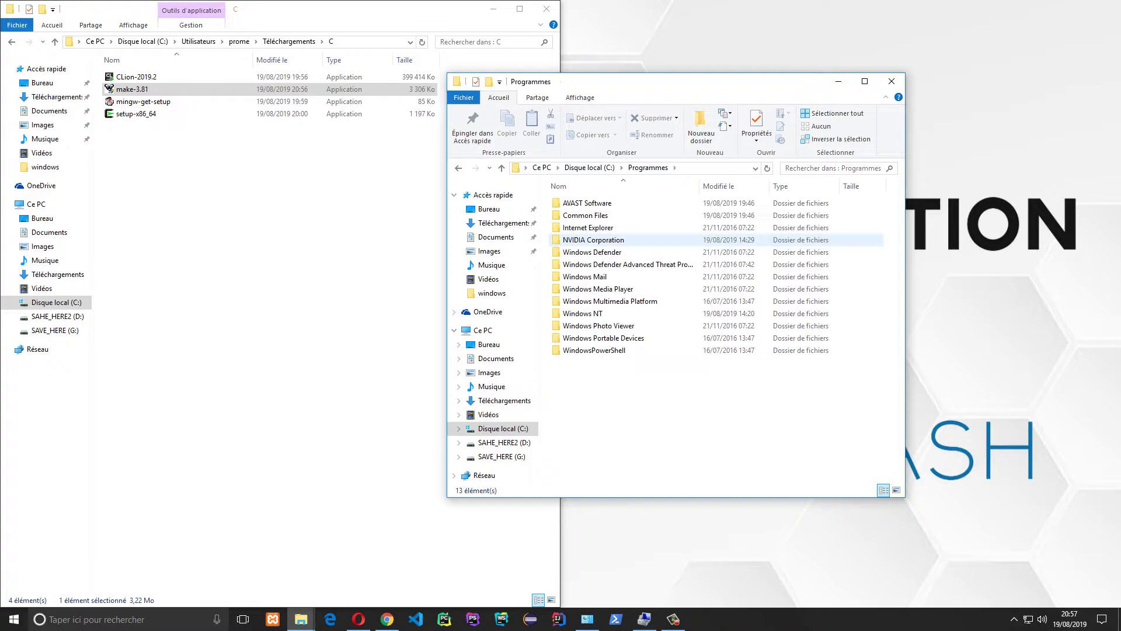
key("BackSpace")
double_click(581, 228)
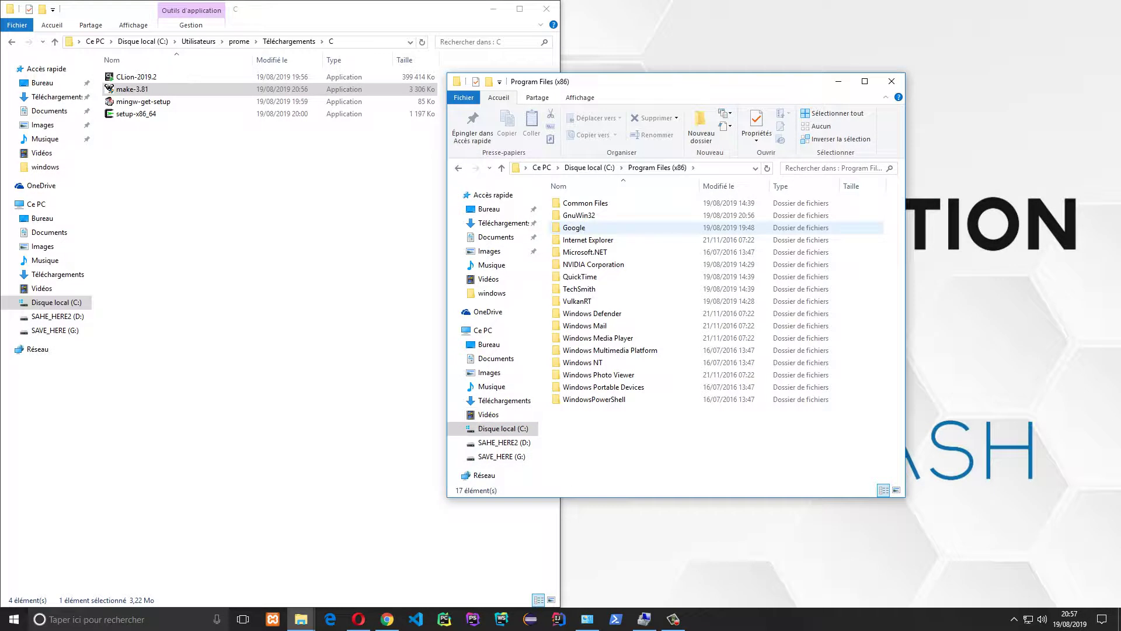
double_click(579, 215)
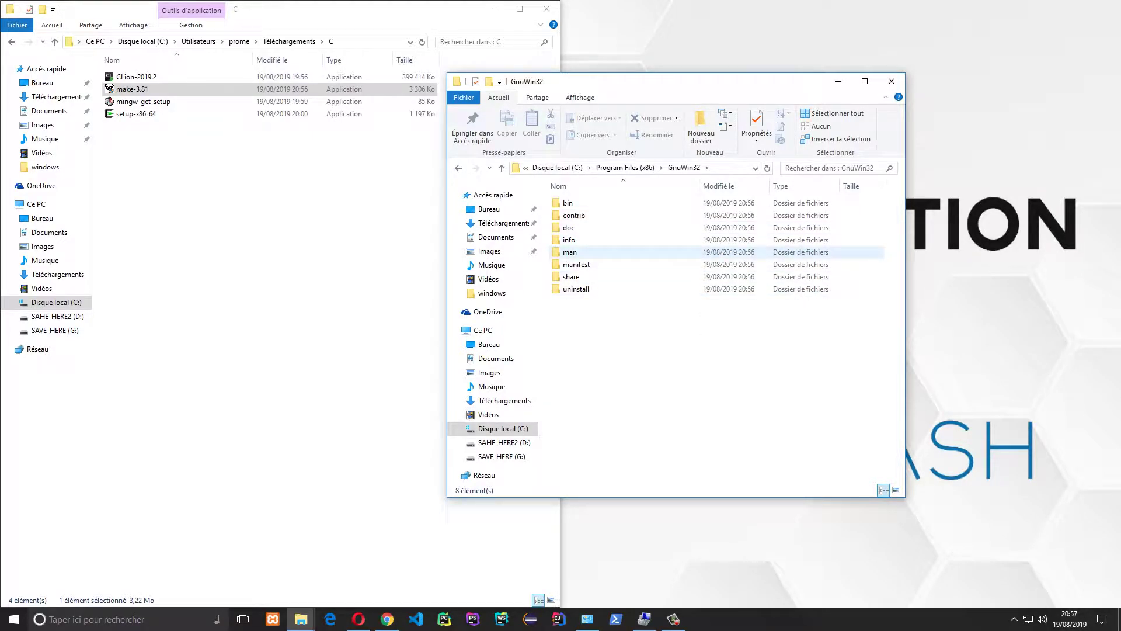
left_click(578, 203)
double_click(577, 202)
mouse_move(603, 277)
left_mouse_down()
mouse_move(564, 244)
mouse_move(548, 189)
left_mouse_up()
left_click(607, 280)
left_click_drag(635, 316, 547, 189)
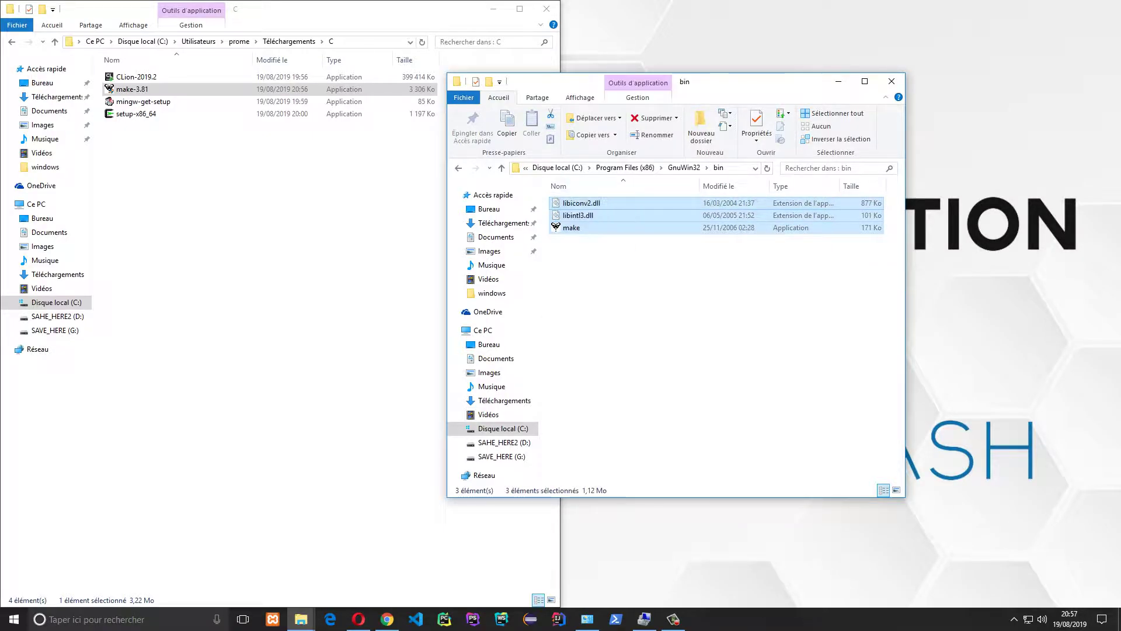
left_click(636, 333)
left_click_drag(637, 339, 543, 194)
left_click(611, 316)
left_click_drag(610, 316, 543, 196)
left_click(610, 316)
left_click_drag(601, 276, 541, 194)
left_click(607, 282)
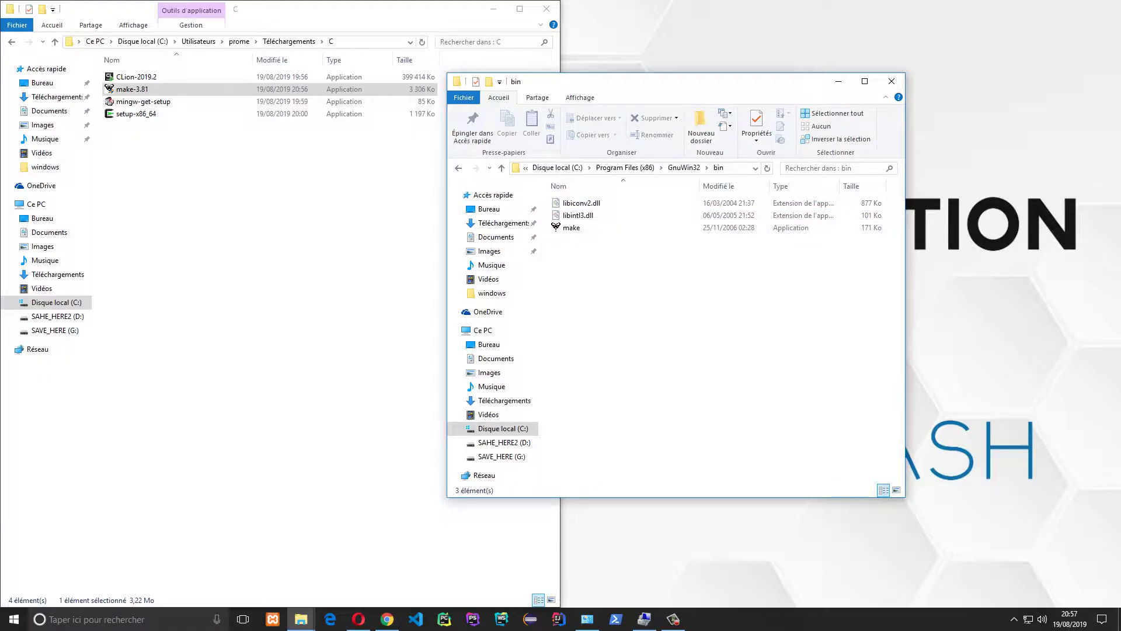
Copy the GnuWin32 bin folder's path, and open the environment variables from the advanced system settings.
left_click(737, 168)
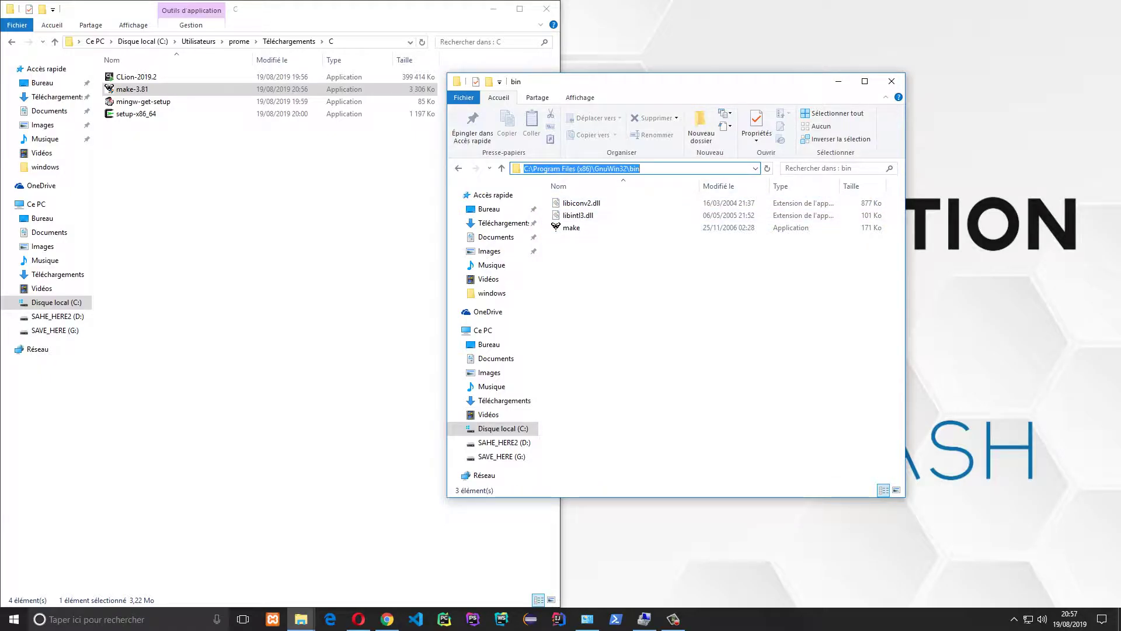
mouse_move(644, 620)
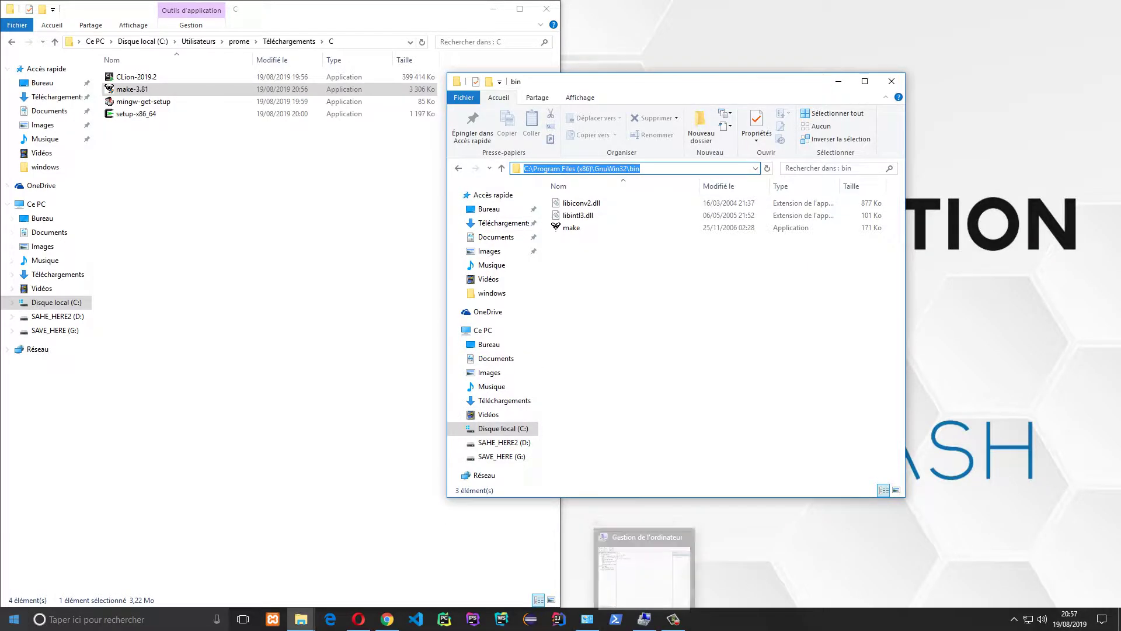
key("super+x")
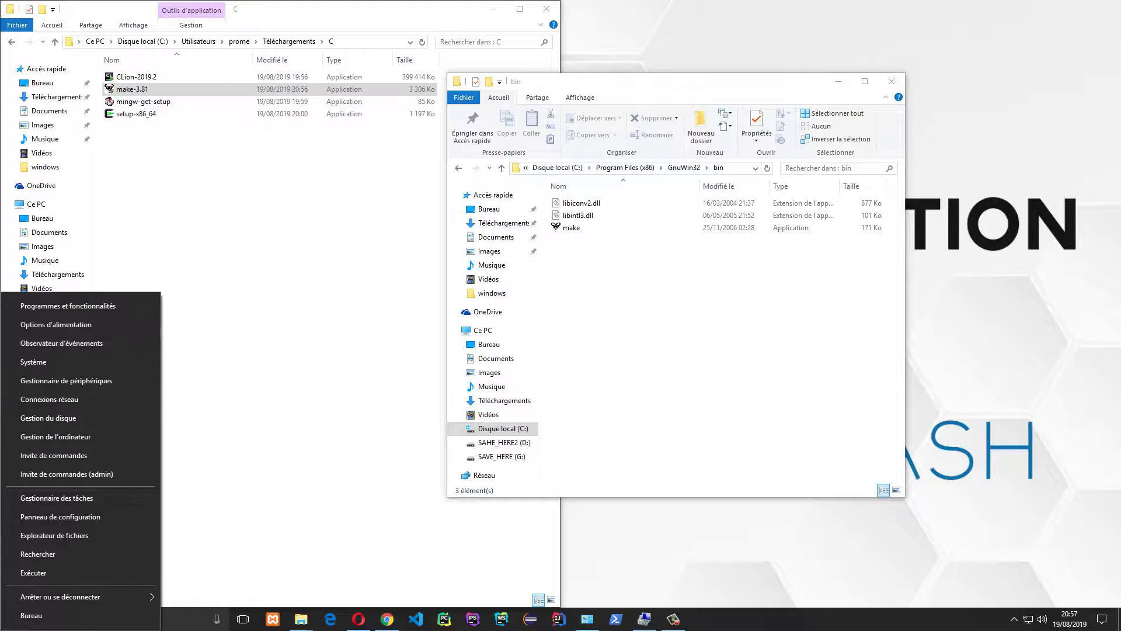
key("Escape")
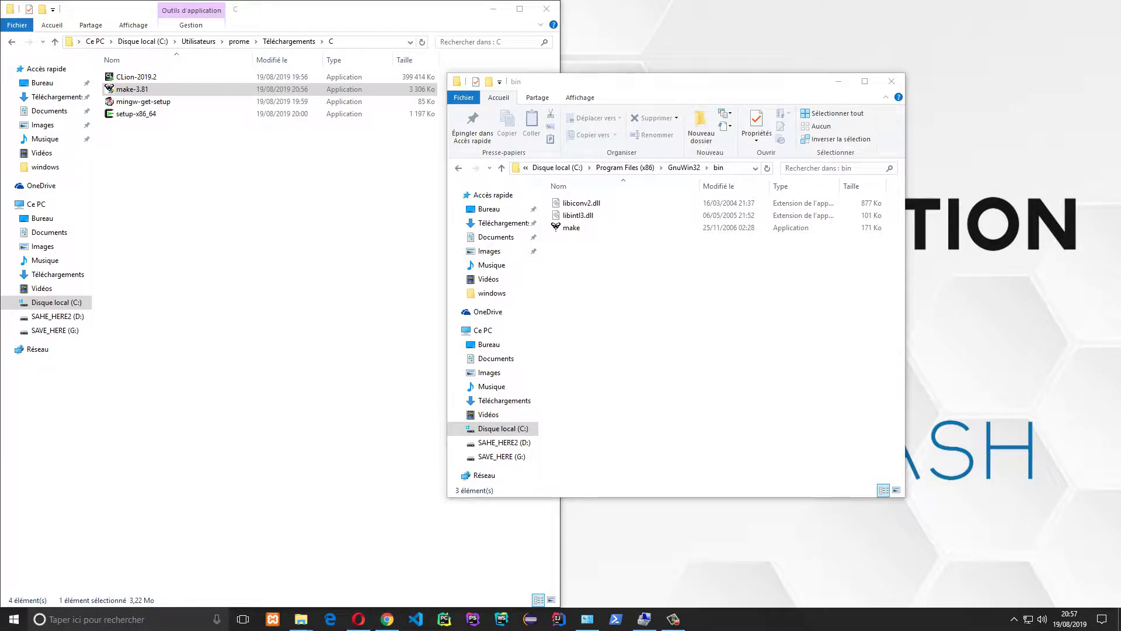
key("super+e")
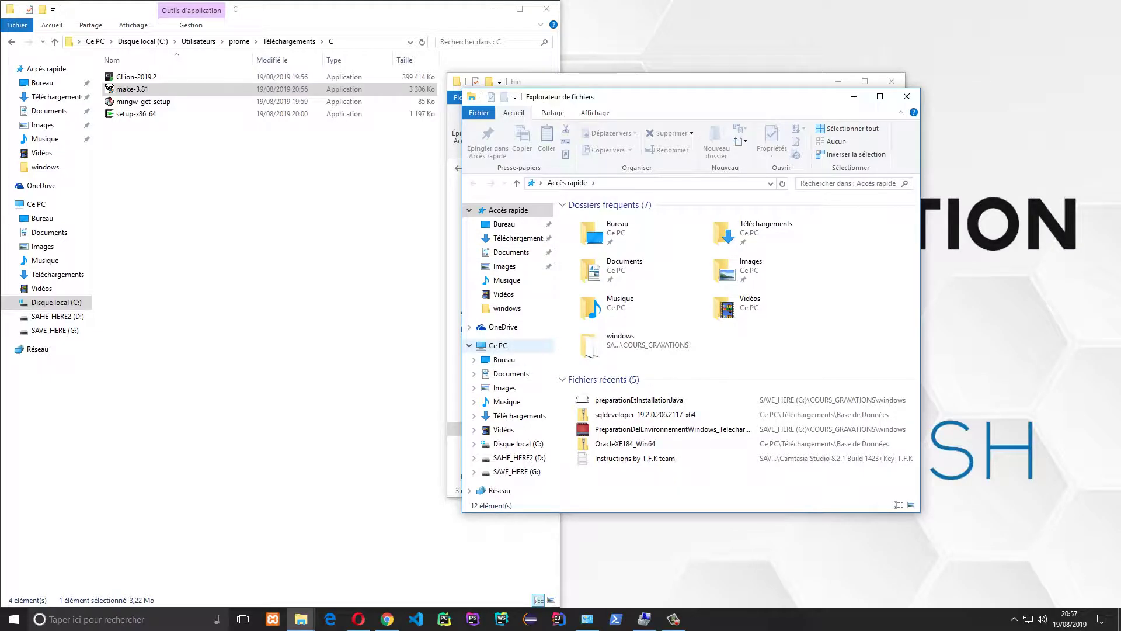
left_click(498, 346)
left_click(815, 142)
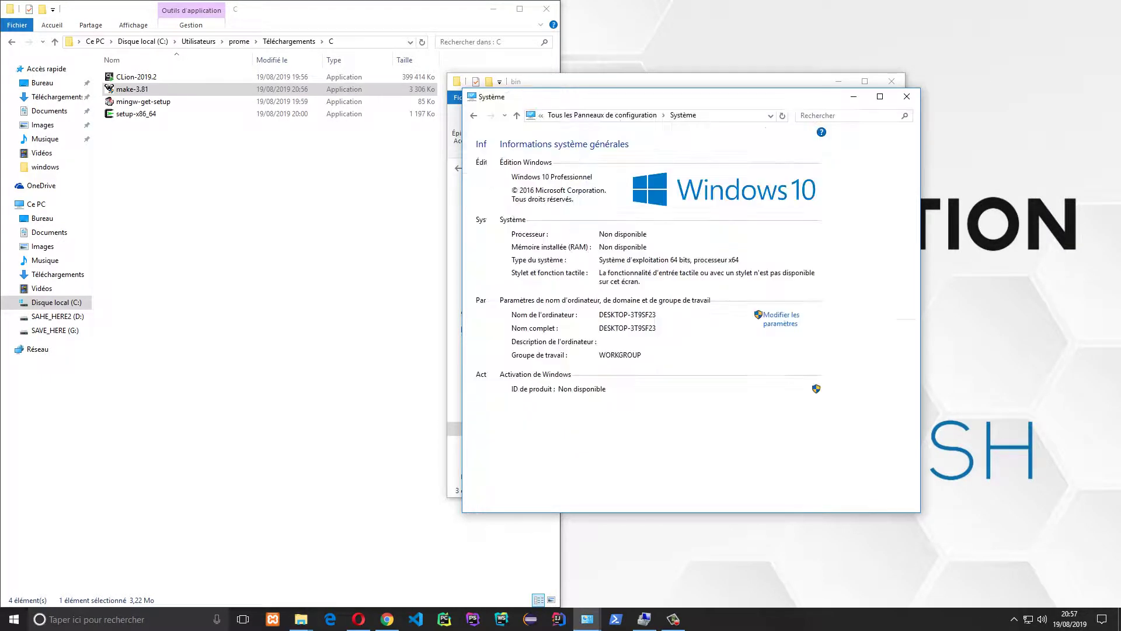
left_click(523, 217)
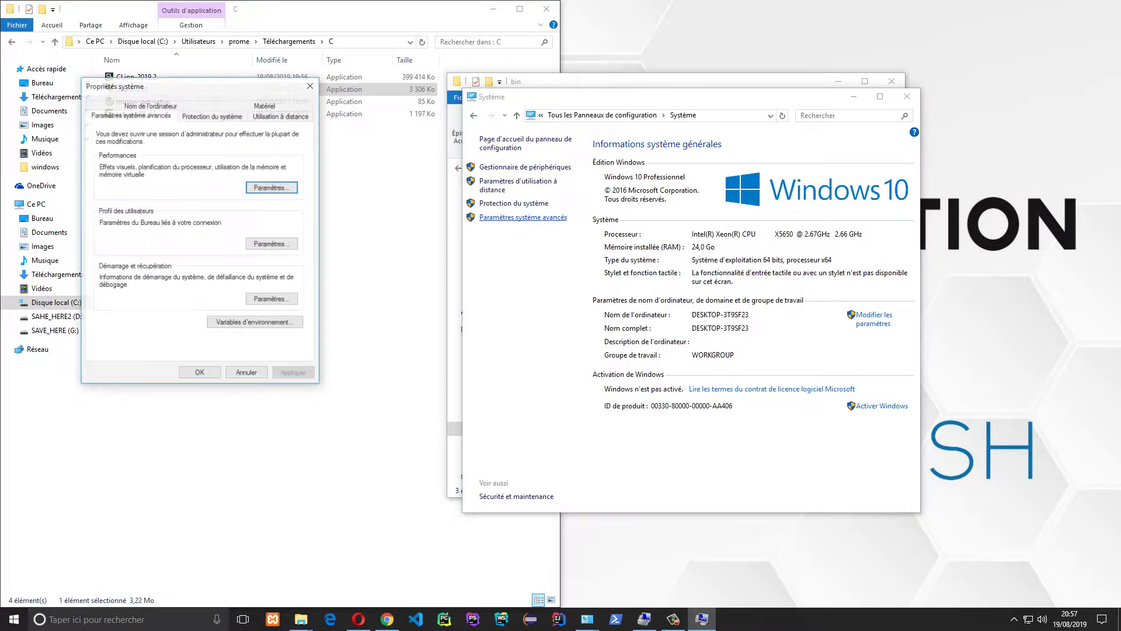
left_click(255, 323)
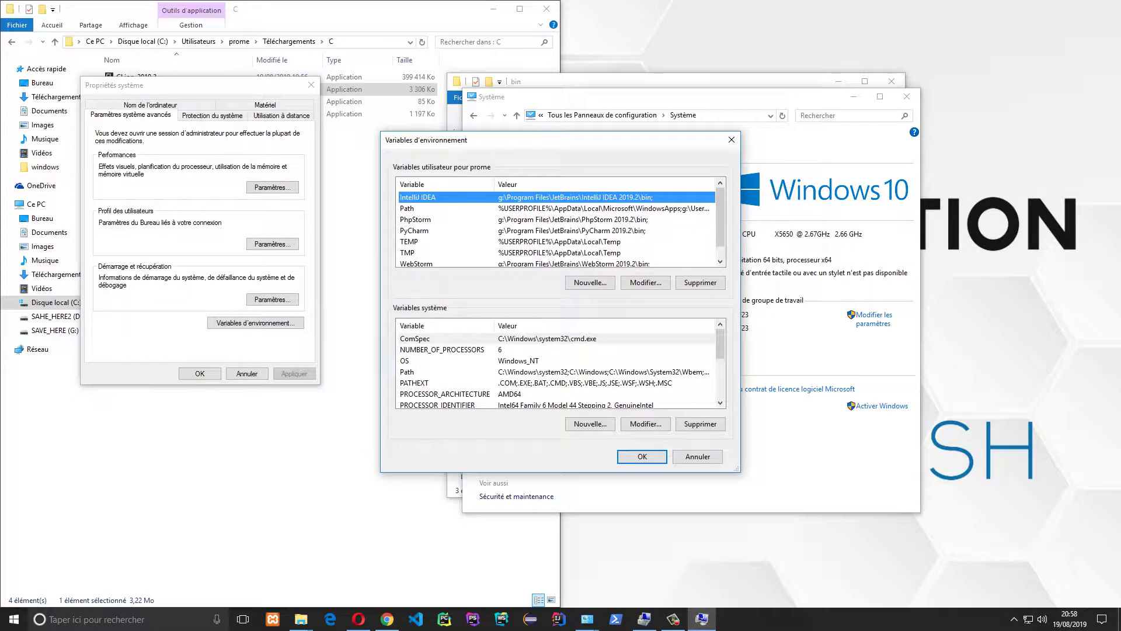
Add C:\Program Files (x86)\GnuWin32\bin to the user Path variable and confirm the environment variable and system property changes.
key("Delete")
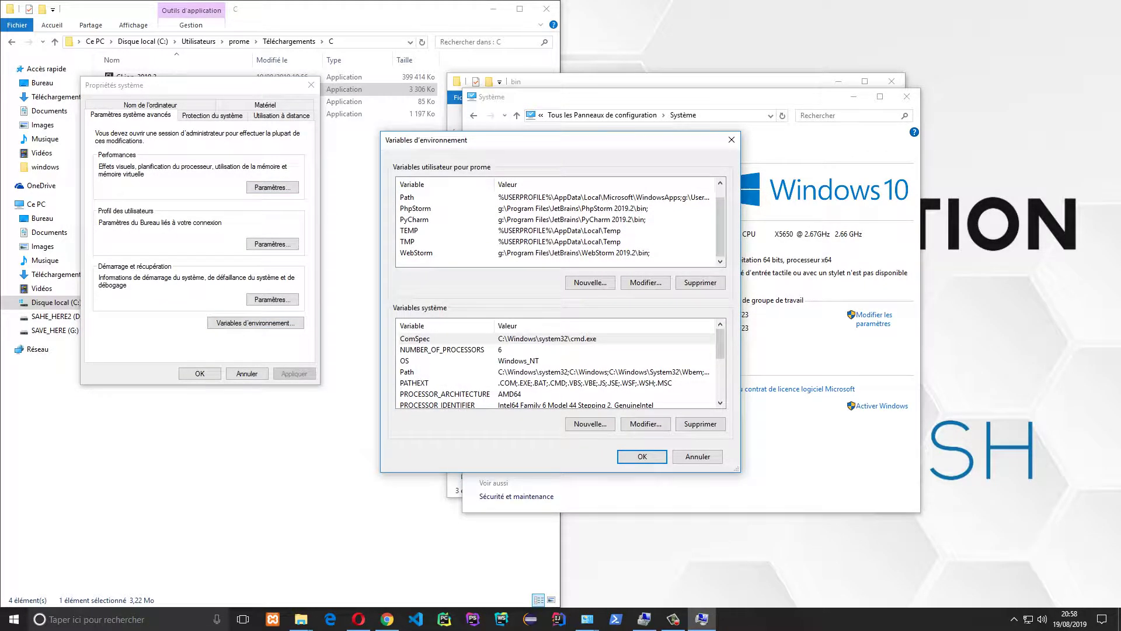
left_click(526, 197)
left_click(645, 282)
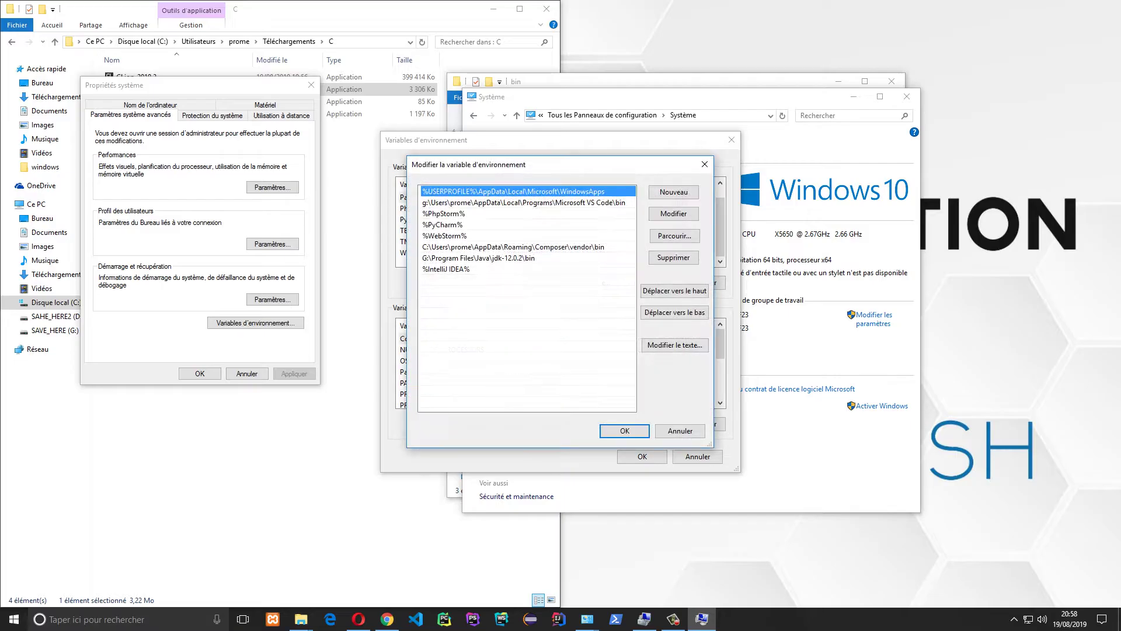
left_click(673, 192)
type("C:\\Program Files (x86)\\GnuWin32\\bin")
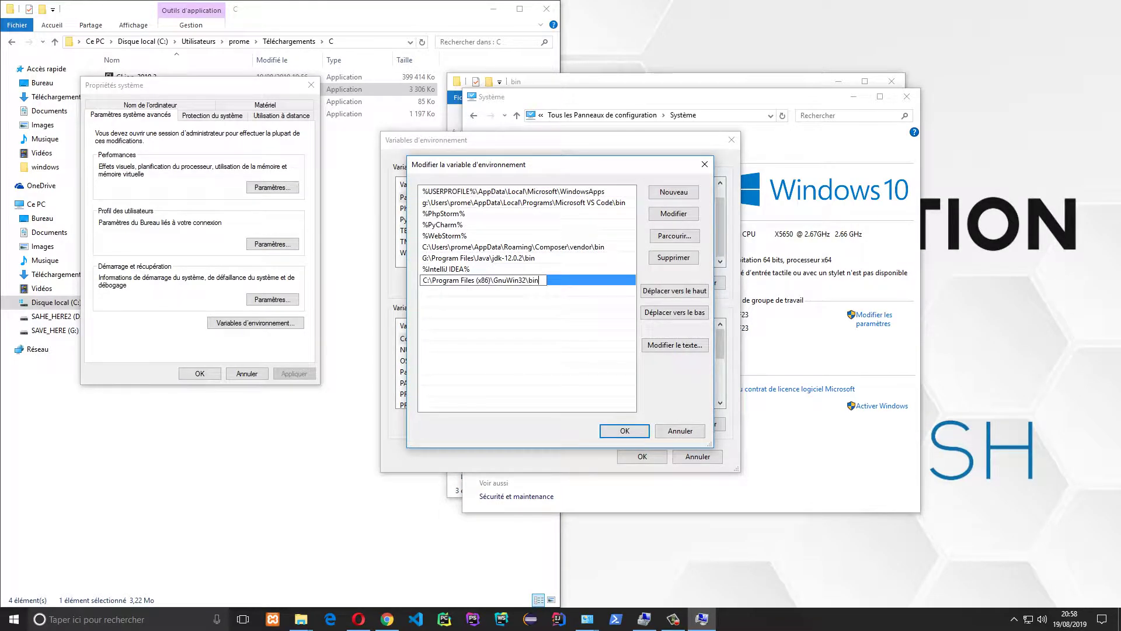
left_click(634, 429)
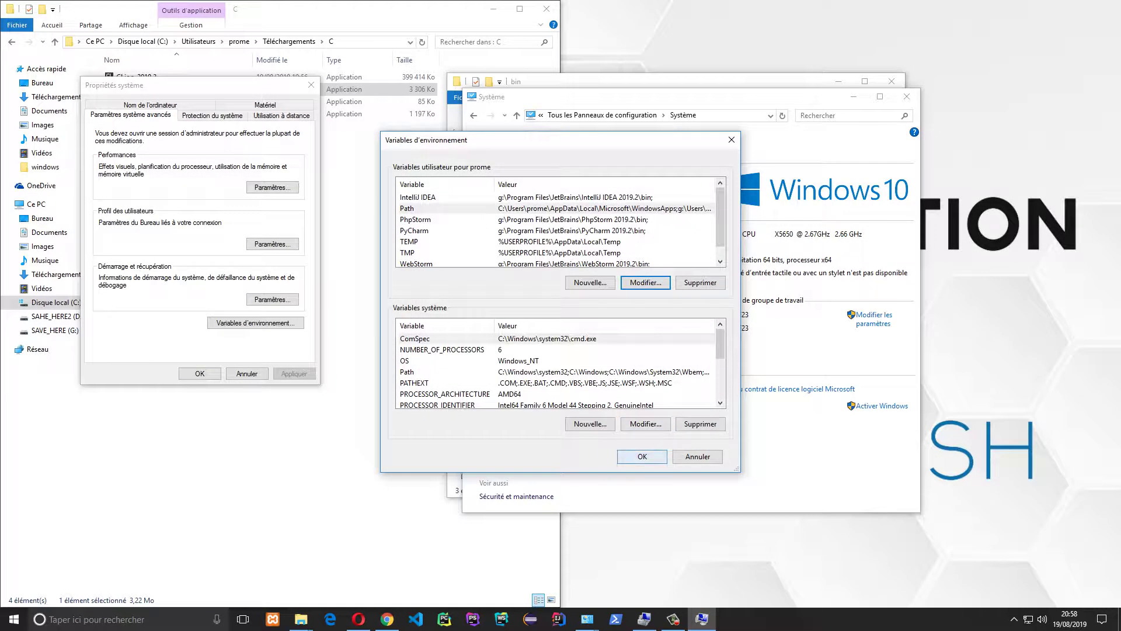
key("Return")
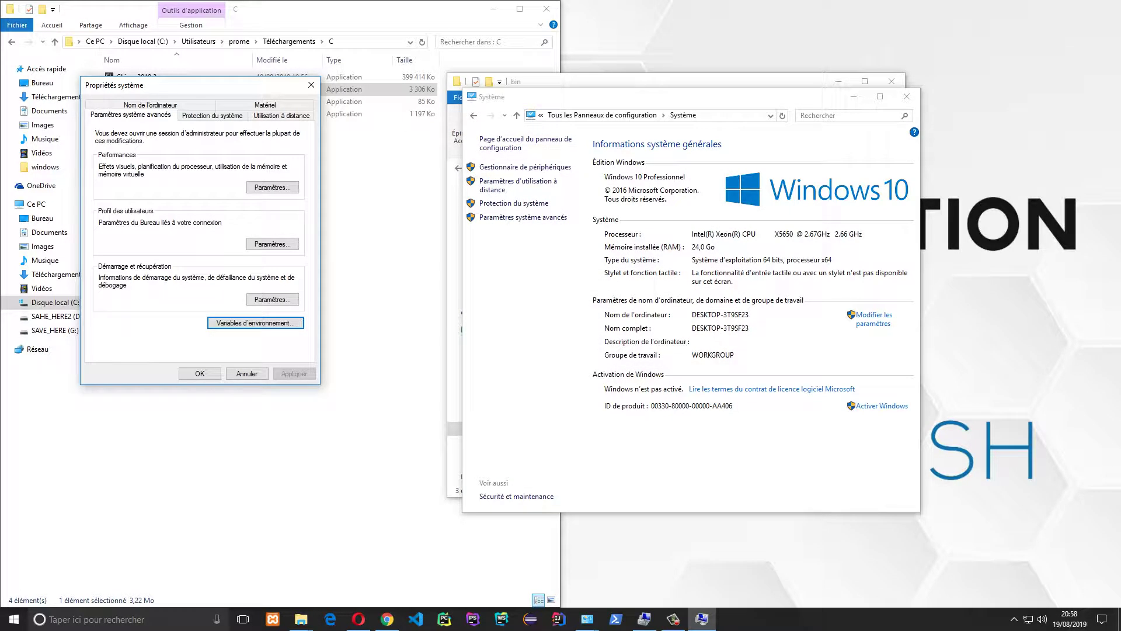
key("Tab")
key("Return")
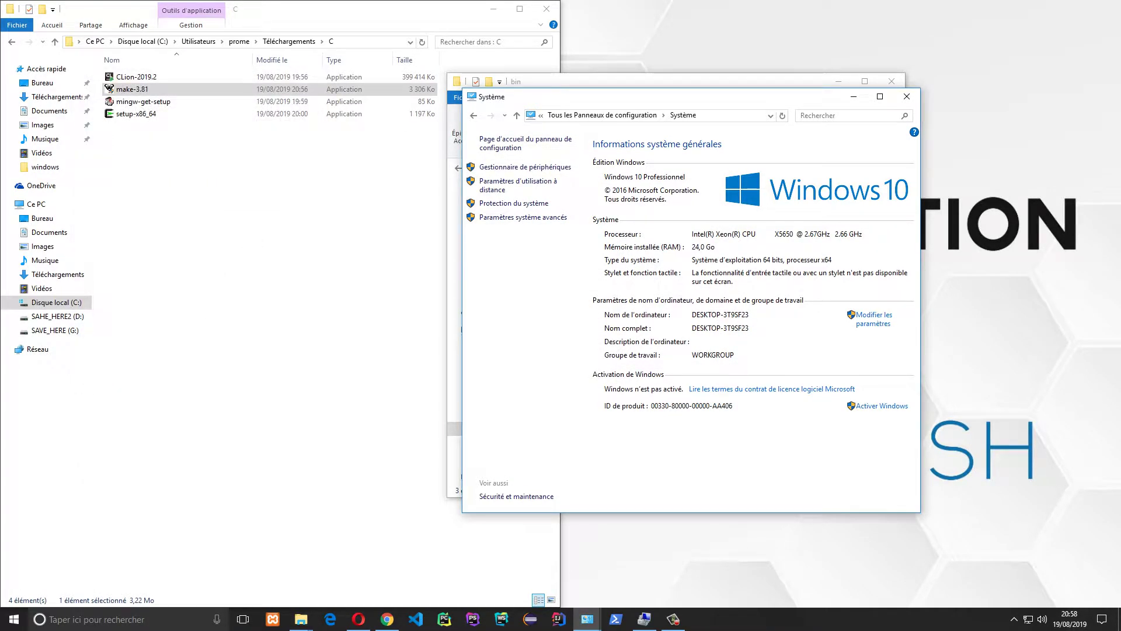
left_click(615, 618)
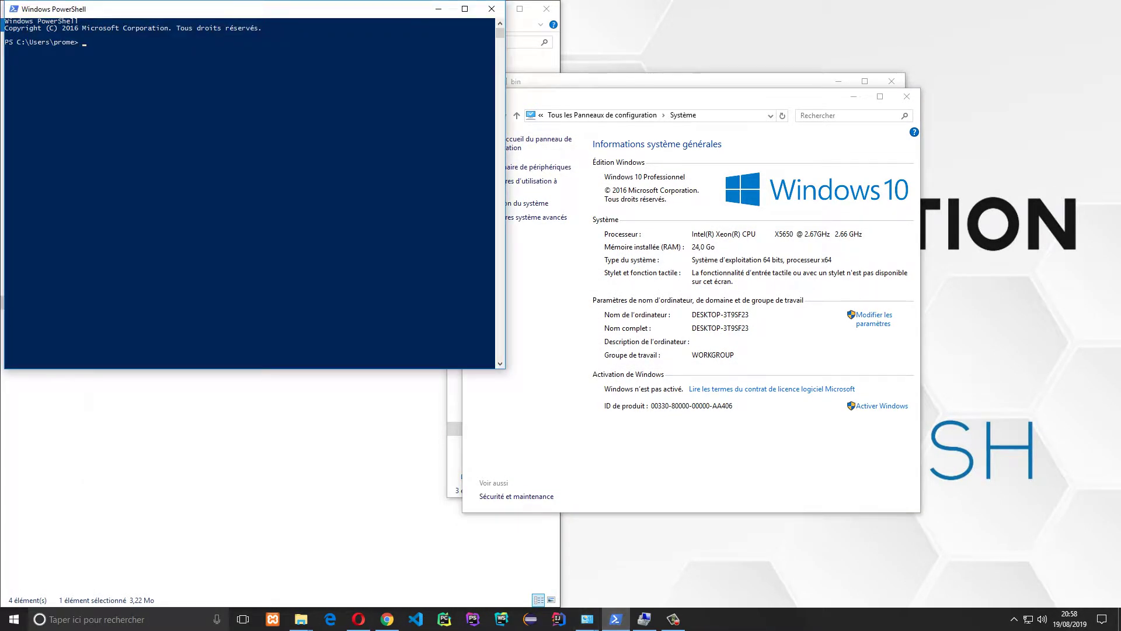
left_click(236, 231)
type("cd Desk")
key("Tab")
type("Ts")
type("e")
key("Tab")
key("Return")
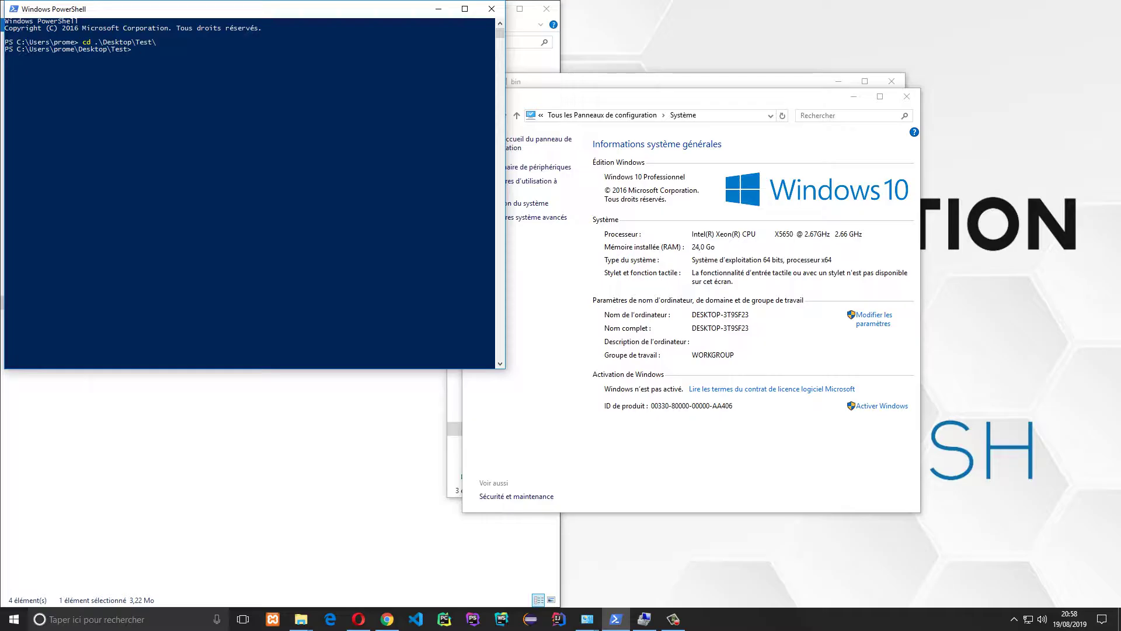
type("exit")
key("Return")
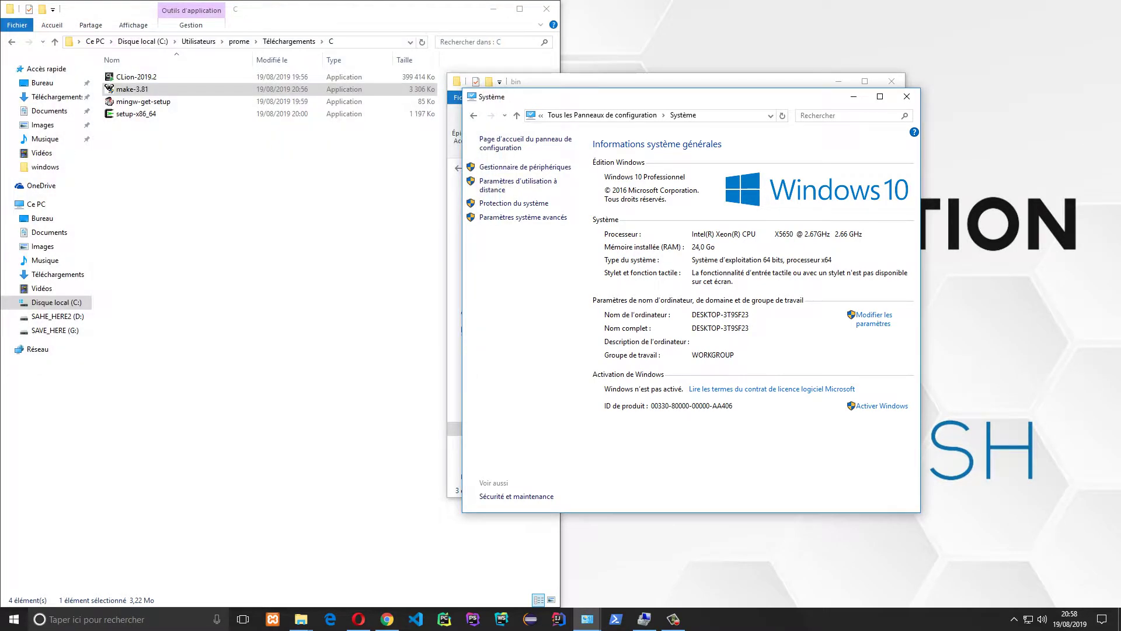
Open Git Bash and list the contents of the user's home folder.
key("super")
type("base")
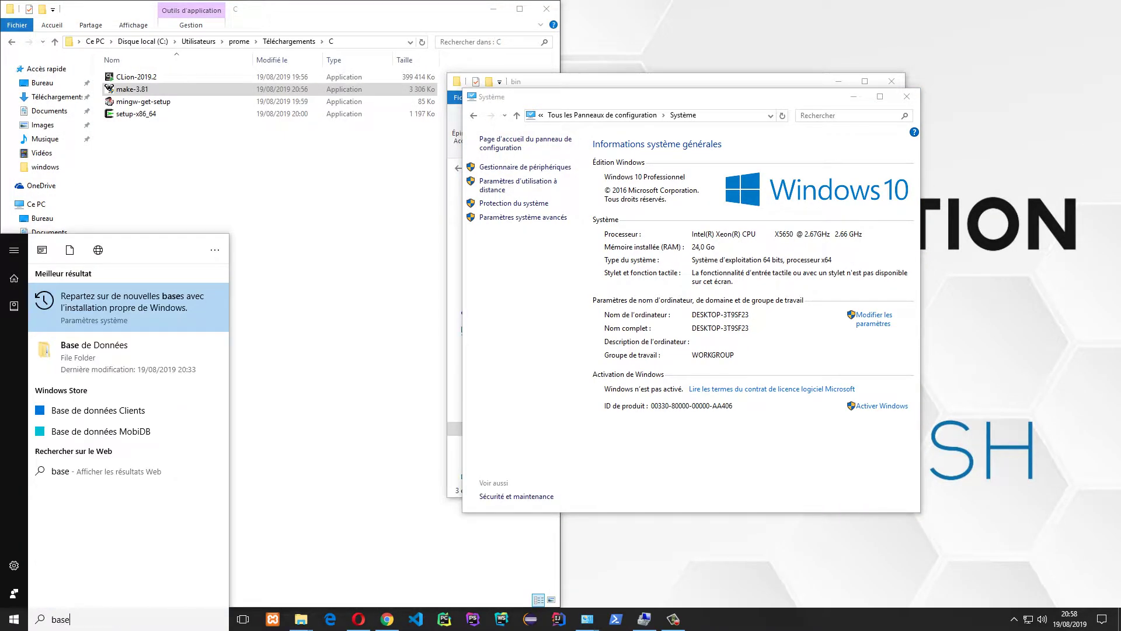
key("BackSpace")
type("h")
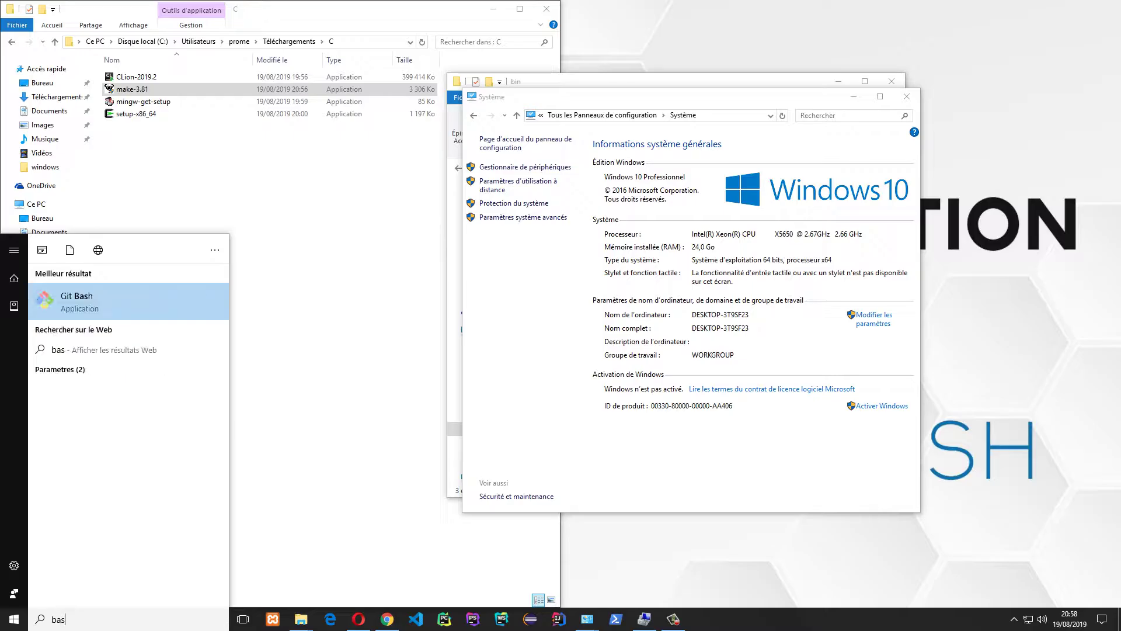
key("Return")
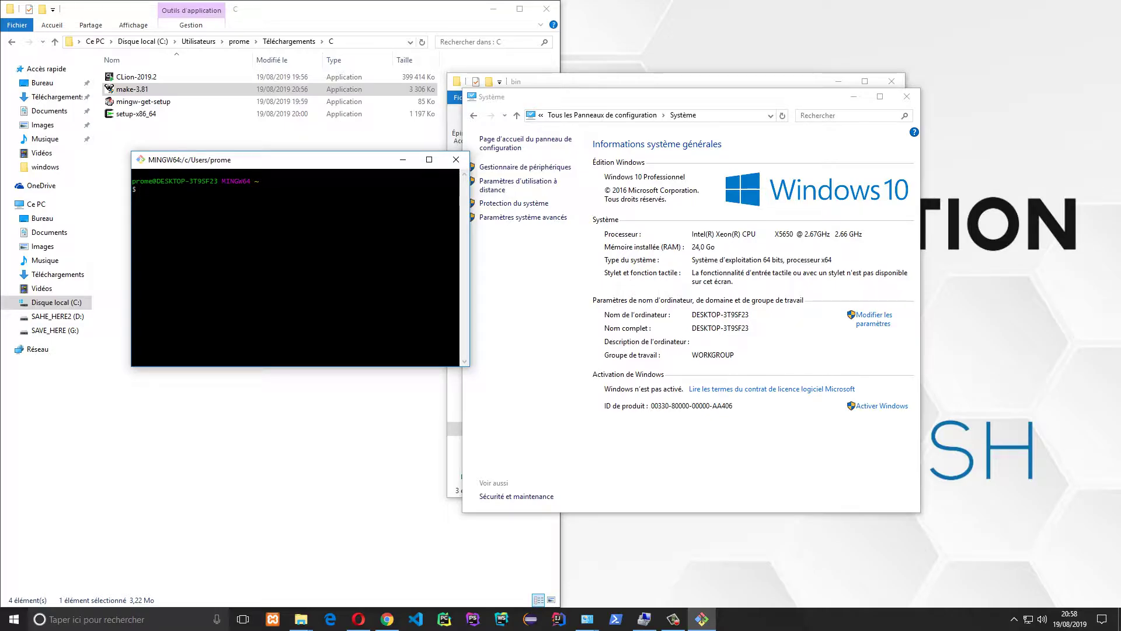
type("d")
key("BackSpace")
type("ls")
key("Return")
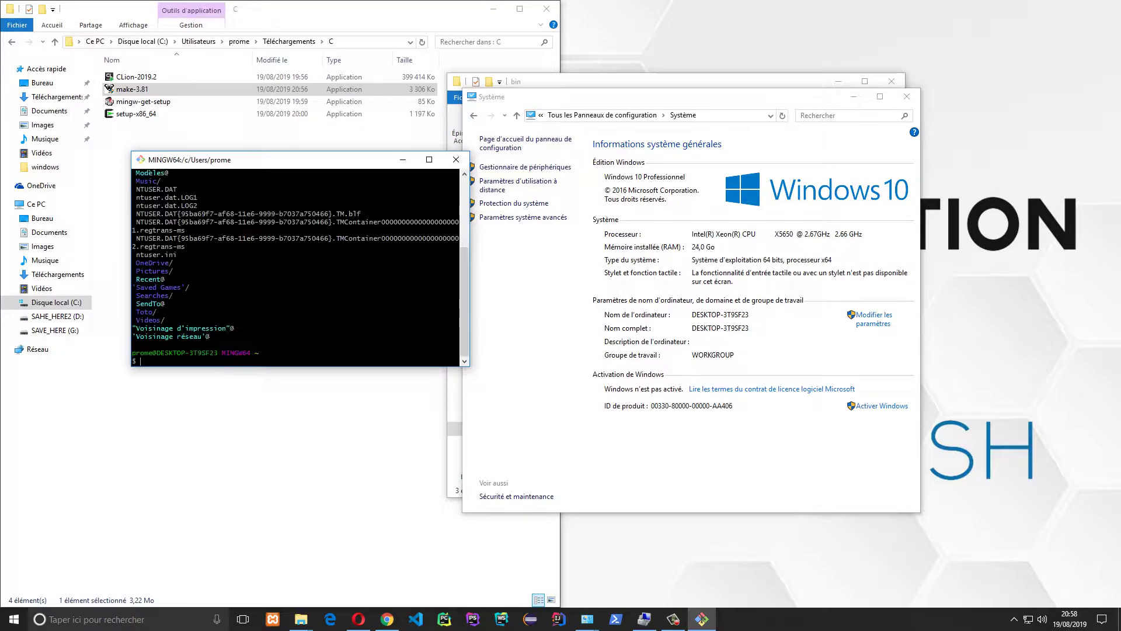
Change to the Desktop/Test folder while creating an empty main.c file there, and list the folder's contents.
type("cd ")
type("Be")
key("BackSpace")
type("u")
key("BackSpace")
key("BackSpace")
type("Desktop/Test/; touch main")
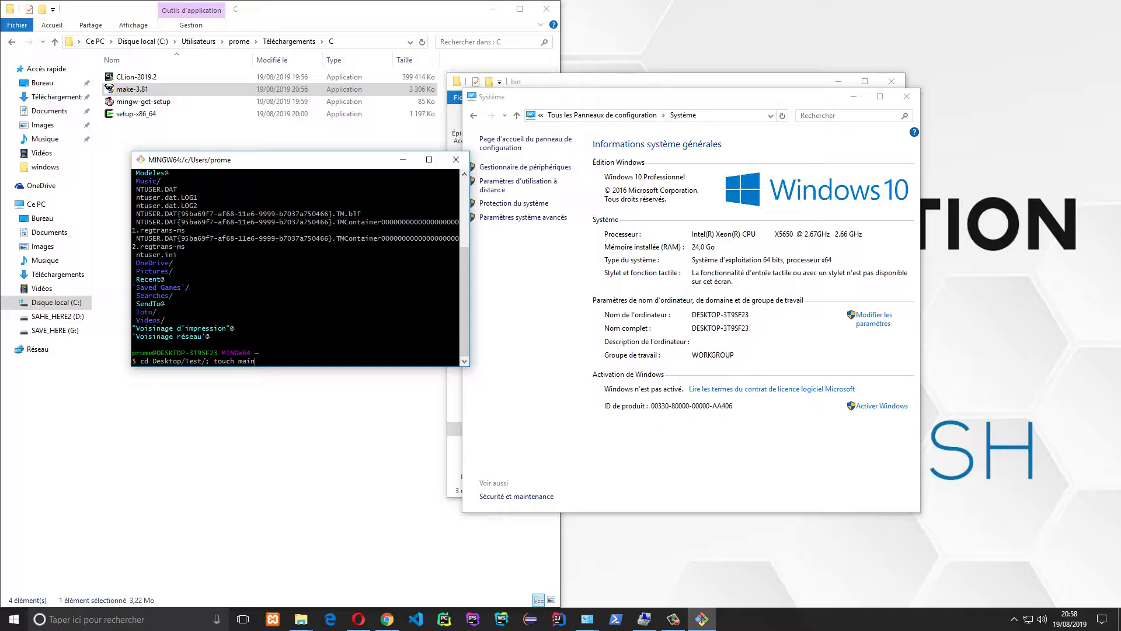
type(".c")
key("Return")
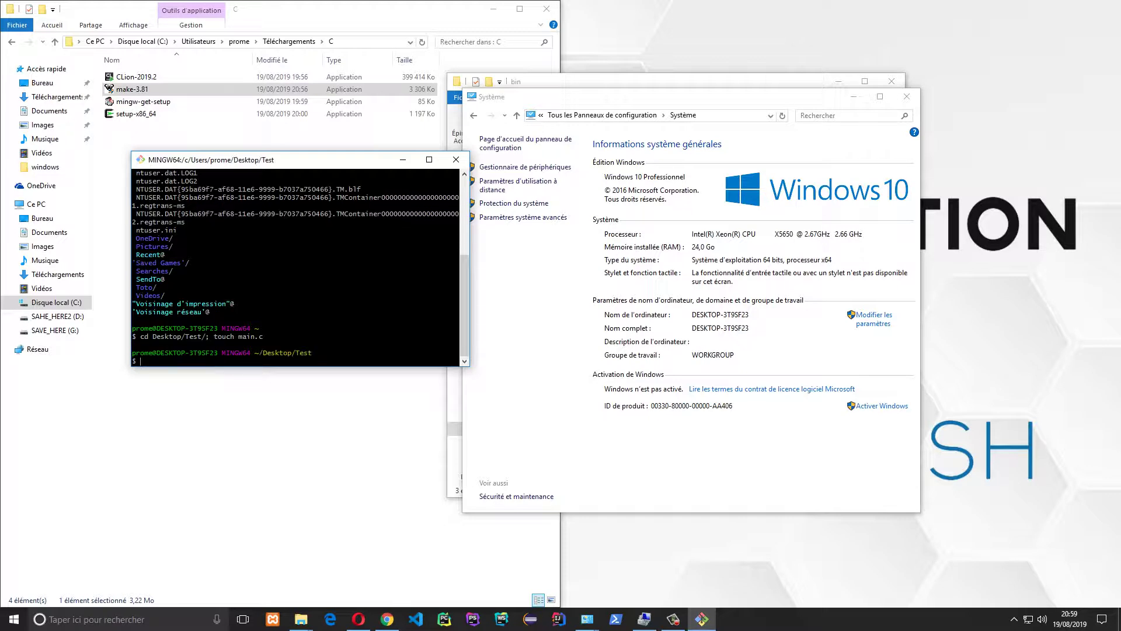
type("ls")
key("Return")
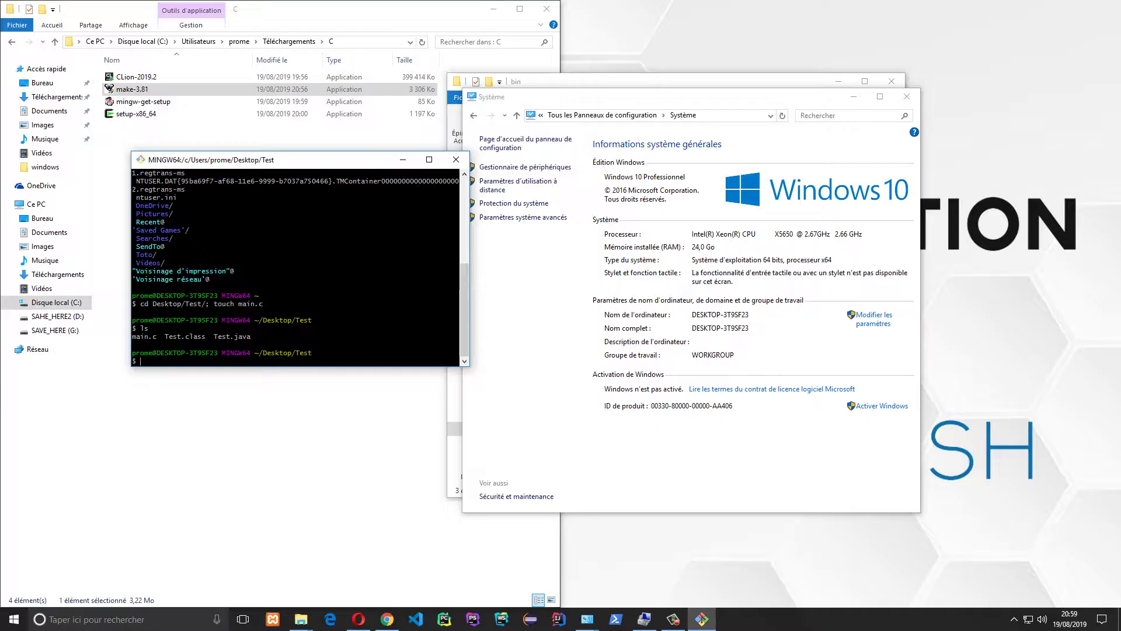
Edit main.c in nano and write #include <stdio.h> as its first line.
type("nano main.c")
key("Return")
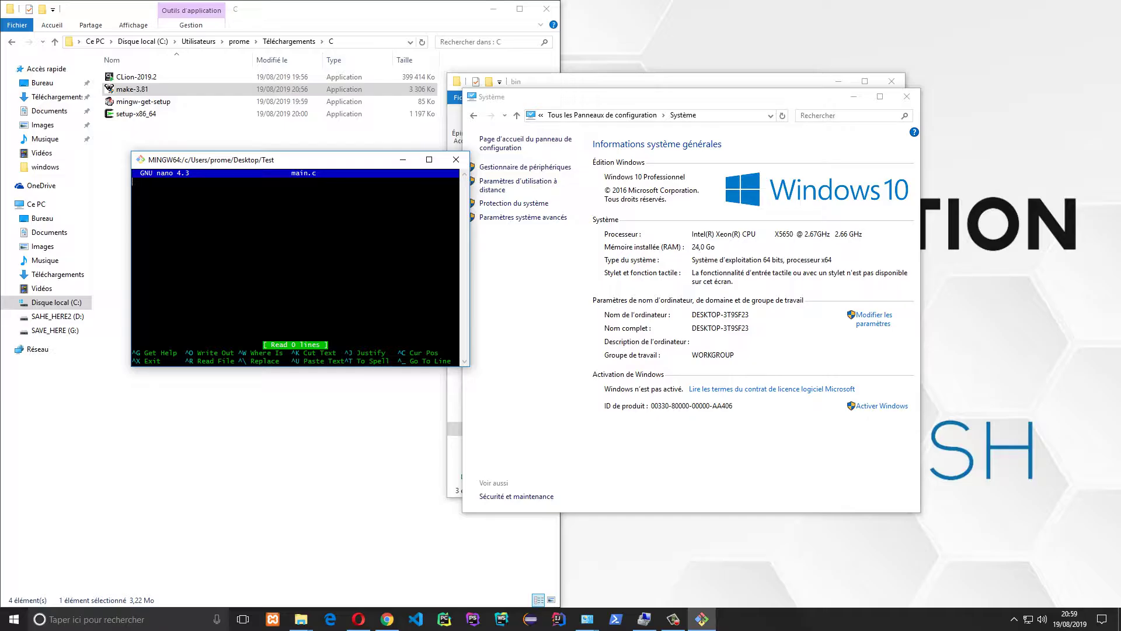
type("#incklu")
key("BackSpace")
key("BackSpace")
type("lude <>")
key("Left")
type("stdio.h")
key("Right")
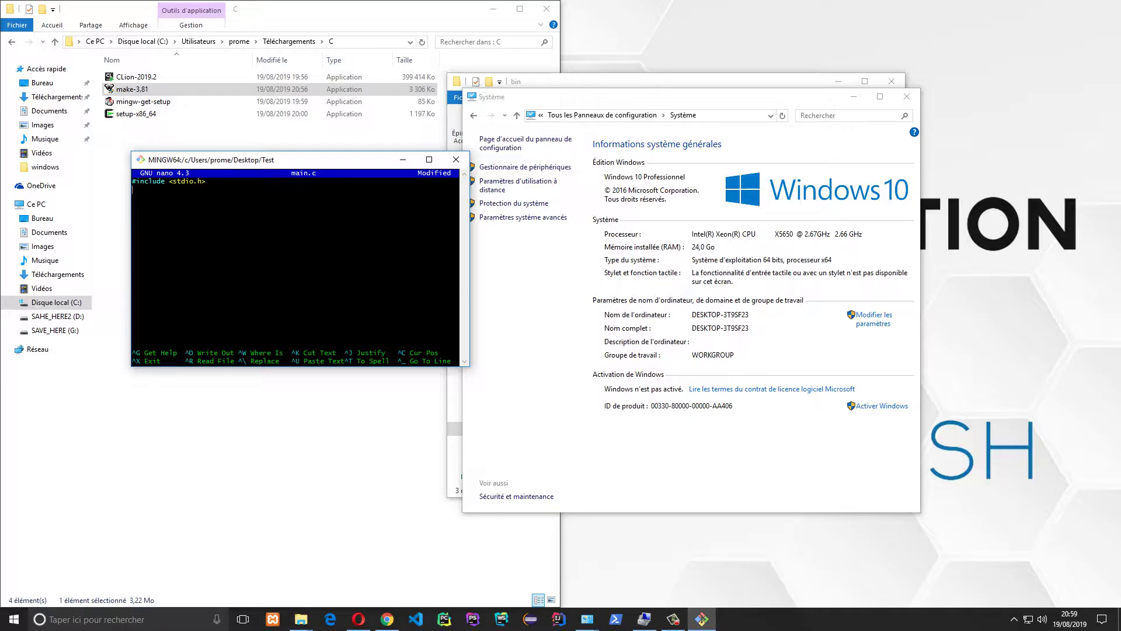
Start the function int main() { with a printf statement that outputs "Salut les gens\n".
type("int main")
type("()")
type(" {  ")
type("printf")
type("(\"Salut")
type(" les gens")
type("\\n\");")
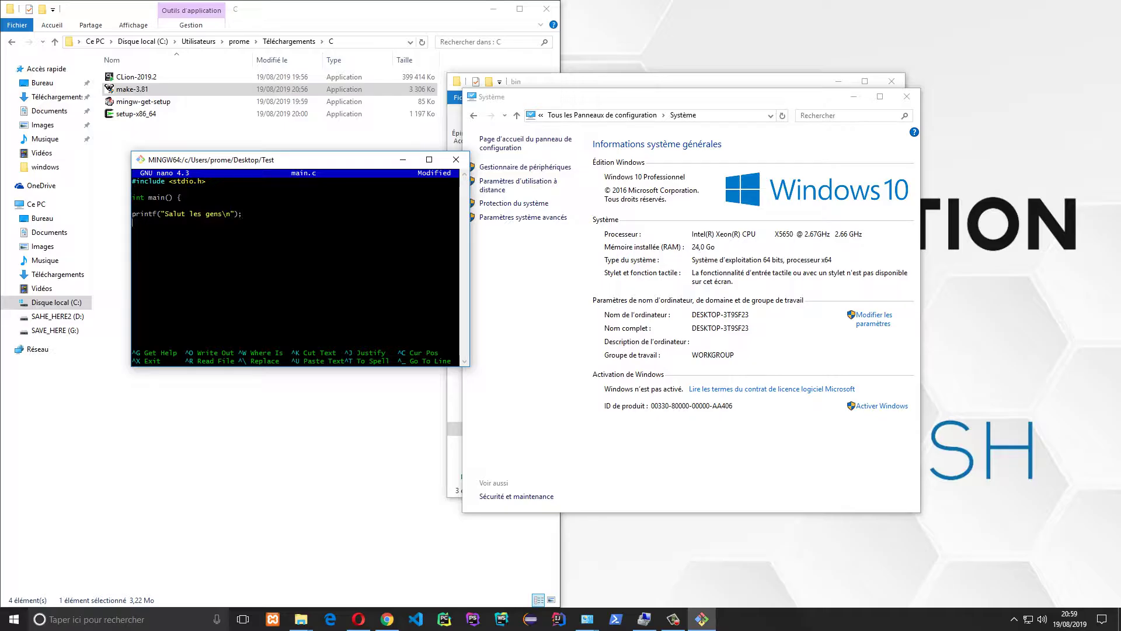
Complete the main function with return 0; and a closing brace, and save main.c before exiting nano.
key("Return")
type("return 0;")
key("ctrl+o")
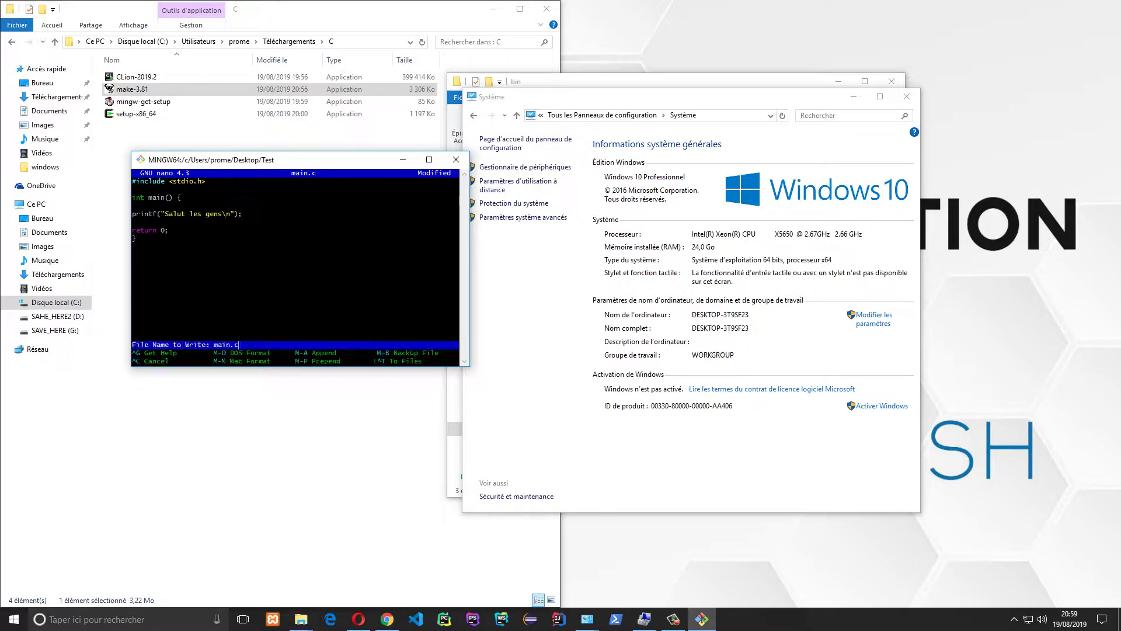
key("Return")
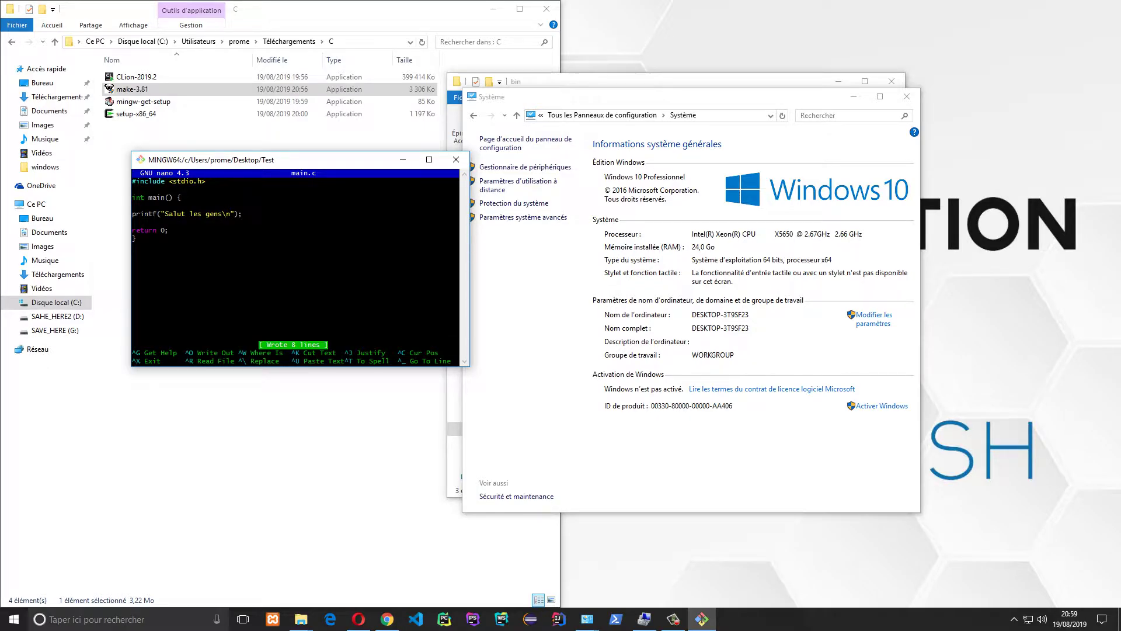
key("ctrl+x")
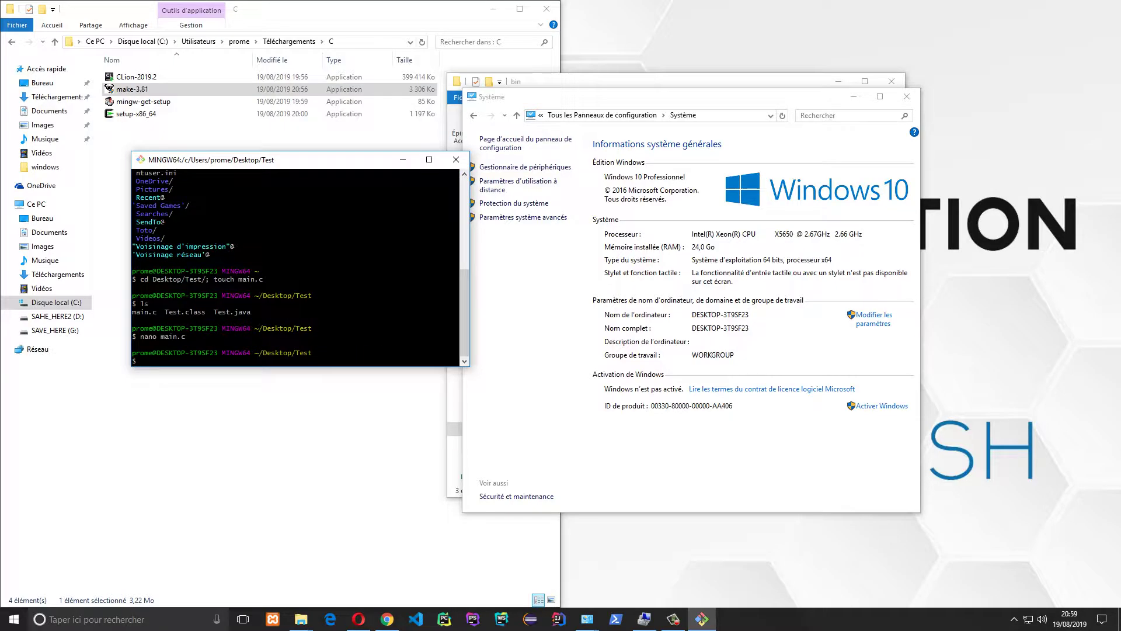
Print the contents of main.c and list the Test folder in detail with ls -la before clearing the terminal.
type("cat main.c")
key("Return")
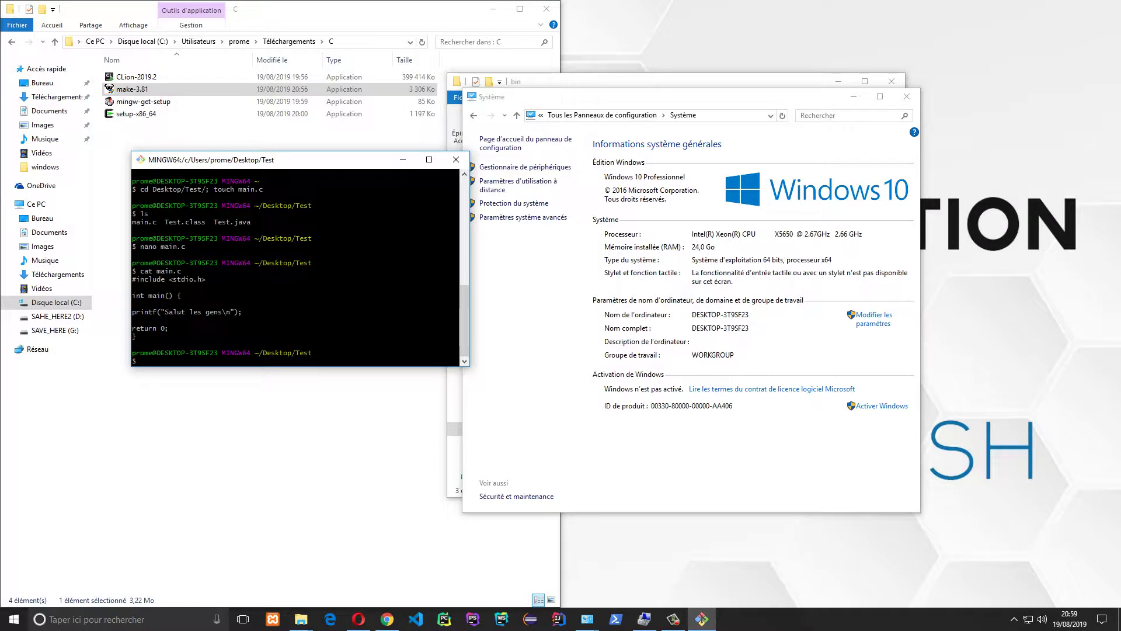
type("ls *")
key("BackSpace")
type("-la")
key("Return")
type("cle")
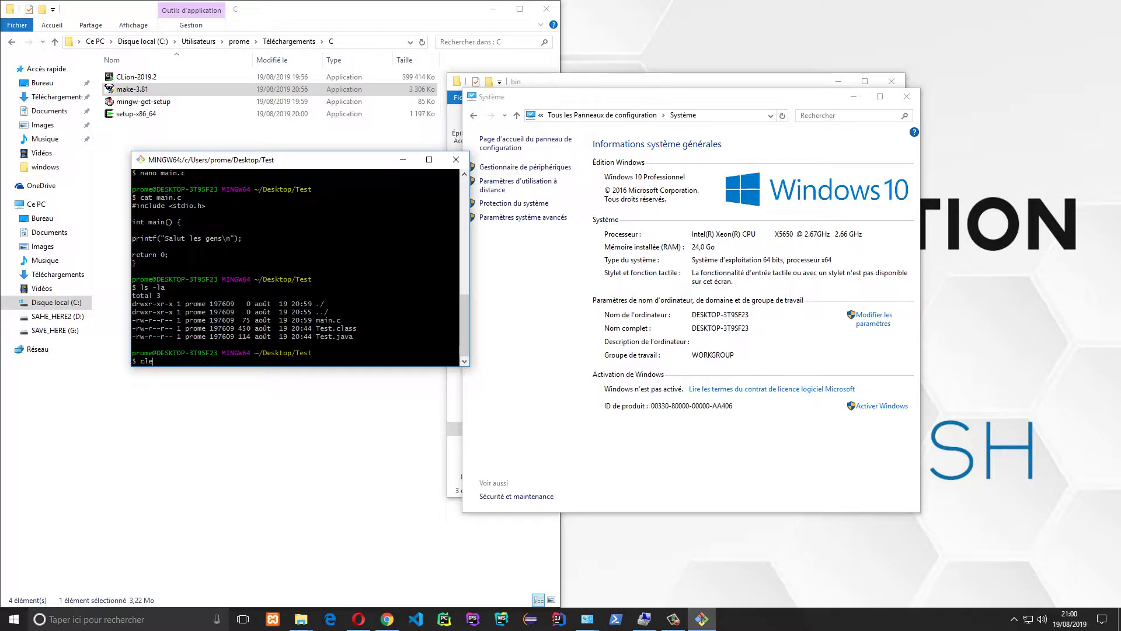
type("ar")
key("Return")
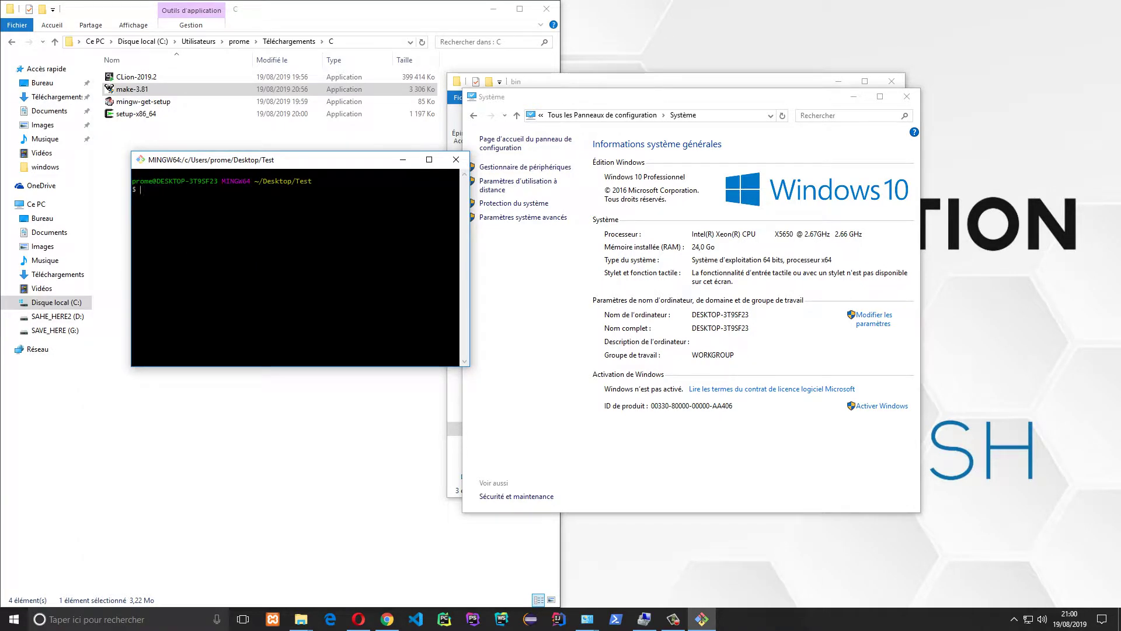
Try to compile the program with gcc -Wall main.c -o main.
type("gcc")
type(" main.c ")
type("-Wall ")
type("main")
key("Return")
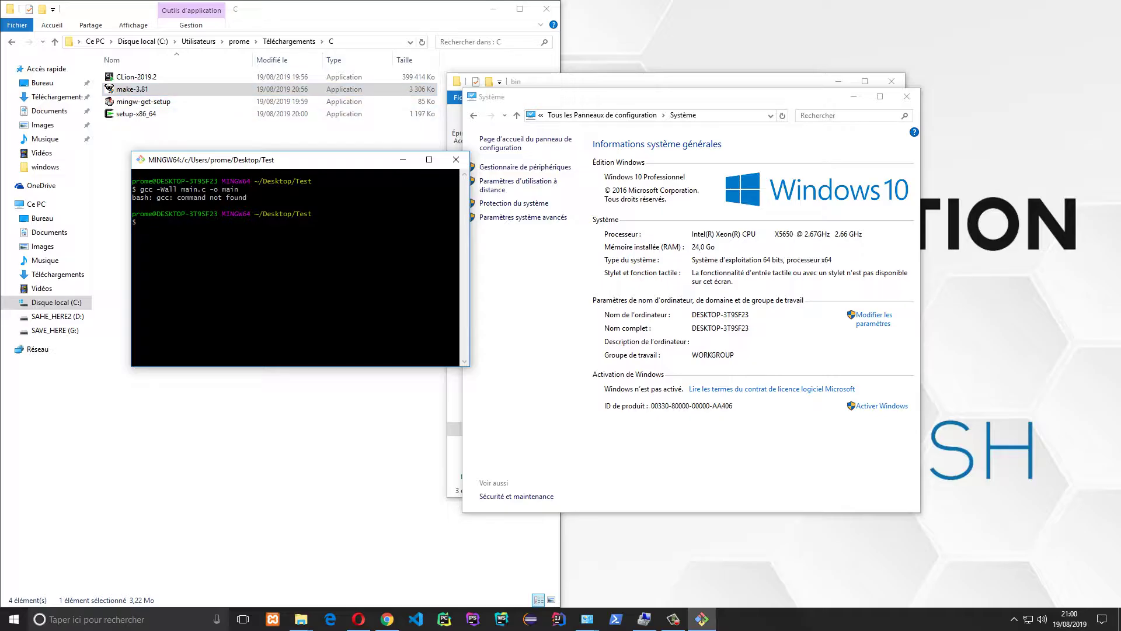
Create an empty file named Makefile in the Test folder using touch.
type("ouch Makefile")
key("Return")
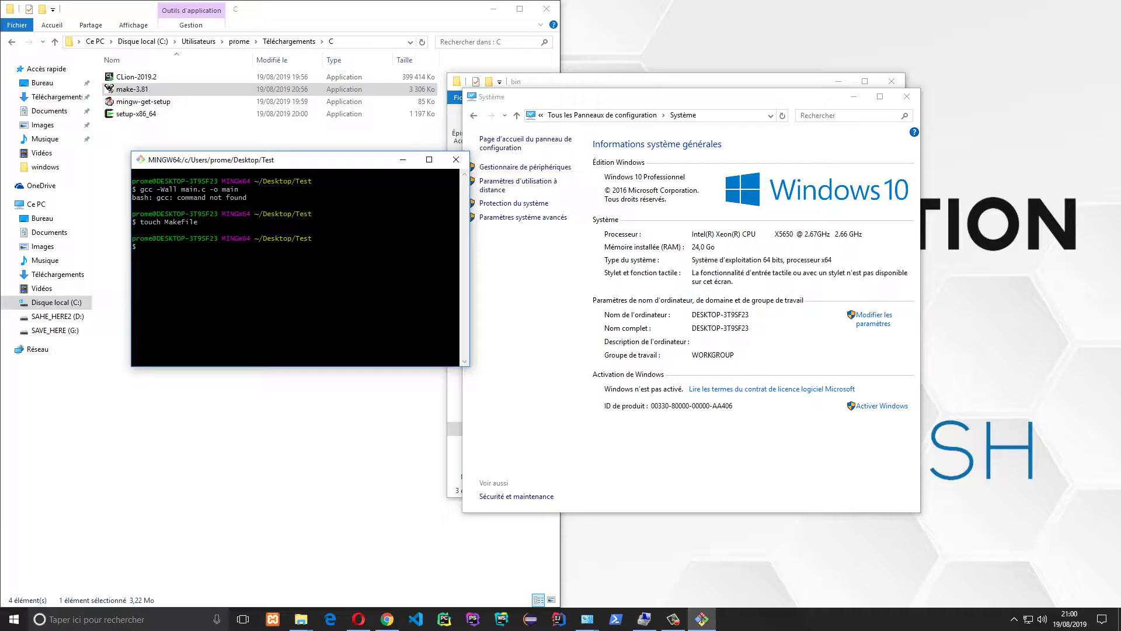
Run make against the empty Makefile in the Test folder and display the installed version with make -v.
type("make")
key("Return")
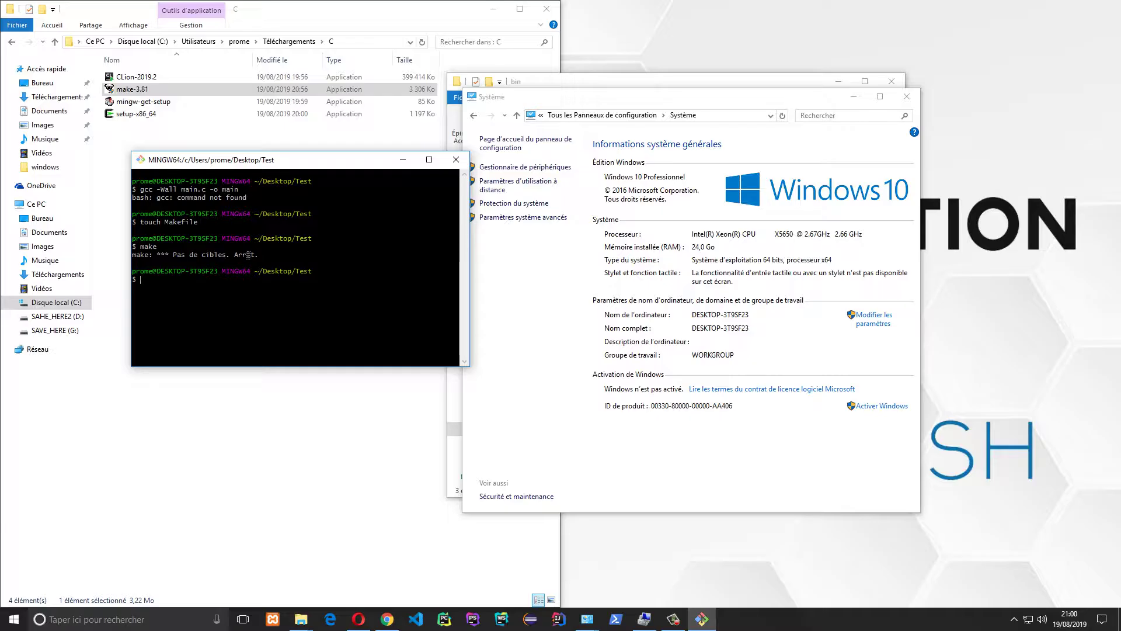
left_click_drag(259, 255, 136, 254)
left_click(137, 256)
type("make -v")
key("Return")
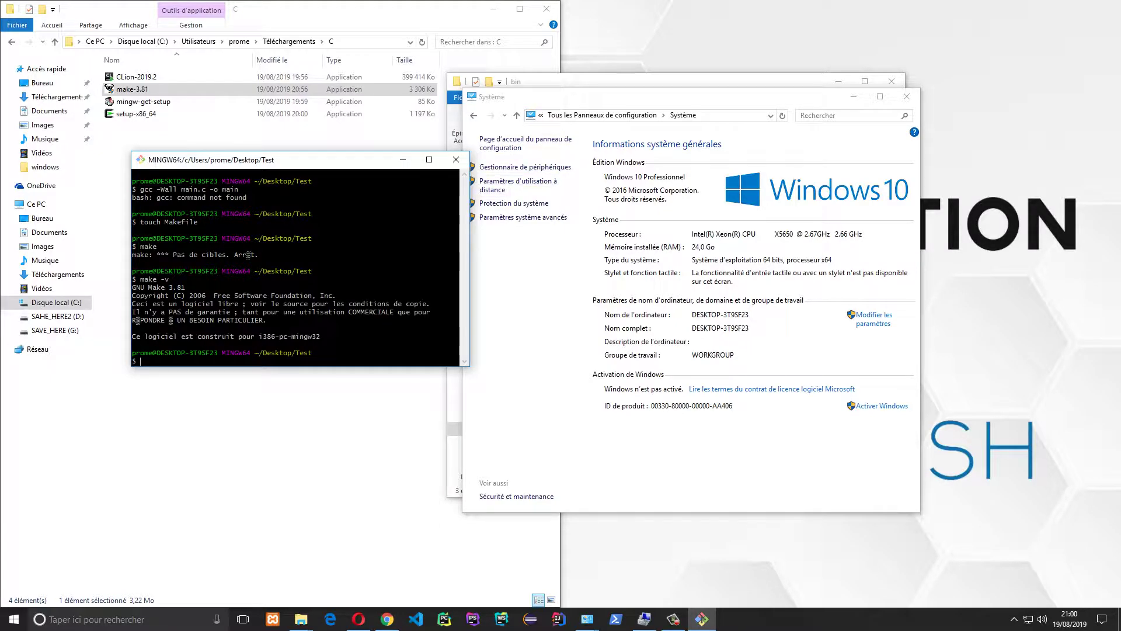
left_click_drag(327, 340, 133, 286)
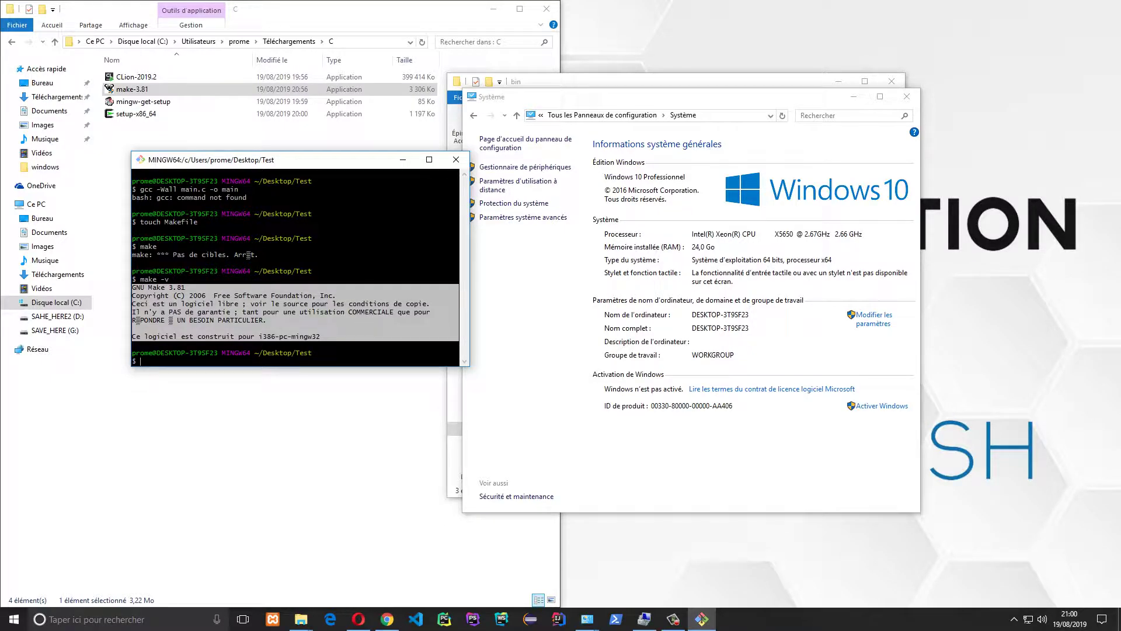
Review the entries of the user Path environment variable, then close the system properties without changing anything.
left_click(513, 202)
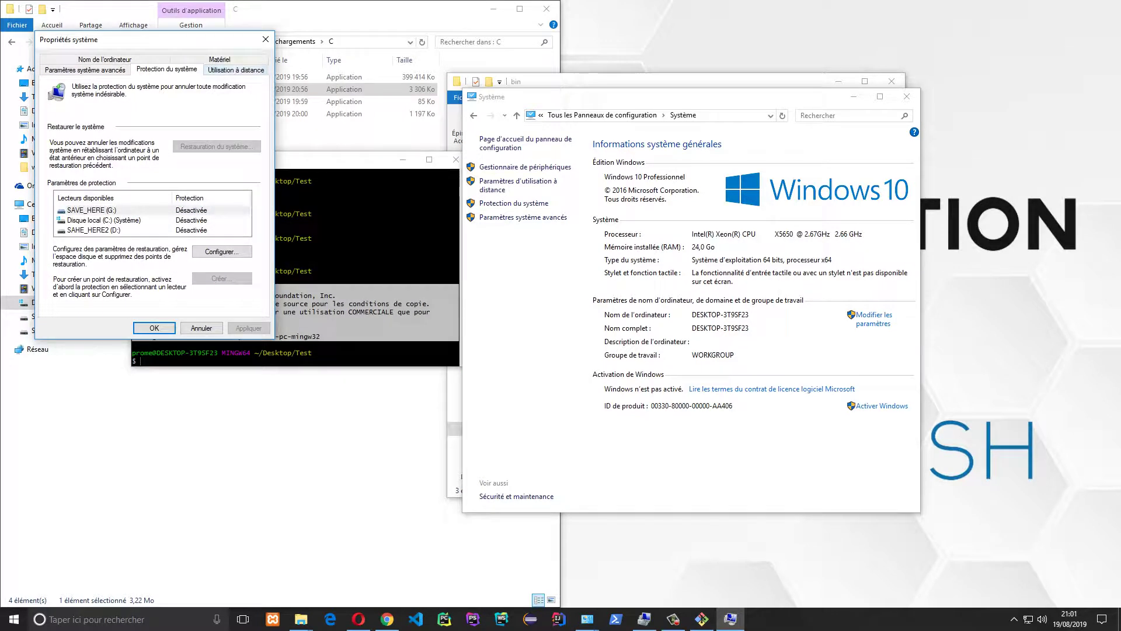
left_click(85, 69)
left_click(210, 277)
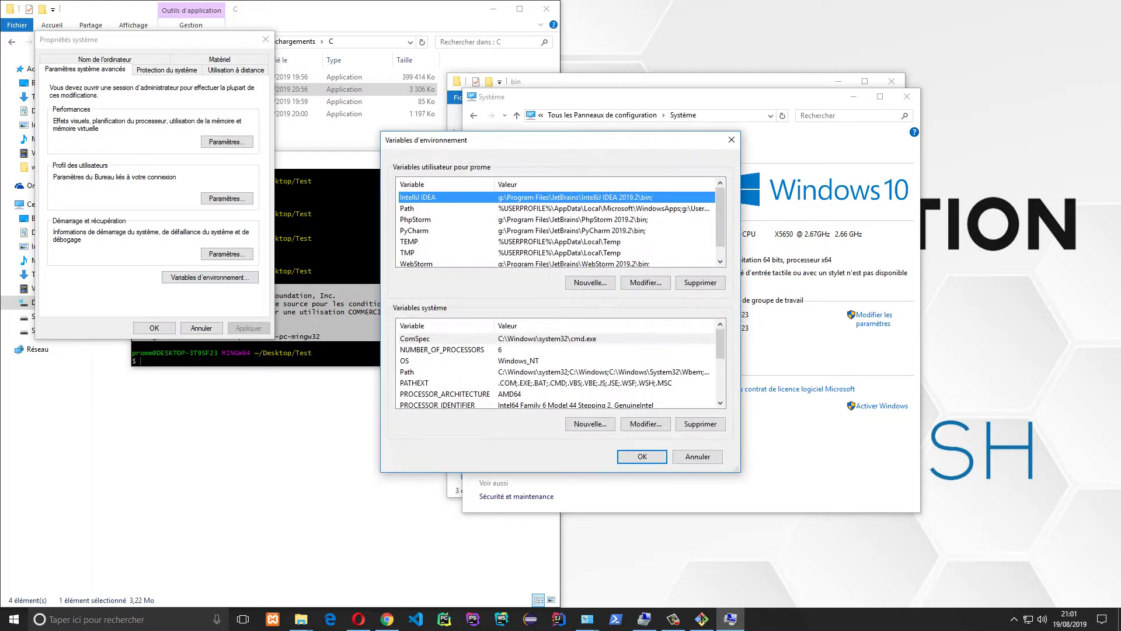
left_click(407, 209)
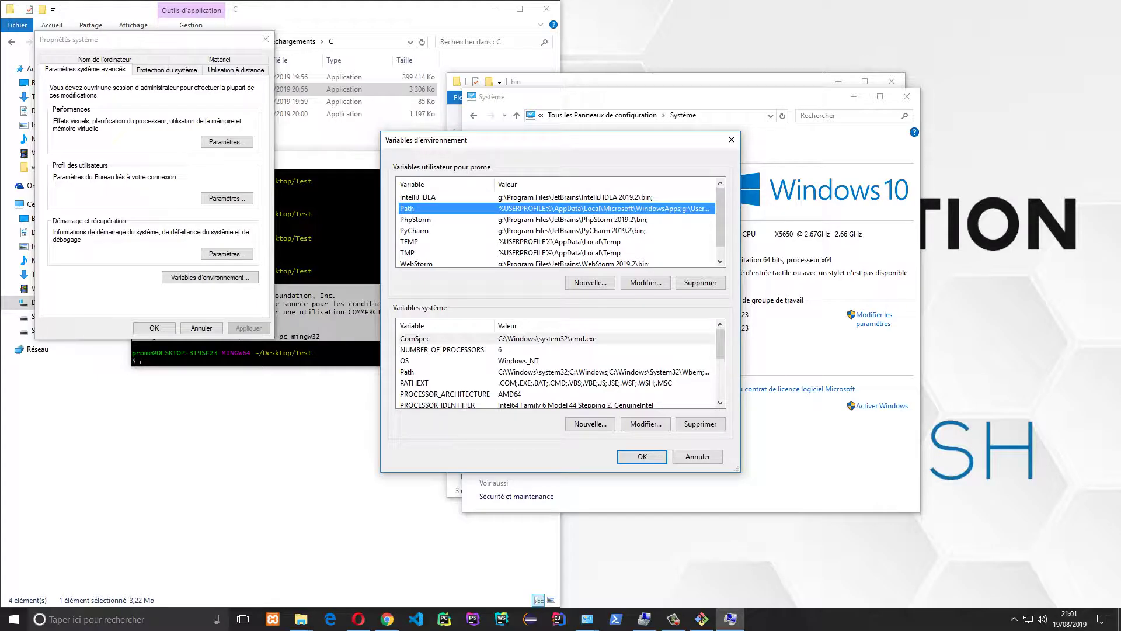
double_click(420, 207)
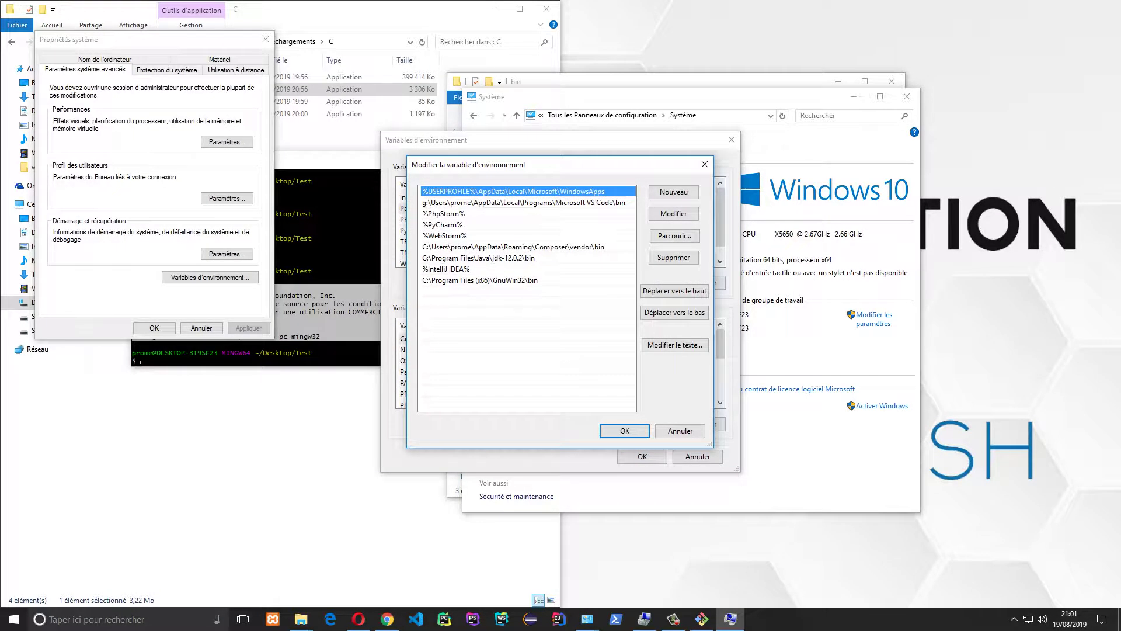
left_click(704, 164)
left_click(731, 139)
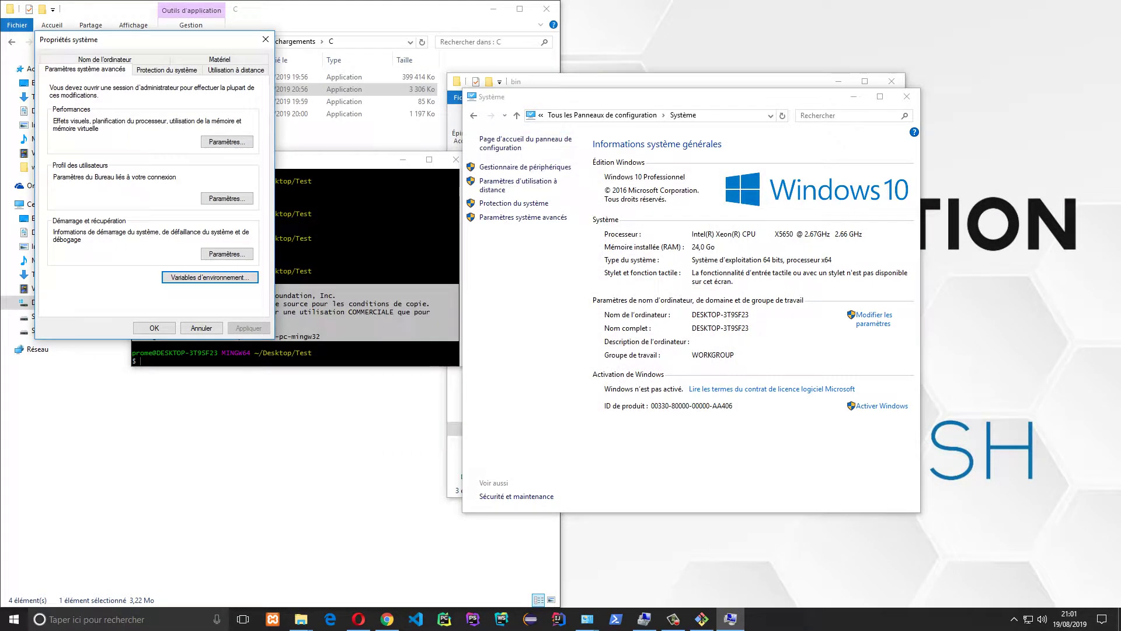
left_click(266, 40)
End the Git Bash session with the exit command.
left_click(298, 245)
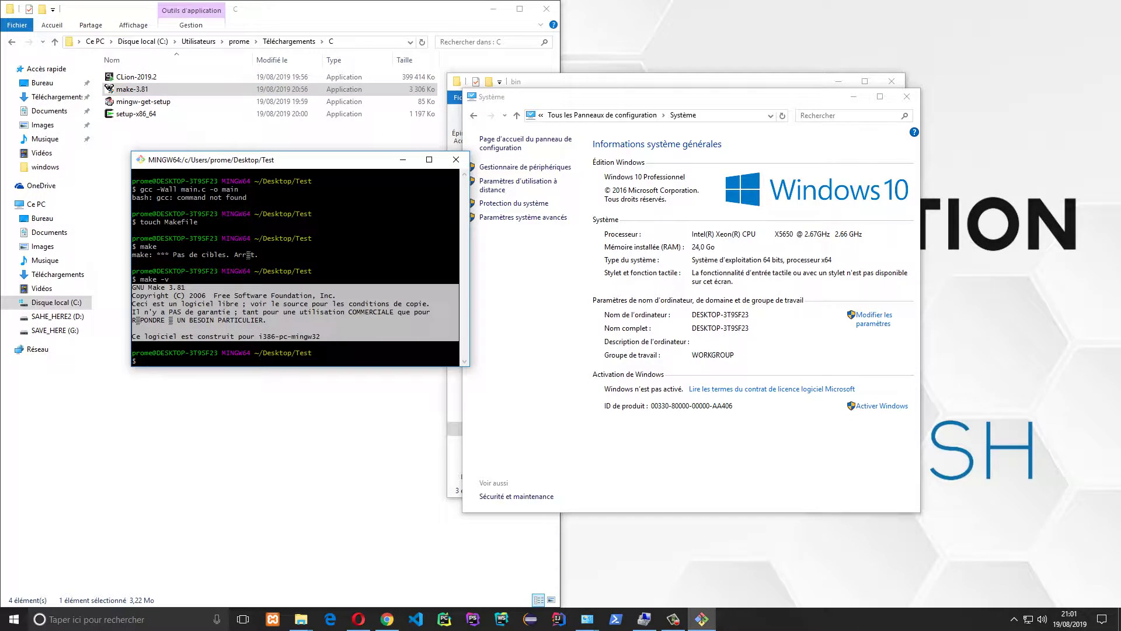
left_click(298, 245)
type("e")
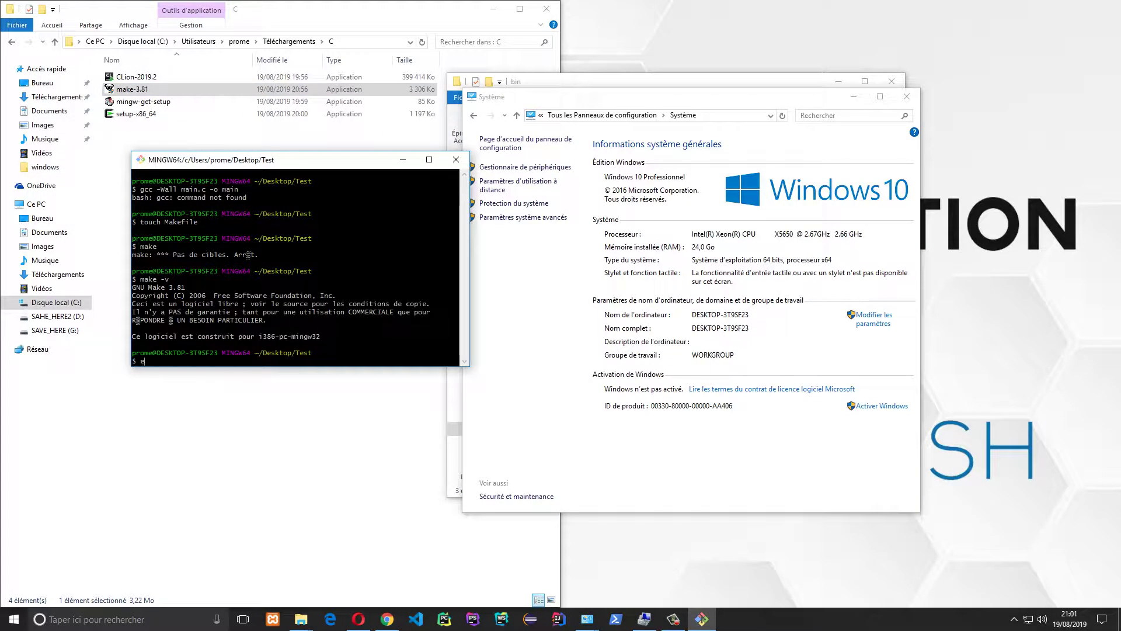
type("xit")
key("Return")
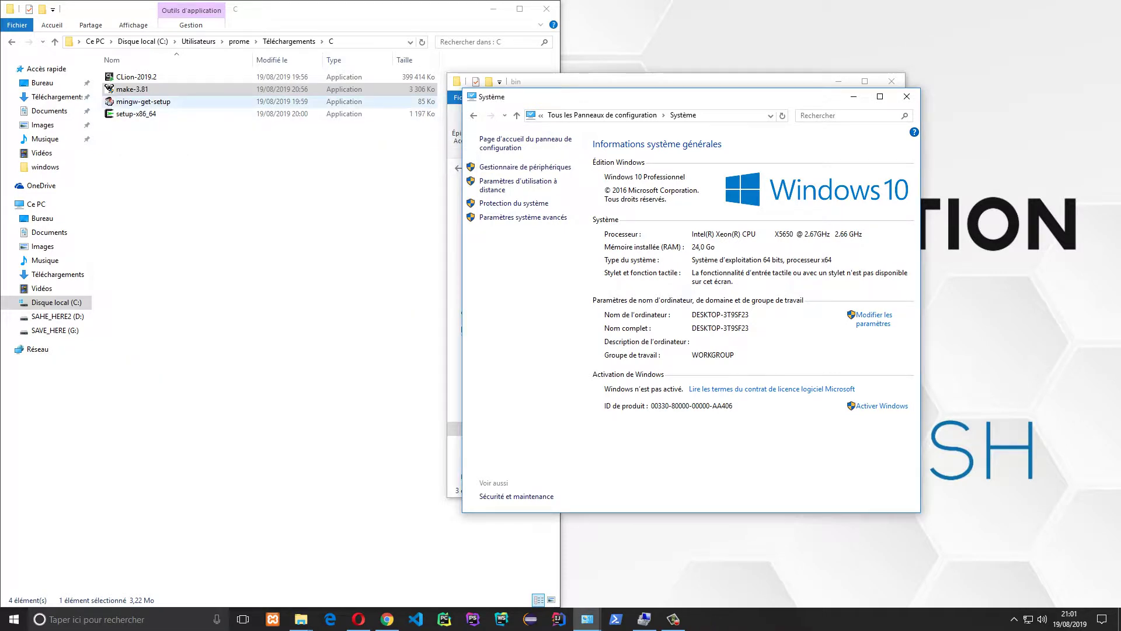
Launch mingw-get-setup from the C downloads folder and proceed to the installation preferences.
left_click(143, 102)
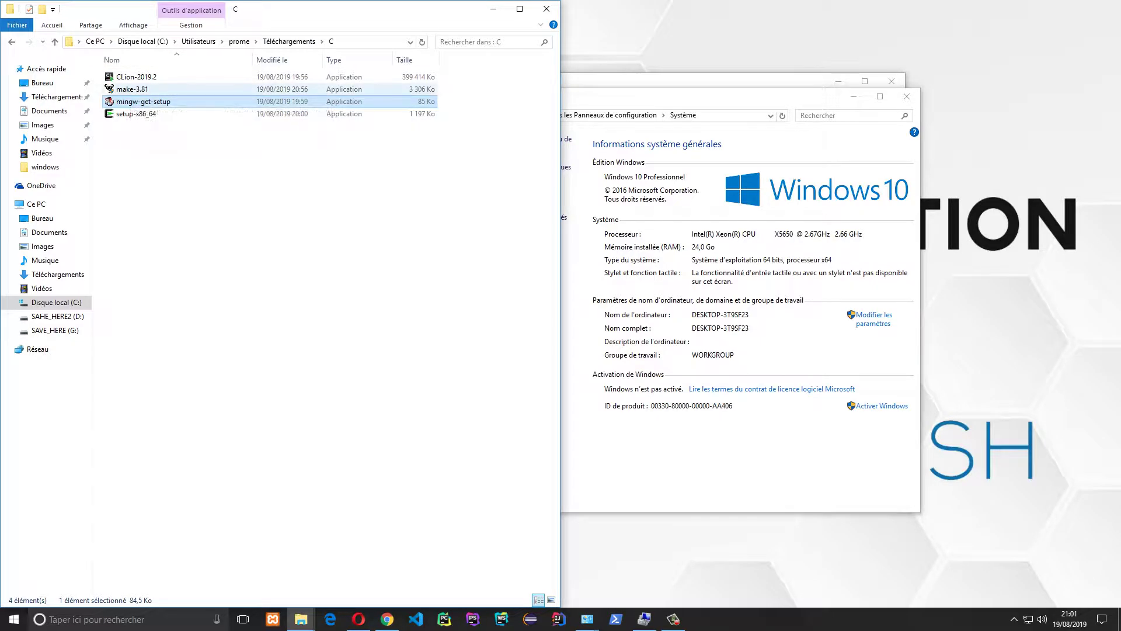
left_click(132, 89)
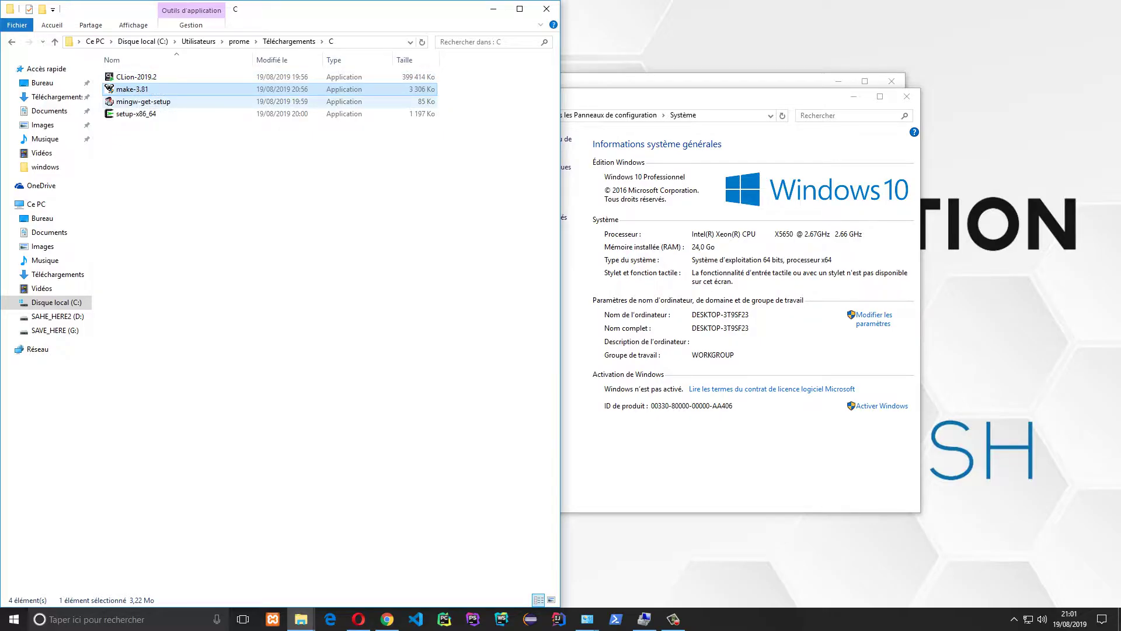
left_click(140, 102)
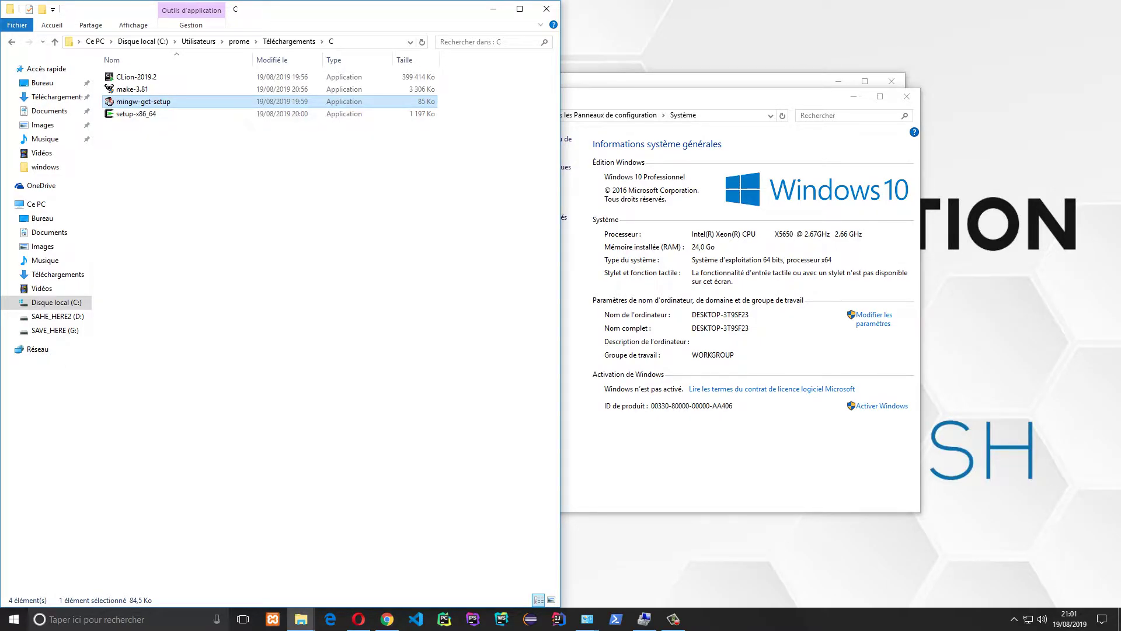
double_click(140, 101)
key("Return")
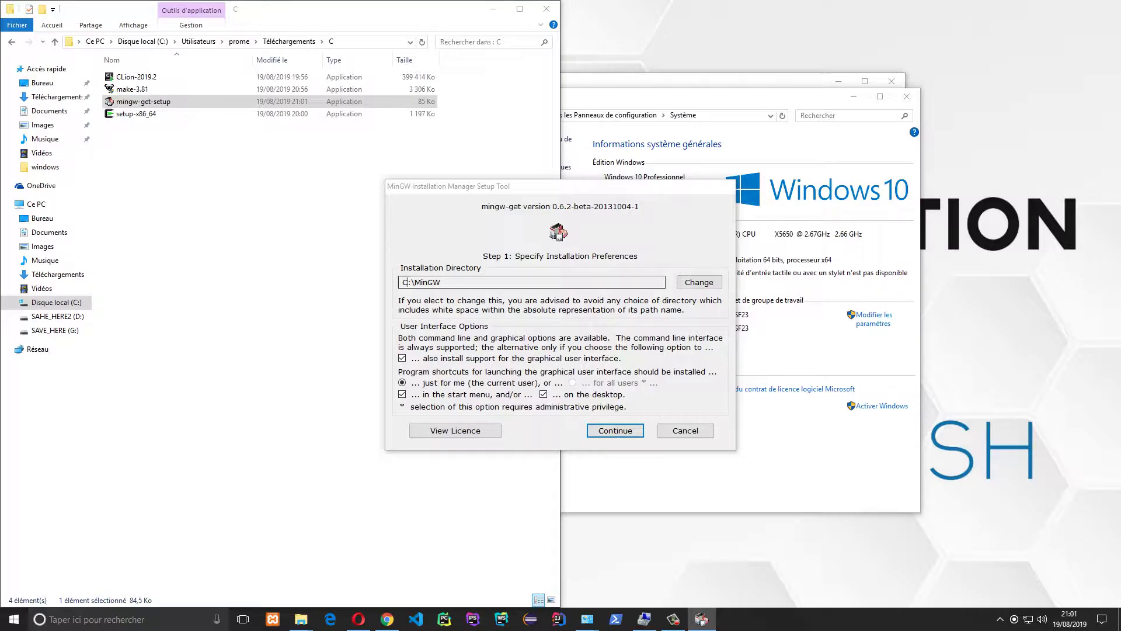
Try to use G:\Program Files as the MinGW installation directory.
left_click_drag(402, 282, 408, 283)
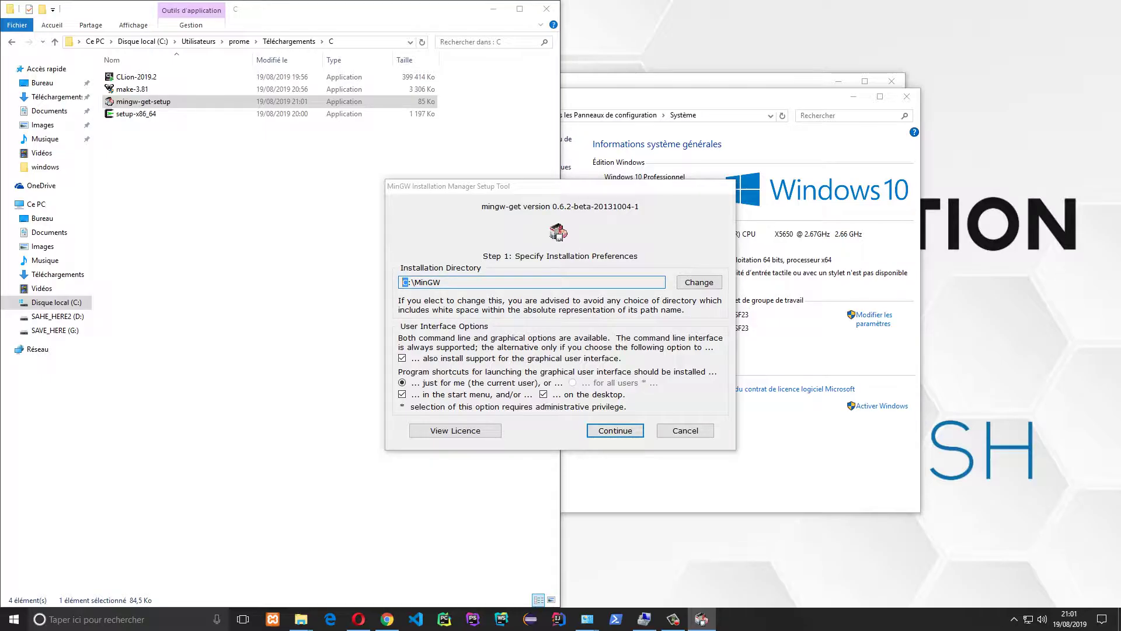
left_click(699, 282)
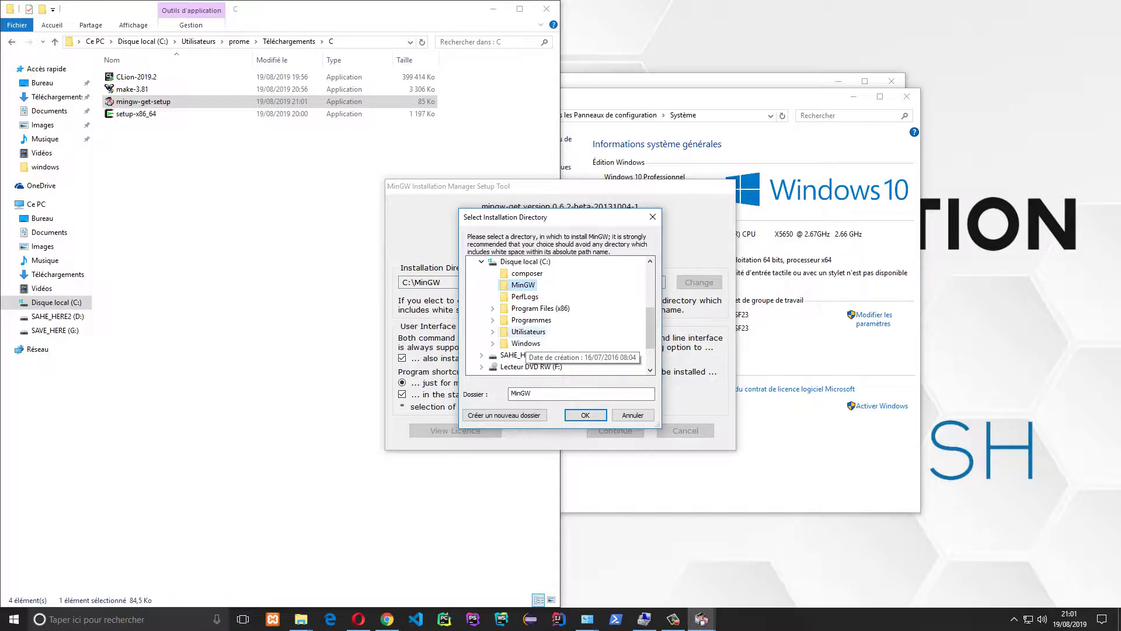
scroll(526, 339, "down", 2)
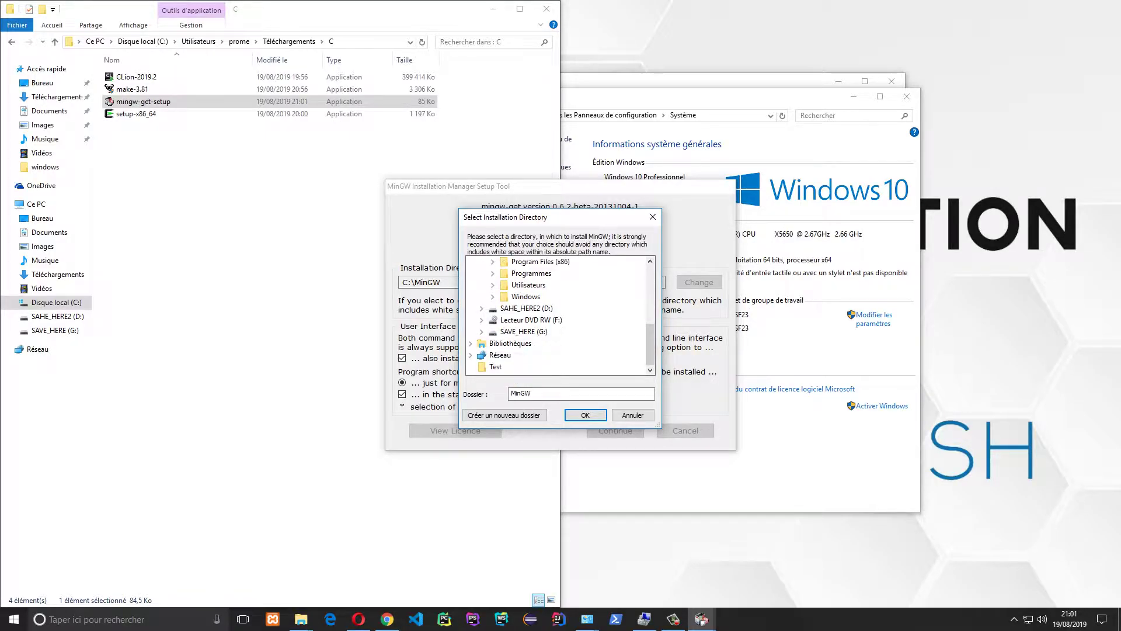
double_click(524, 332)
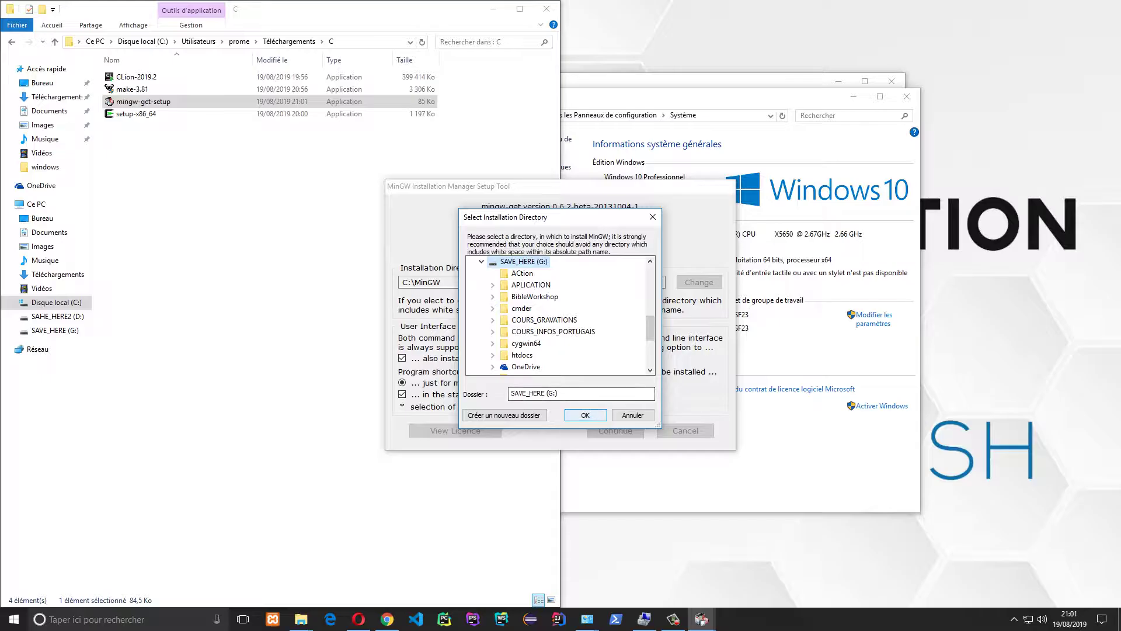
scroll(525, 356, "down", 3)
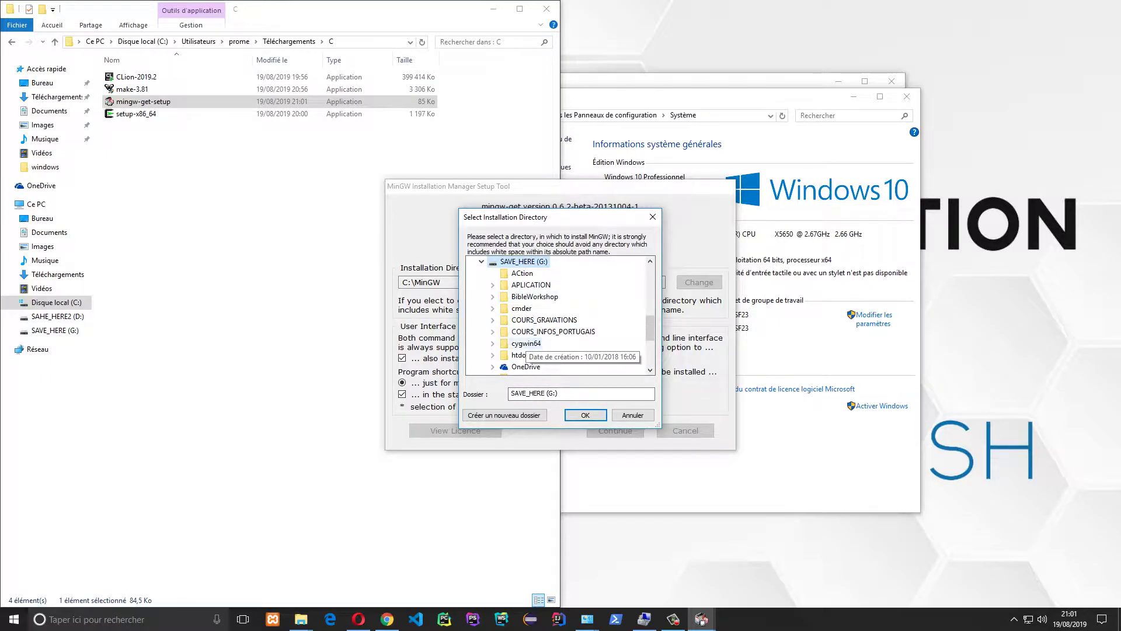
left_click(531, 332)
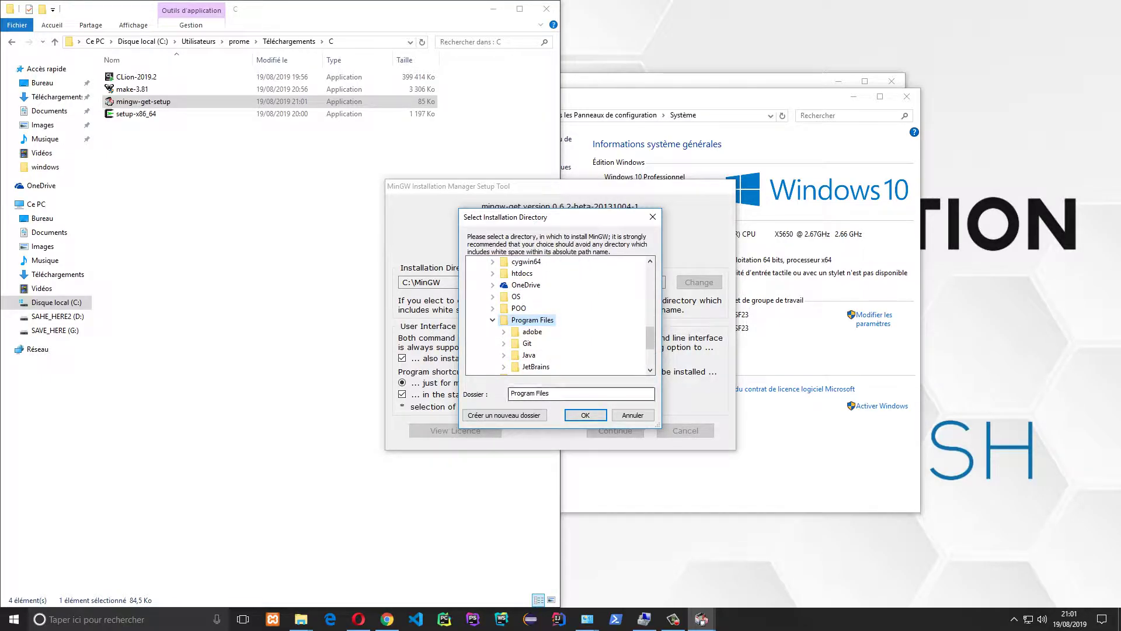
left_click(585, 414)
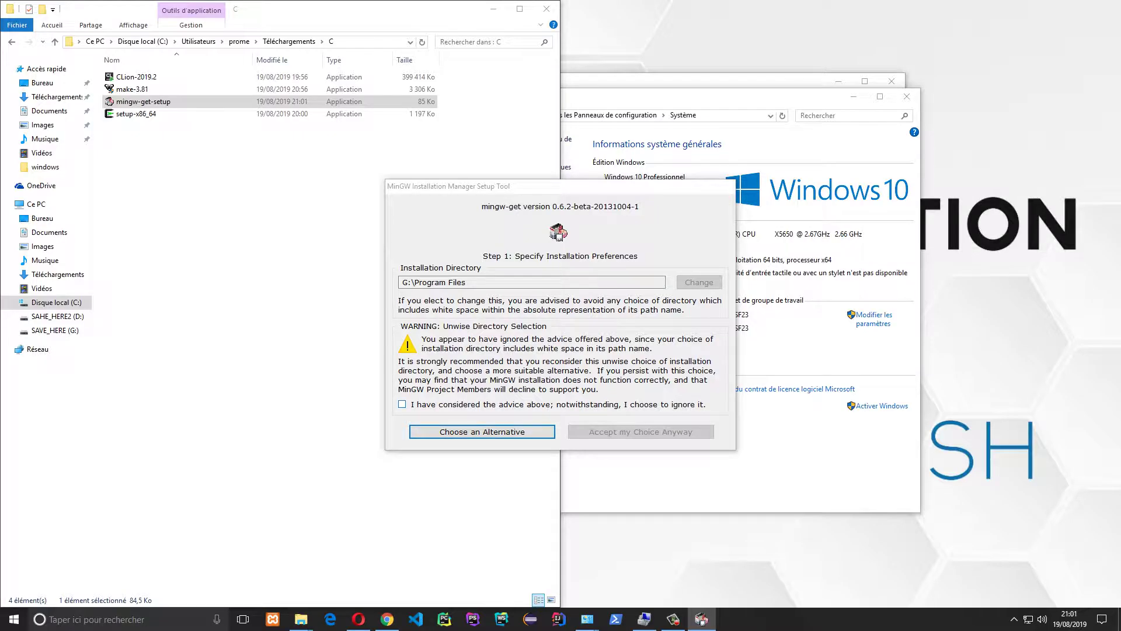
left_click(402, 404)
left_click(402, 404)
Create a folder named Gcc in G:\Program Files and try it as the MinGW installation directory.
key("Return")
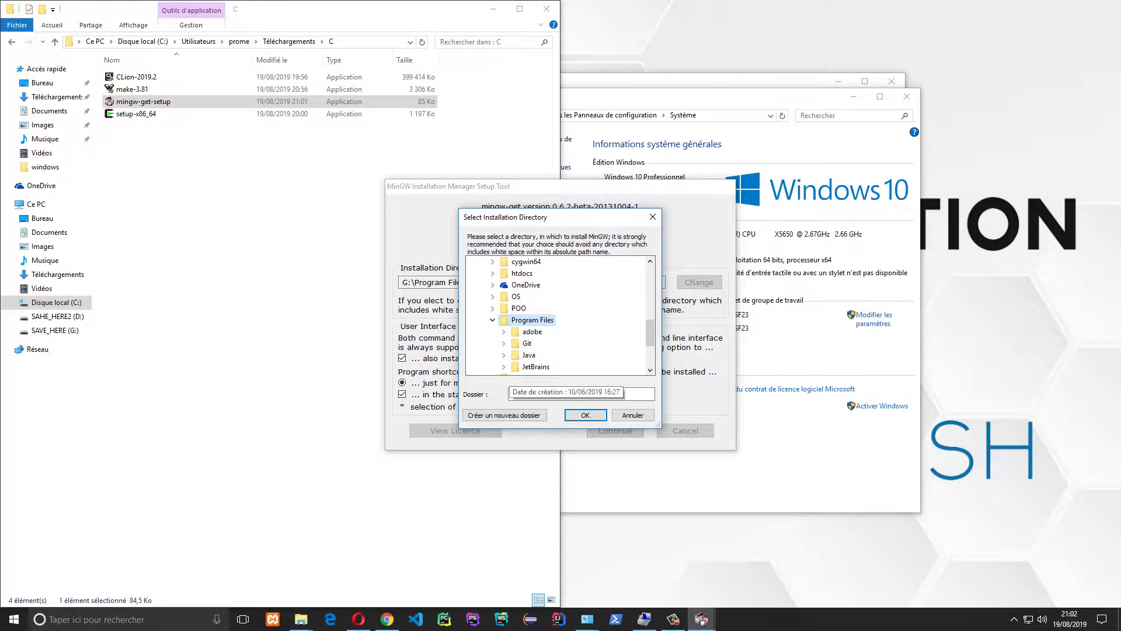
left_click(505, 415)
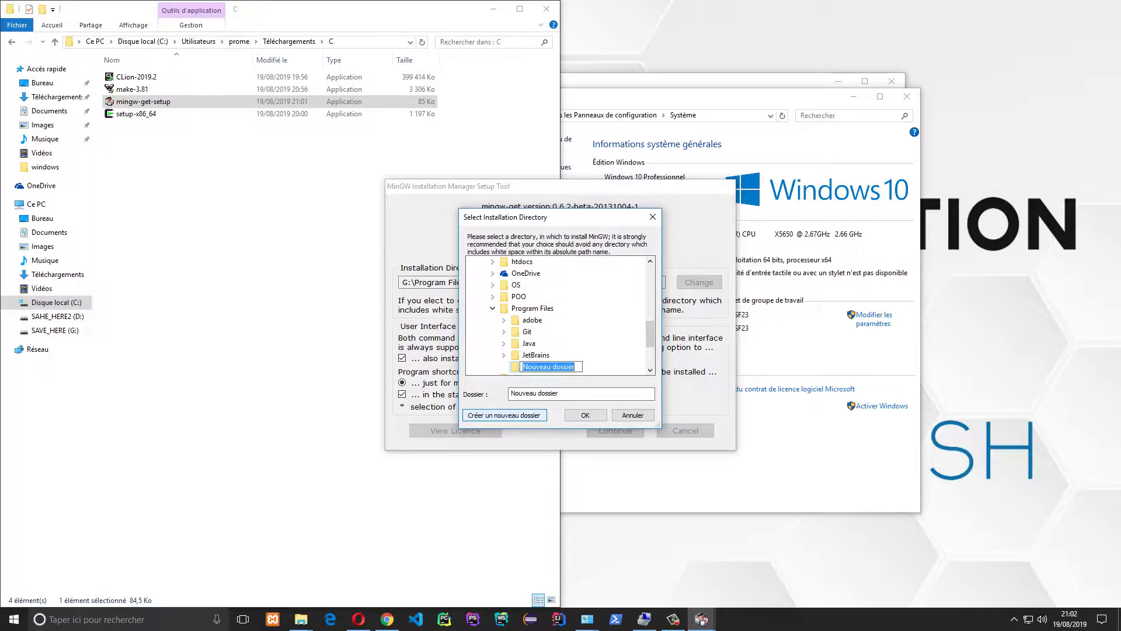
type("Gcc")
key("Return")
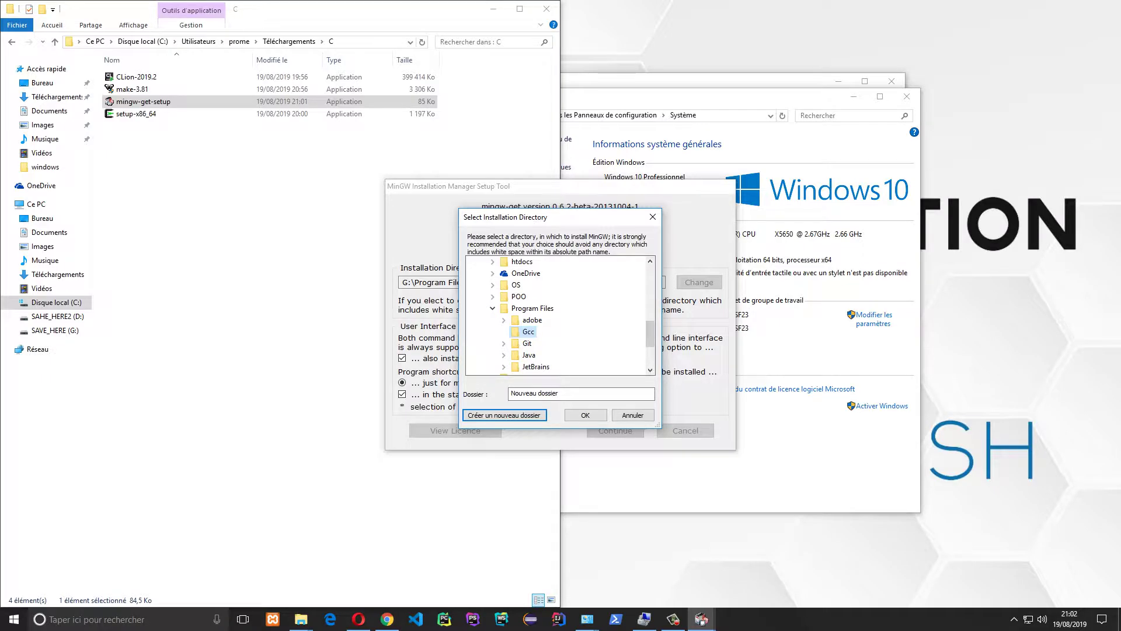
left_click(585, 415)
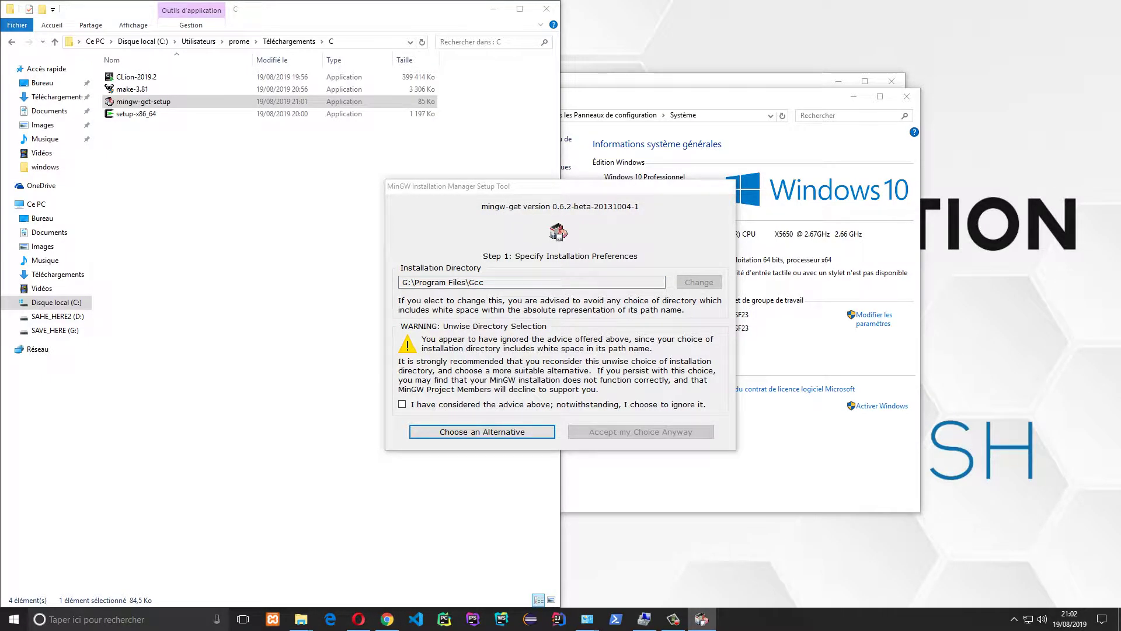
left_click(403, 404)
Try the root of the local disk C: as the MinGW installation directory instead.
key("Return")
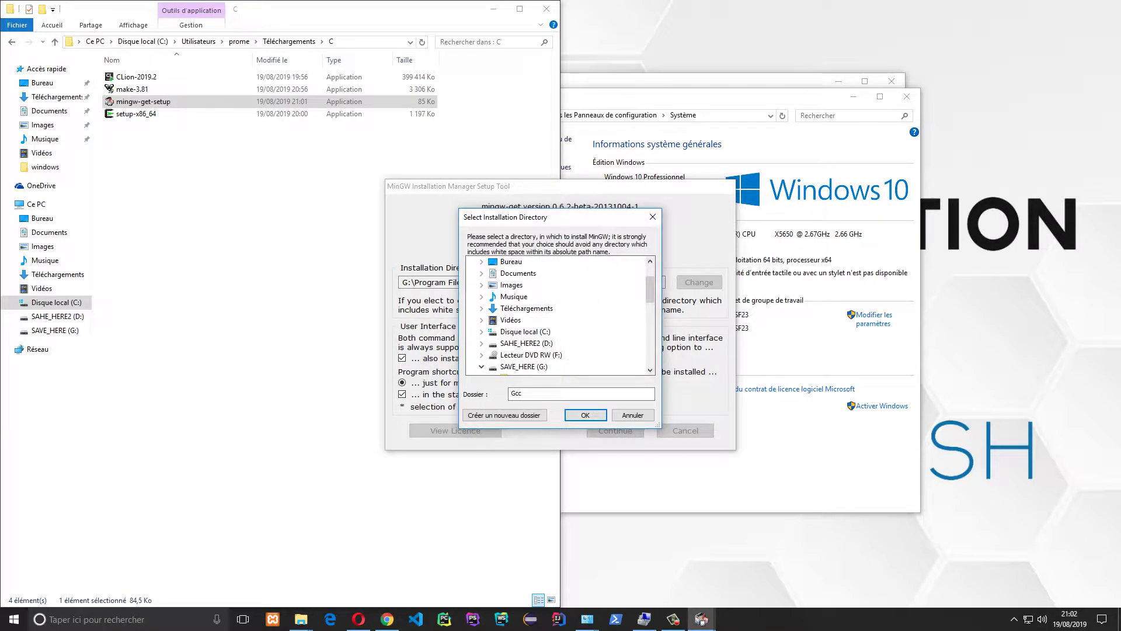
left_click(535, 332)
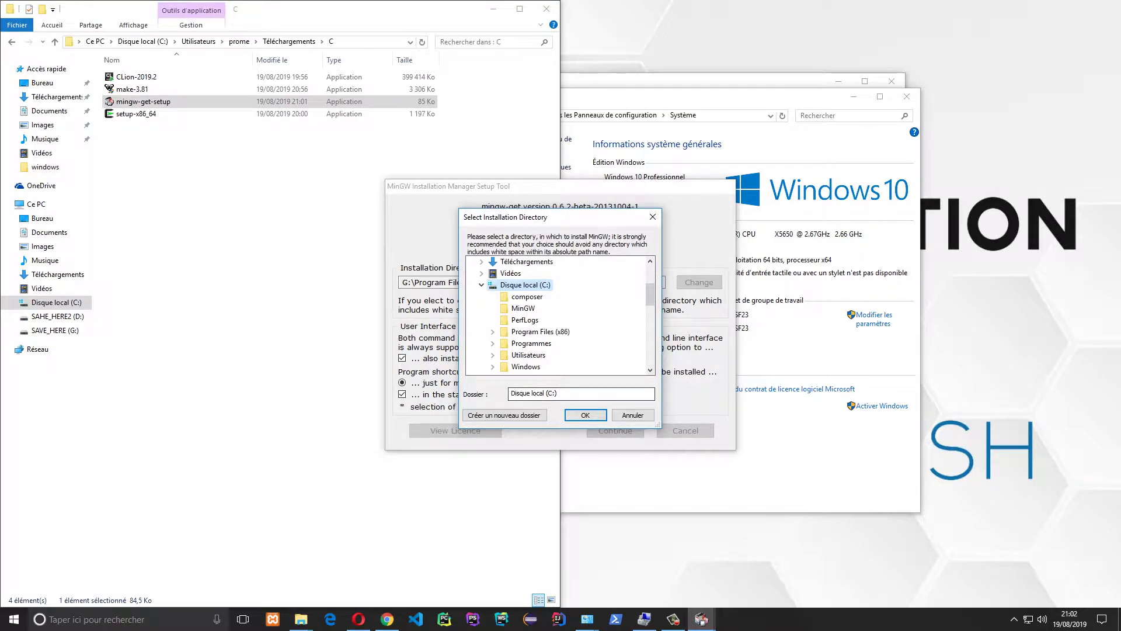
left_click(585, 415)
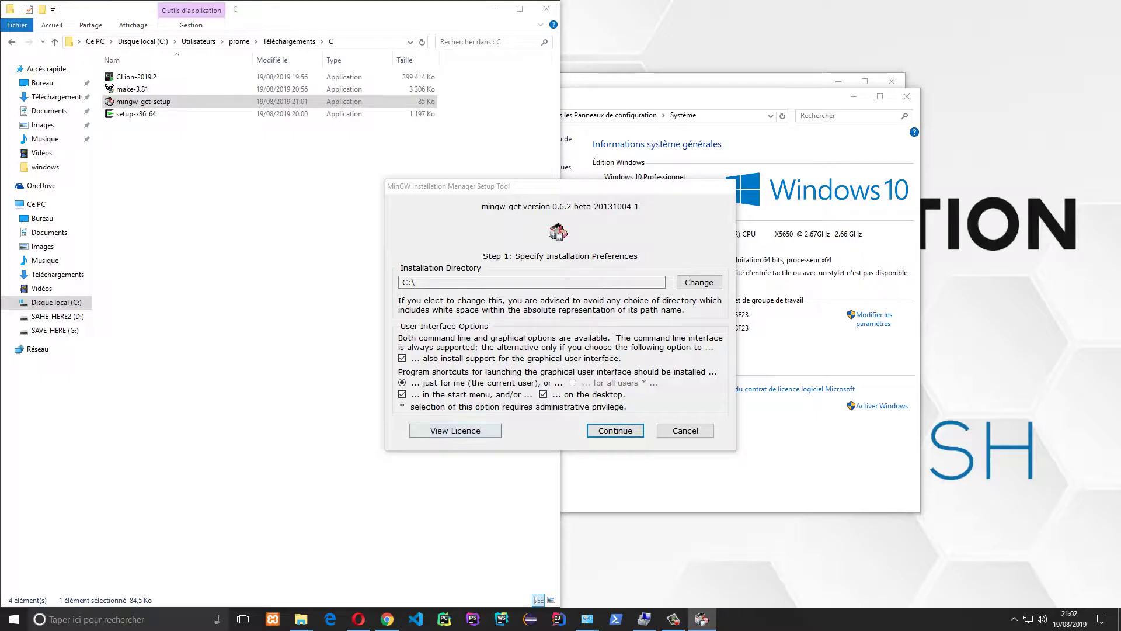
Set the MinGW installation directory to G:\ and start downloading and setting up the installation manager.
left_click(699, 282)
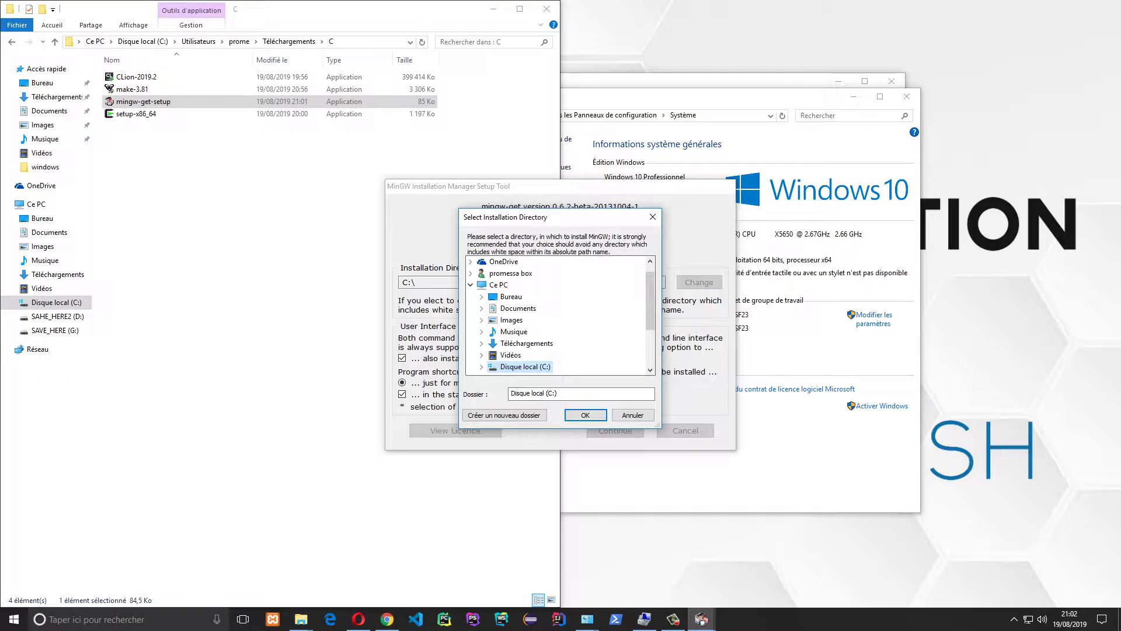
left_click(524, 331)
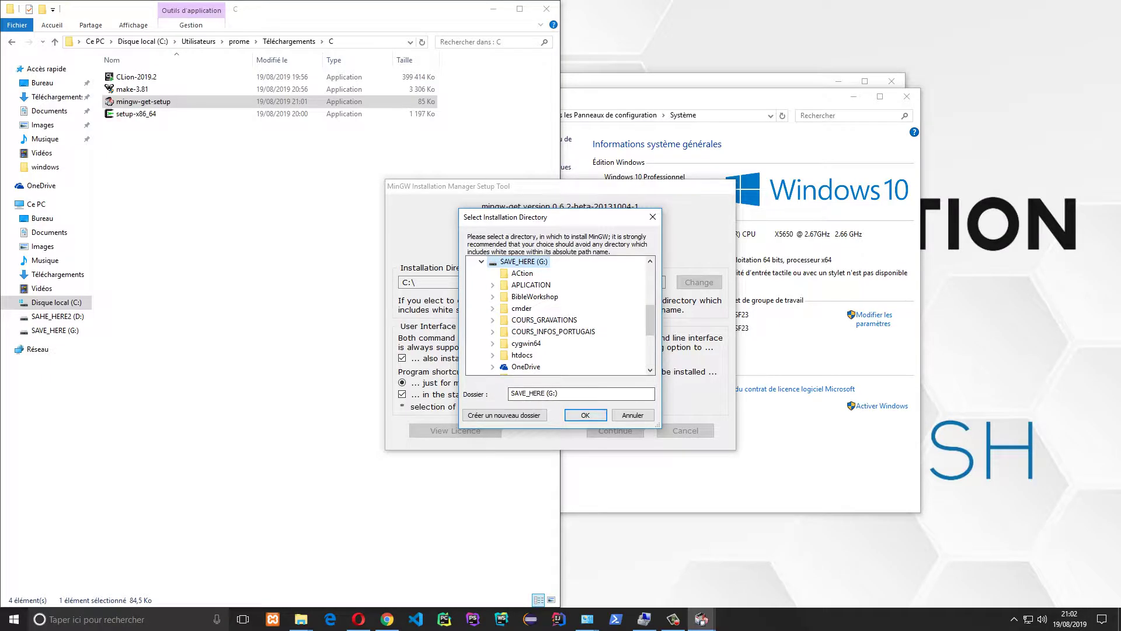
left_click(585, 415)
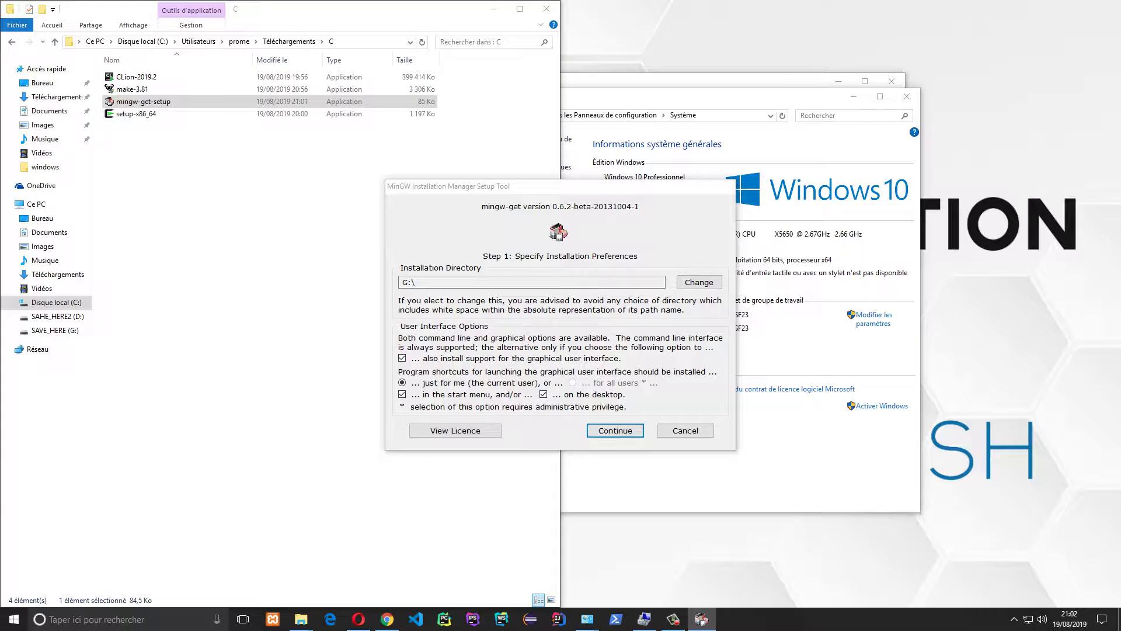
key("Return")
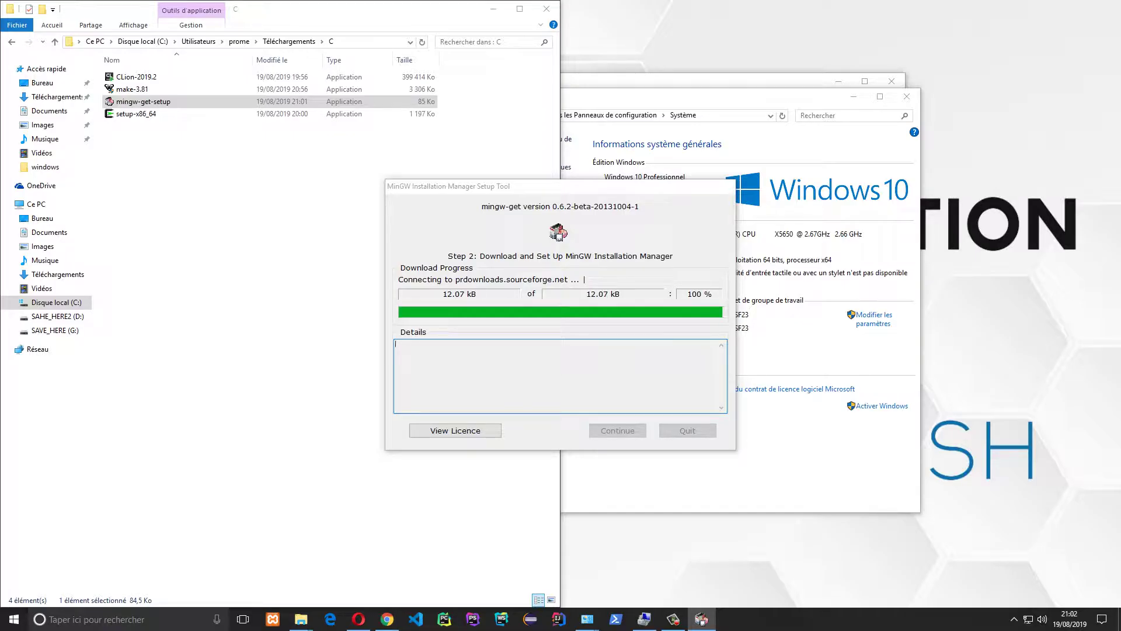
left_click(273, 618)
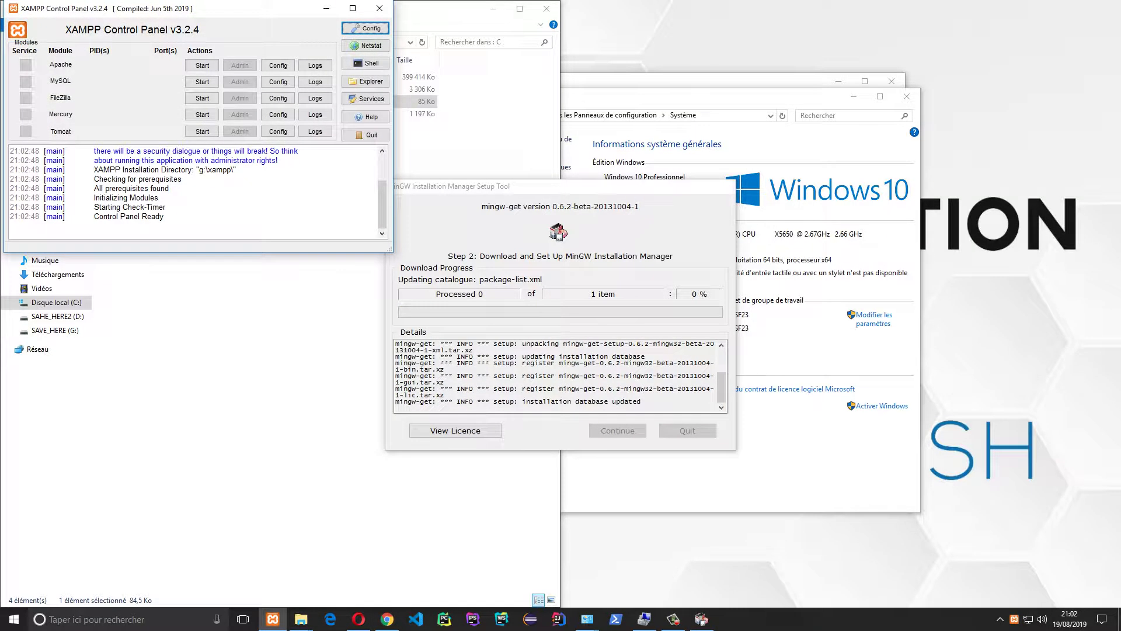
left_click(379, 8)
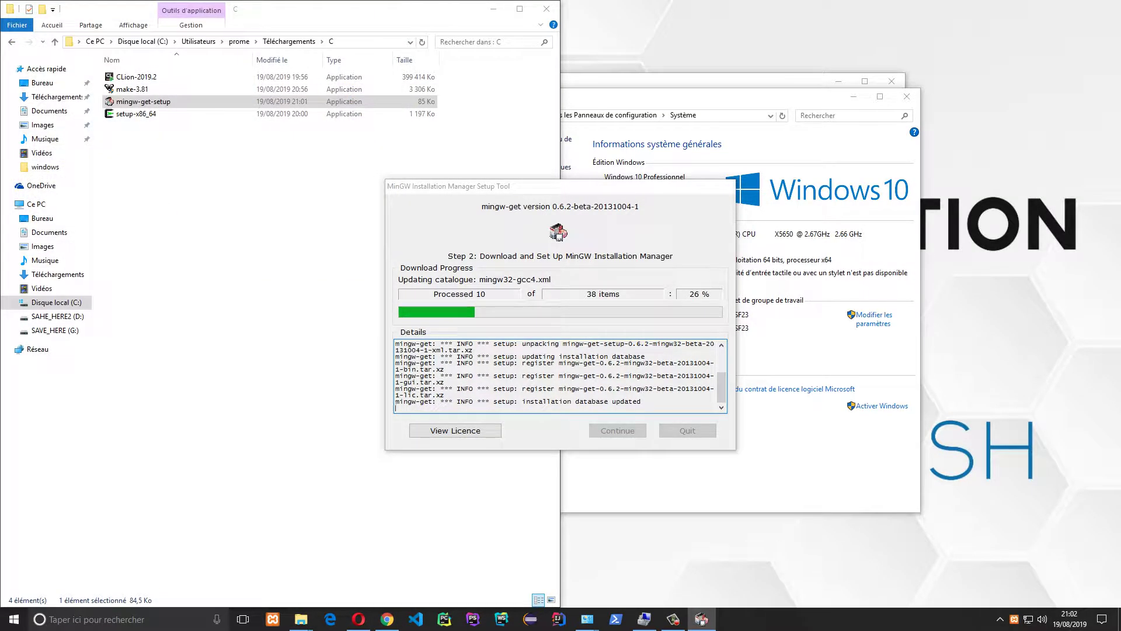
Quit the XAMPP control panel running in the background and refresh the desktop.
right_click(1014, 619)
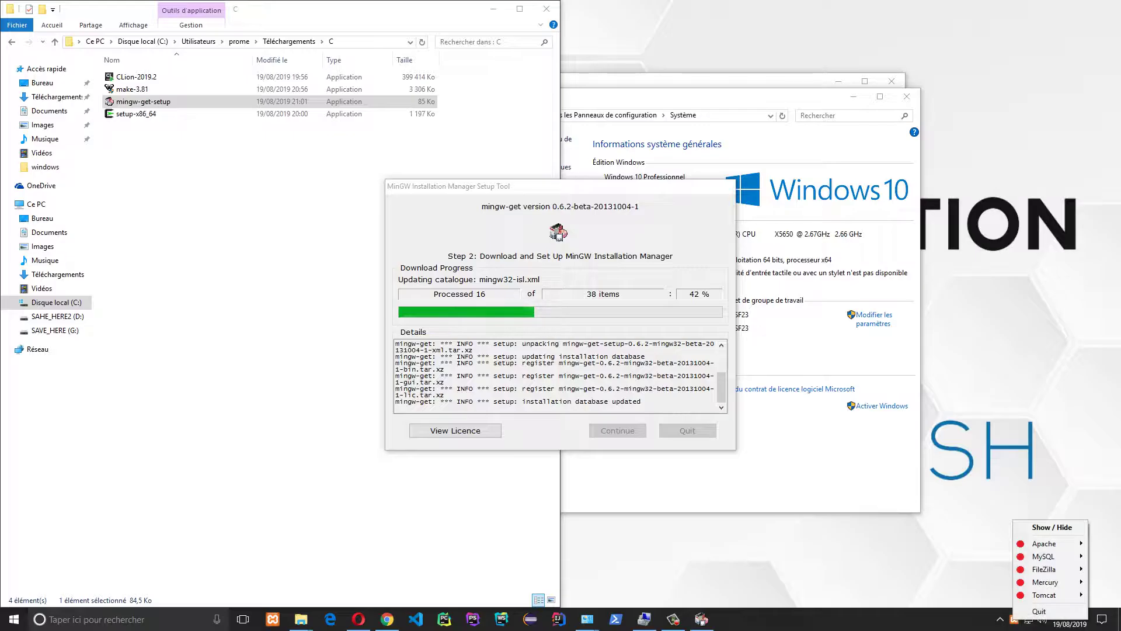
left_click(1039, 612)
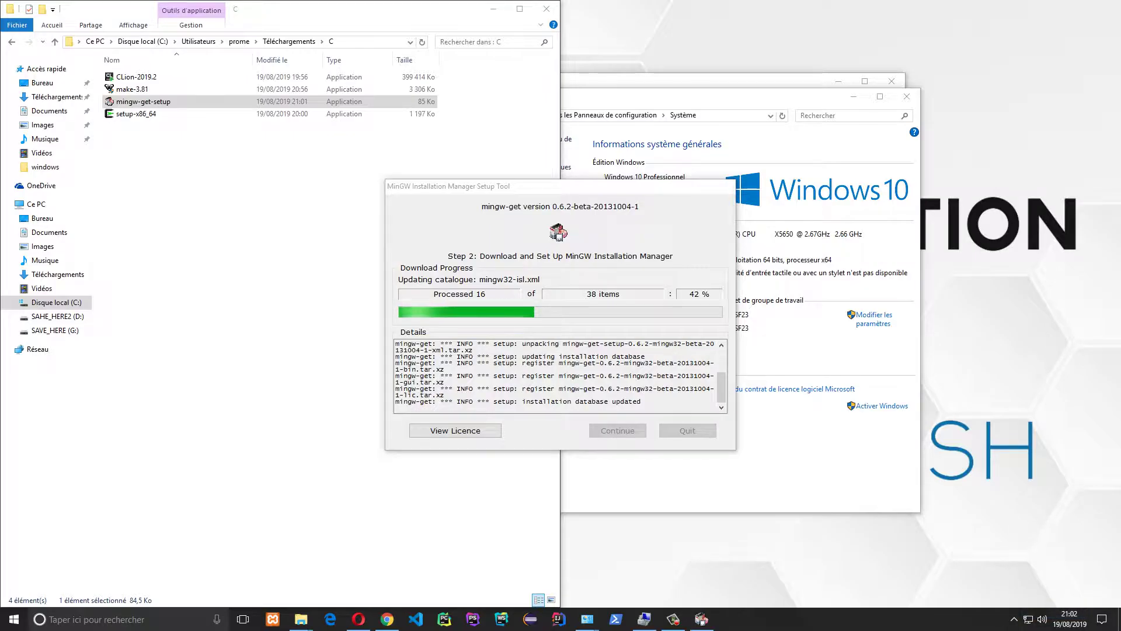
right_click(987, 151)
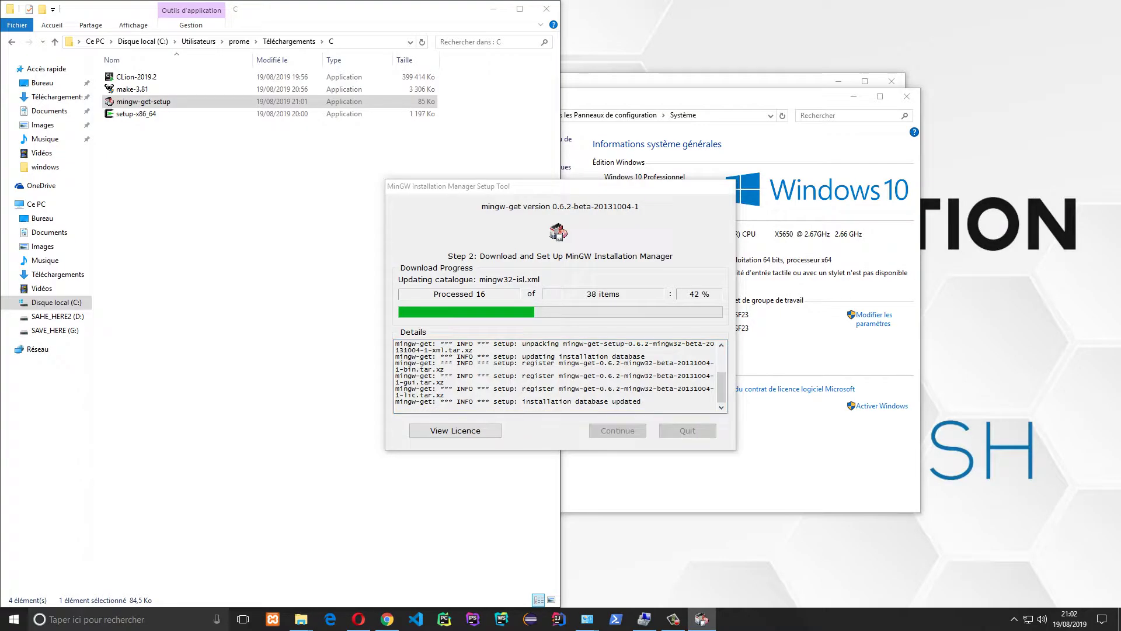
left_click(1004, 186)
Move the System information window aside and clear the file window away from the MinGW setup.
left_click(853, 96)
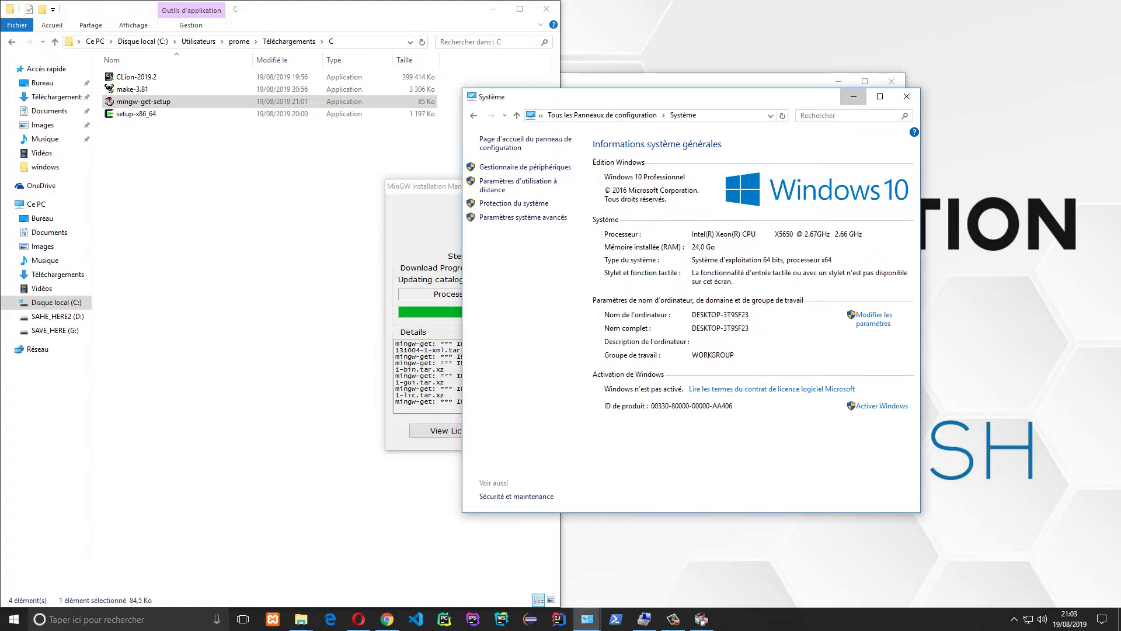
left_click_drag(805, 97, 999, 115)
left_click_drag(801, 114, 794, 148)
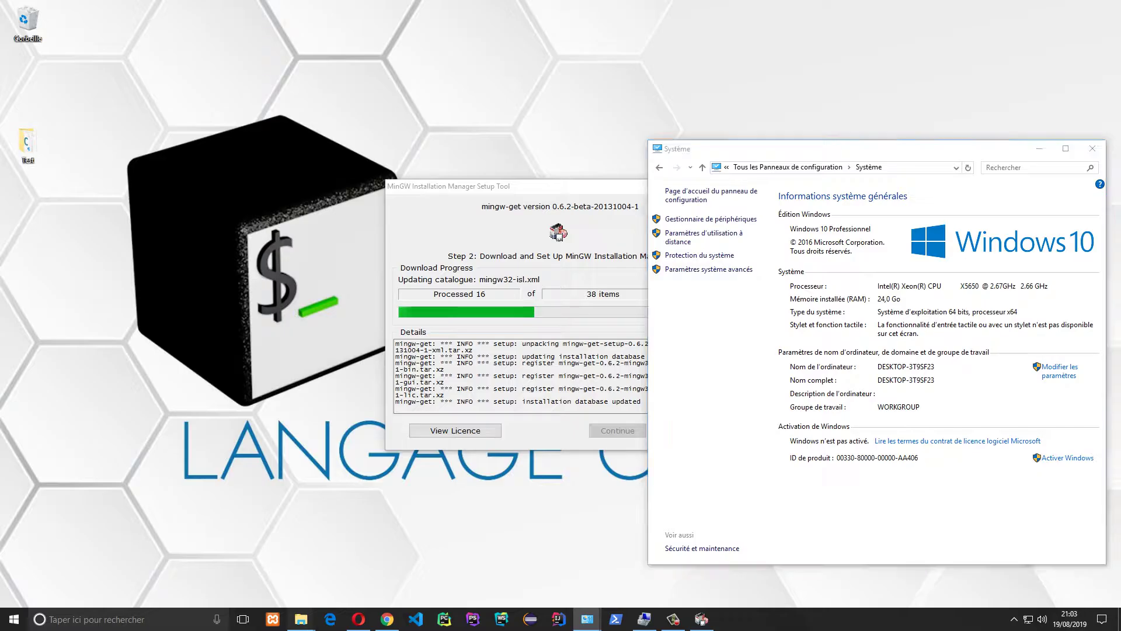
Open the C folder in Téléchargements, select setup-x86_64 and move the folder window away from the System window.
mouse_move(301, 619)
left_click(455, 563)
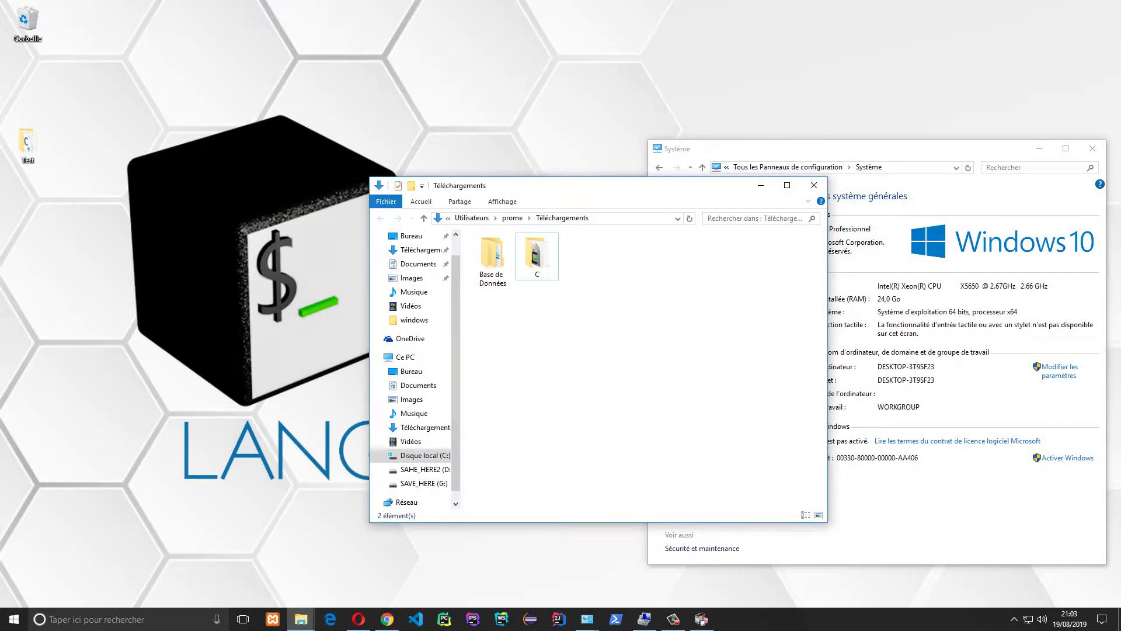
double_click(535, 262)
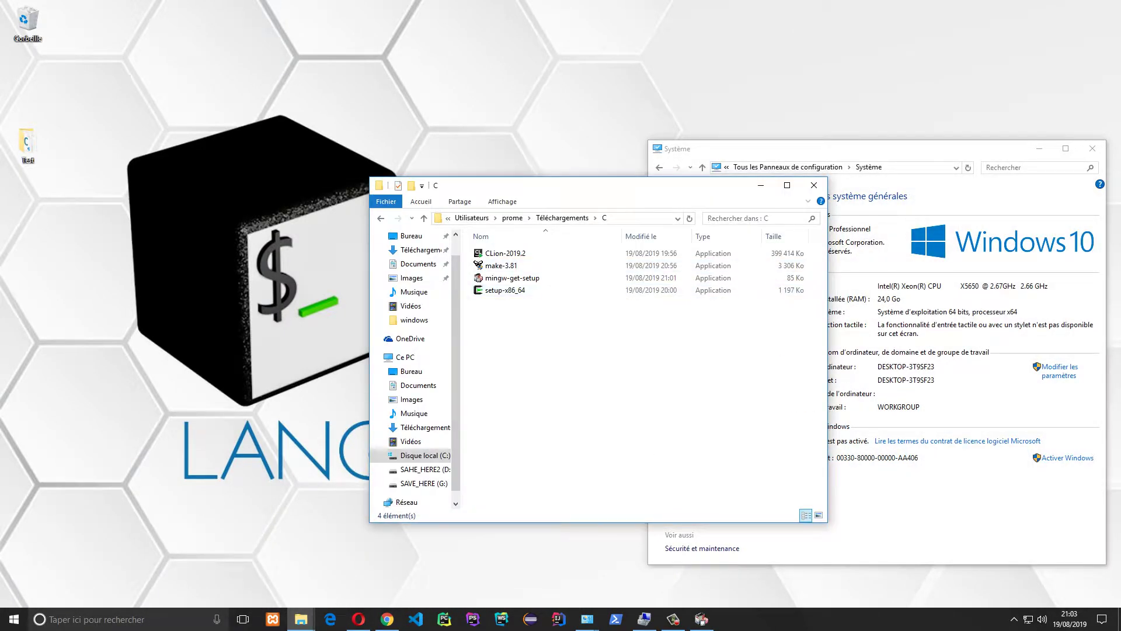
left_click(506, 291)
left_click(514, 327)
left_click(506, 290)
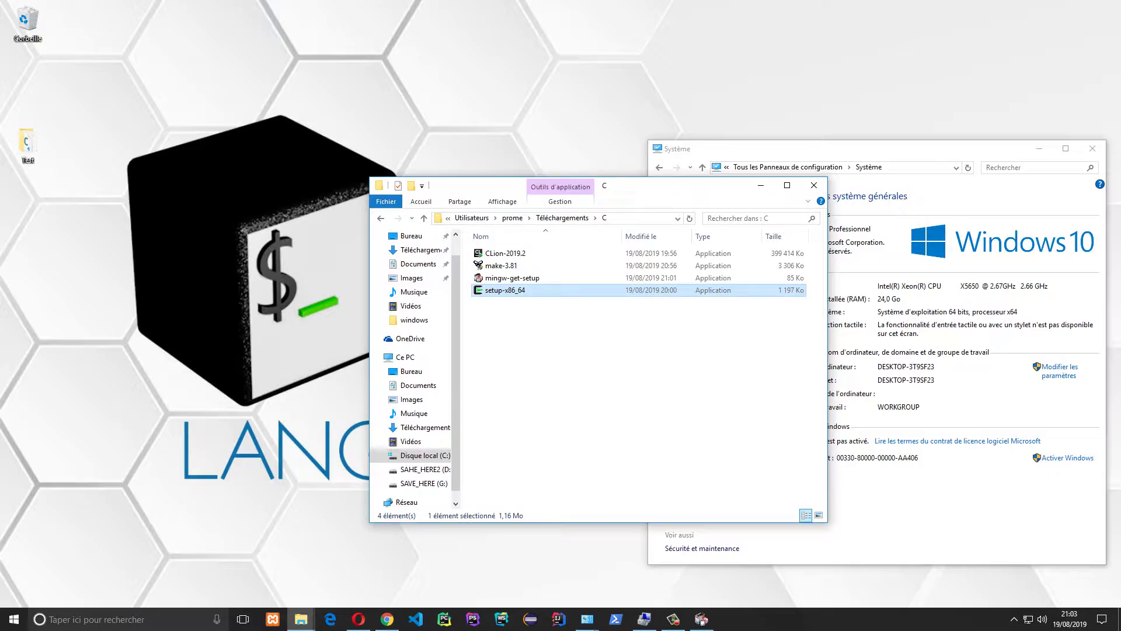
left_click_drag(672, 186, 488, 140)
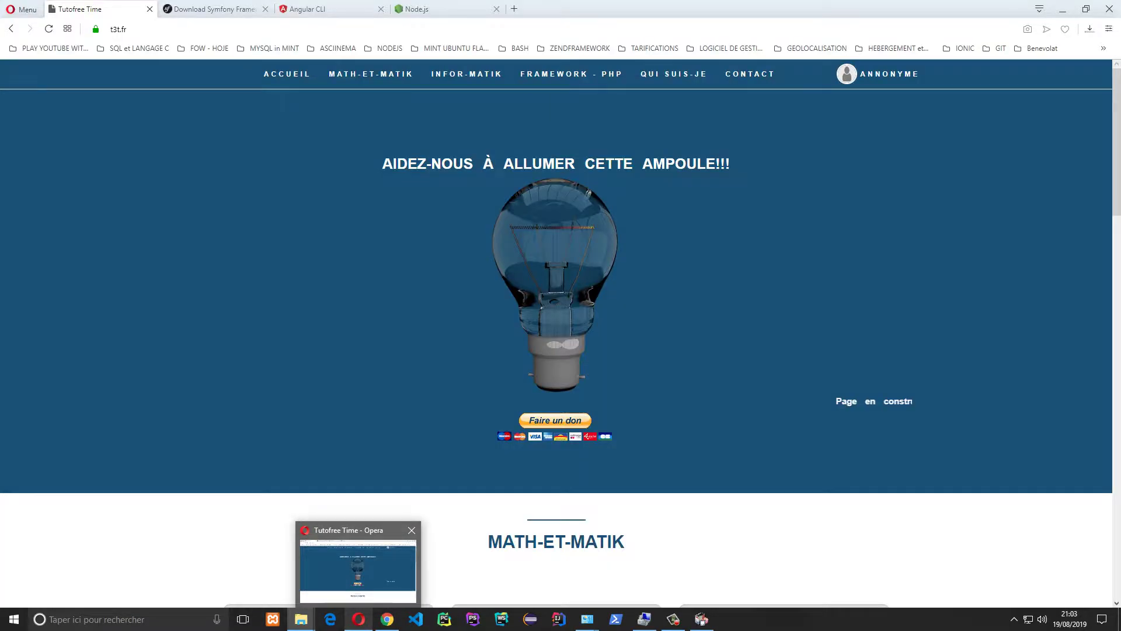
Snap the C folder window to the left half of the desktop and bring the MinGW setup to the front.
mouse_move(387, 619)
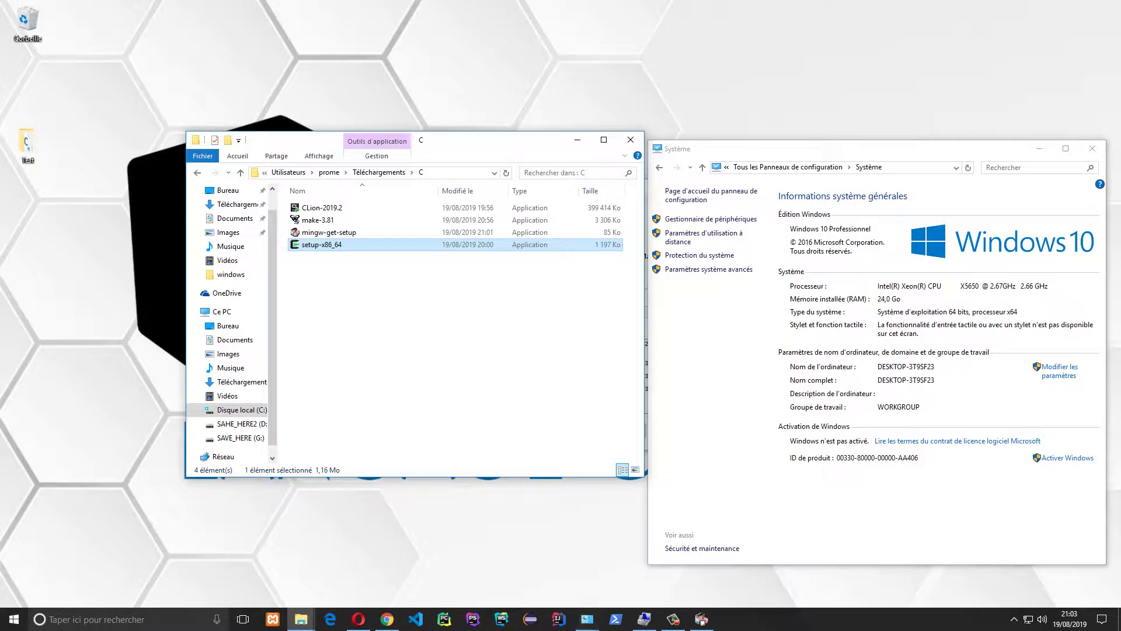
left_click(701, 619)
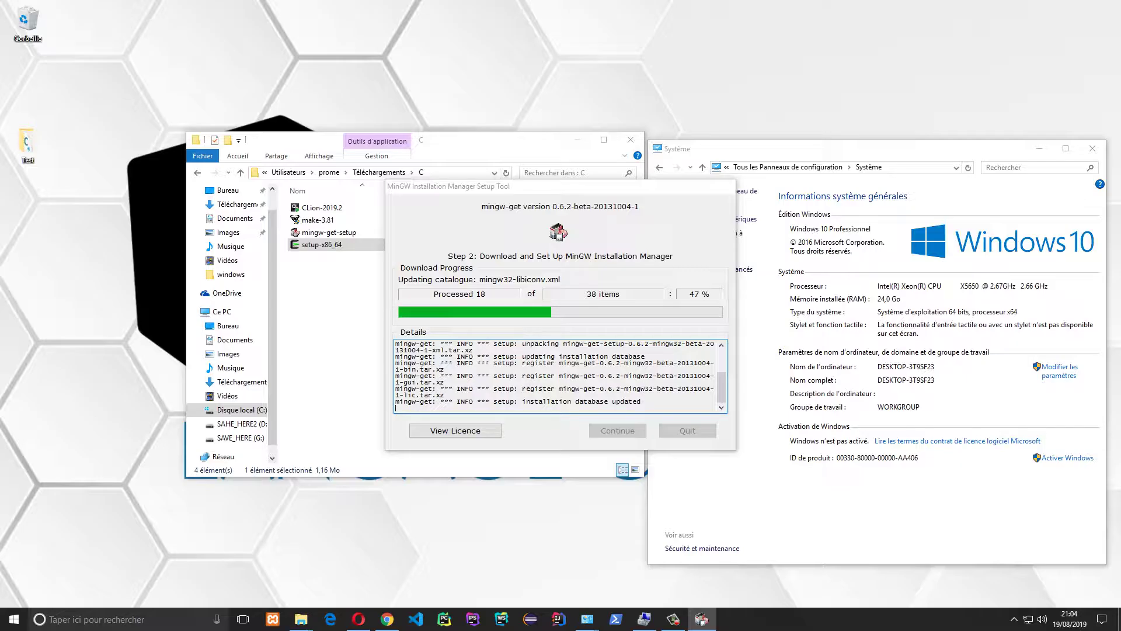
left_click_drag(326, 145, 2, 140)
left_click_drag(153, 134, 0, 134)
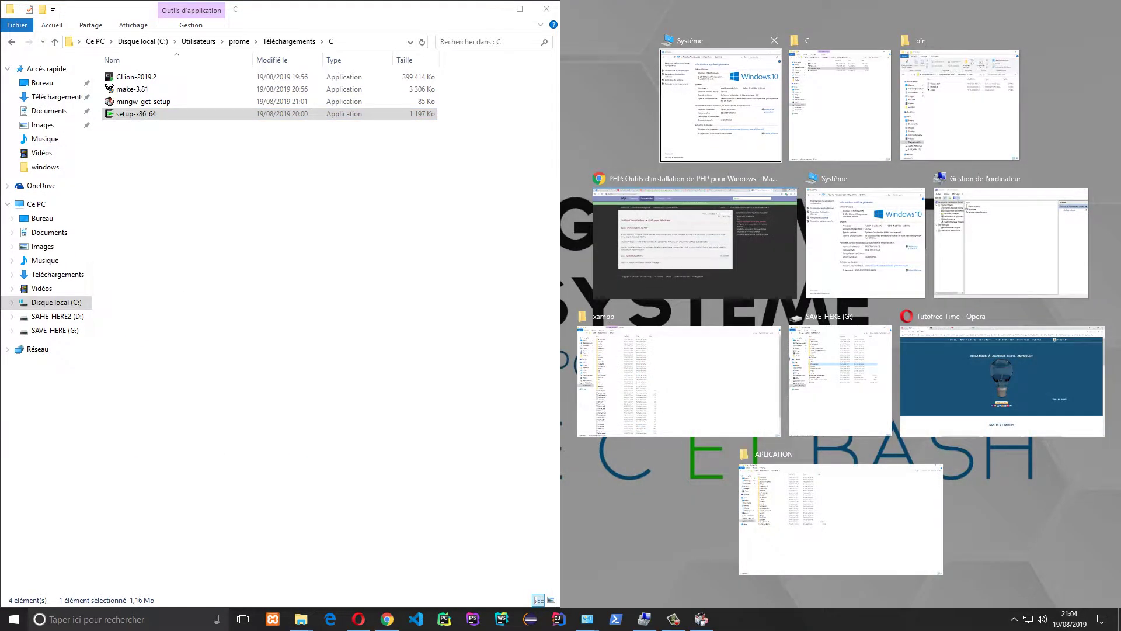
key("Escape")
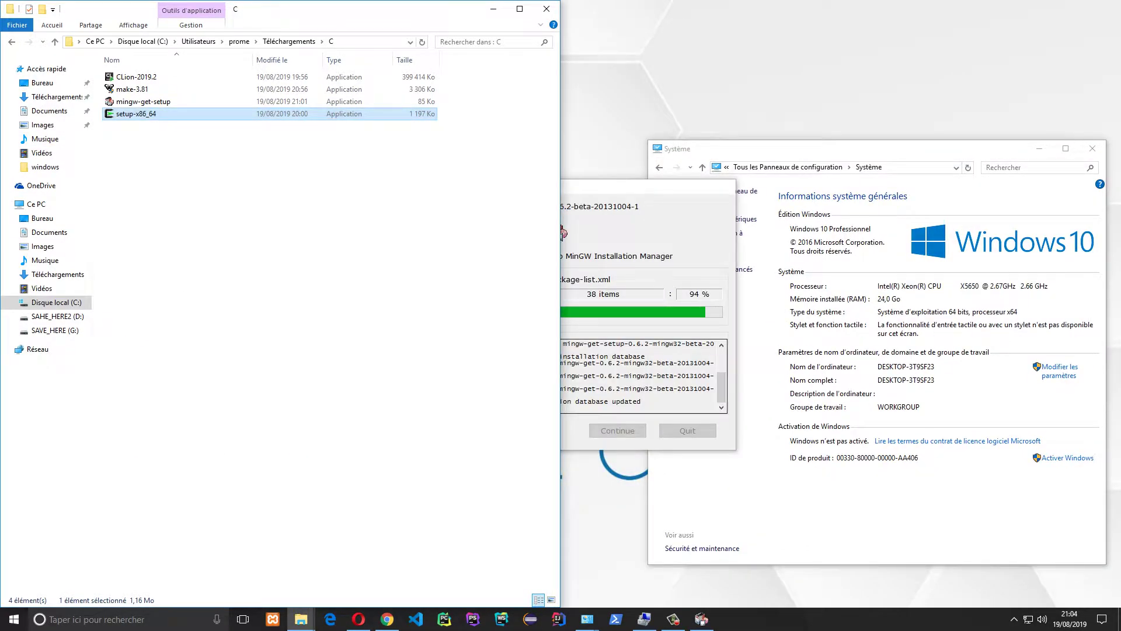
left_click(648, 233)
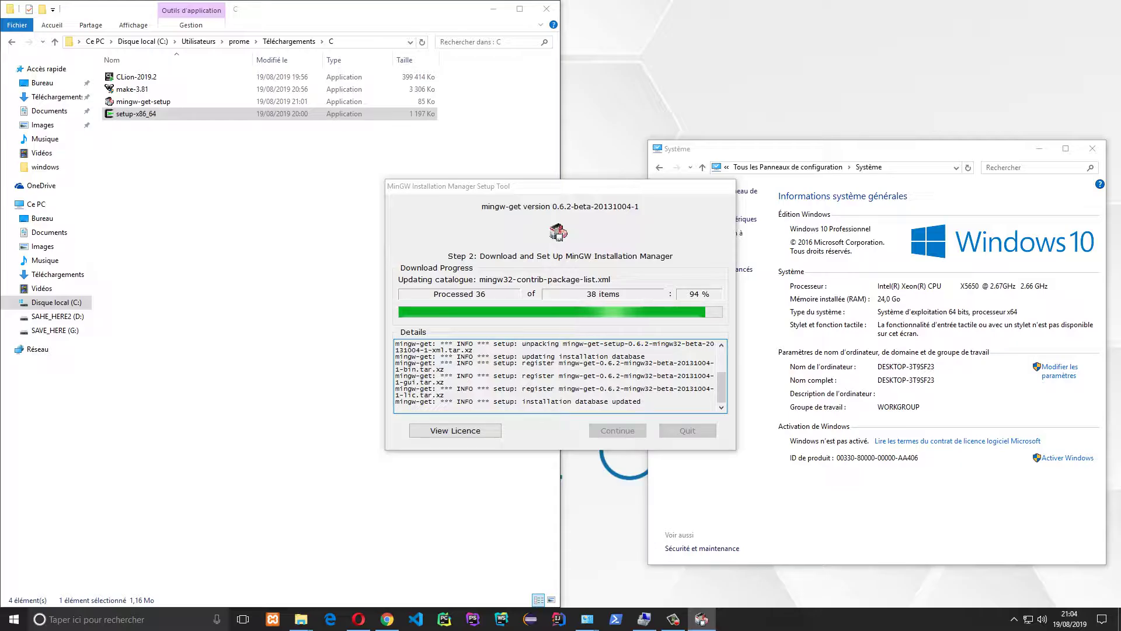
right_click(719, 69)
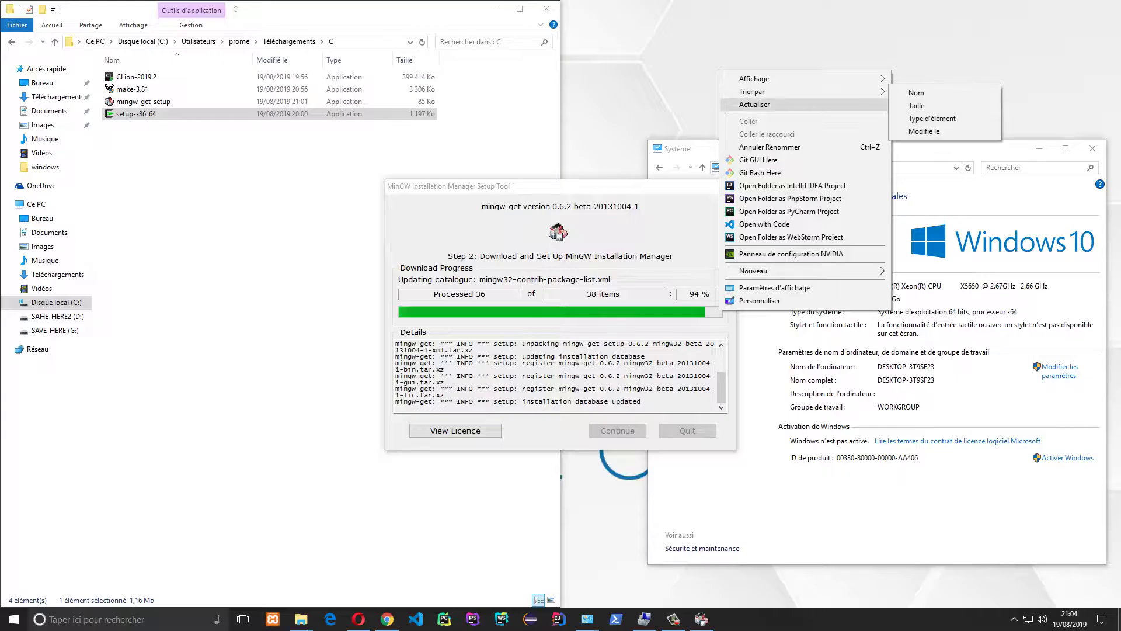
left_click(753, 105)
right_click(744, 40)
left_click(766, 76)
right_click(760, 29)
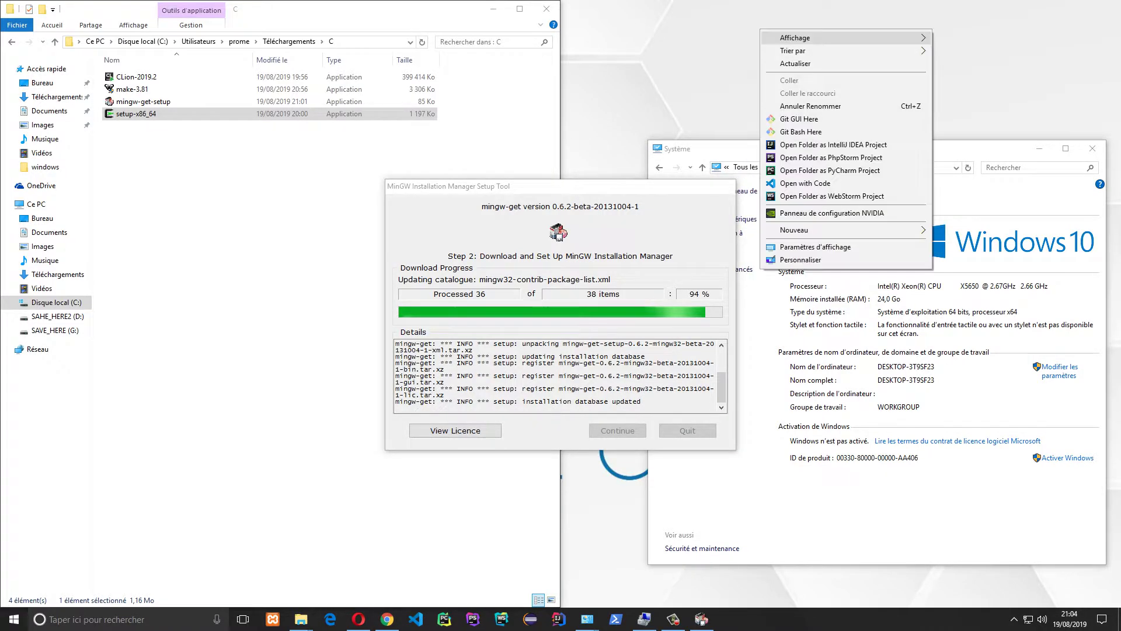
left_click(784, 64)
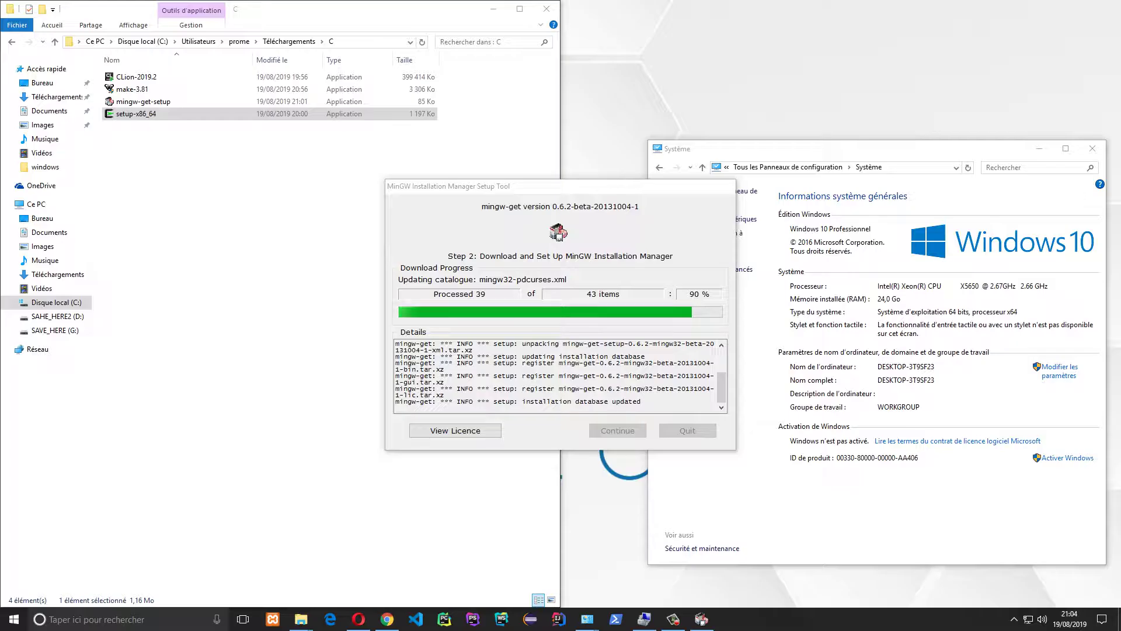
right_click(780, 66)
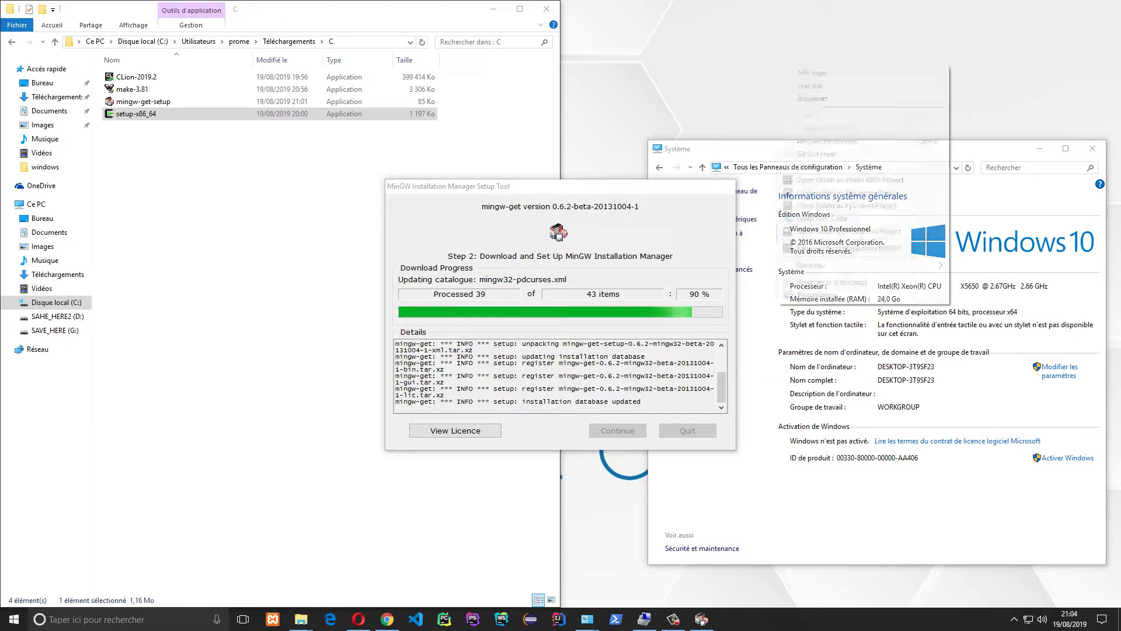
left_click(823, 98)
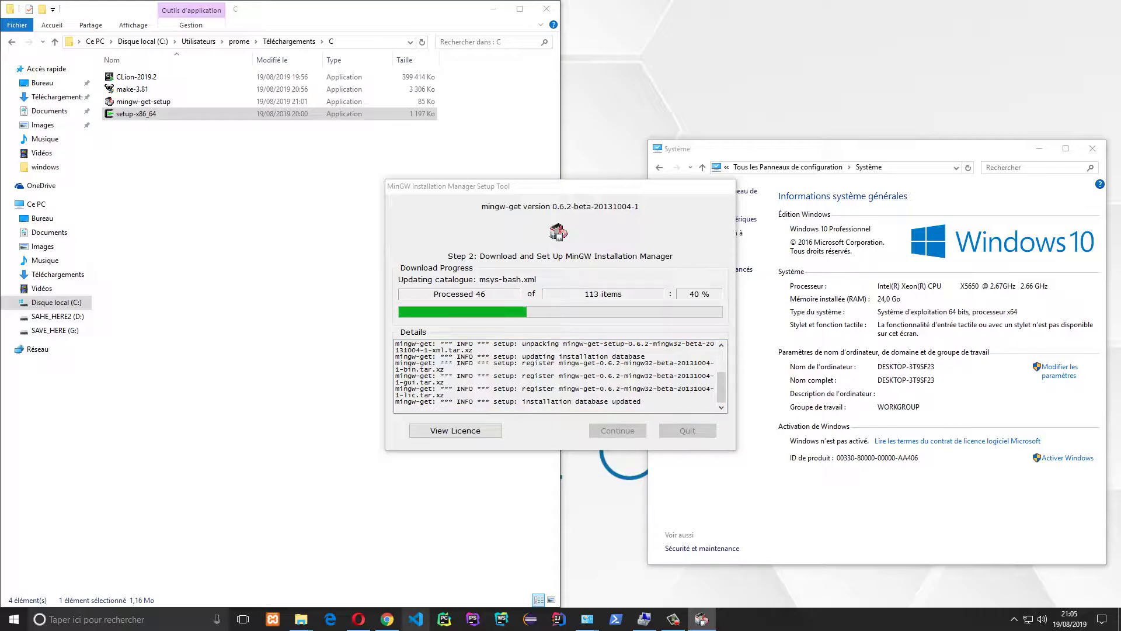
Switch to Visual Studio Code and show its extensions marketplace while the MinGW download runs.
left_click(415, 618)
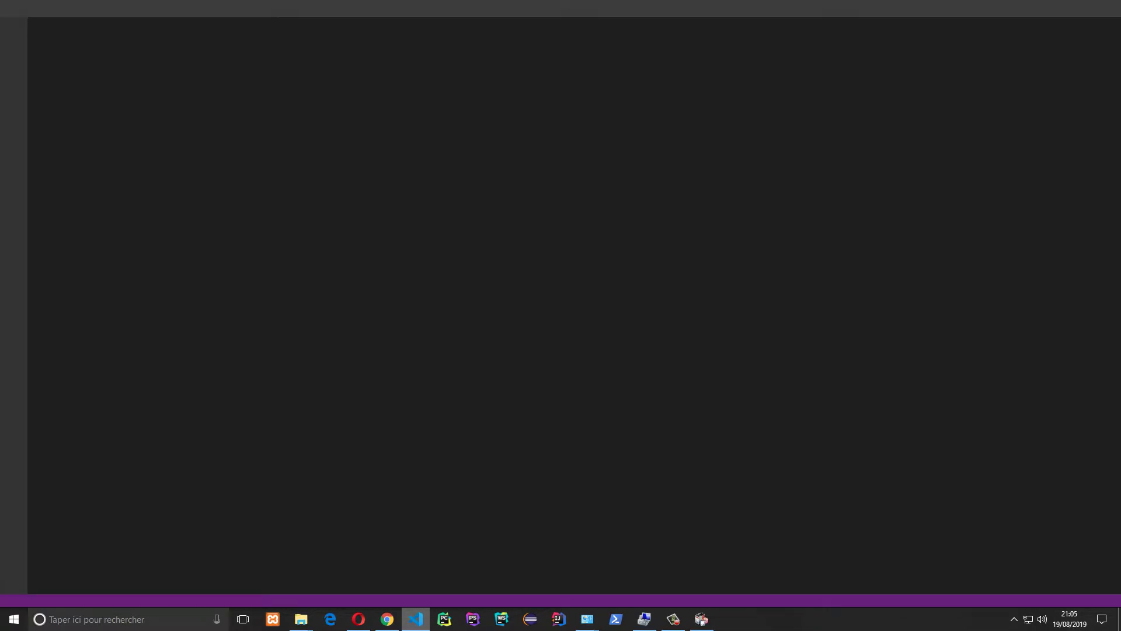
left_click(701, 619)
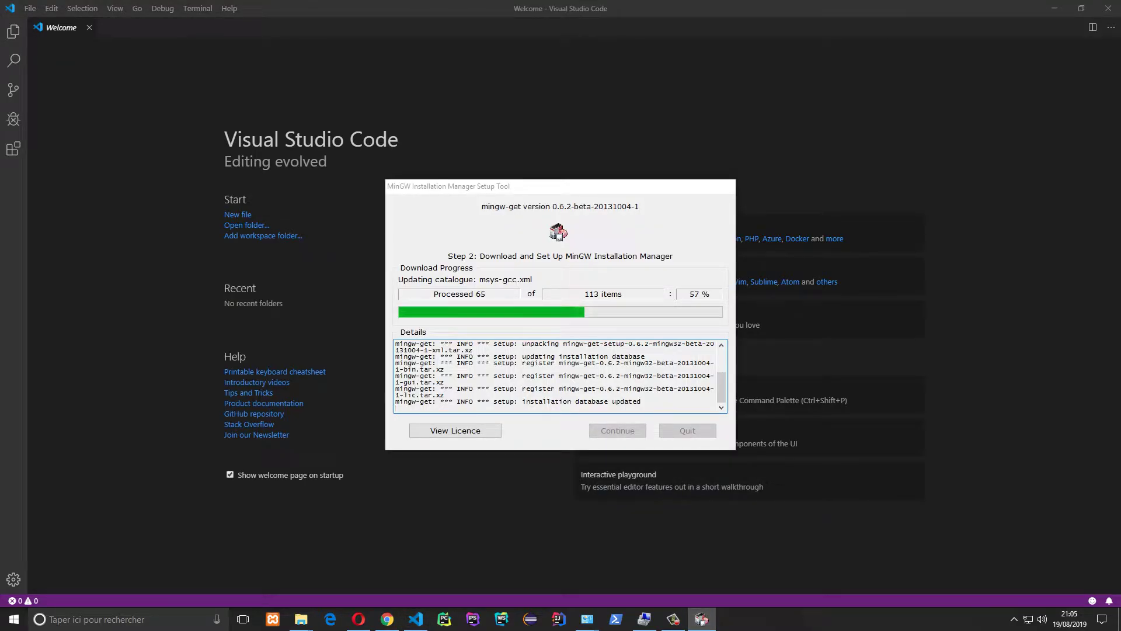
left_click(13, 148)
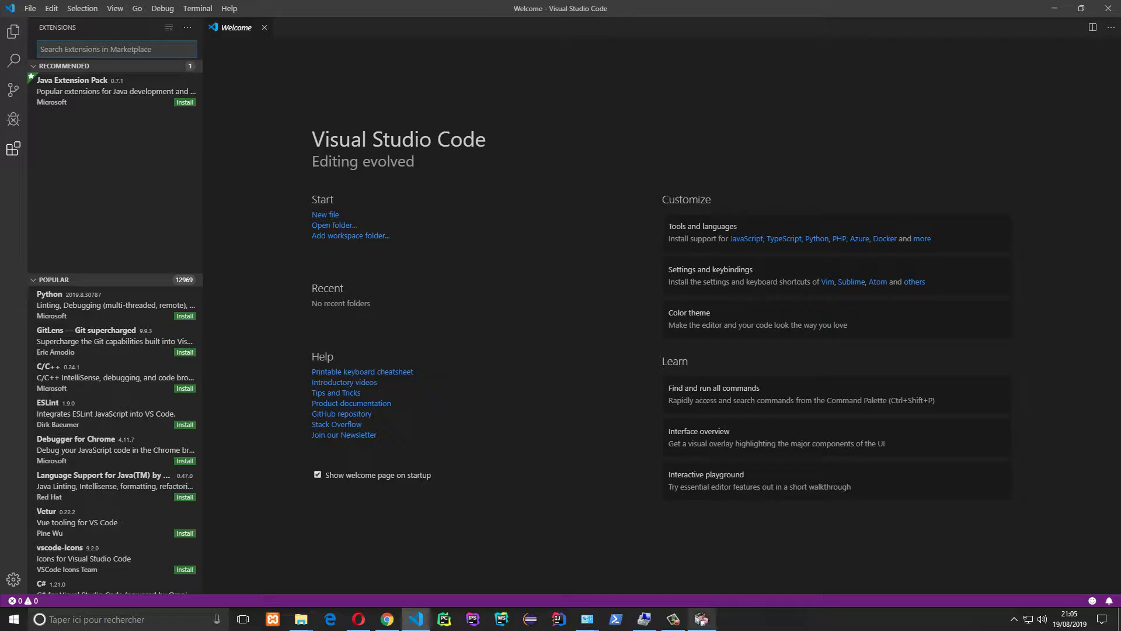
Snap the Visual Studio Code window to the left half of the desktop beside the MinGW setup.
key("alt+Tab")
left_click_drag(496, 8, 0, 143)
key("Down")
key("Down")
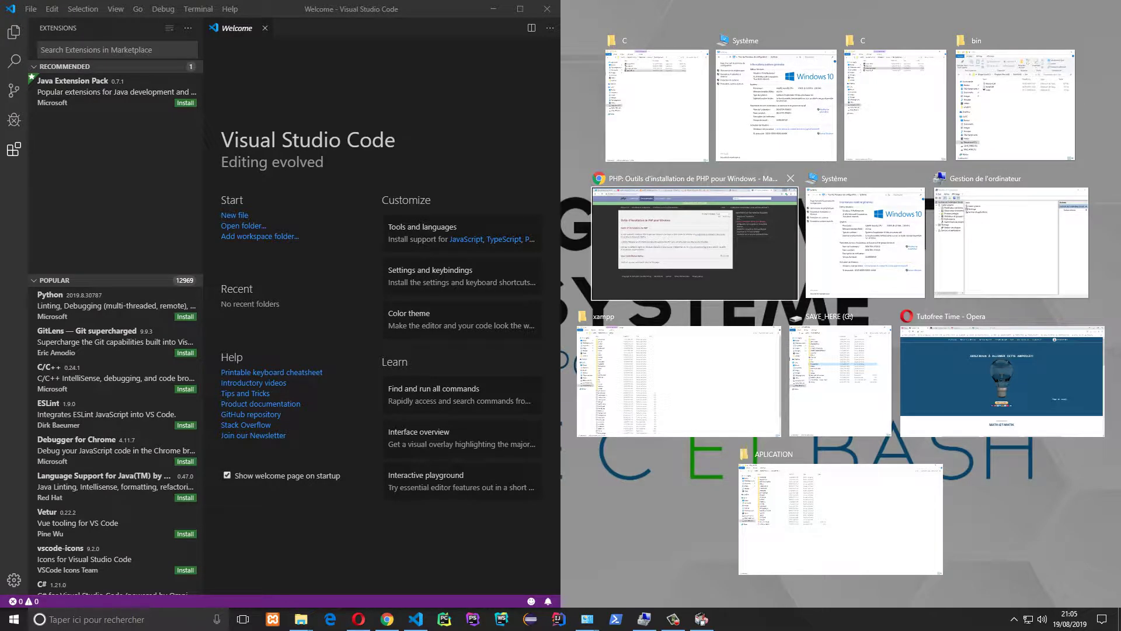
key("Escape")
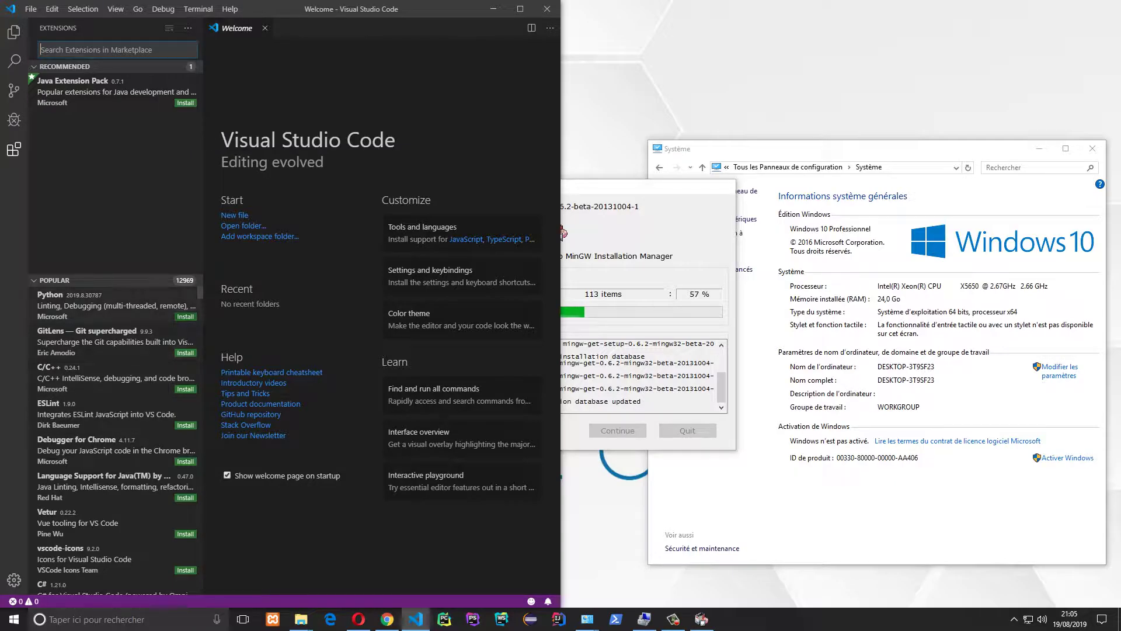
Install the Python, GitLens and Microsoft C/C++ extensions from the popular extensions.
left_click(185, 317)
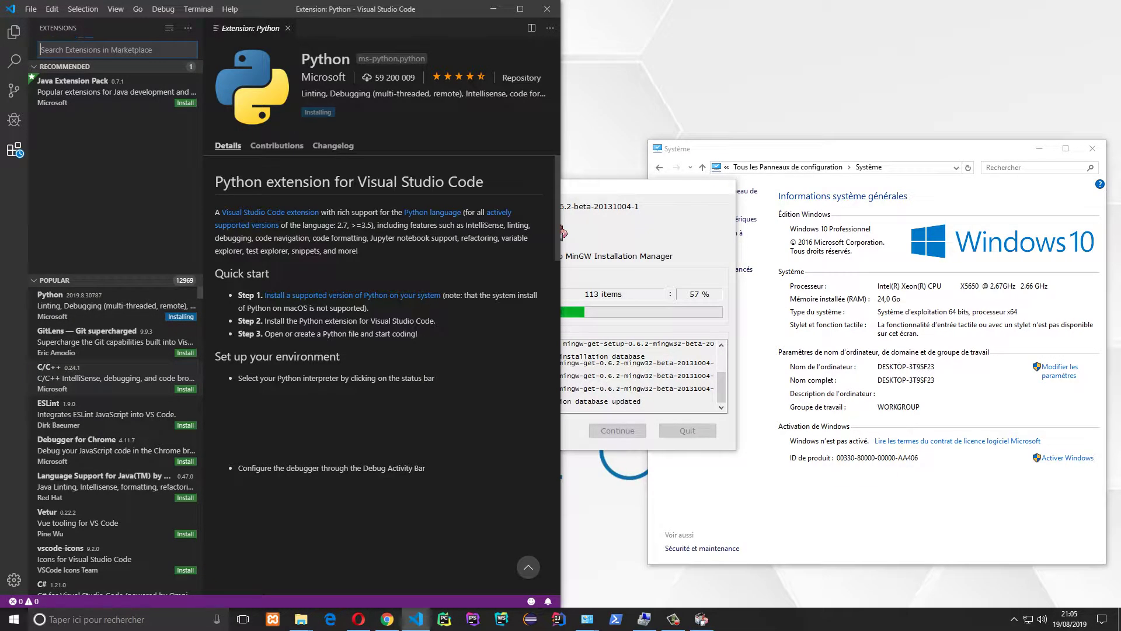
left_click(116, 342)
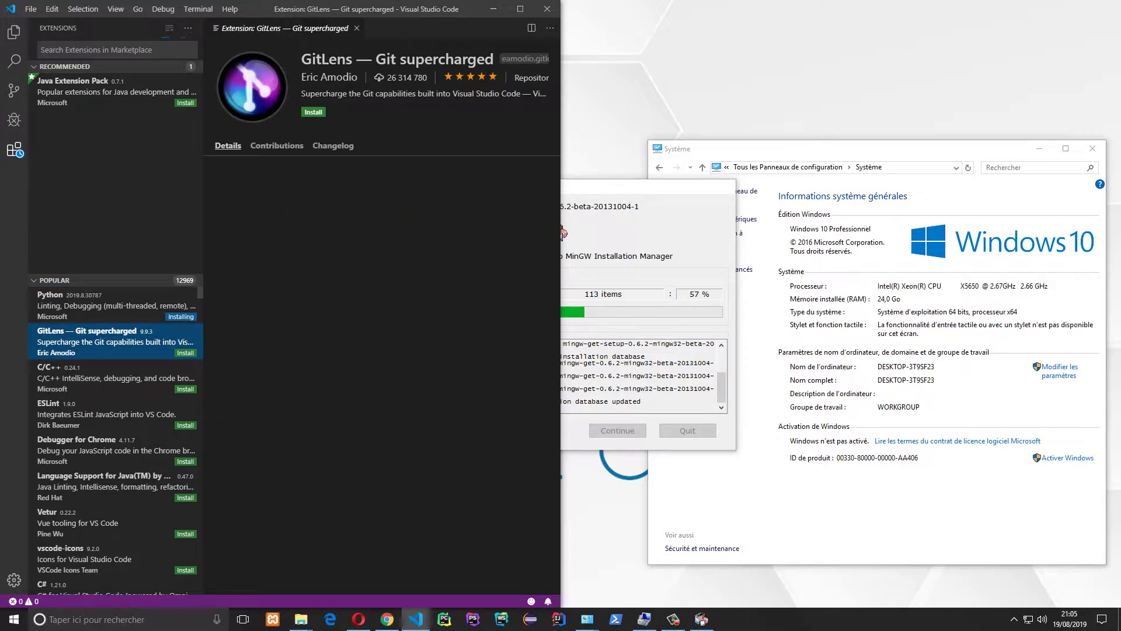
left_click(185, 353)
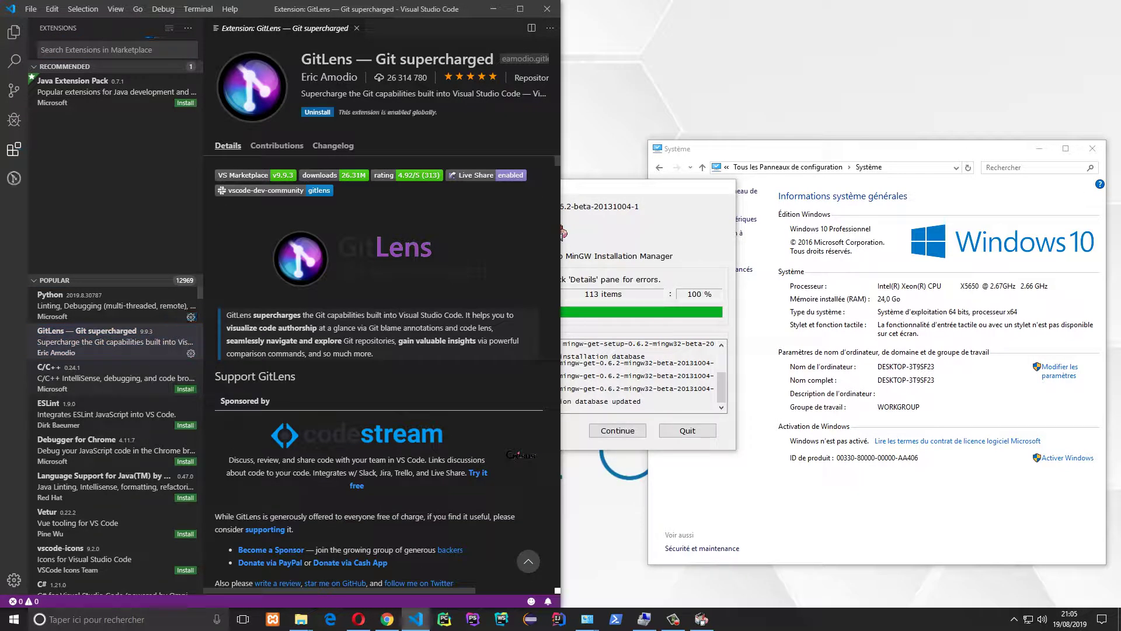
left_click(185, 389)
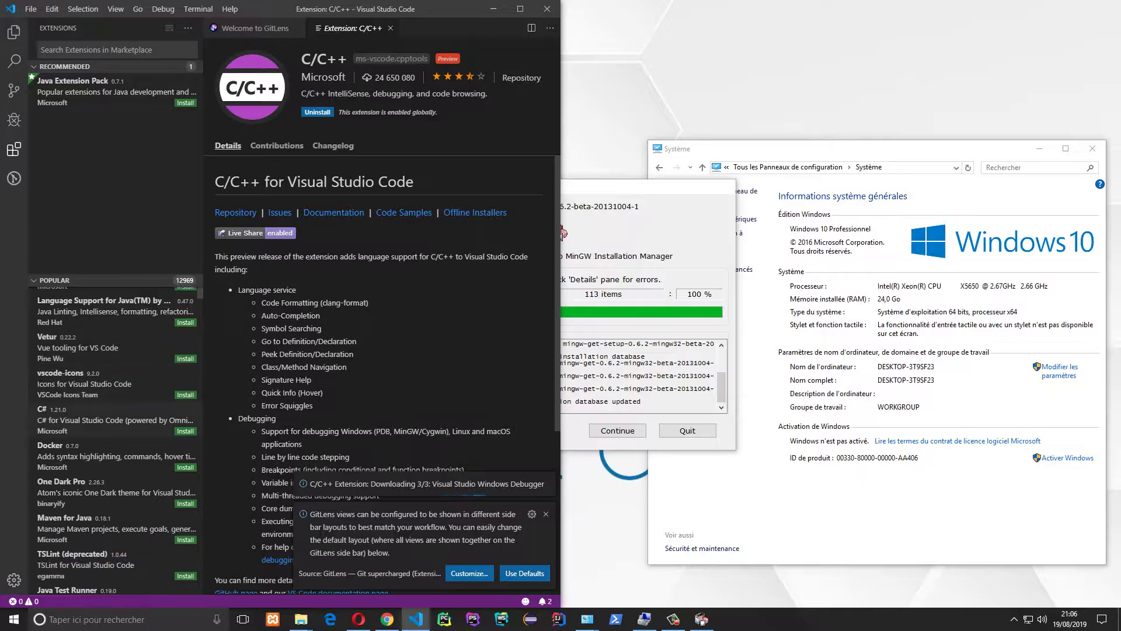
Install the vscode-icons extension and activate its icon theme.
left_click(115, 384)
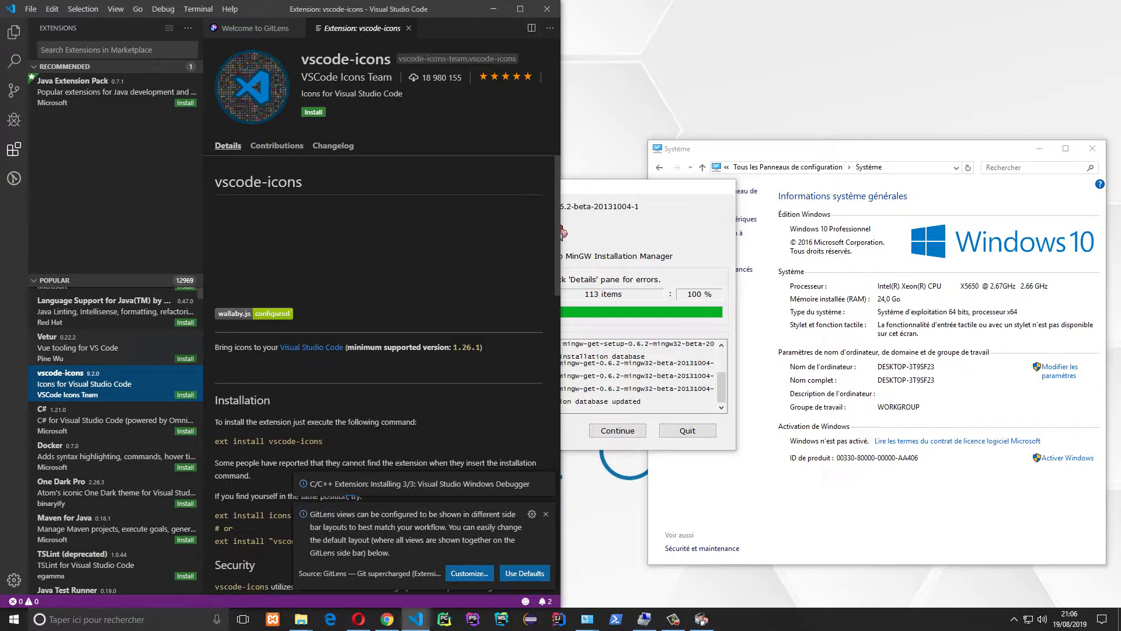
left_click(186, 396)
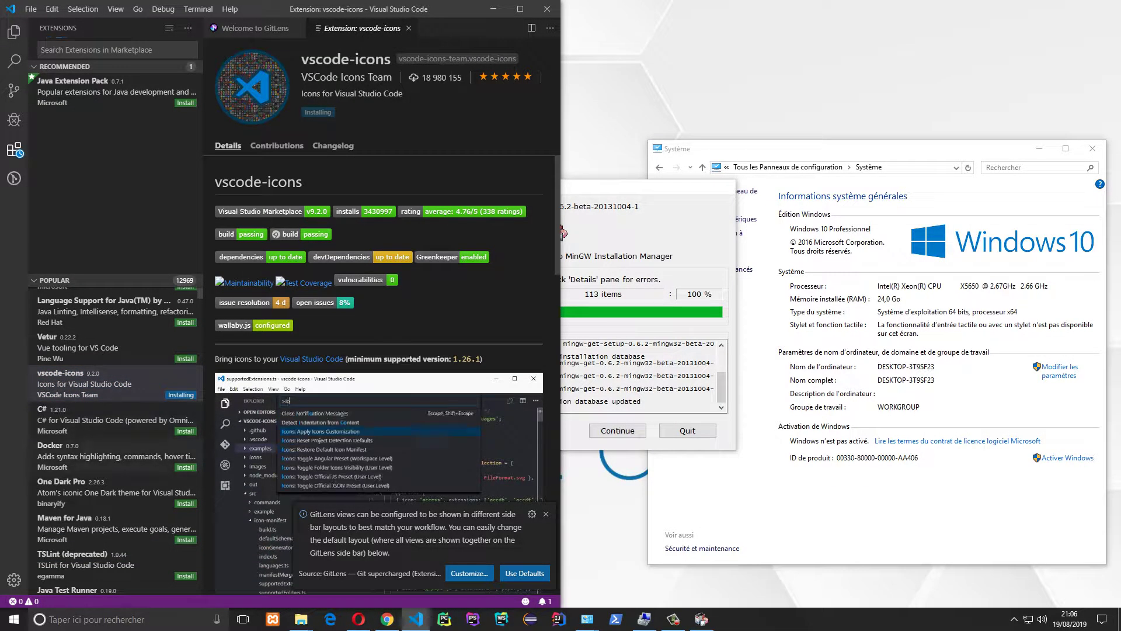
scroll(181, 403, "down", 2)
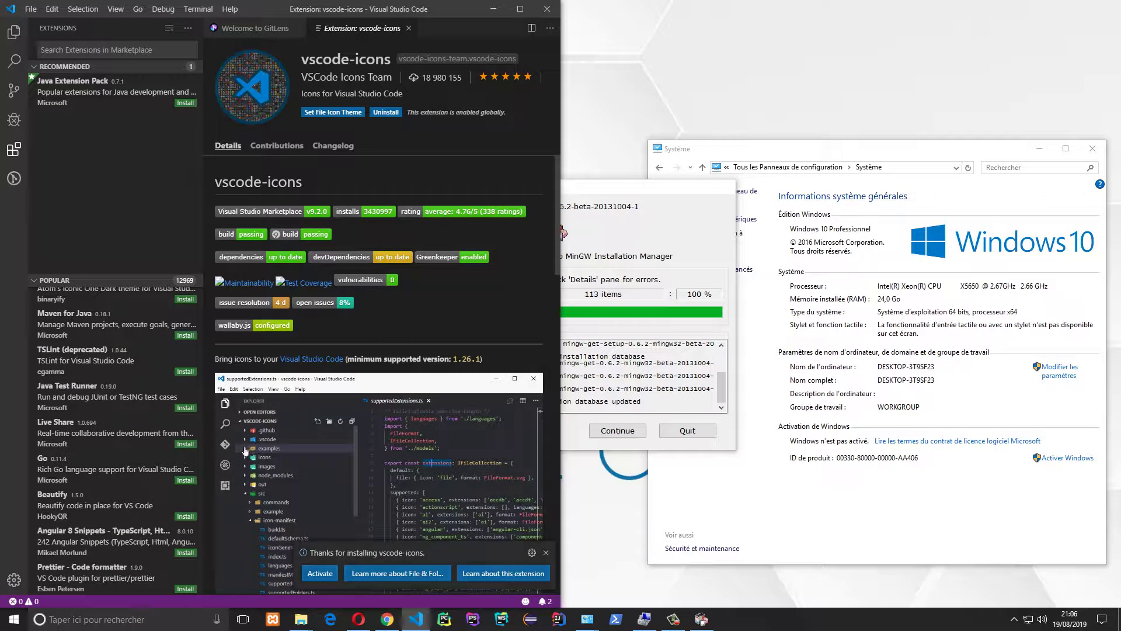
left_click(319, 572)
Install the Beautify extension, look through further popular extensions and bring the MinGW setup back to the front.
scroll(117, 447, "down", 2)
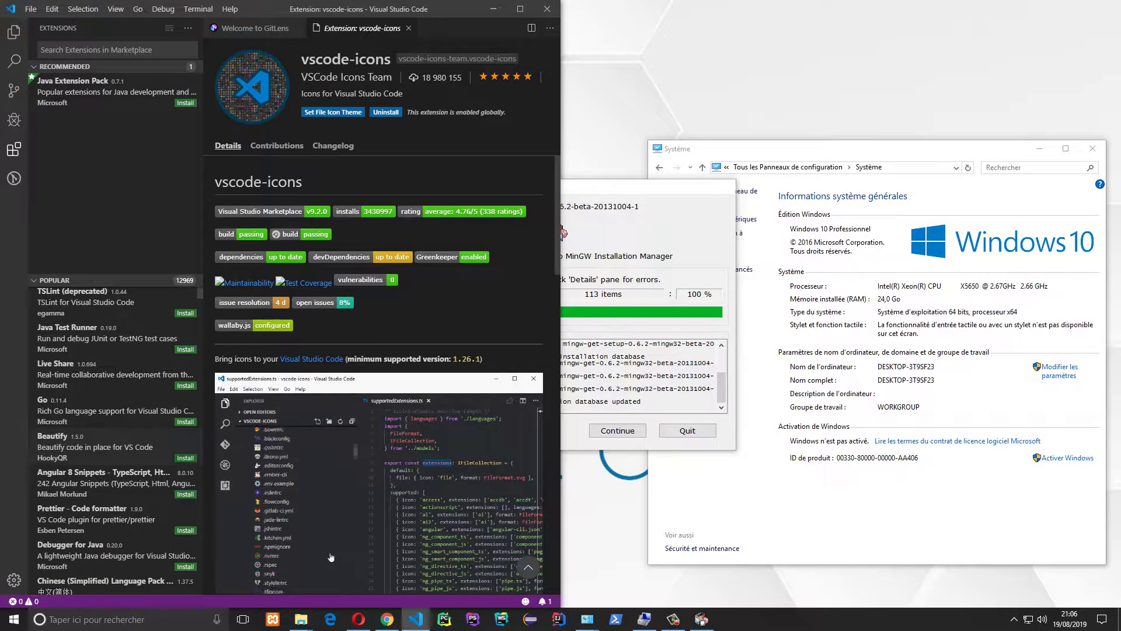
left_click(88, 446)
scroll(87, 447, "down", 2)
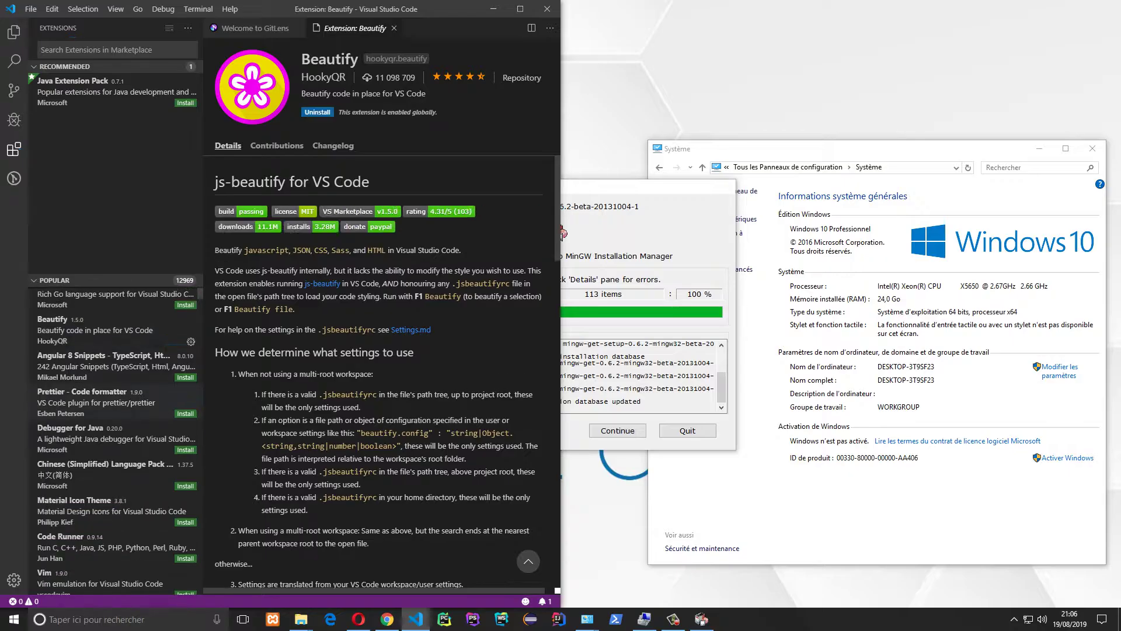
scroll(117, 441, "down", 2)
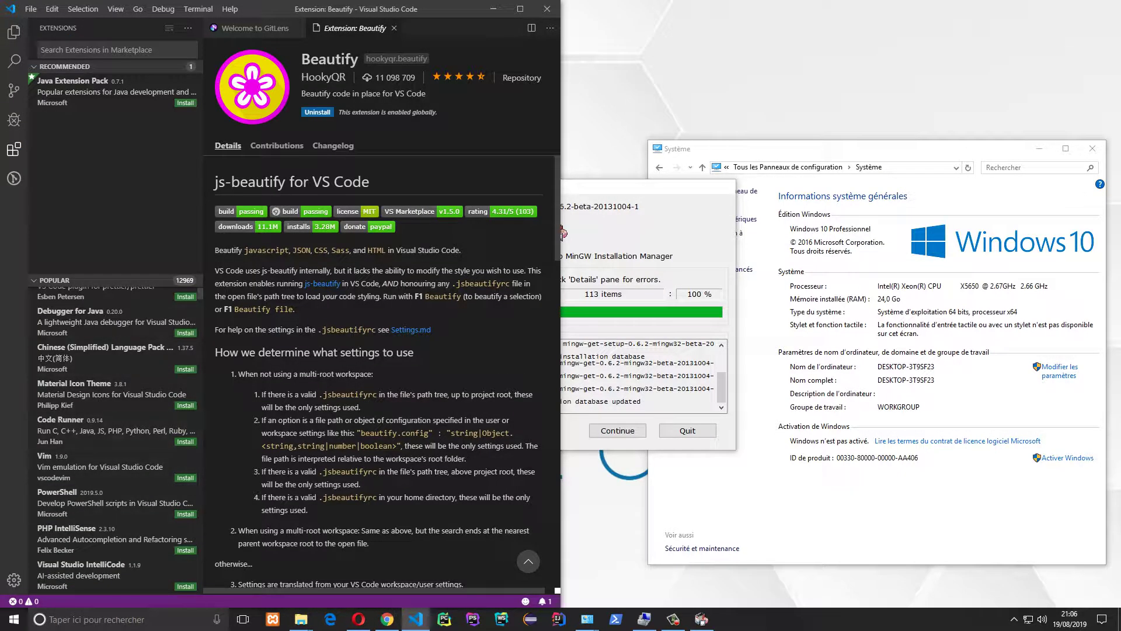
left_click(642, 245)
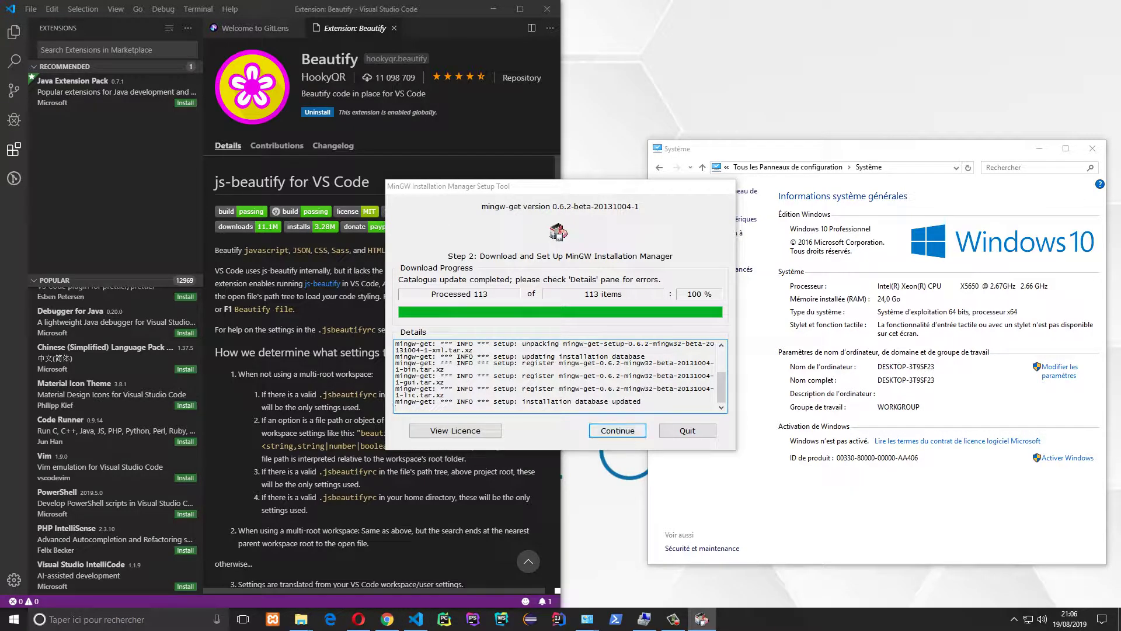
Continue from the finished setup to the MinGW Installation Manager and mark the mingw32-gcc-g++ package for installation.
key("Return")
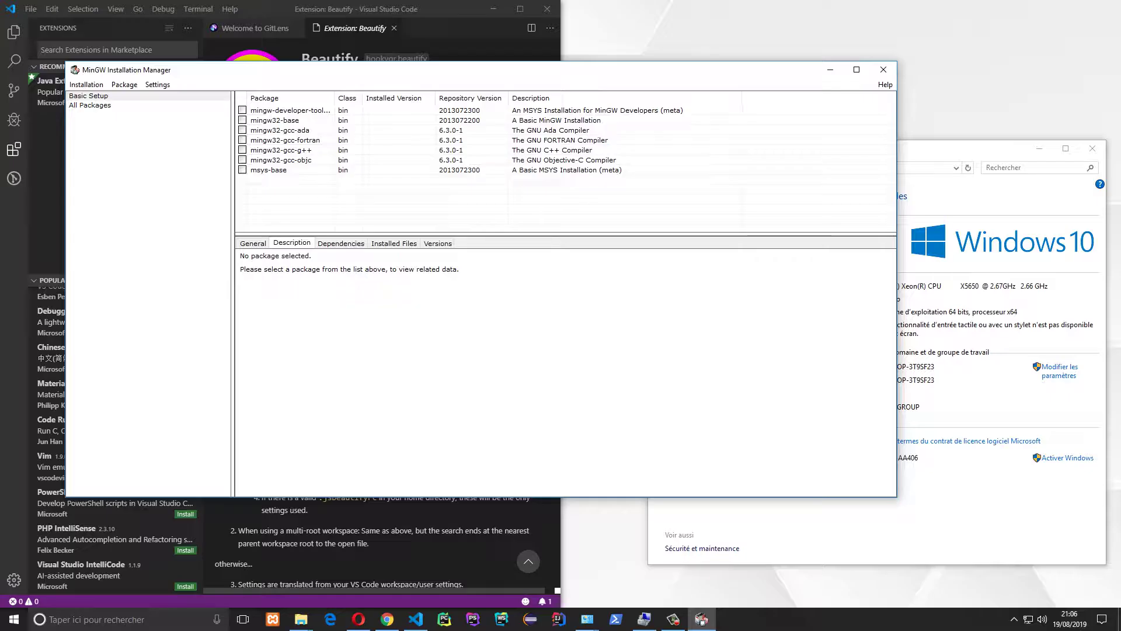
left_click(281, 150)
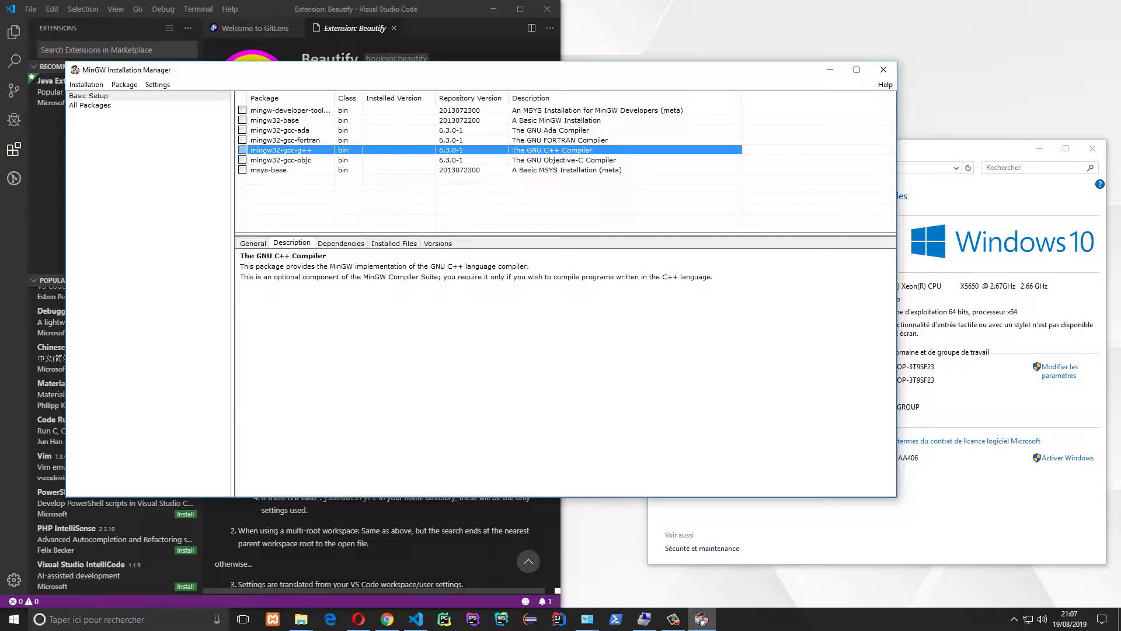
left_click(242, 150)
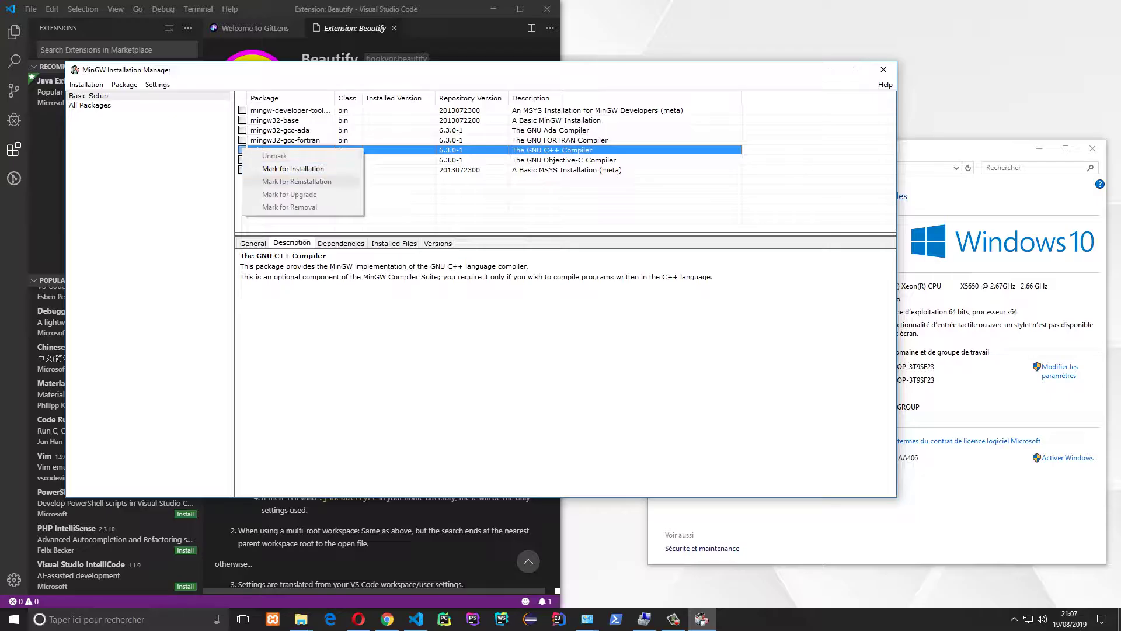
left_click(292, 168)
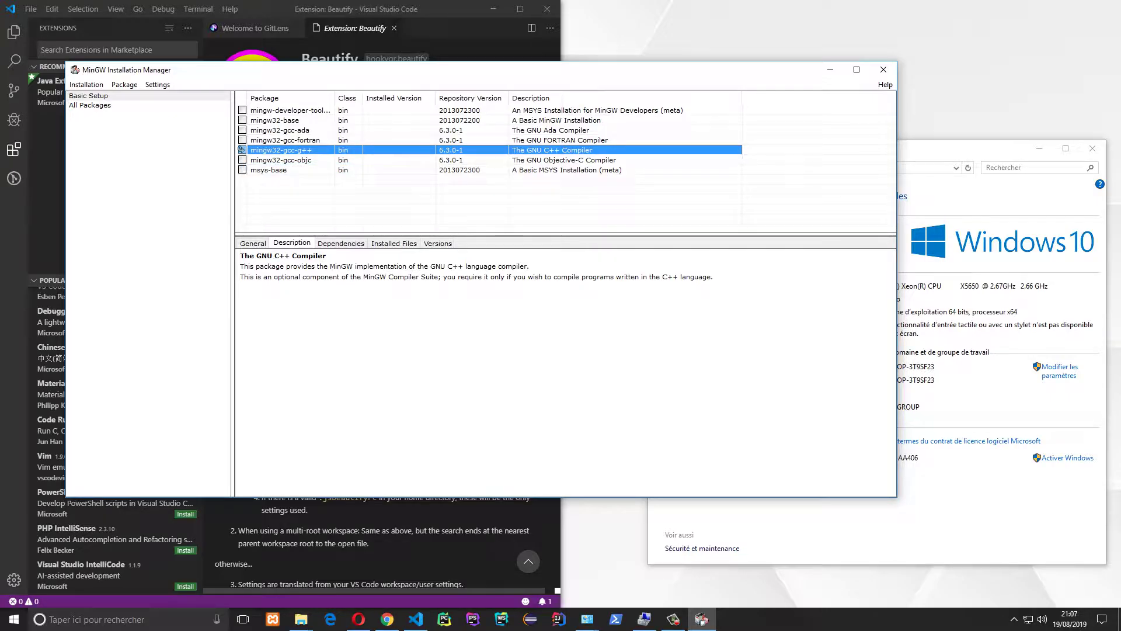
Apply the pending package changes in the MinGW Installation Manager to start downloading the C++ compiler.
left_click(85, 84)
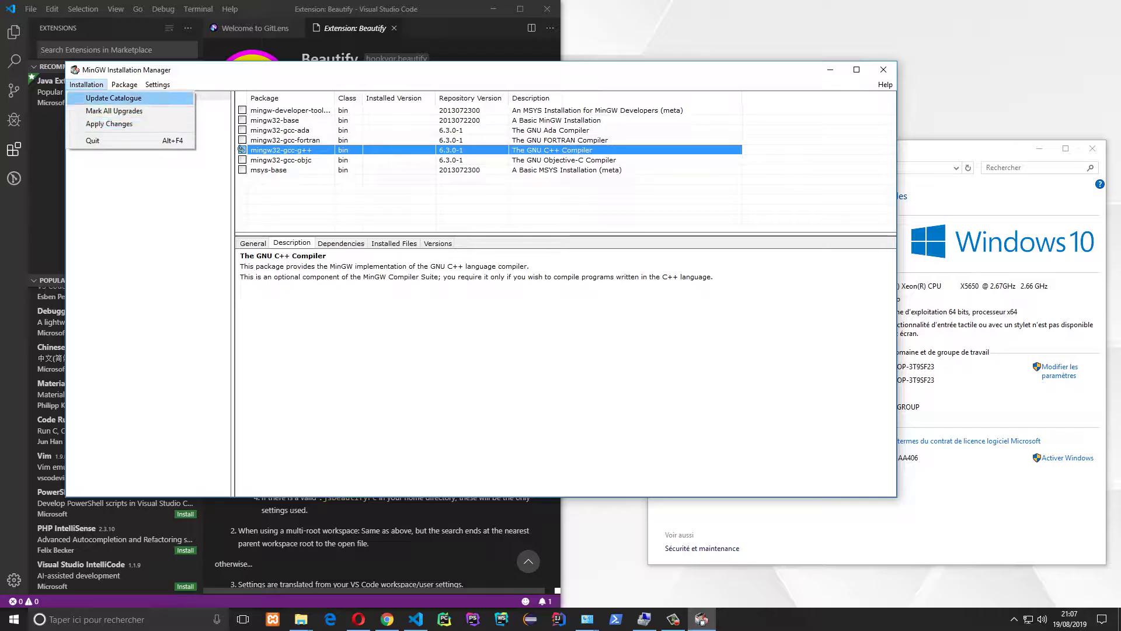
key("Return")
key("Return")
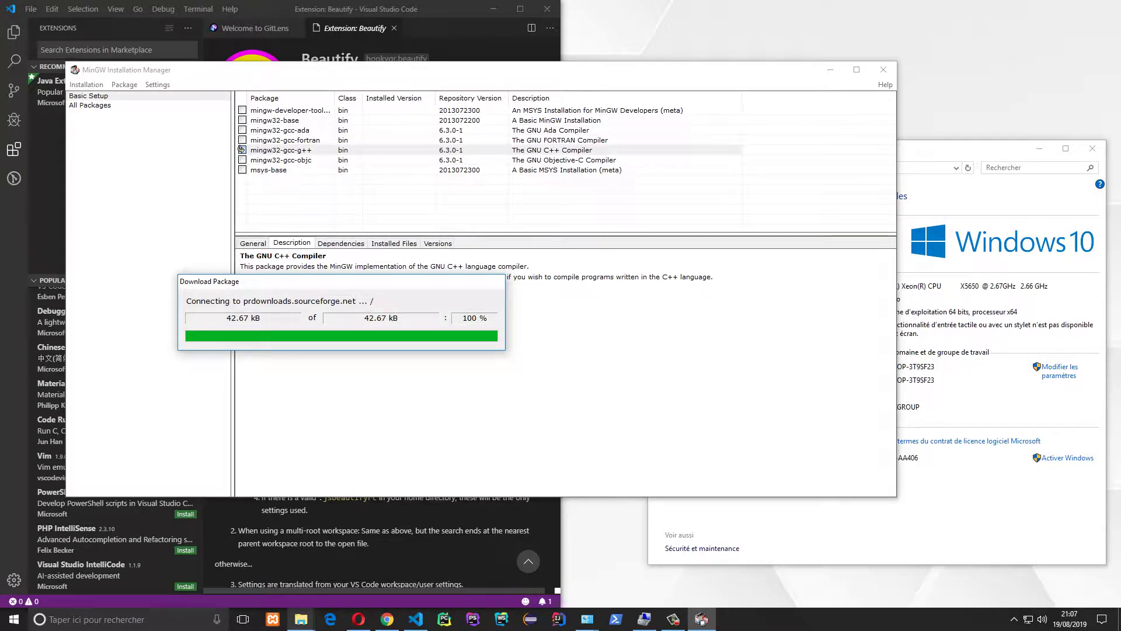
Switch to File Explorer and examine the contents of the cygwin64 folder on the SAVE_HERE (G:) drive.
mouse_move(301, 618)
left_click(319, 569)
left_click(319, 569)
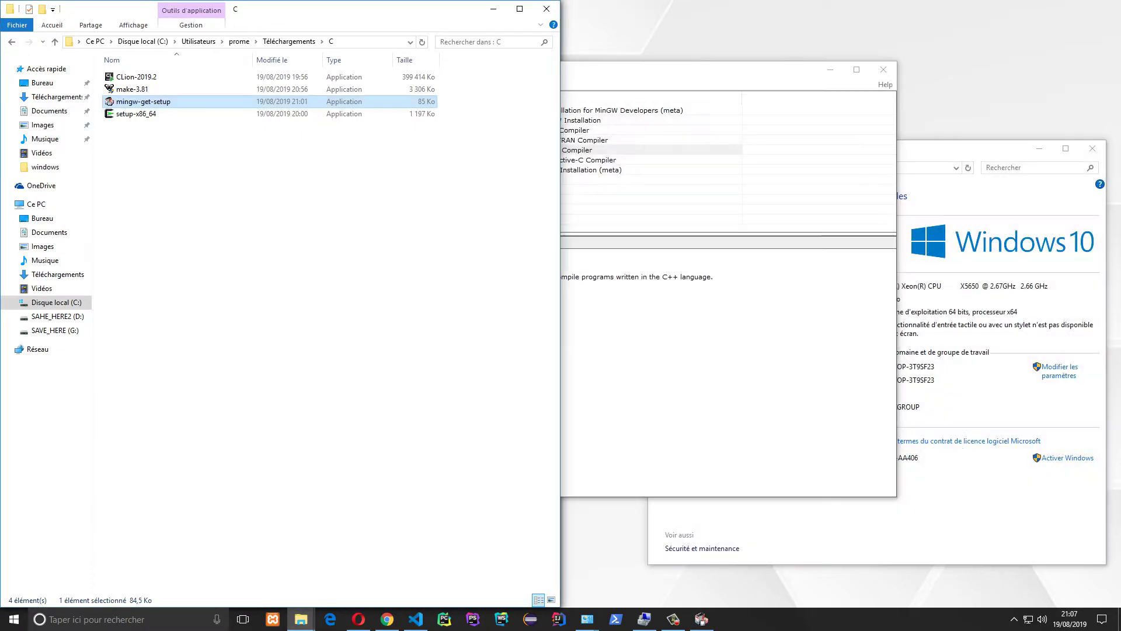
left_click(55, 331)
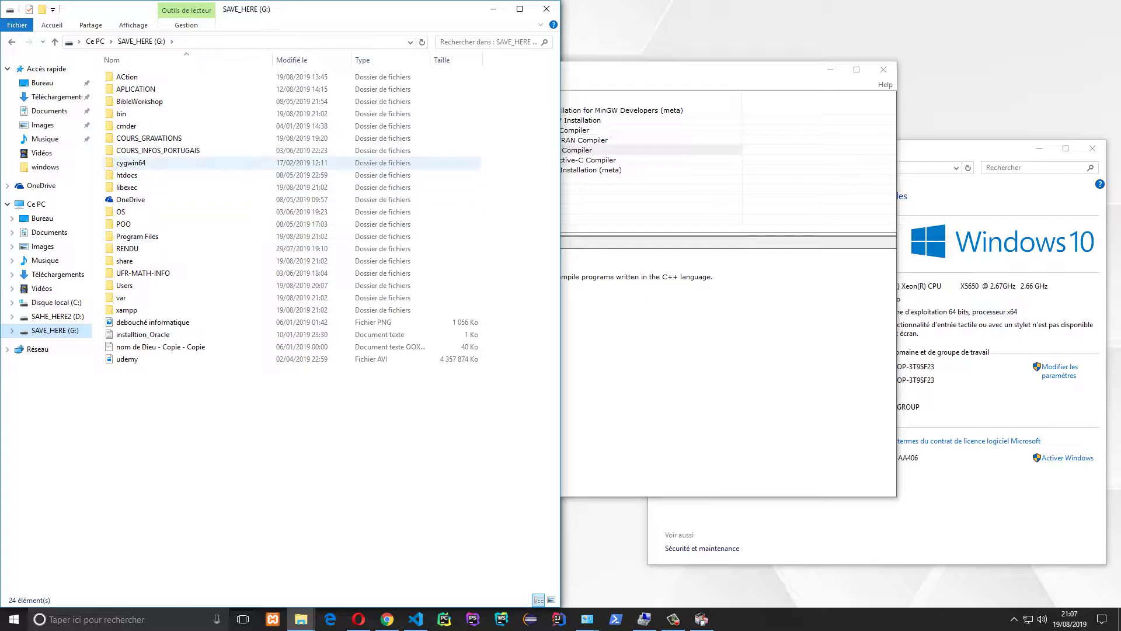
left_click(175, 162)
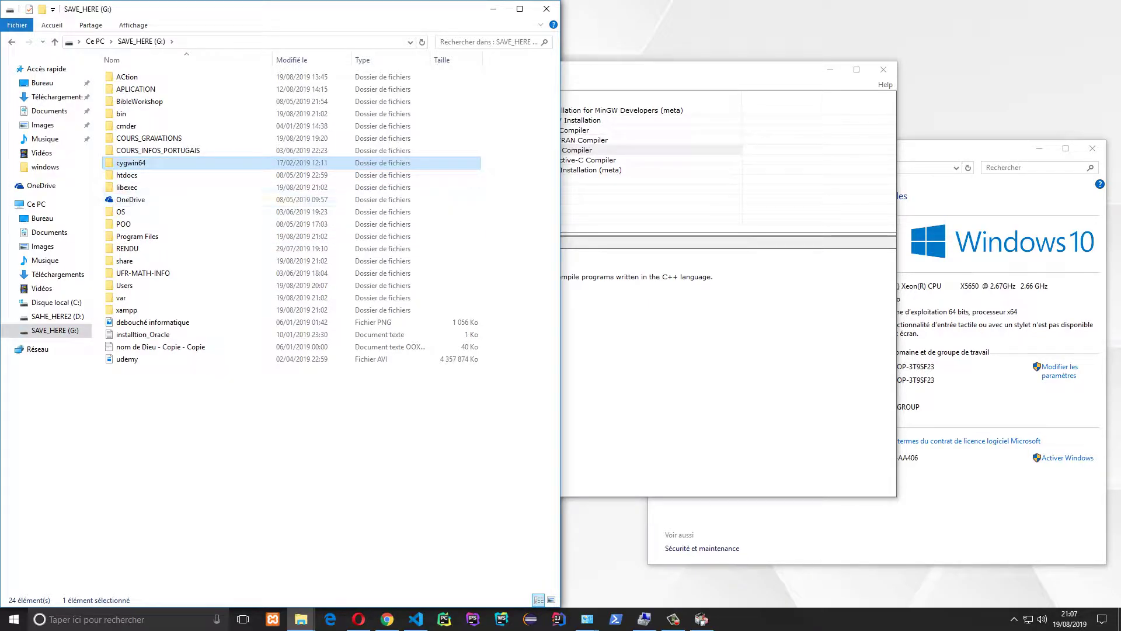
double_click(133, 163)
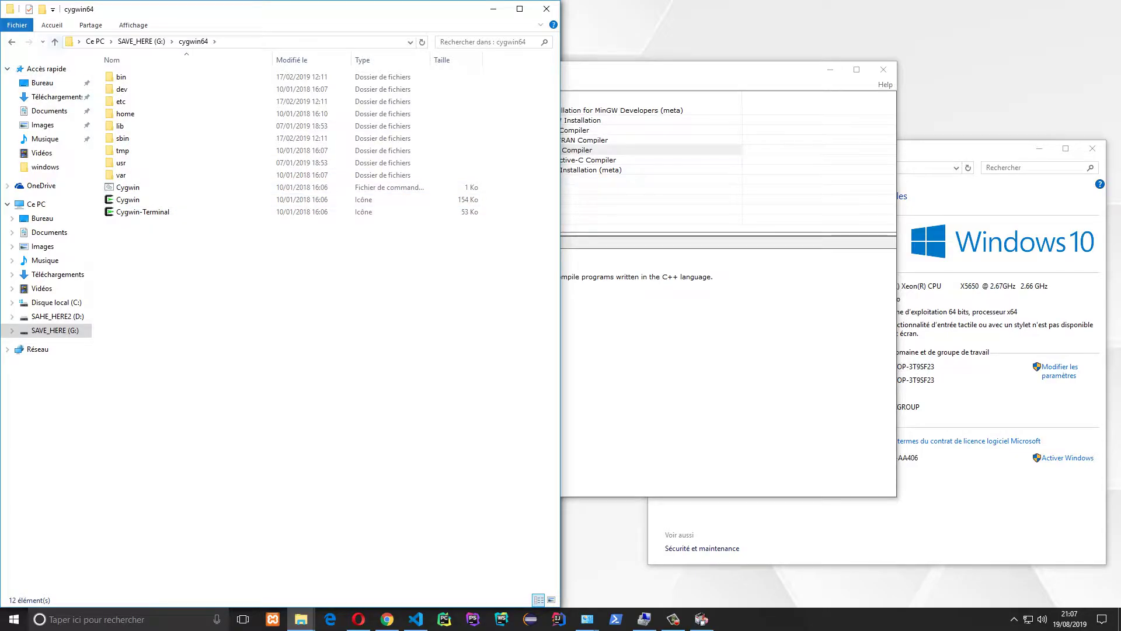
left_click(55, 42)
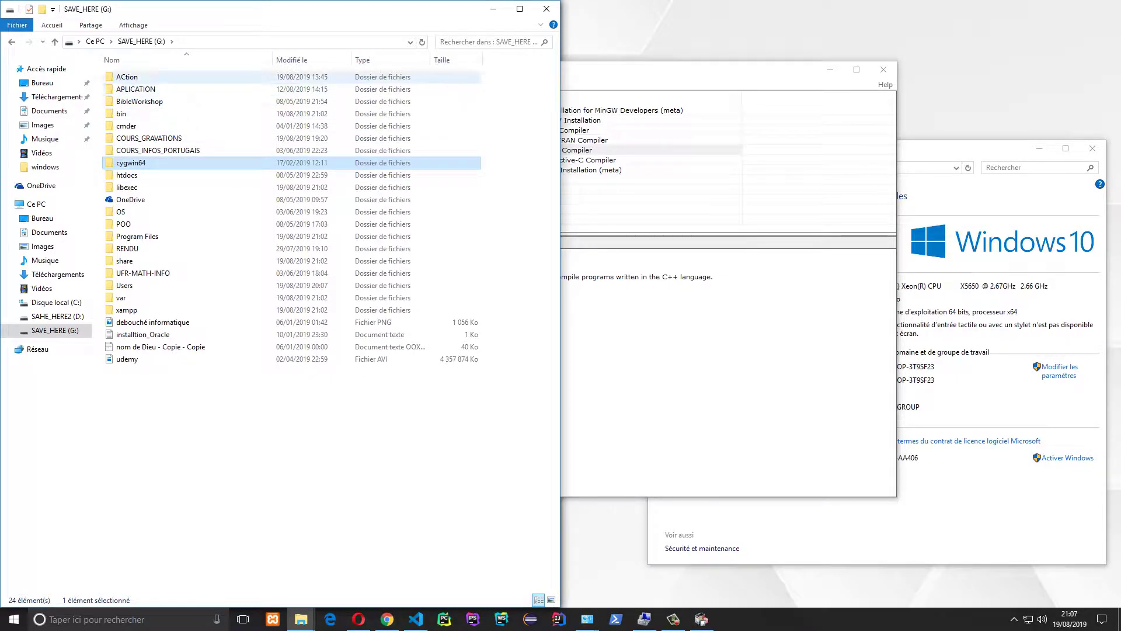
Examine the contents of the bin, libexec\mingw-get, share and var folders on the SAVE_HERE (G:) drive.
double_click(126, 113)
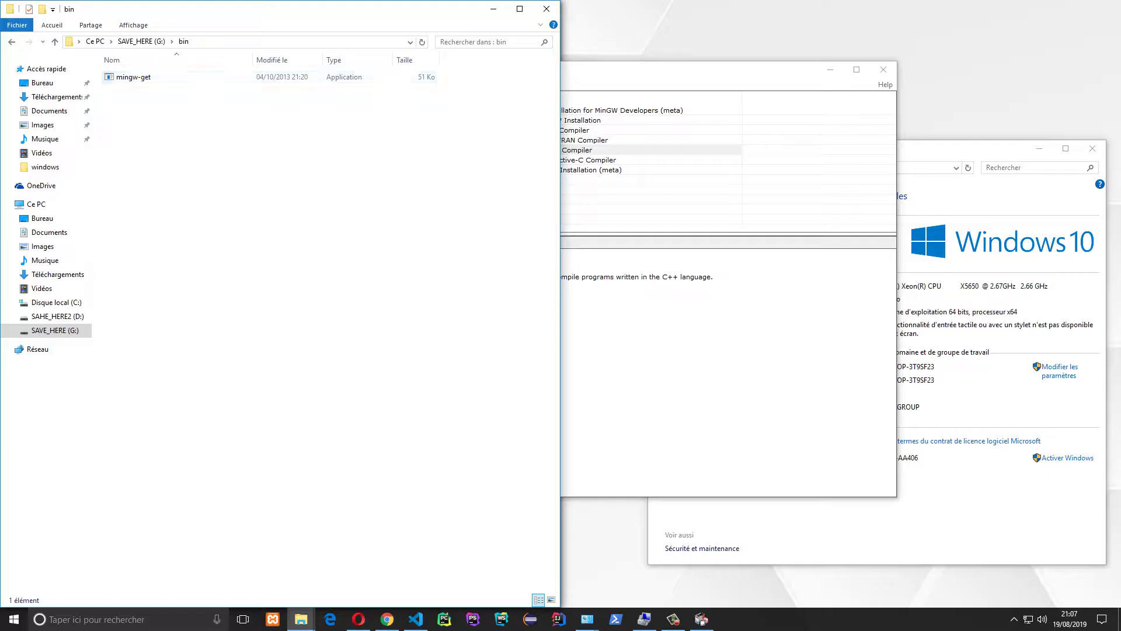
left_click(55, 41)
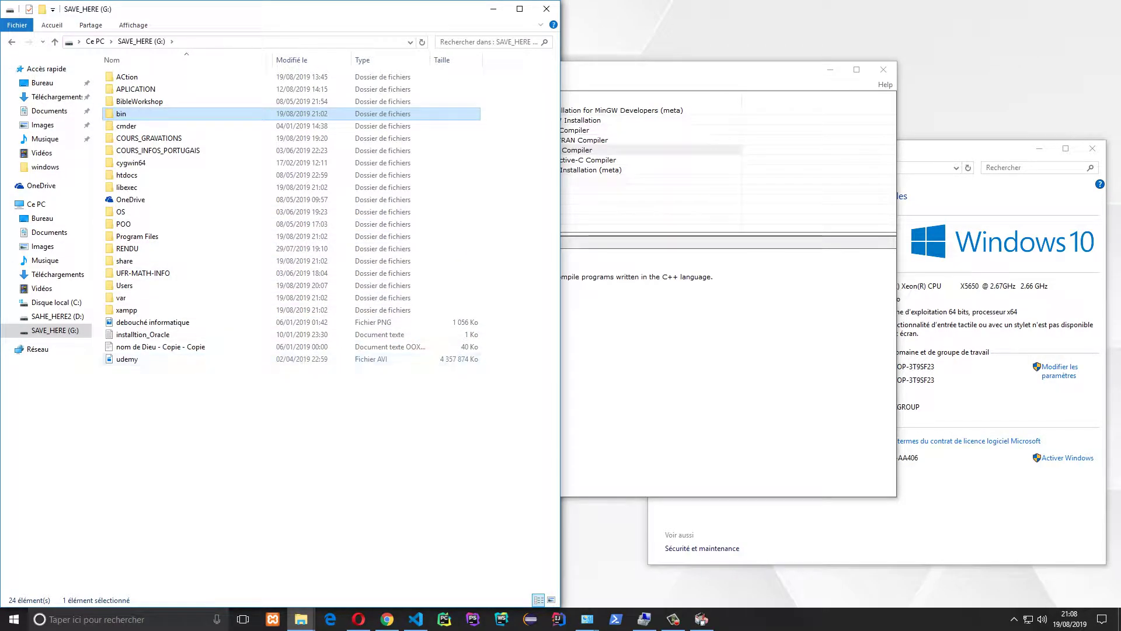
double_click(127, 187)
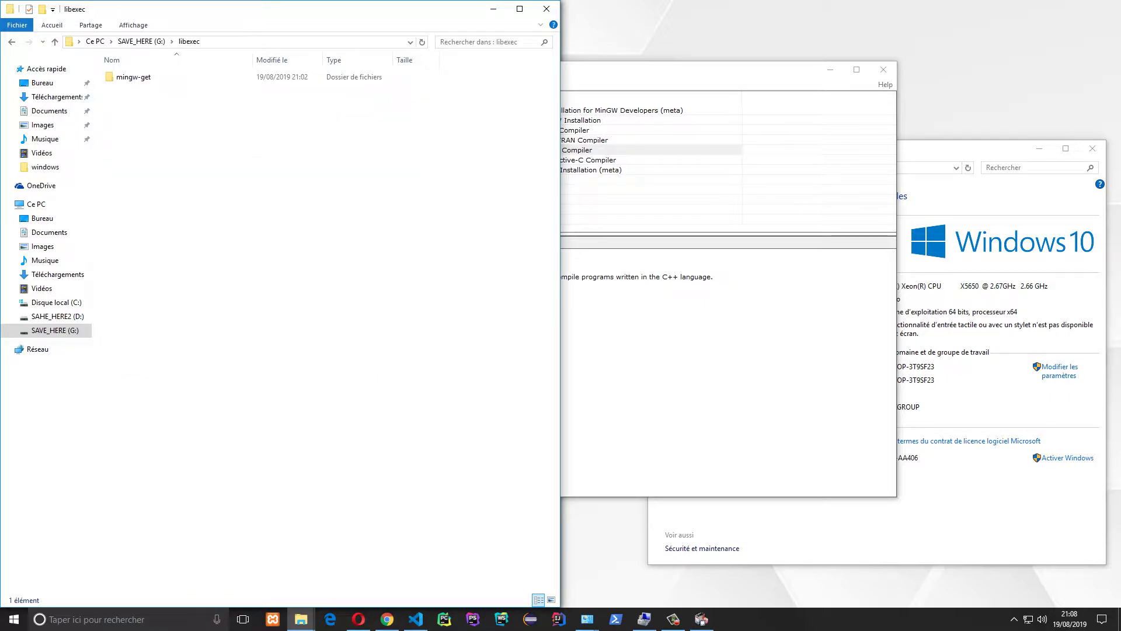
left_click(133, 76)
double_click(134, 76)
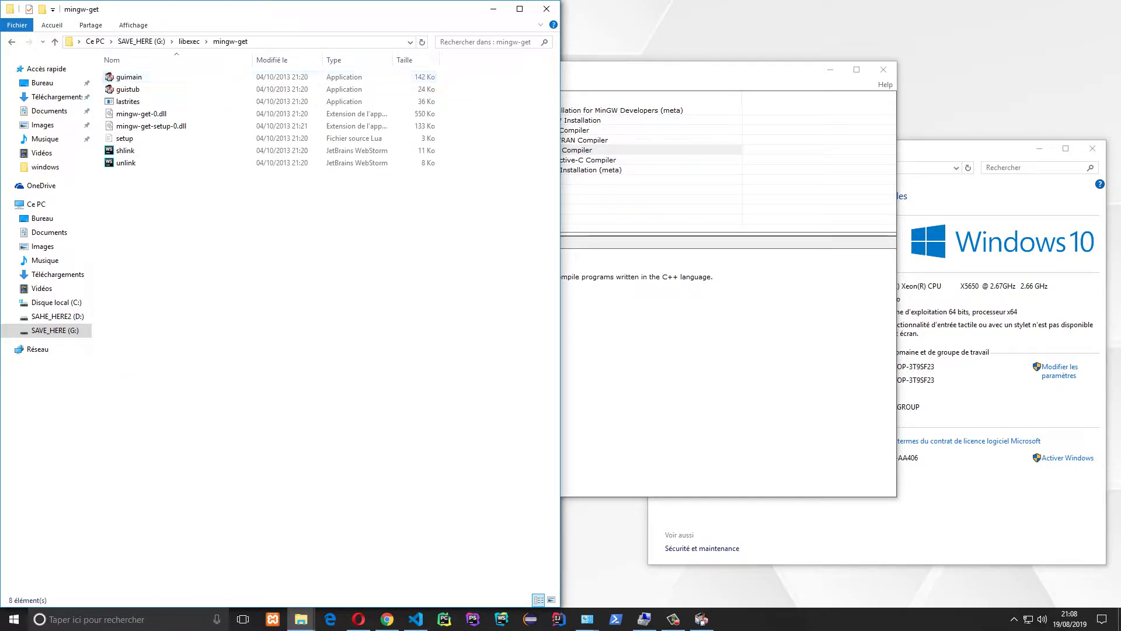
left_click(55, 41)
left_click(55, 42)
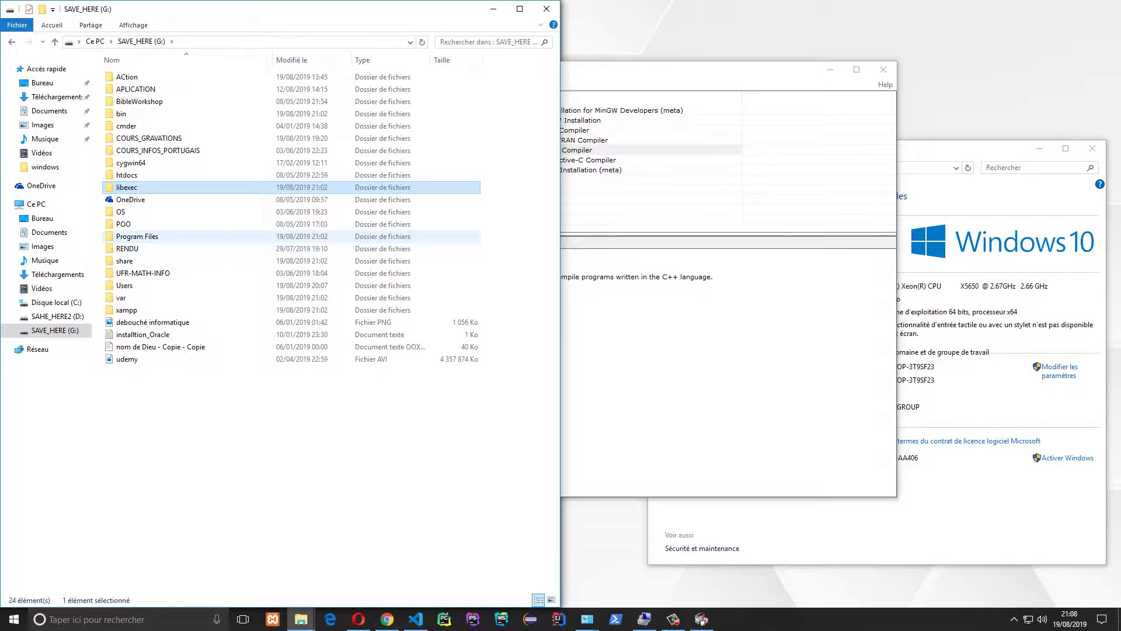
double_click(124, 260)
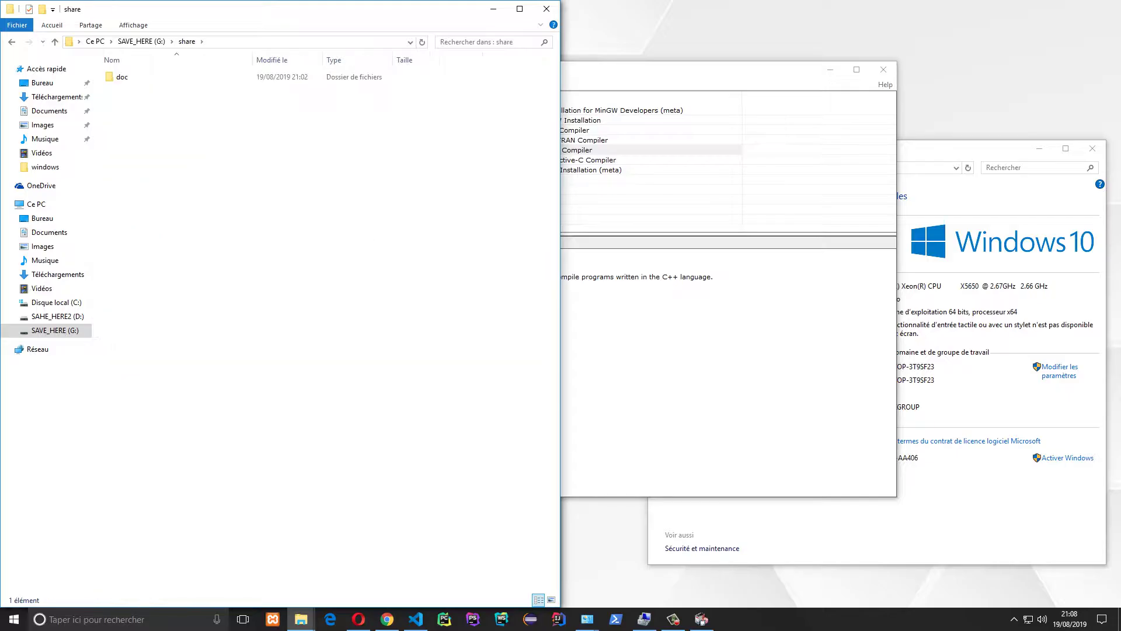
left_click(54, 42)
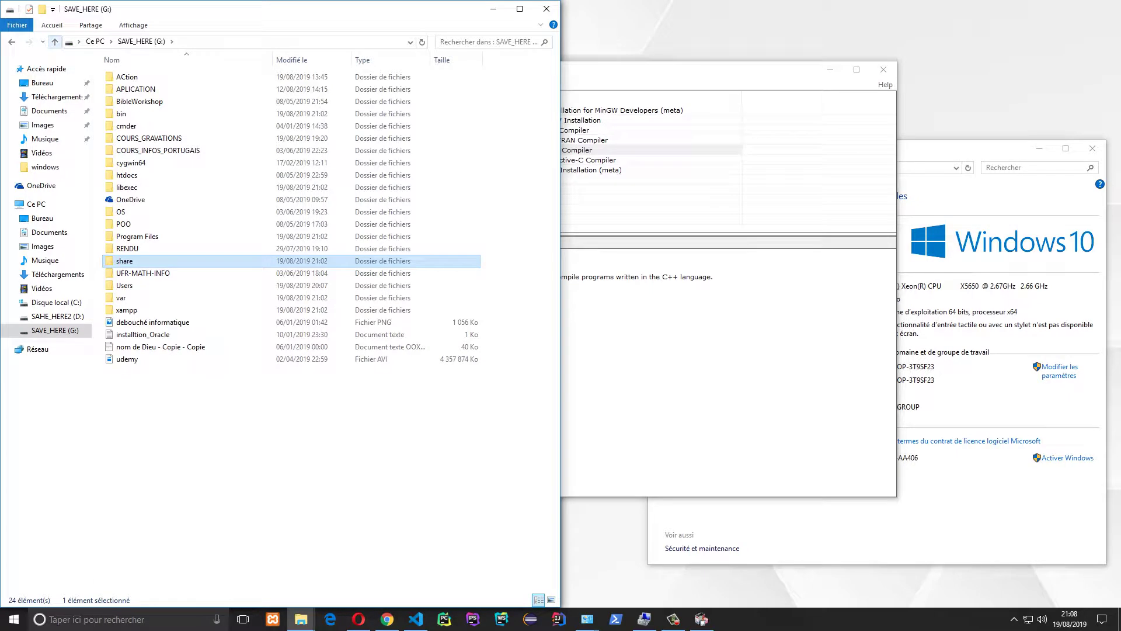
double_click(121, 297)
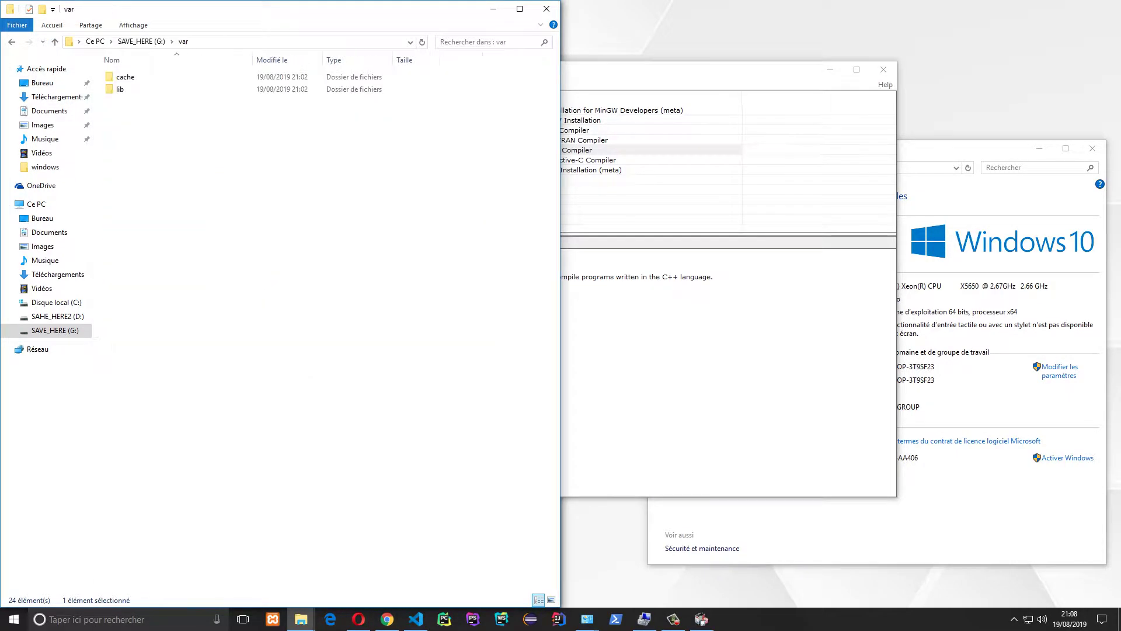
left_click(55, 42)
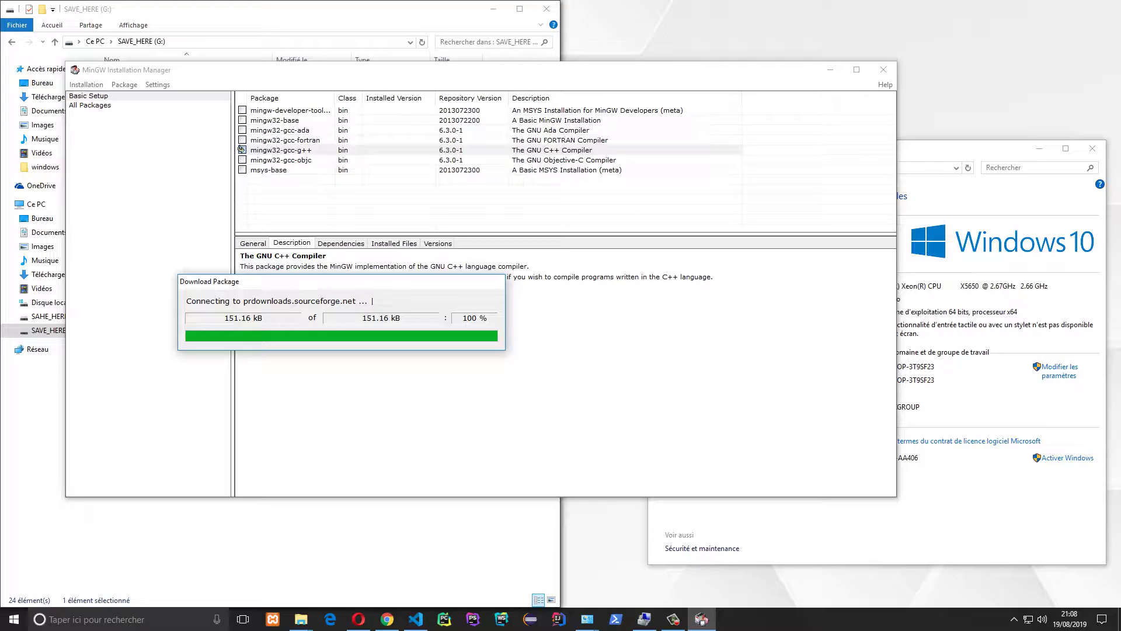
Return to File Explorer, review the MinGW folders in the root of G: and recheck the contents of bin.
left_click(245, 540)
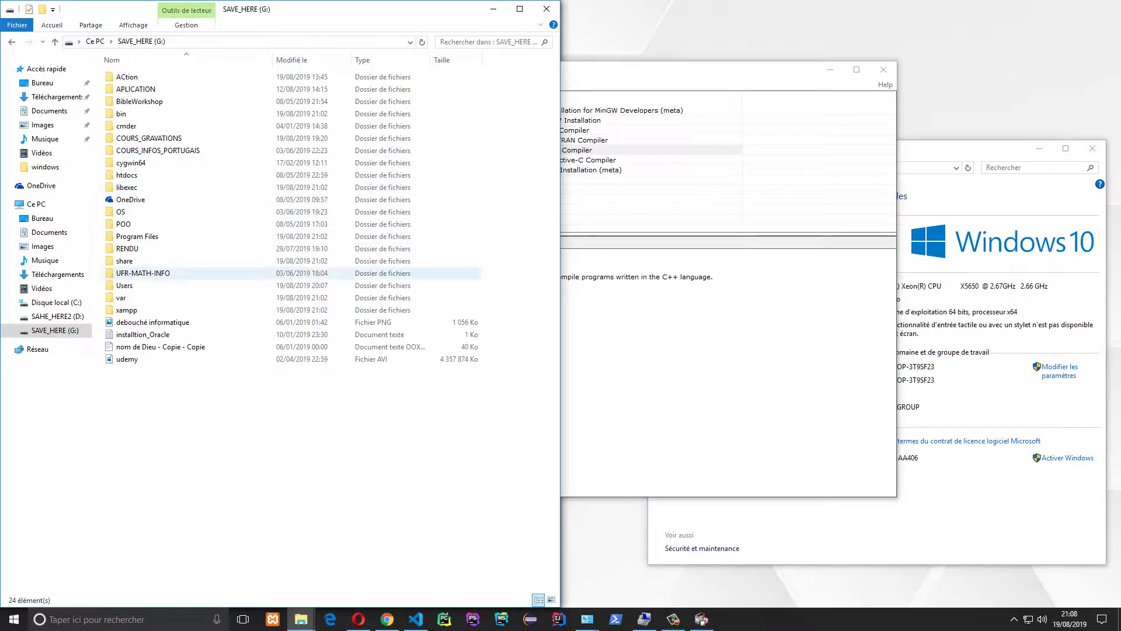
mouse_move(151, 383)
left_mouse_down()
mouse_move(110, 316)
mouse_move(137, 383)
left_mouse_up()
left_click(146, 298)
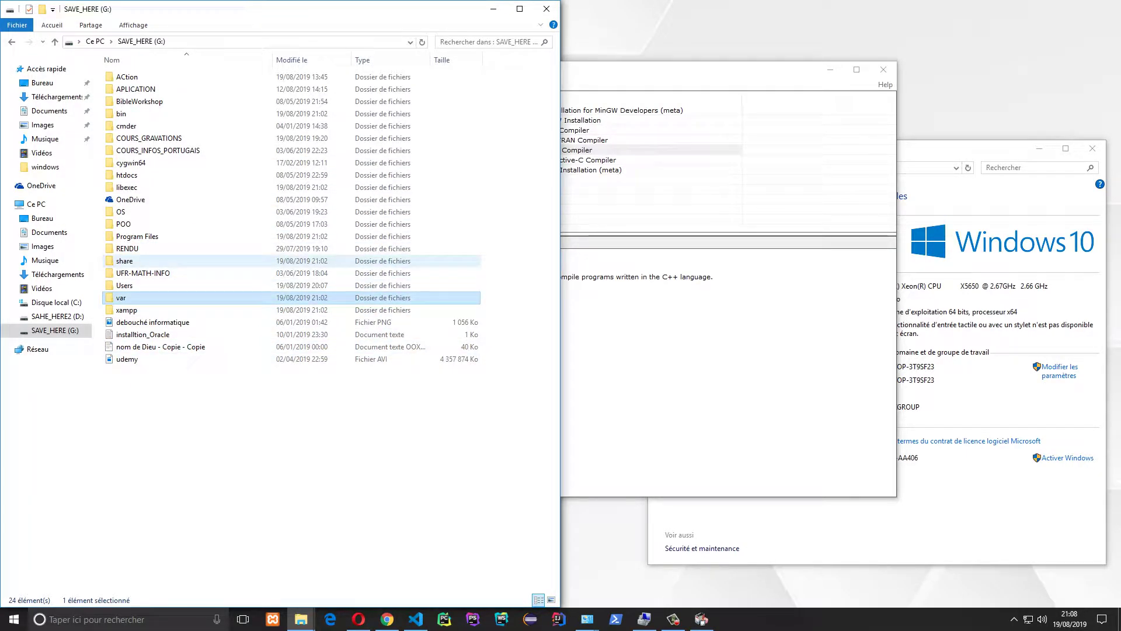
left_click(124, 261)
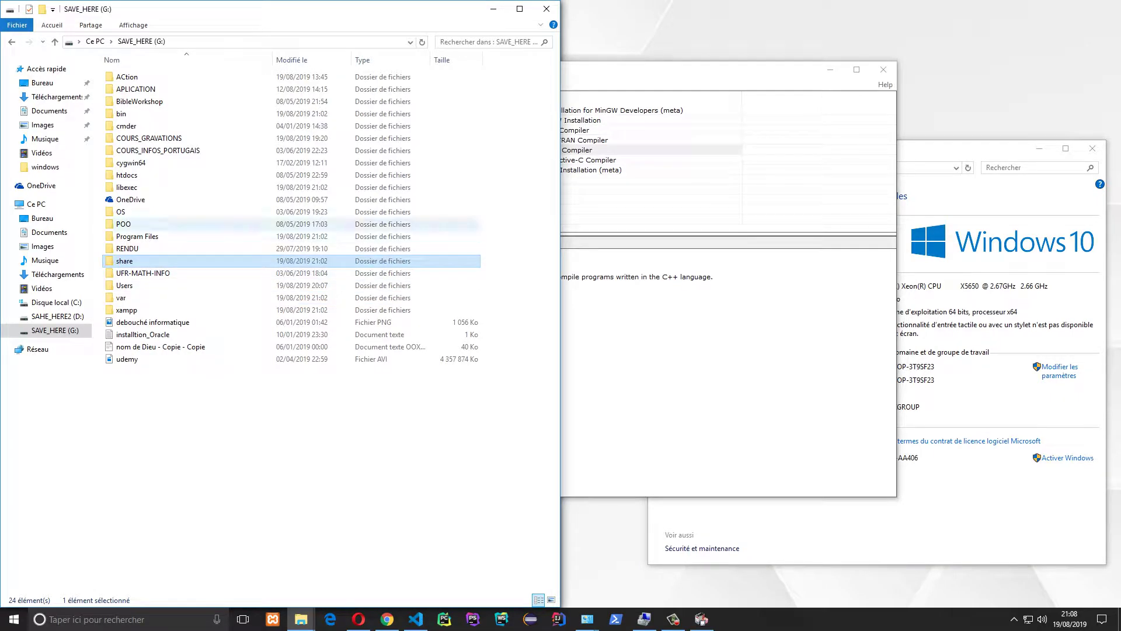
left_click(126, 187)
left_click(126, 175)
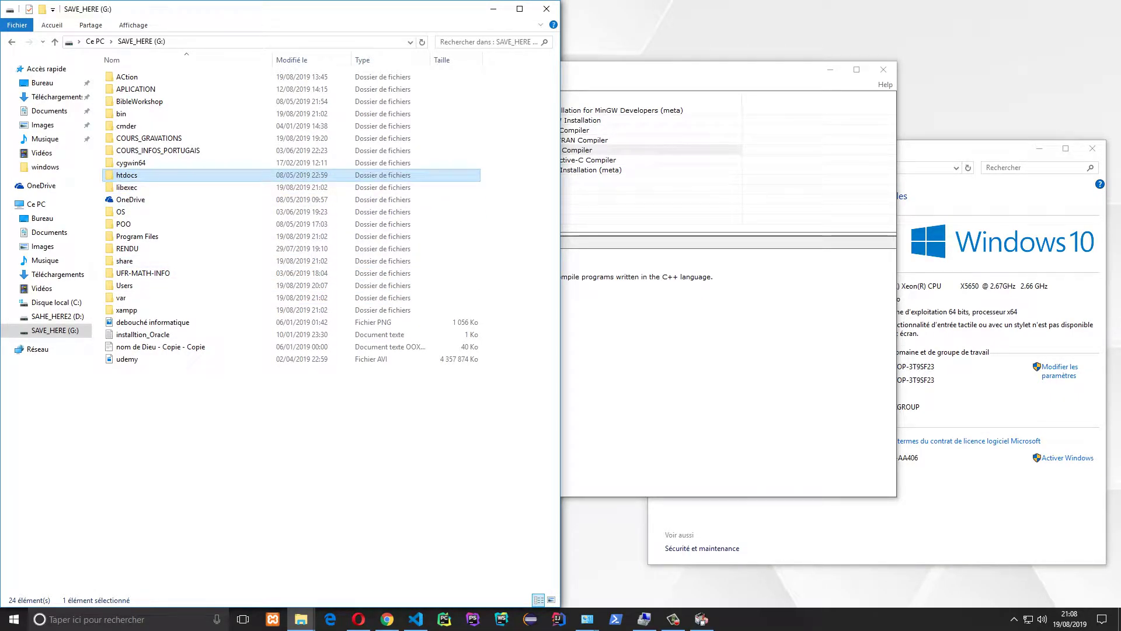
left_click(125, 114)
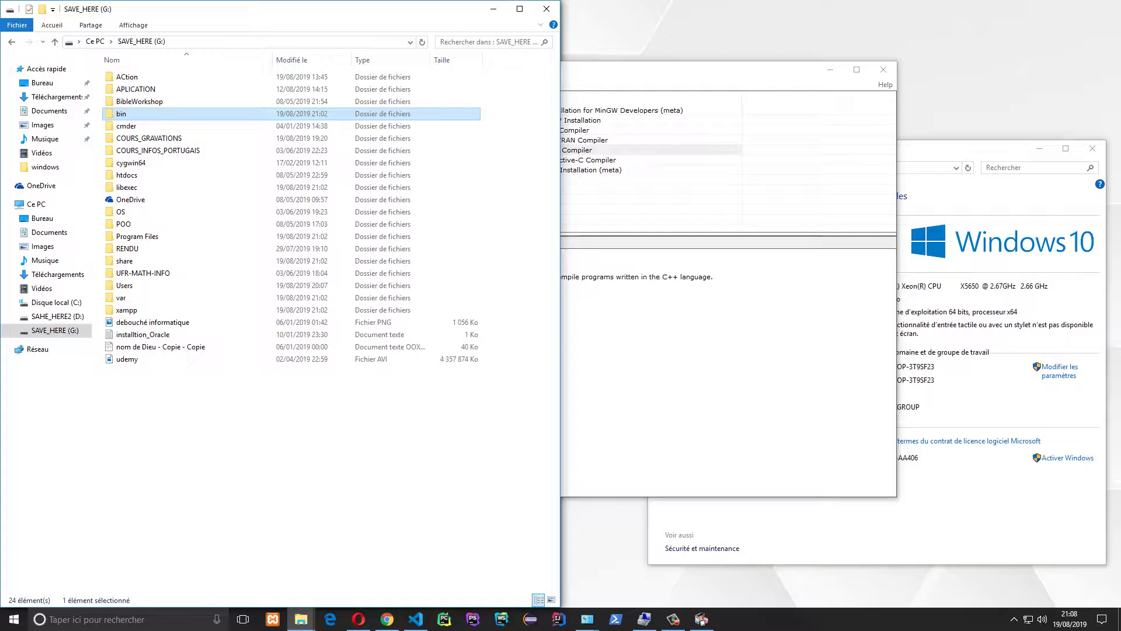
double_click(122, 113)
left_click_drag(130, 116, 156, 68)
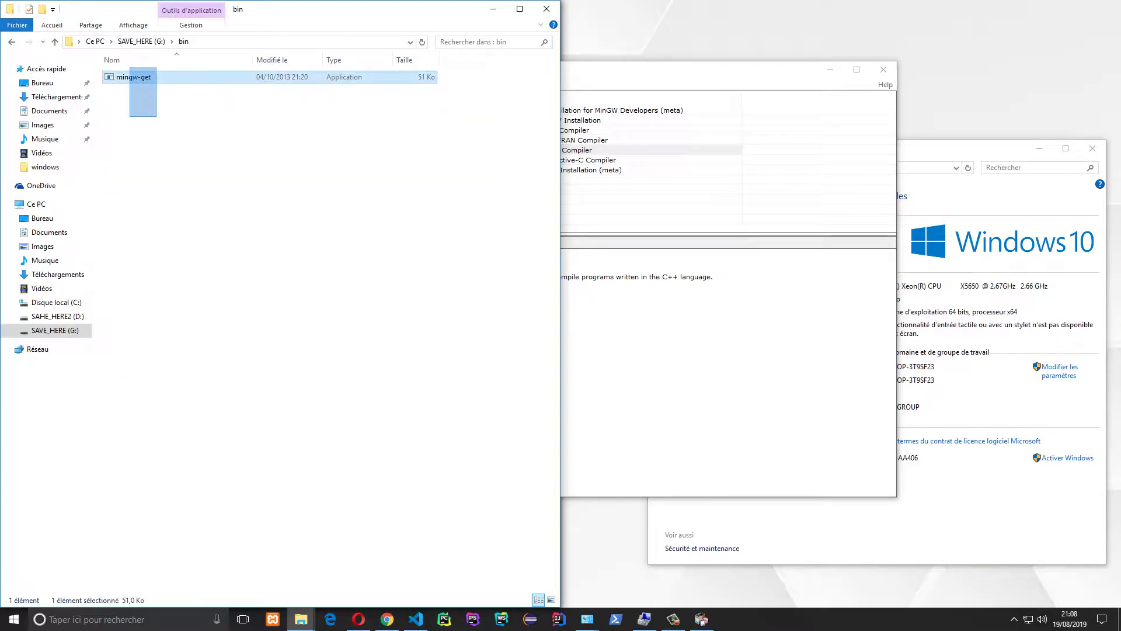
left_click(169, 119)
left_click(55, 42)
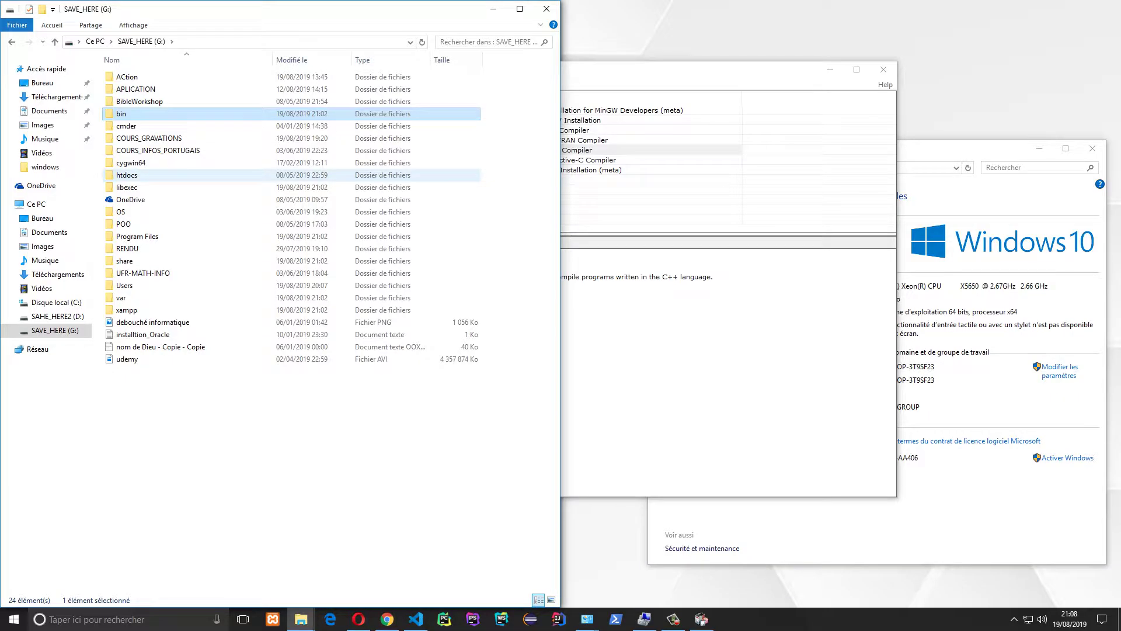
Check the root folders of the D:, C: and G: drives and move the Download Package window nearer the Installation Manager's centre.
left_click(58, 316)
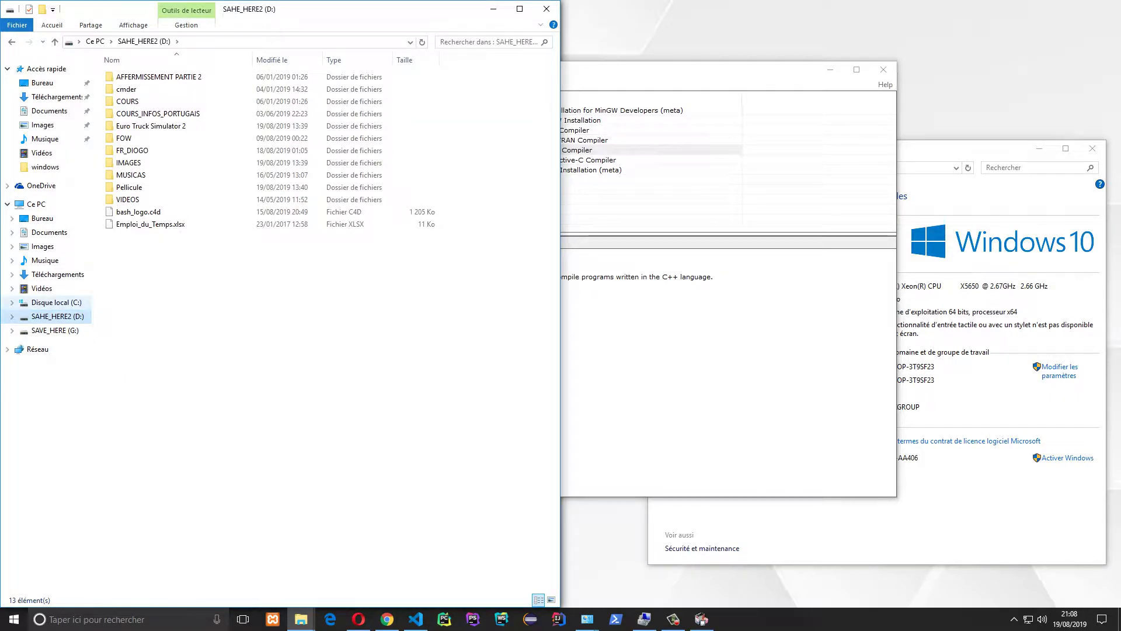
left_click(57, 302)
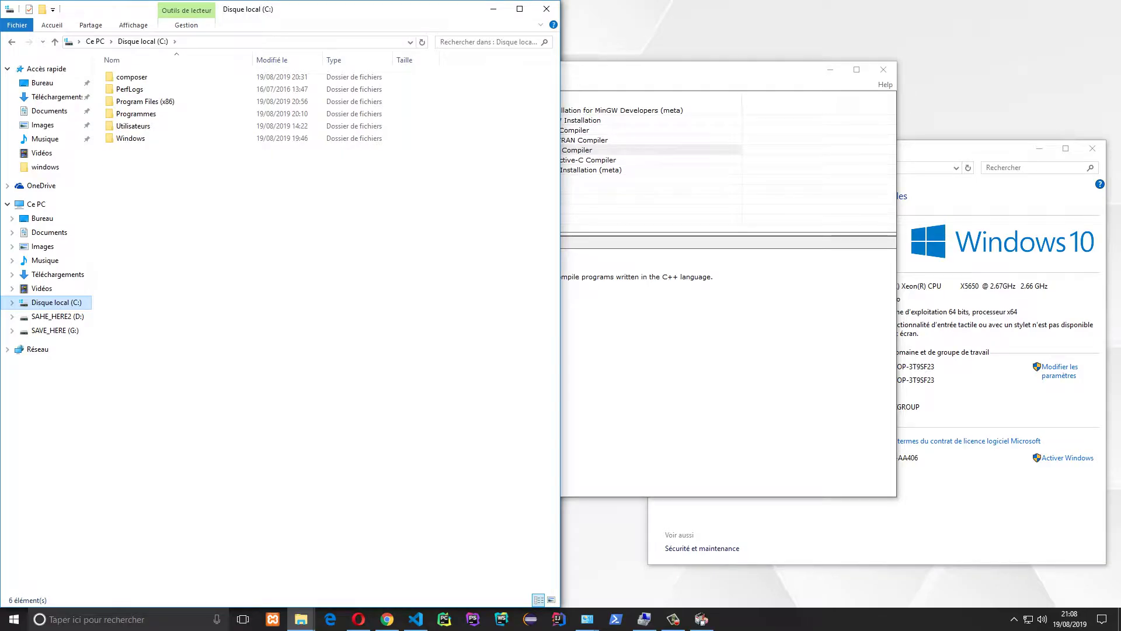
left_click(55, 330)
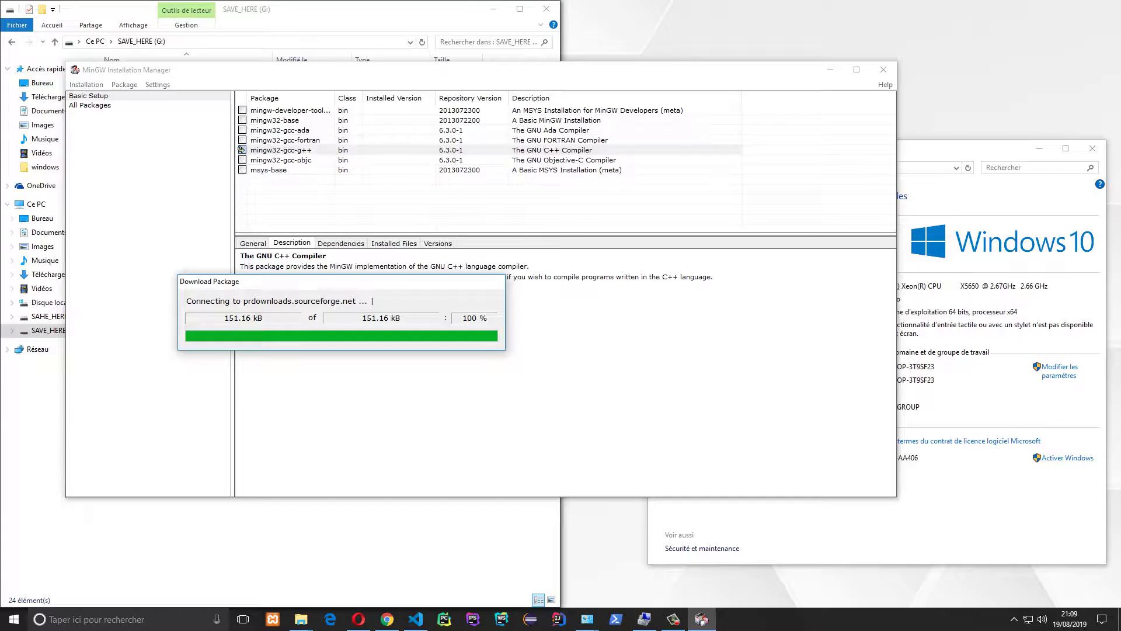
left_click_drag(315, 282, 485, 248)
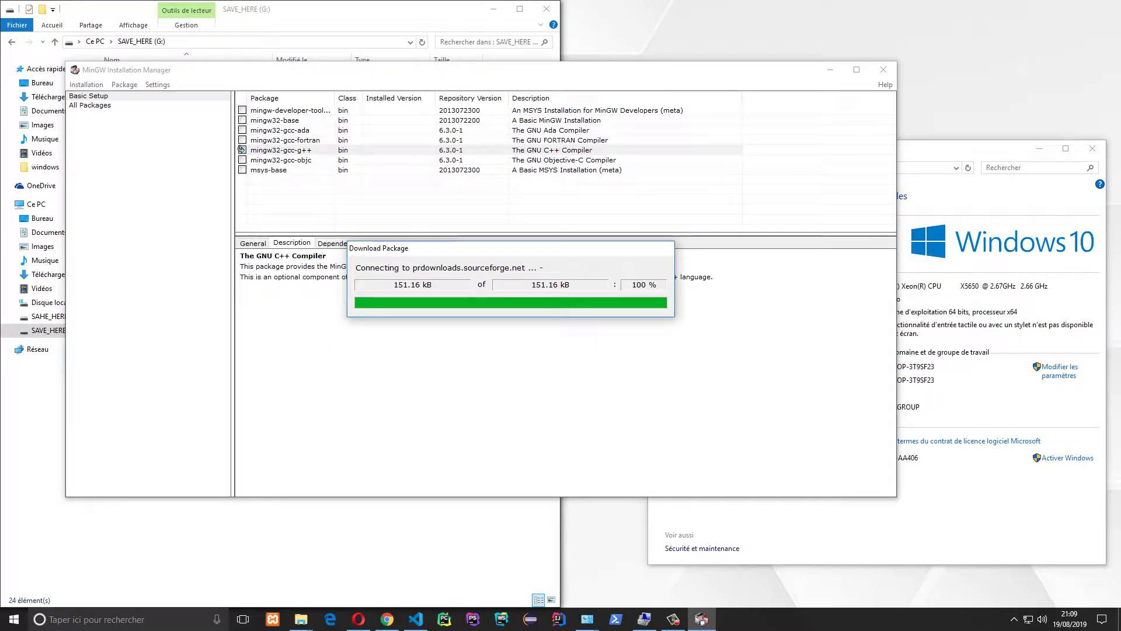
Switch to Visual Studio Code, look through more popular extensions and search the marketplace for "sql".
left_click(415, 619)
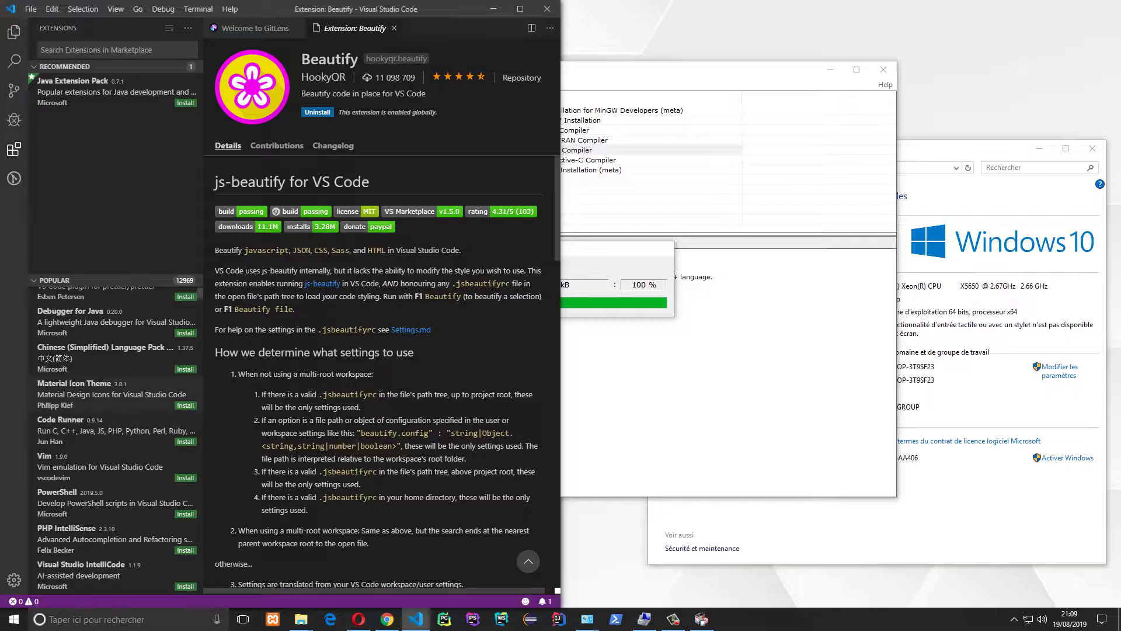
scroll(116, 438, "down", 3)
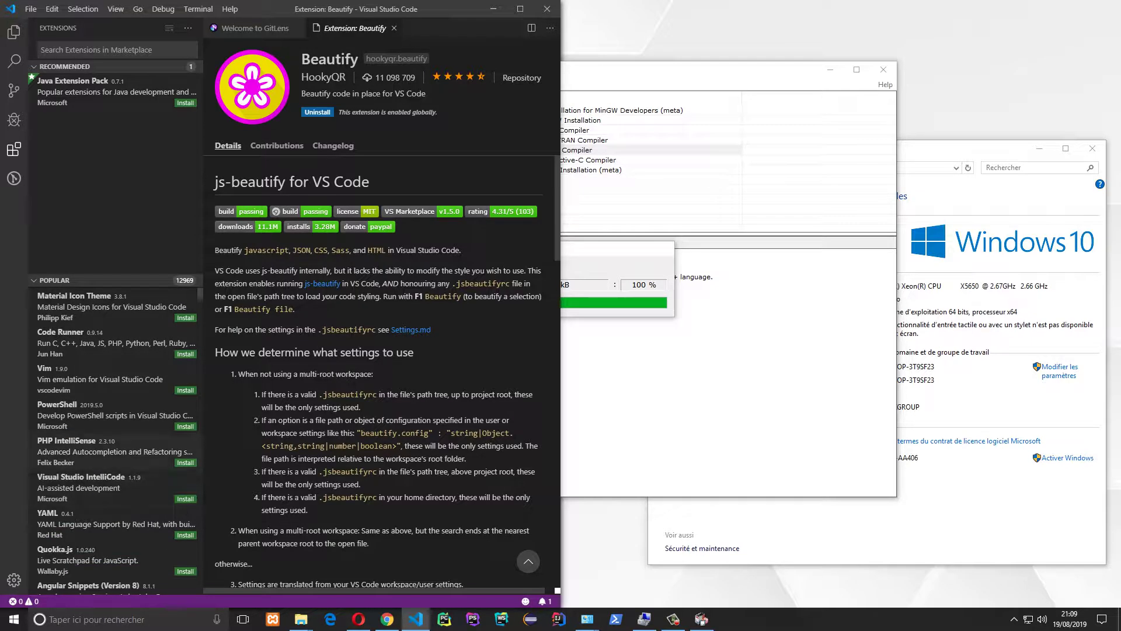
scroll(117, 437, "down", 3)
scroll(114, 438, "down", 6)
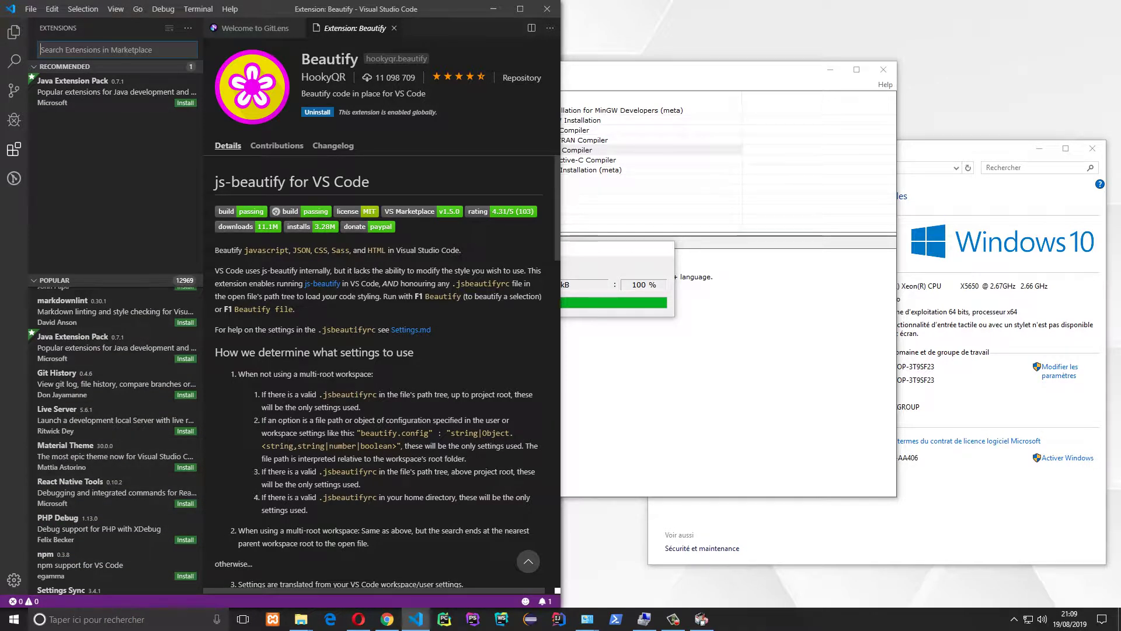
left_click(117, 50)
type("sql")
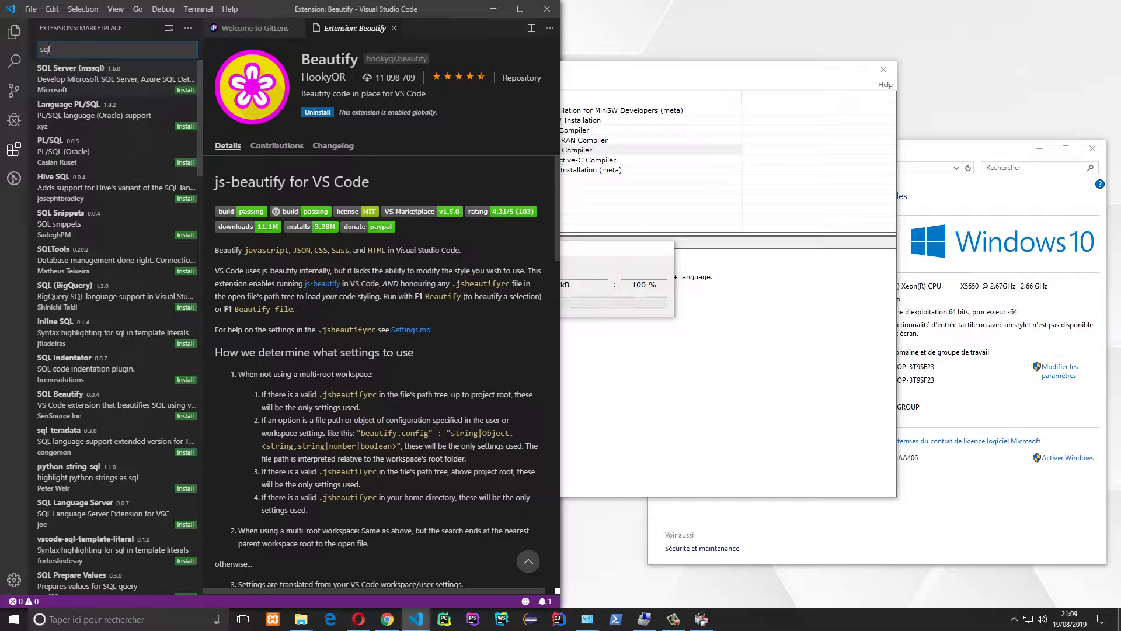
Install the Language PL/SQL extension and review the details of the PL/SQL and SQL (BigQuery) extensions.
left_click(116, 115)
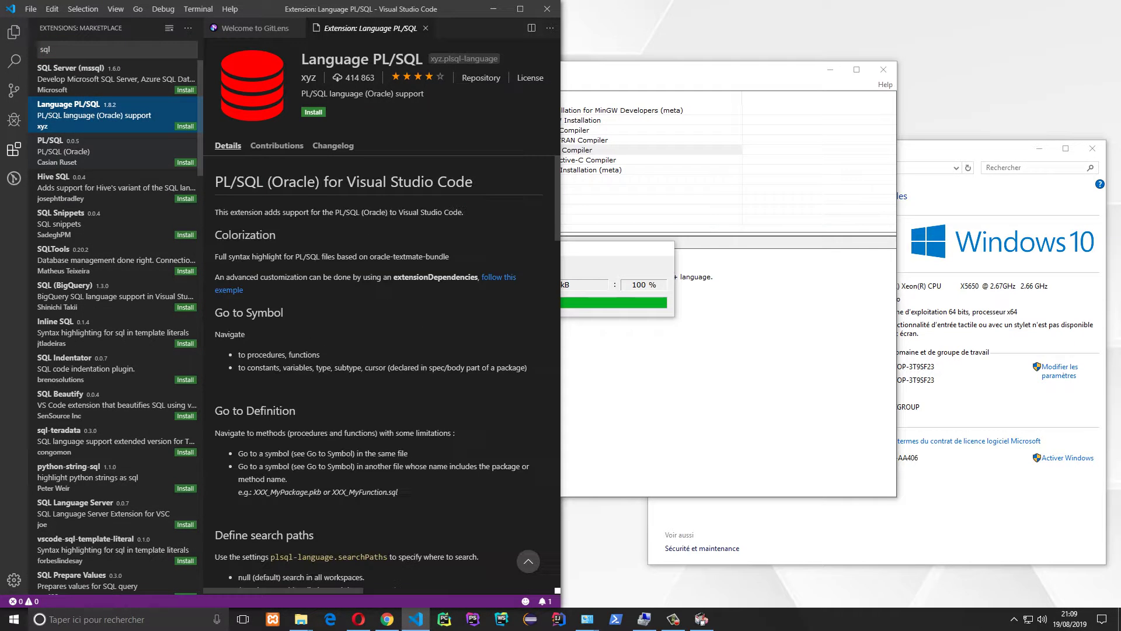
left_click(185, 127)
left_click(185, 163)
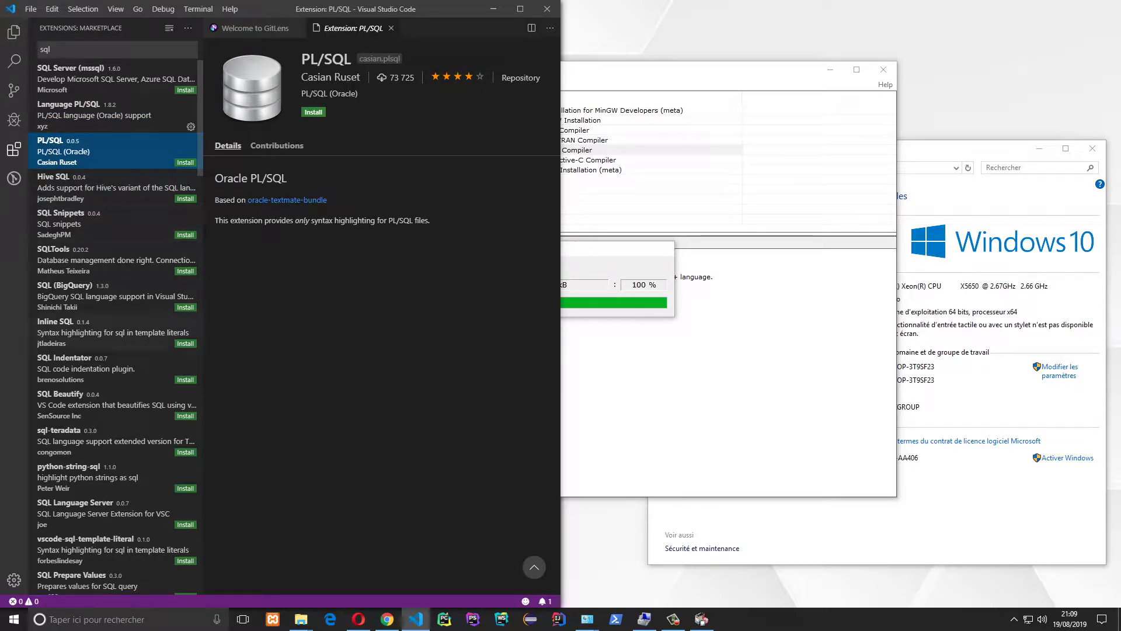
left_click(117, 296)
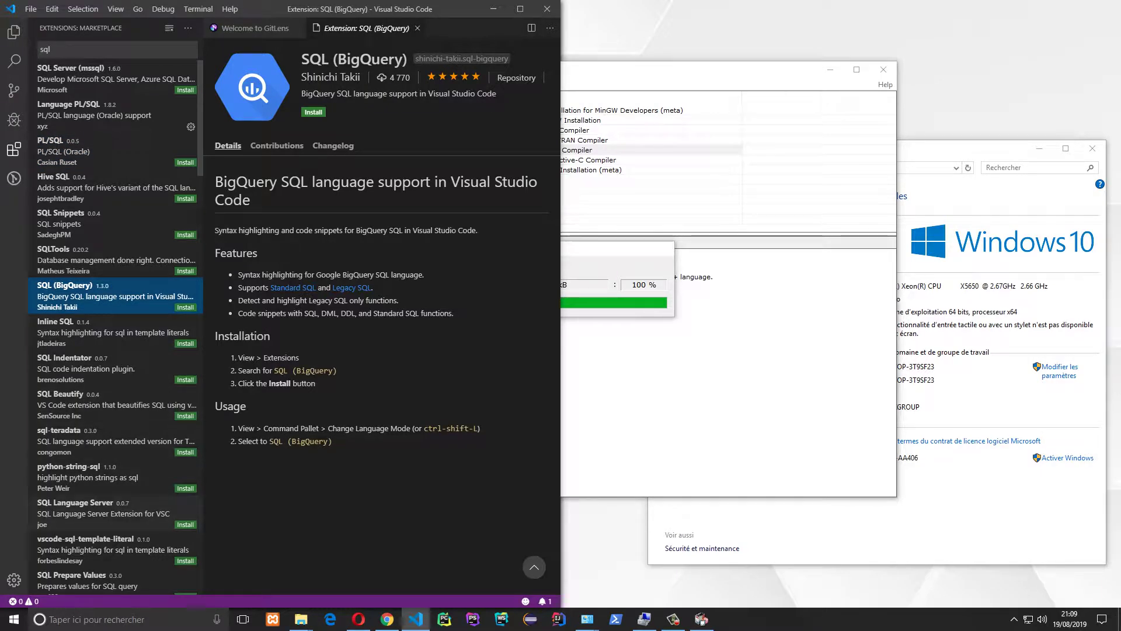
Search the marketplace for "php" and install PHP IntelliSense, PHP Debug and PHP Intelephense.
key("ctrl+shift+x")
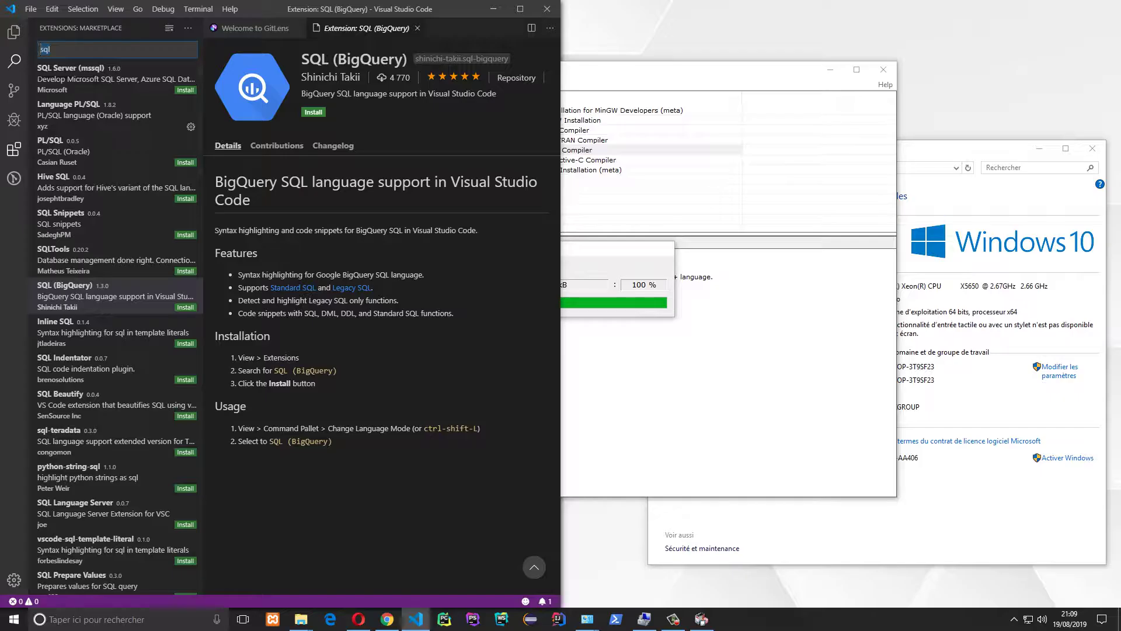
key("BackSpace")
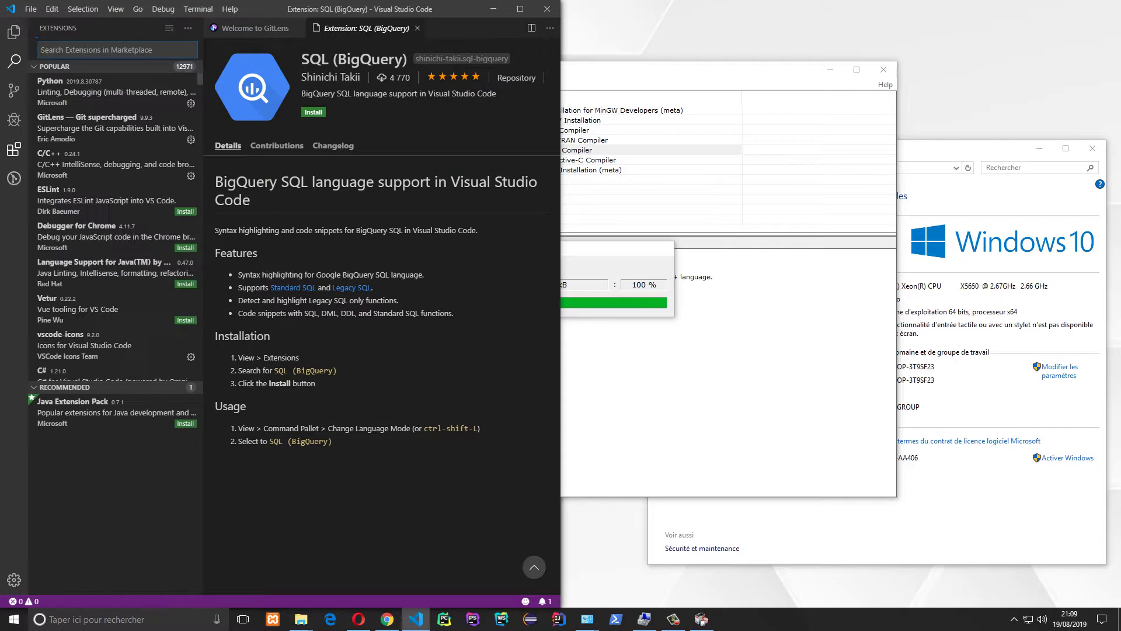
type("php")
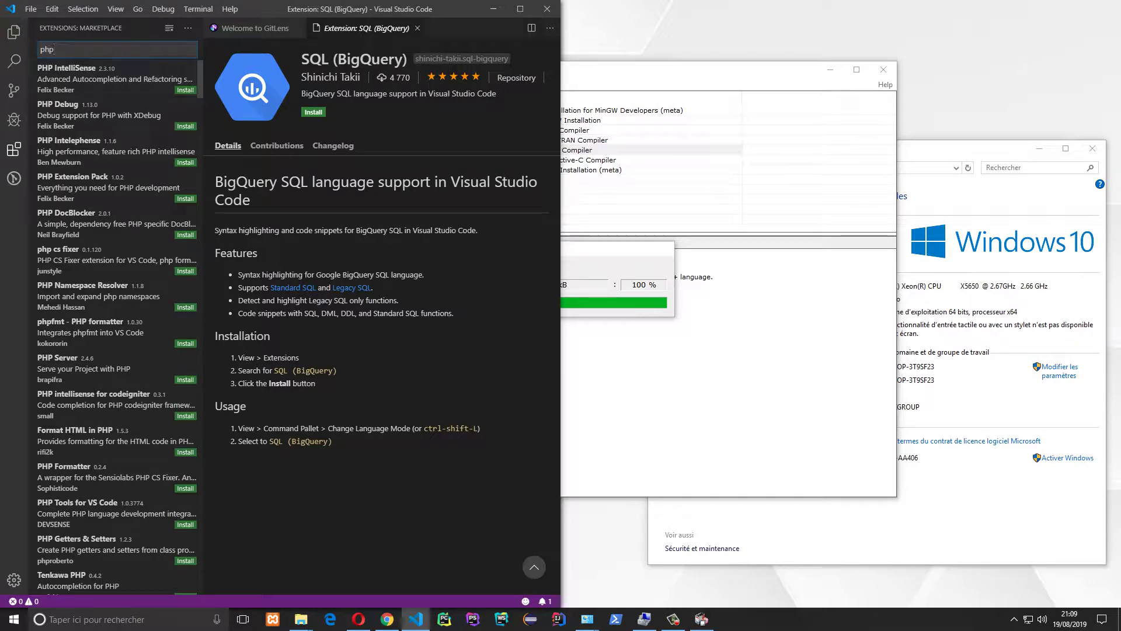
left_click(185, 90)
left_click(185, 126)
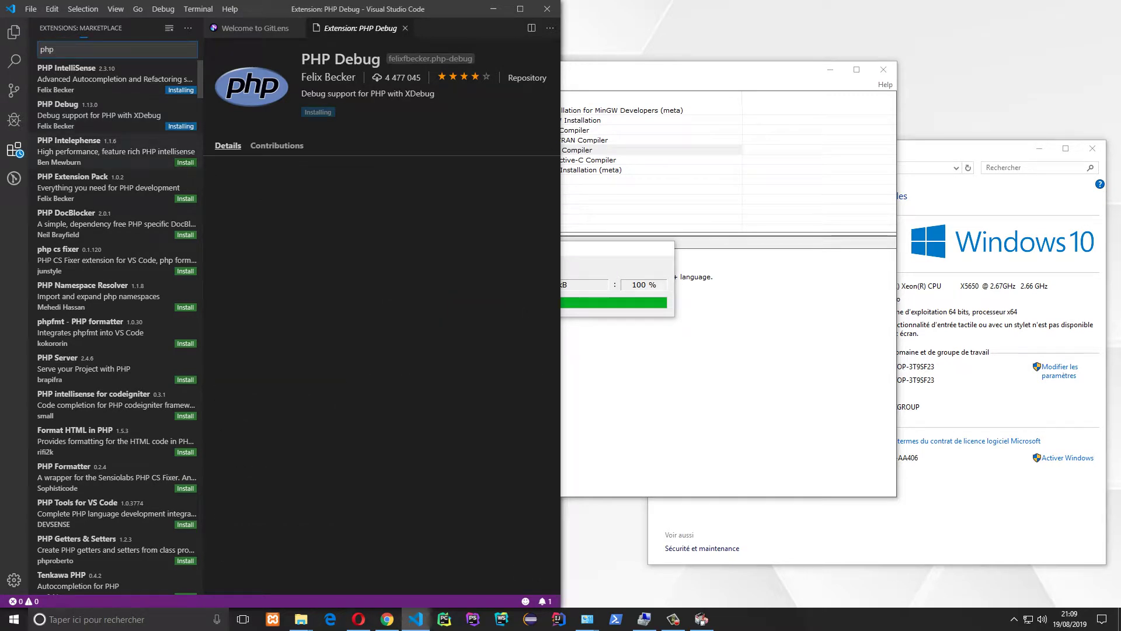
left_click(185, 163)
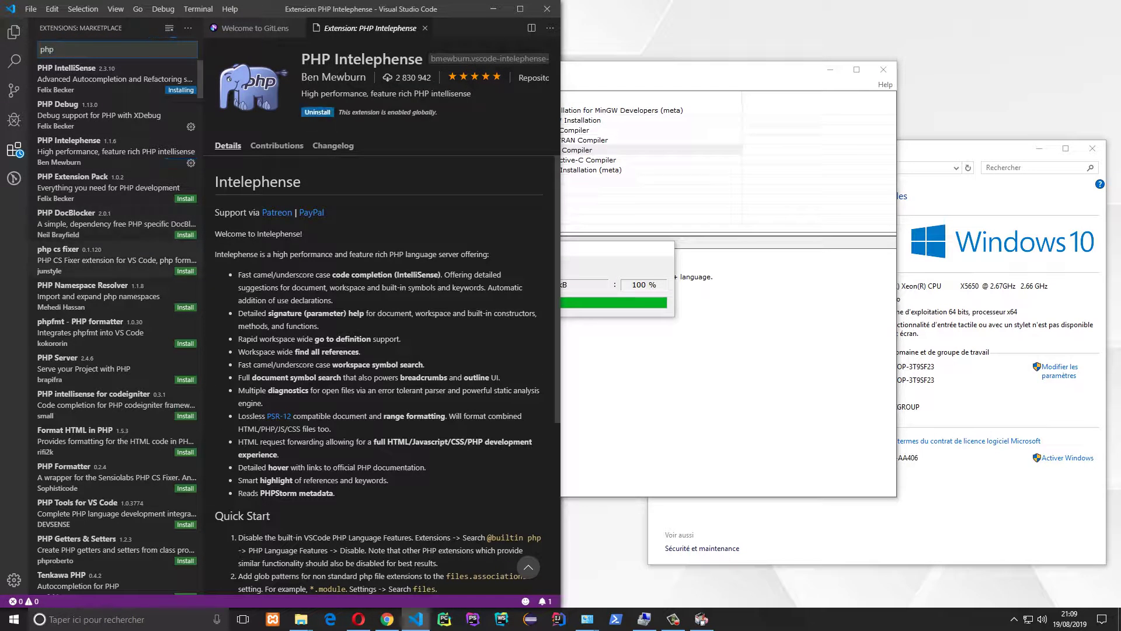
Install the PHP Namespace Resolver and phpfmt - PHP formatter extensions.
left_click(169, 263)
left_click(169, 299)
left_click(185, 307)
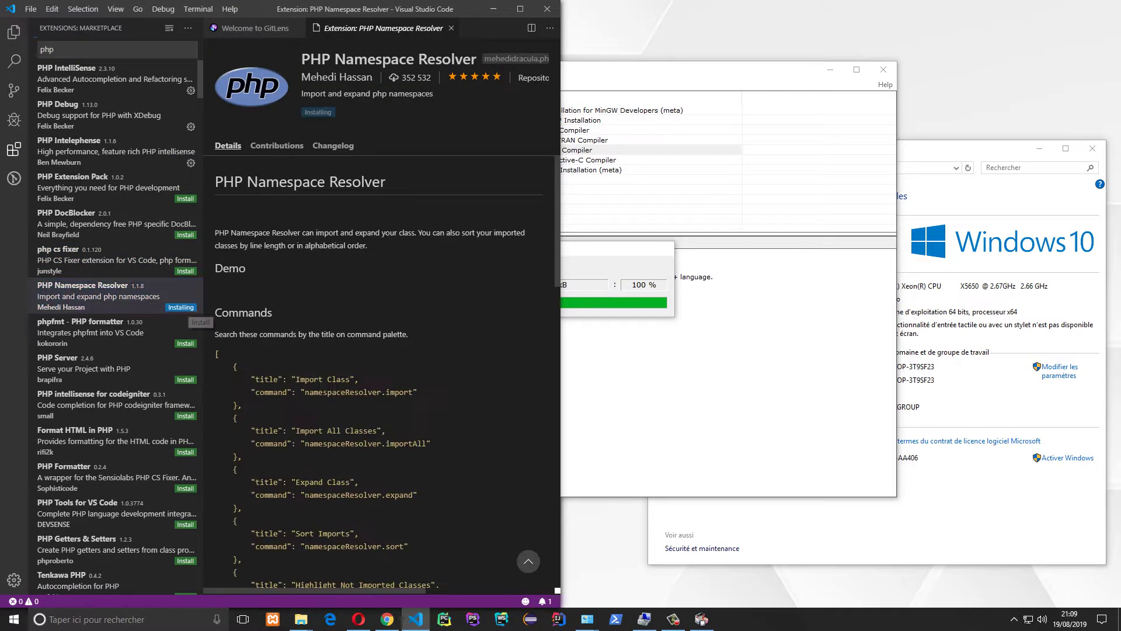
left_click(170, 335)
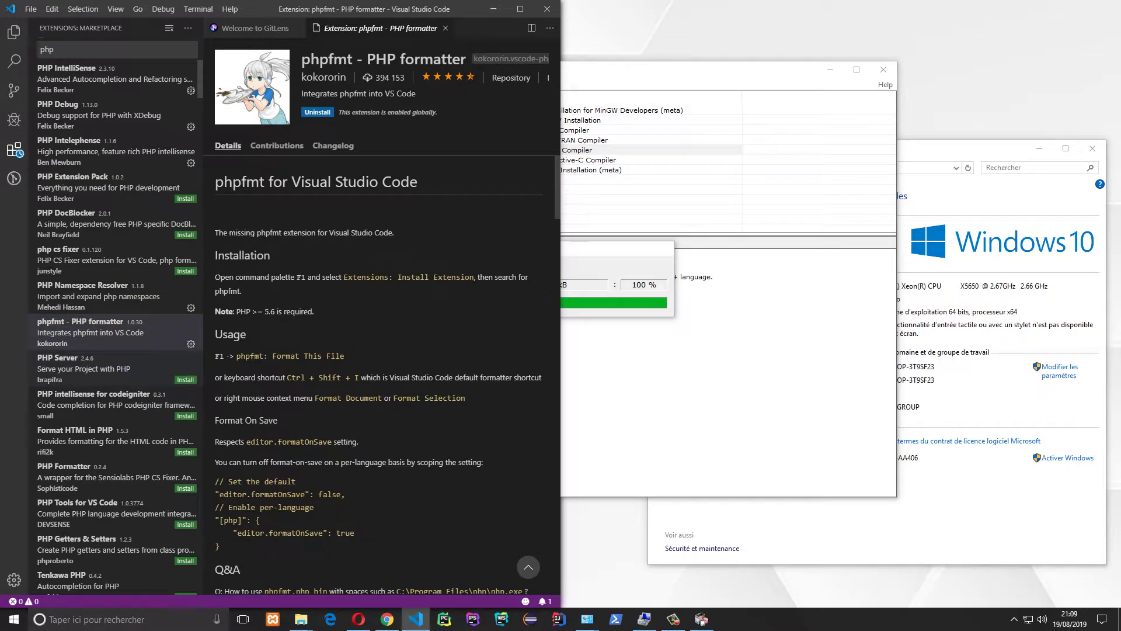
Review the PHP Server extension and install Format HTML in PHP, PHP Formatter and PHP Getters & Setters.
left_click(185, 379)
scroll(116, 327, "down", 3)
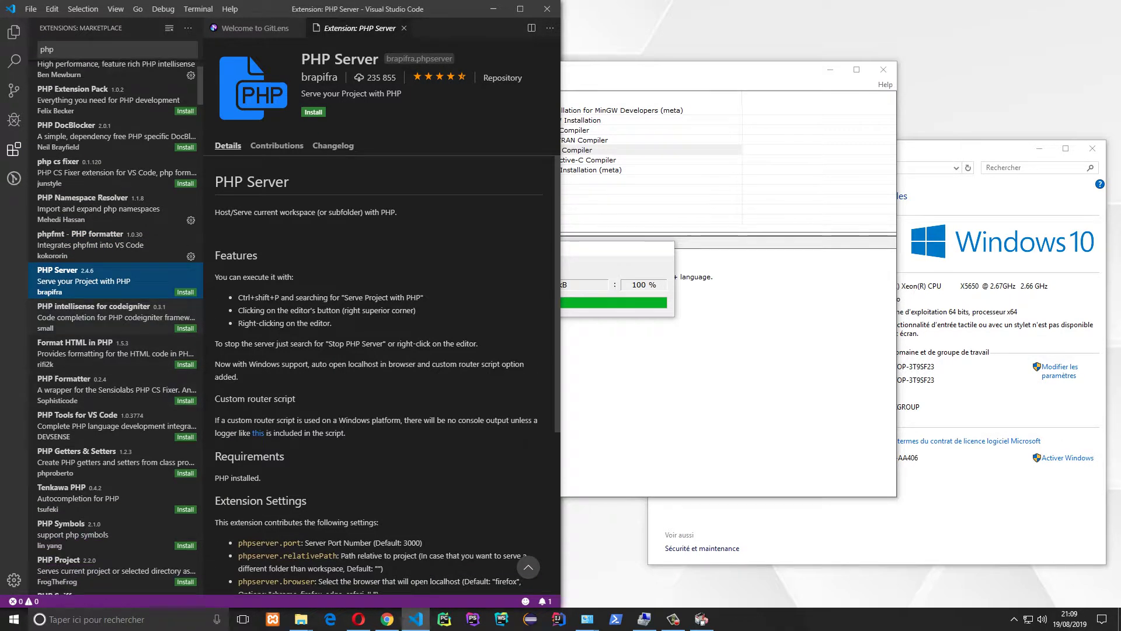
scroll(115, 328, "down", 2)
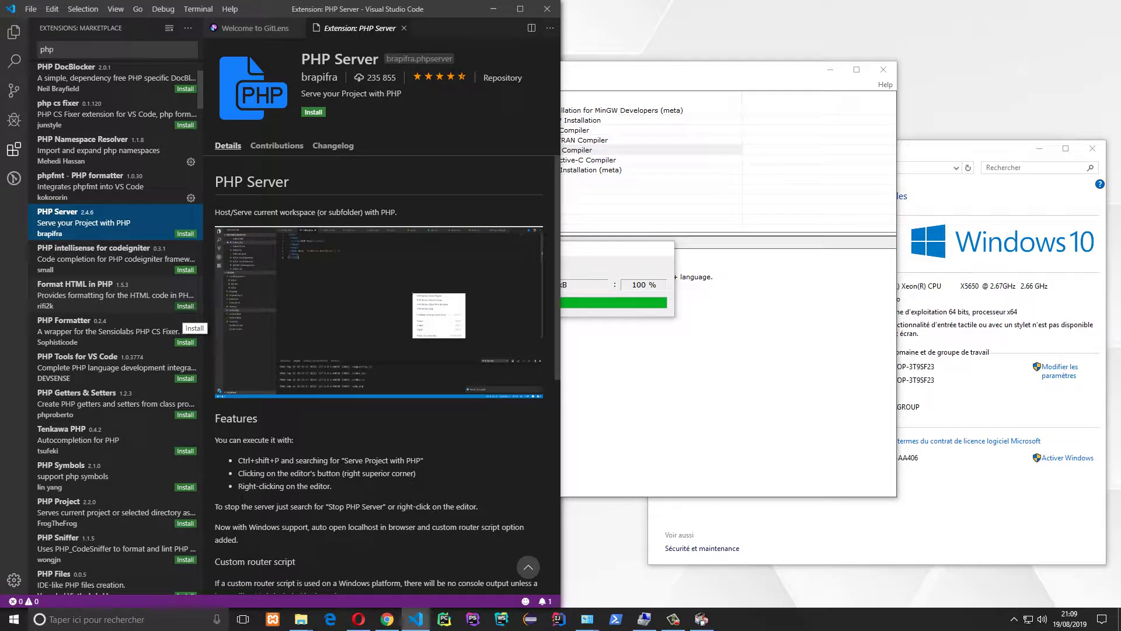
left_click(185, 306)
left_click(185, 342)
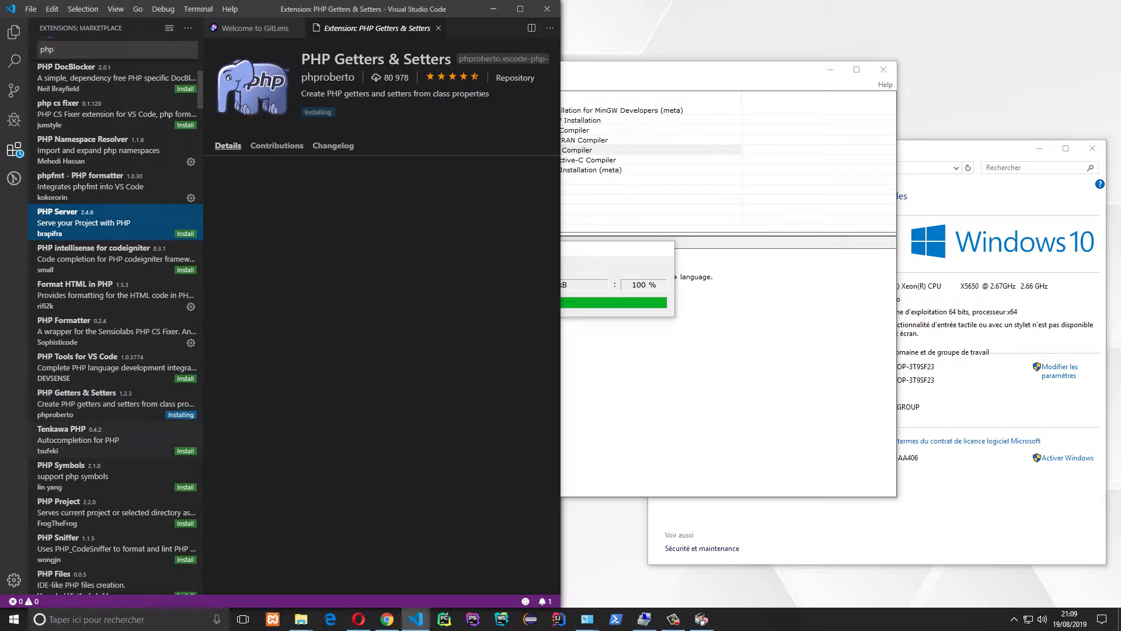
Review the PHP Symbols and PHP Project extensions, and install PHP-Autocomplete.
left_click(117, 475)
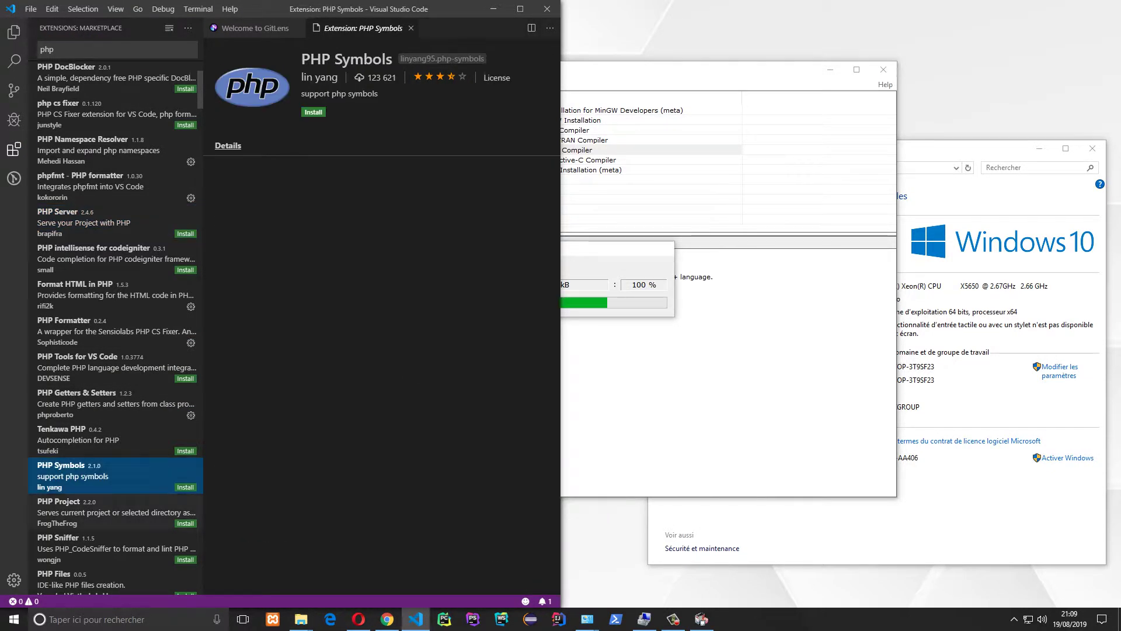
left_click(117, 511)
scroll(117, 496, "down", 5)
scroll(116, 326, "down", 7)
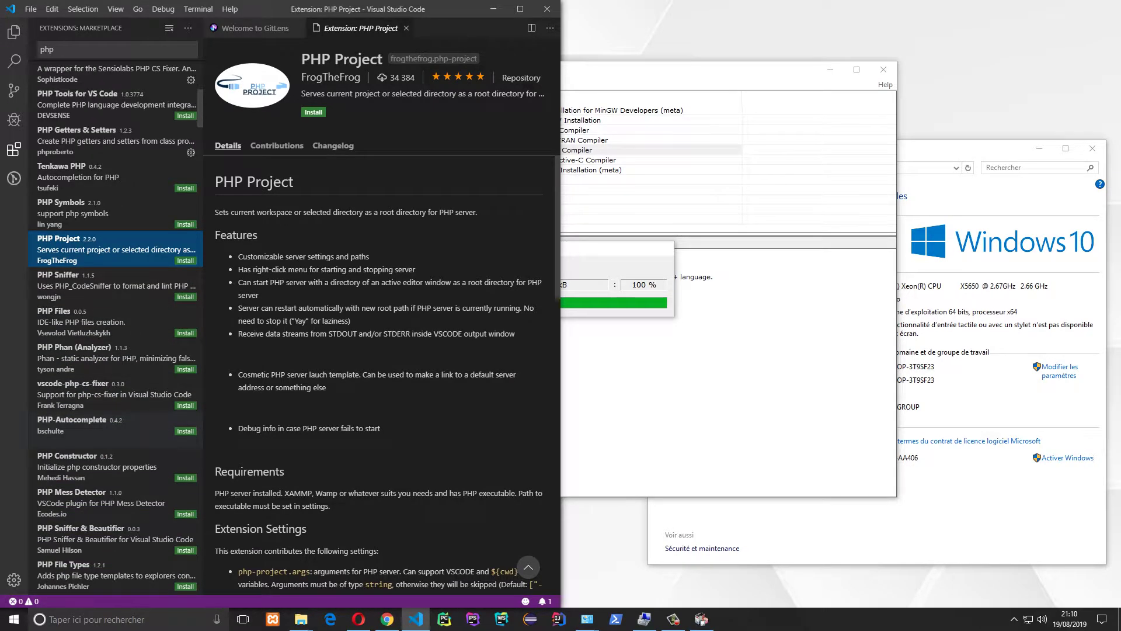
scroll(116, 327, "down", 1)
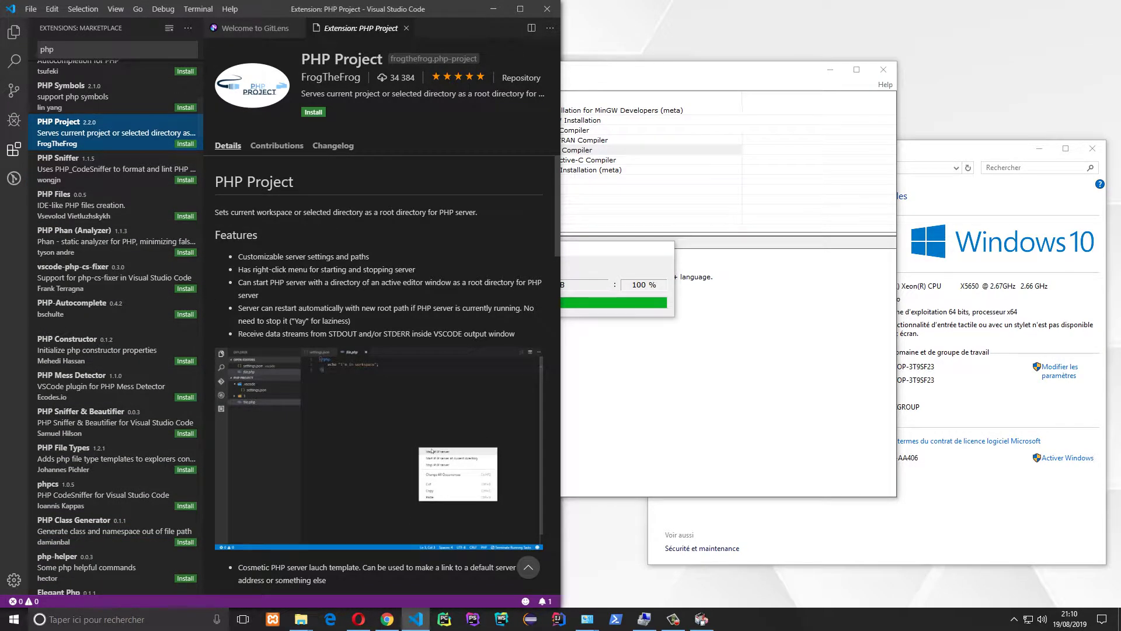
left_click(115, 315)
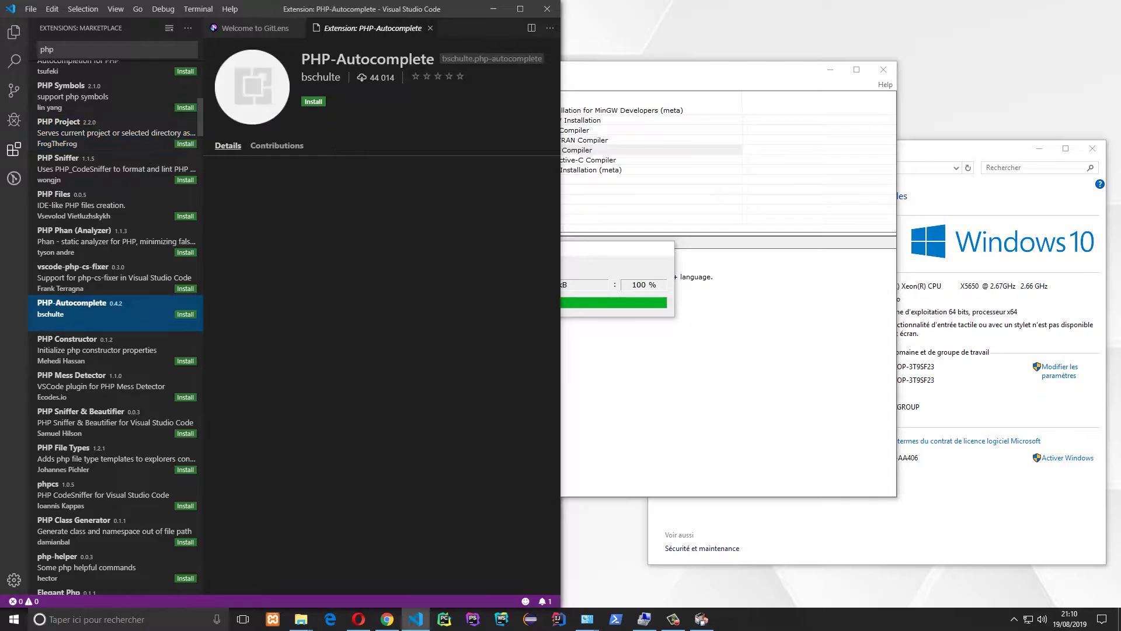
left_click(185, 314)
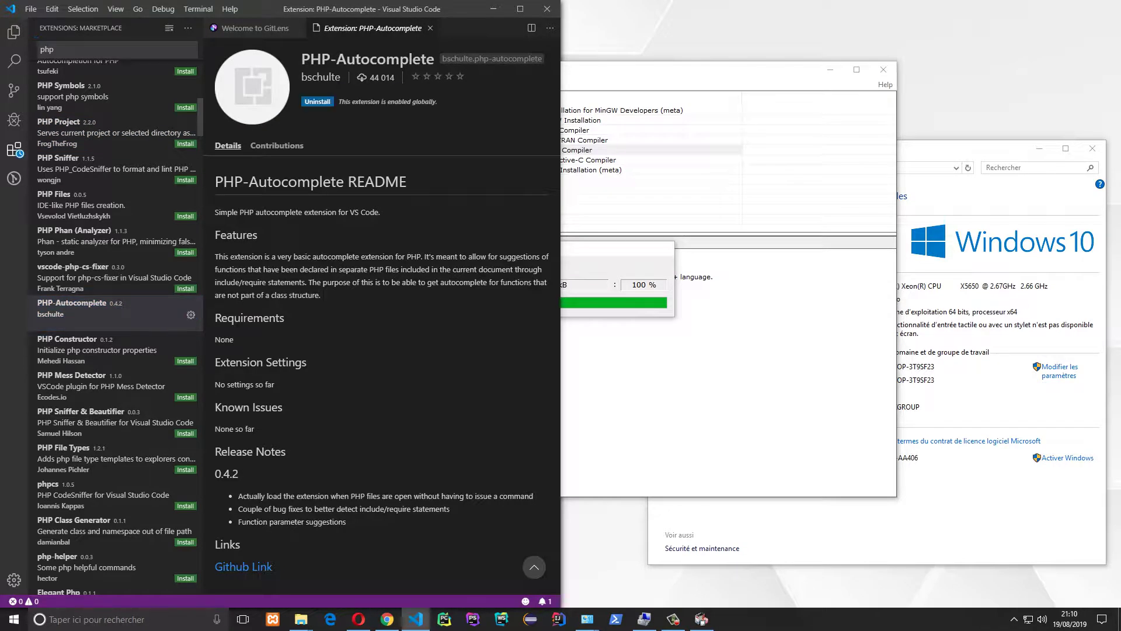
Install the PHP Constructor and PHP Class Generator extensions.
left_click(115, 349)
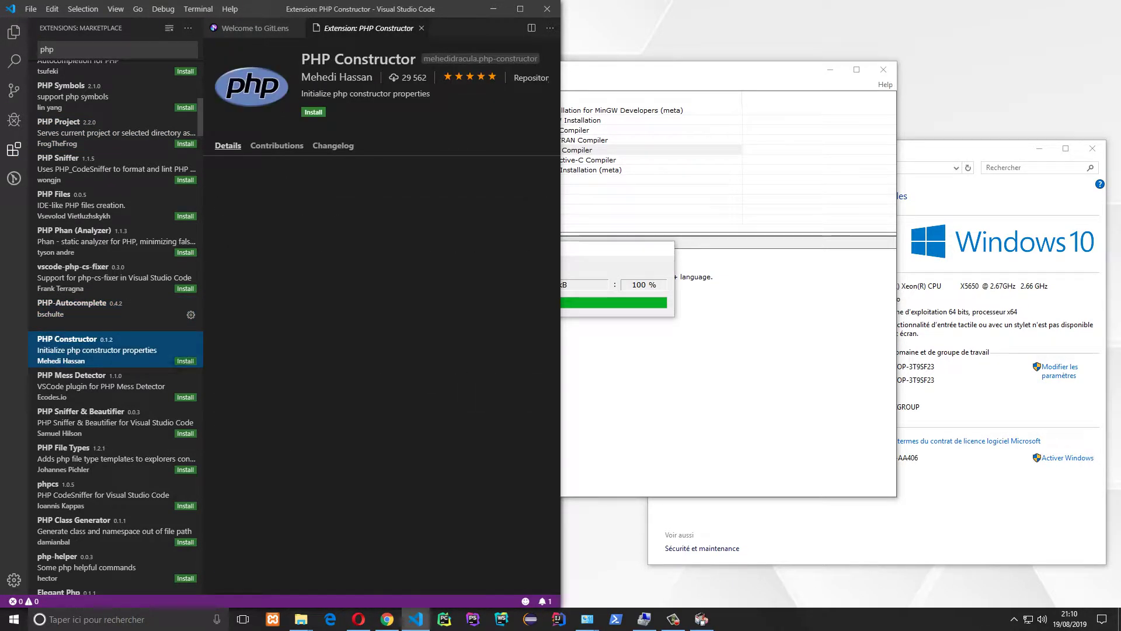
left_click(185, 361)
scroll(185, 360, "down", 5)
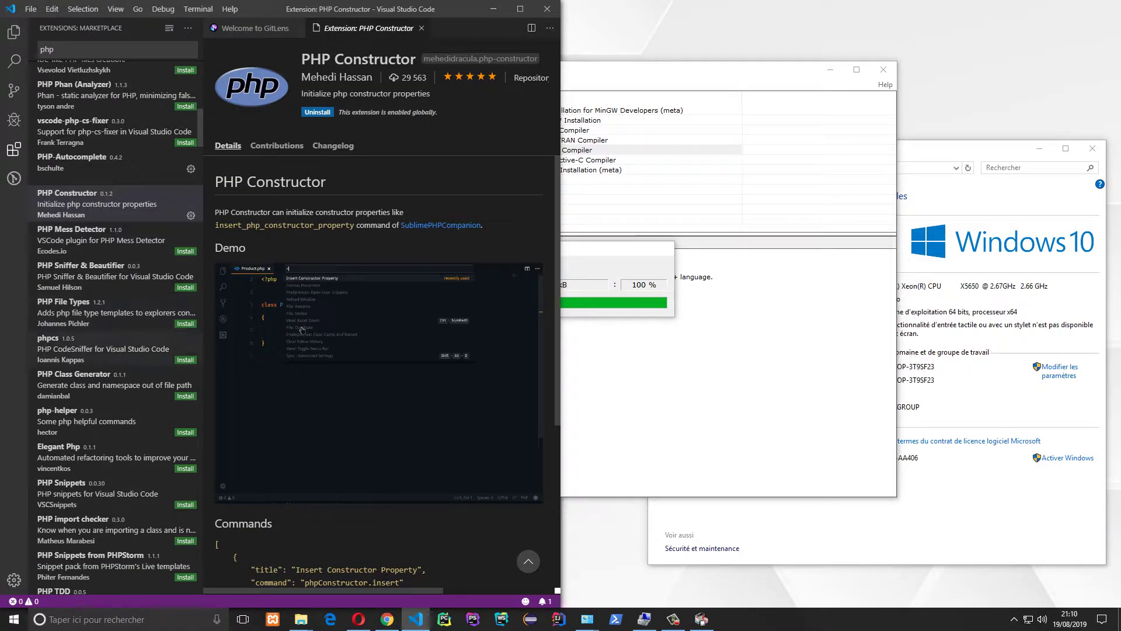
scroll(116, 321, "down", 4)
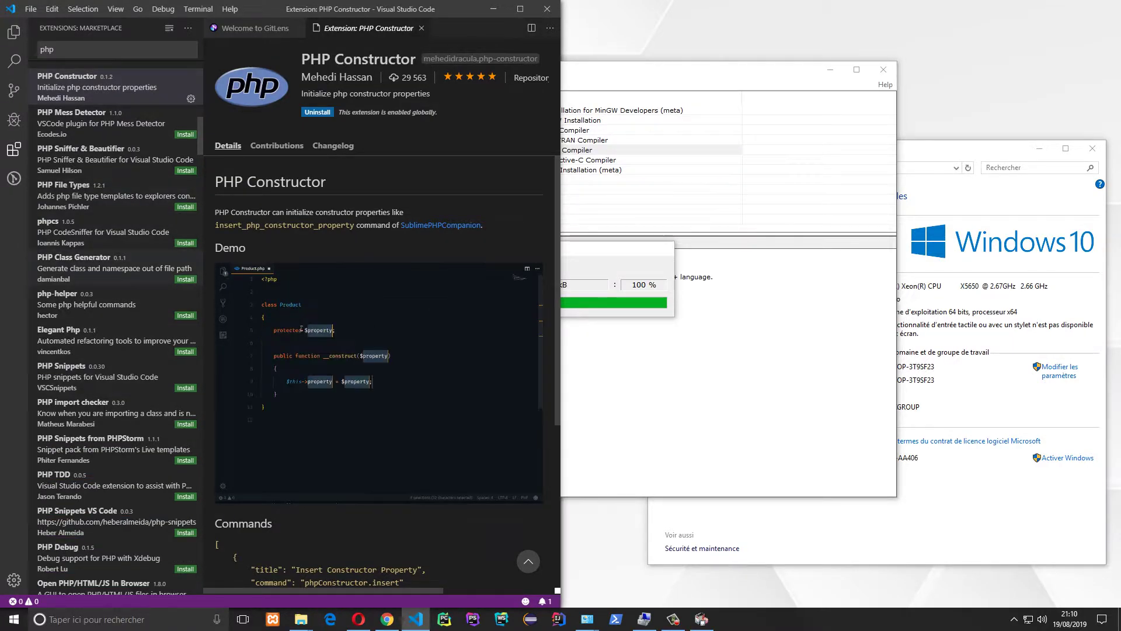
left_click(116, 263)
Look through the remaining PHP extensions and search the marketplace for "c".
scroll(116, 262, "down", 3)
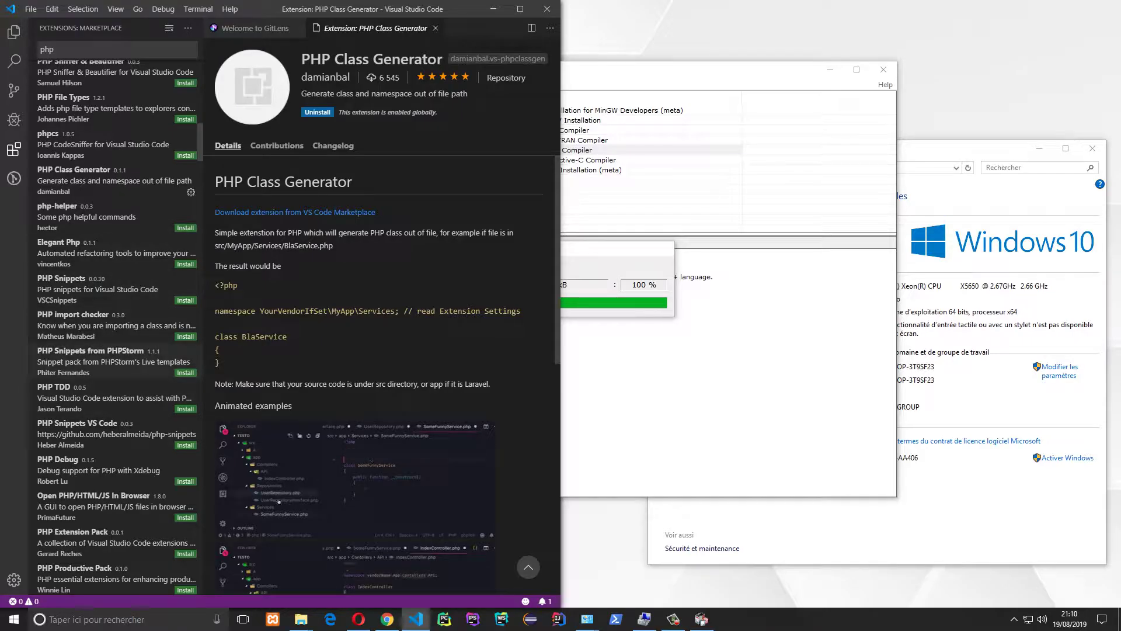
scroll(116, 327, "down", 4)
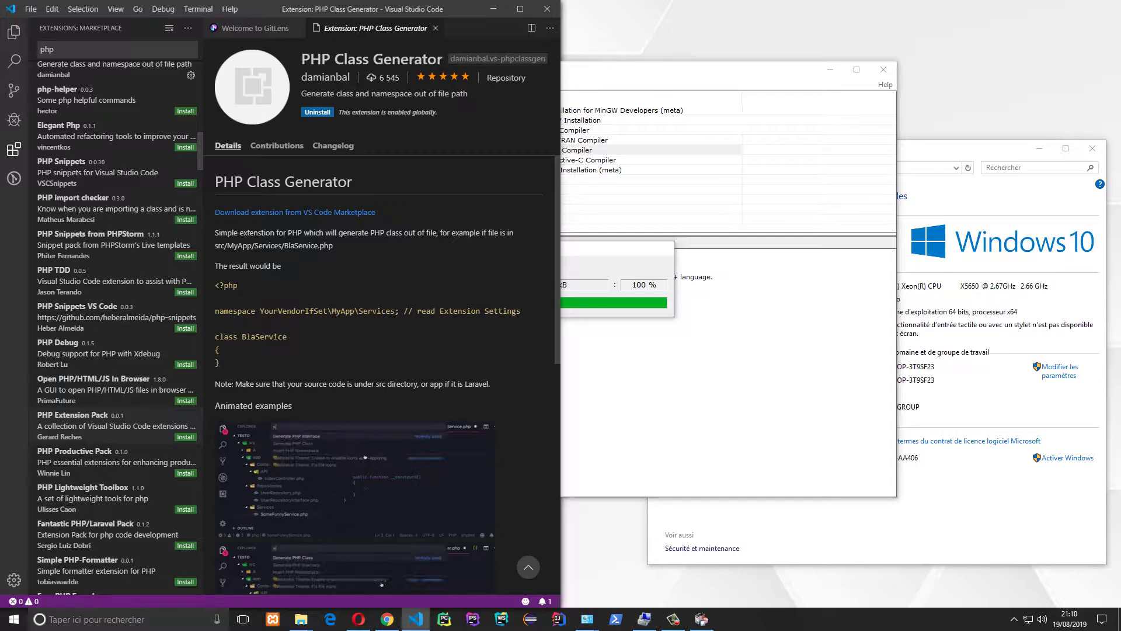
scroll(116, 327, "down", 5)
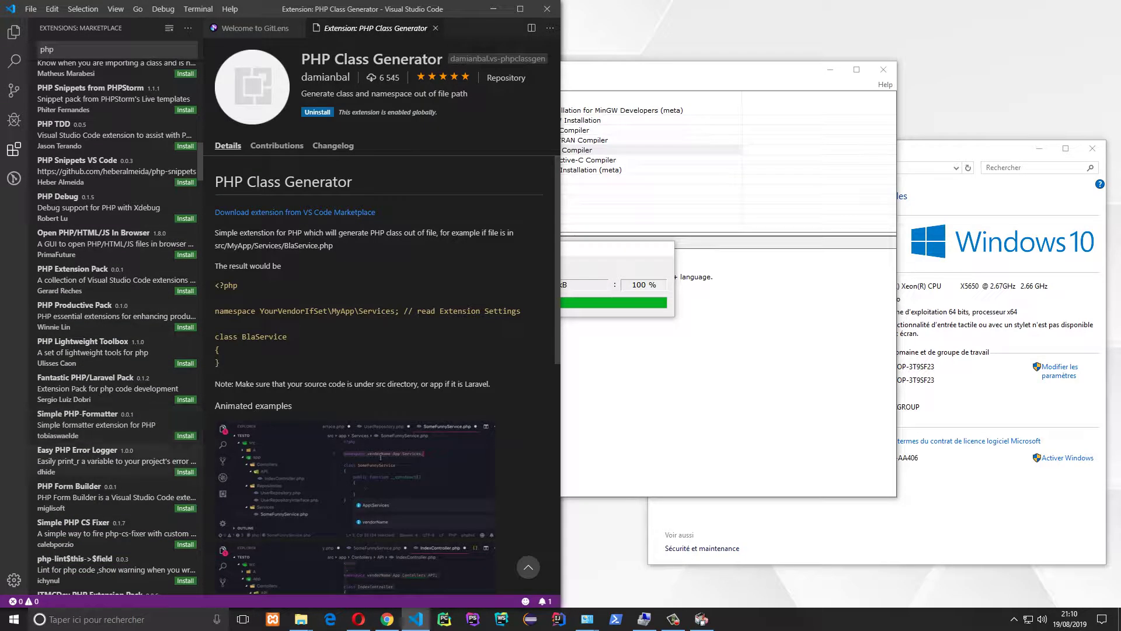
scroll(115, 327, "down", 5)
scroll(115, 327, "down", 3)
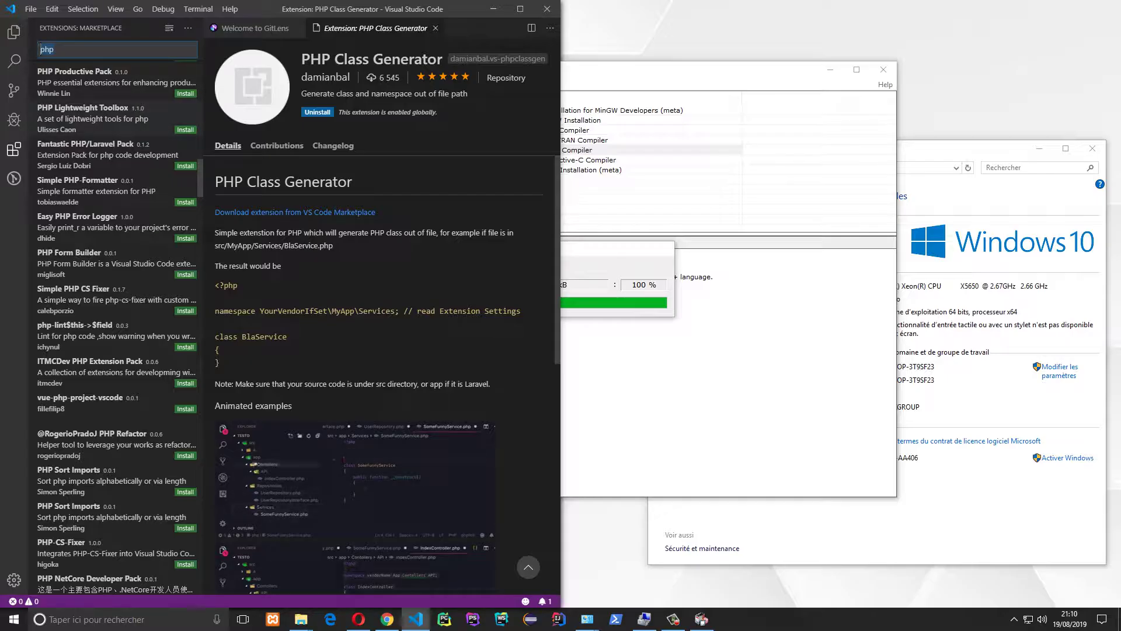
key("BackSpace")
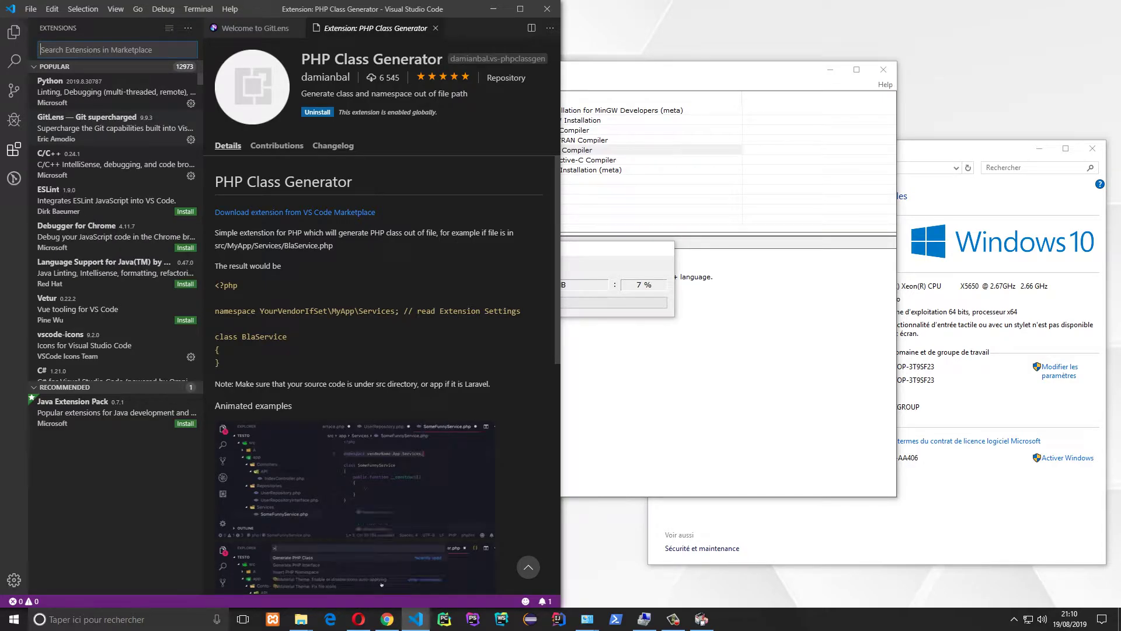
type("c")
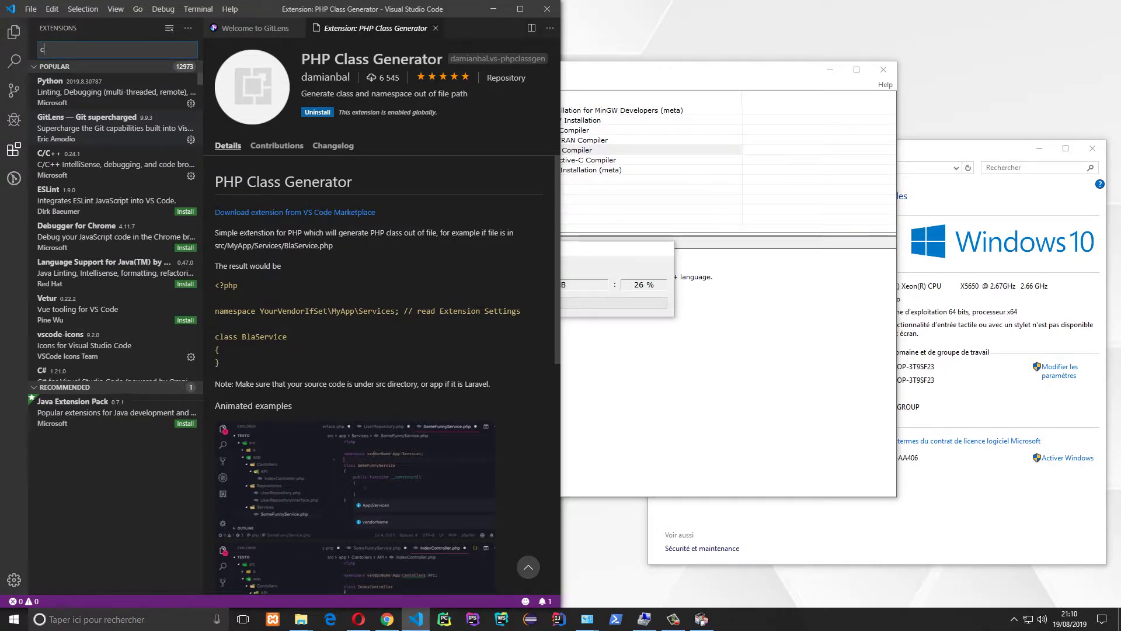
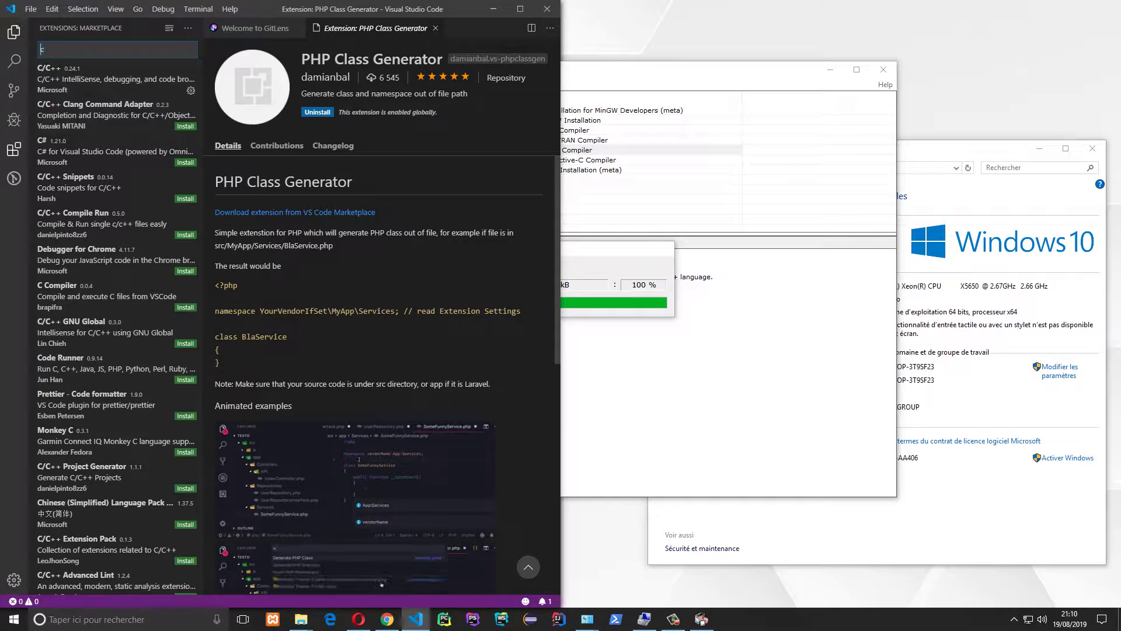
Search the marketplace for "js" and install the JS-CSS-HTML Formatter extension.
key("BackSpace")
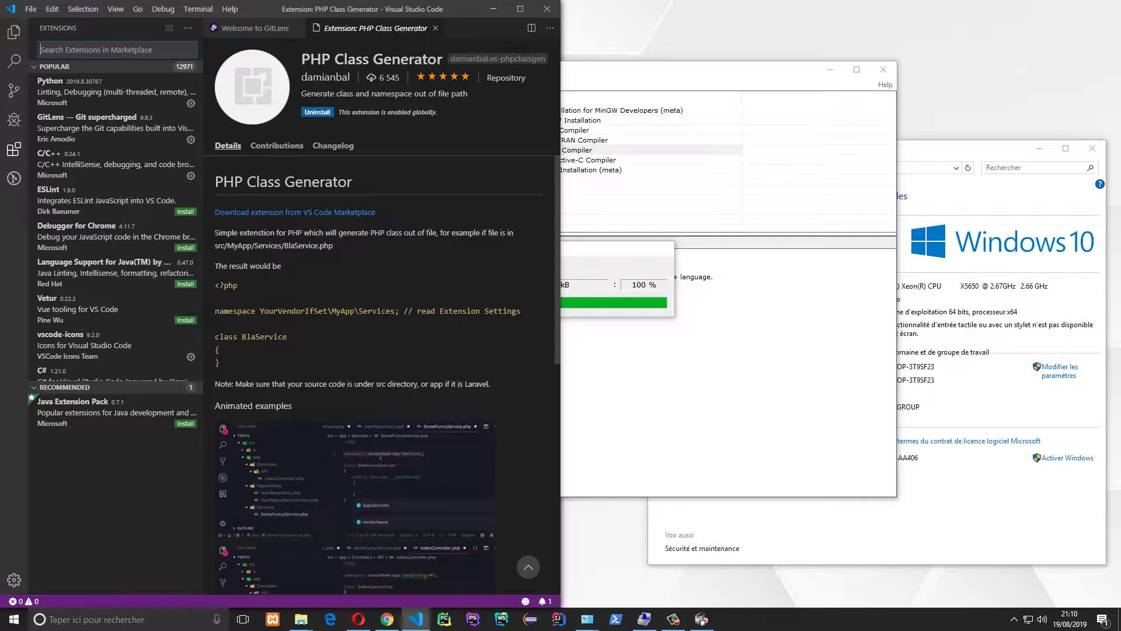
type("js")
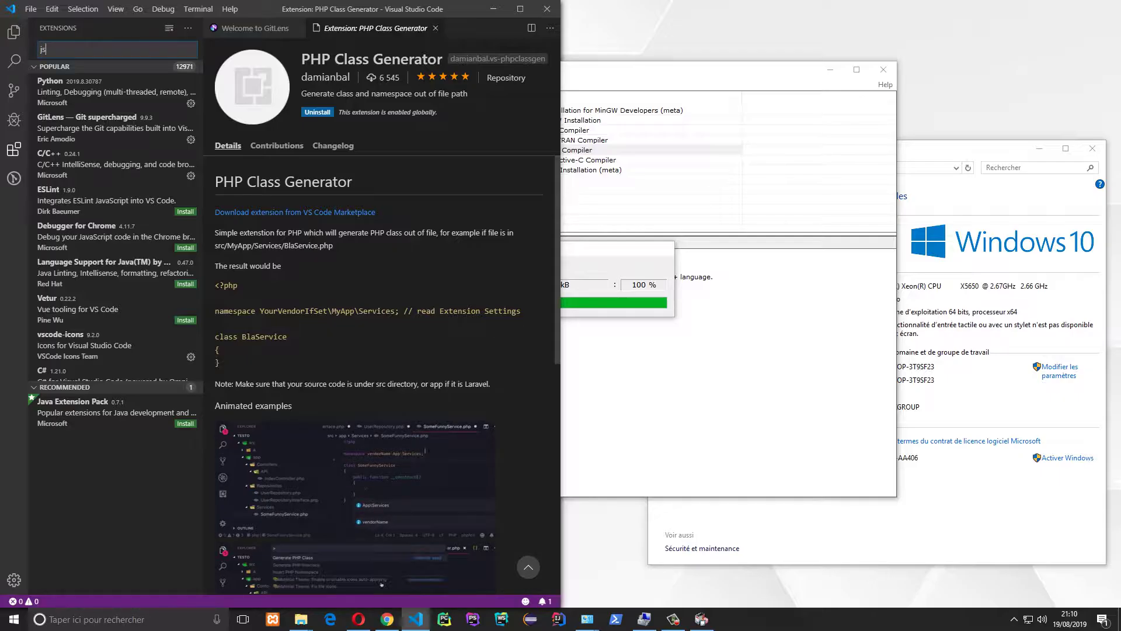
left_click(185, 90)
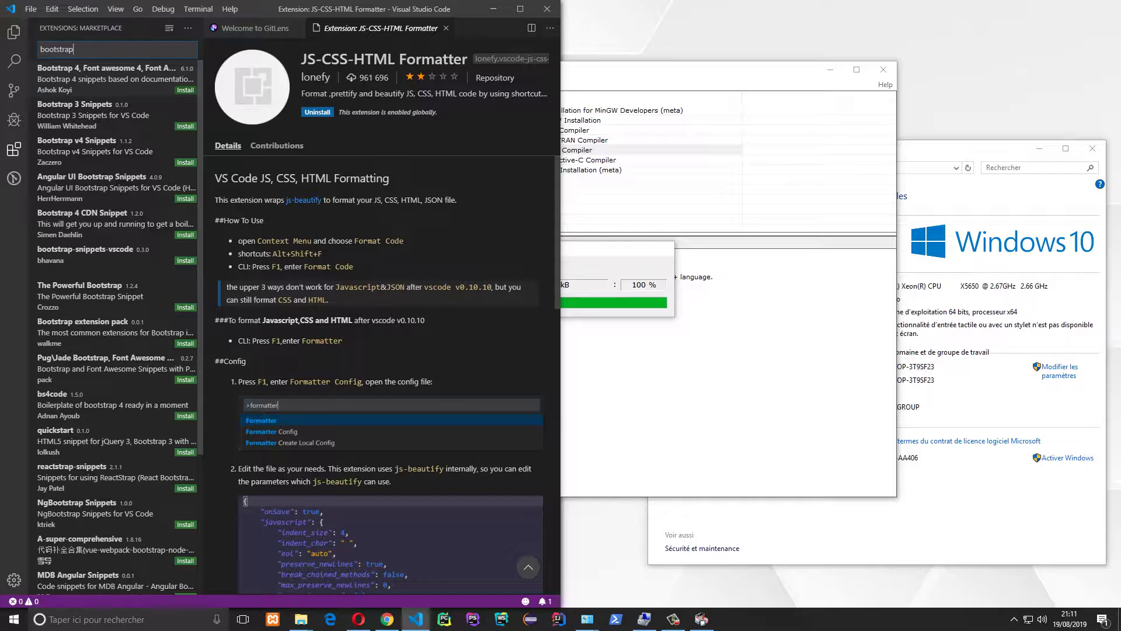
From a "bootstrap" search, install the Bootstrap 4, Font awesome 4 snippets extension and Bootstrap 4 CDN Snippet.
left_click(186, 90)
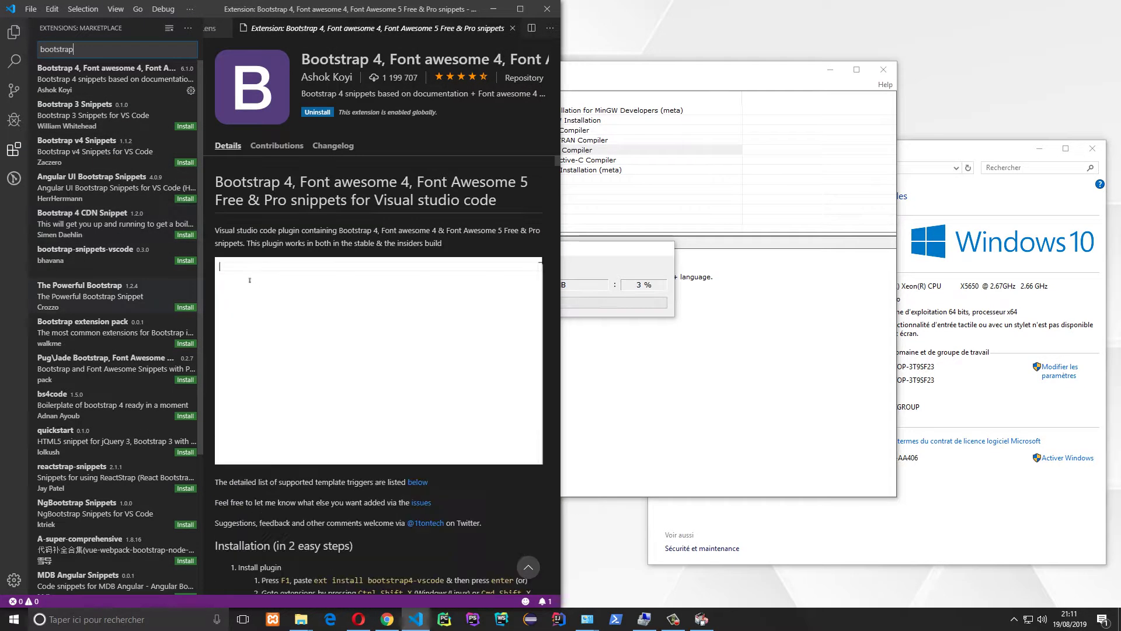
left_click(117, 223)
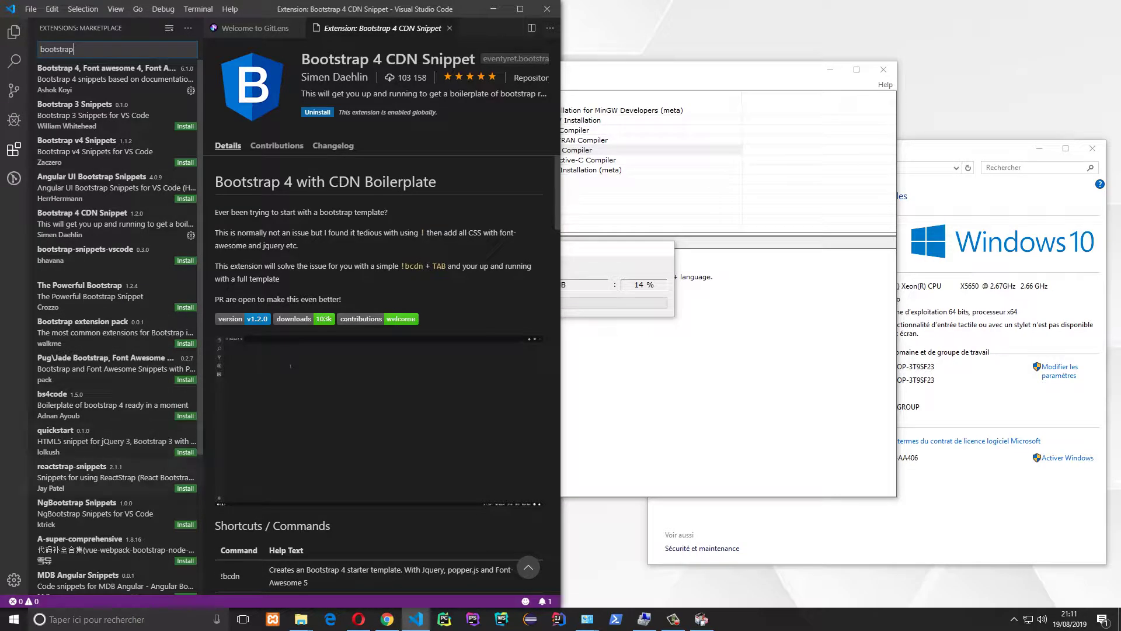
Search the marketplace for "angular" and install Angular Snippets (Version 8) and Angular Console.
left_click_drag(80, 49, 30, 47)
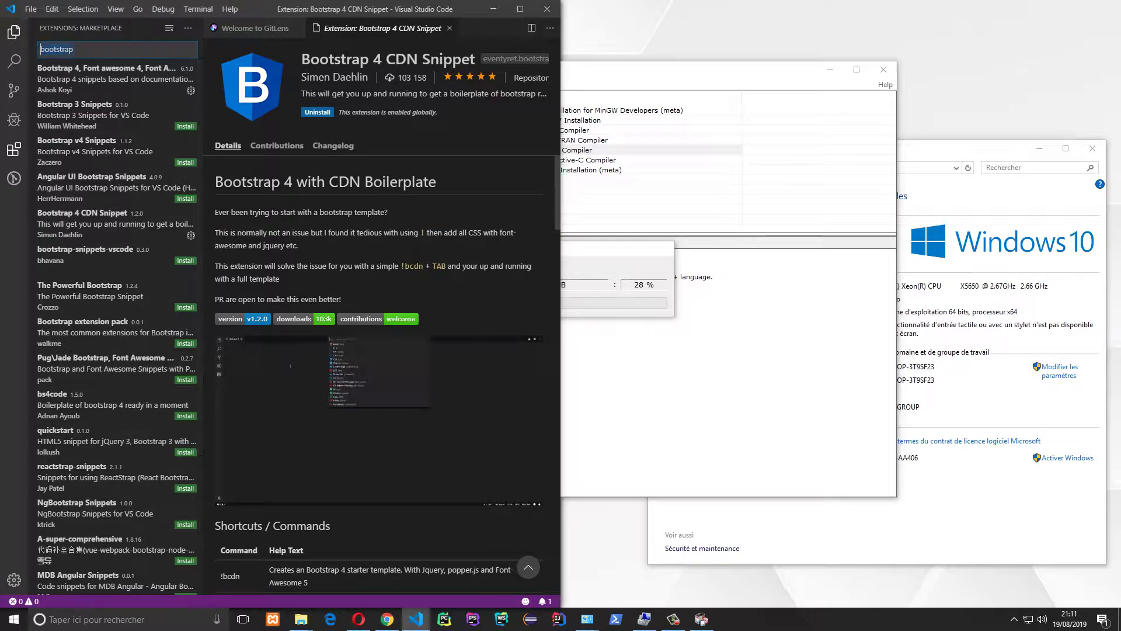
type("a,")
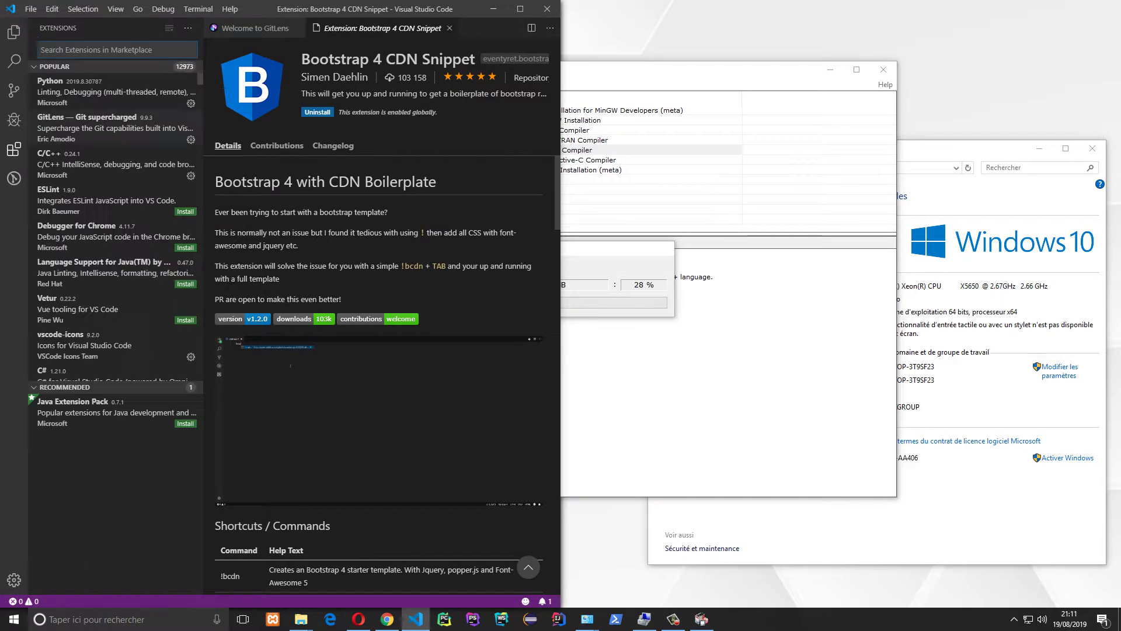
type("gular")
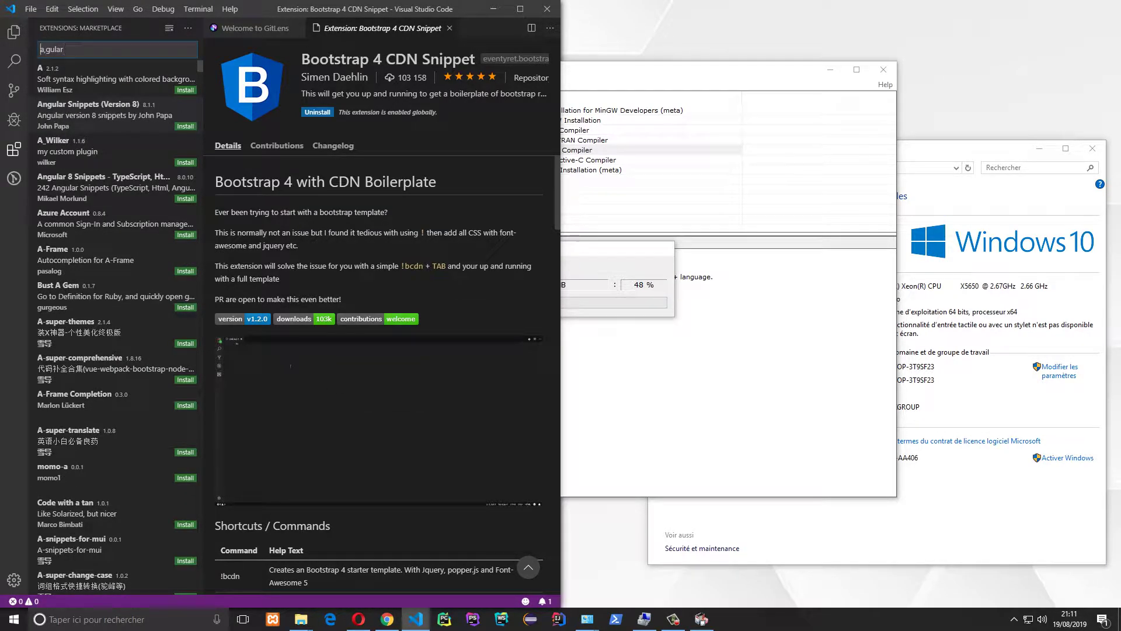
key("BackSpace")
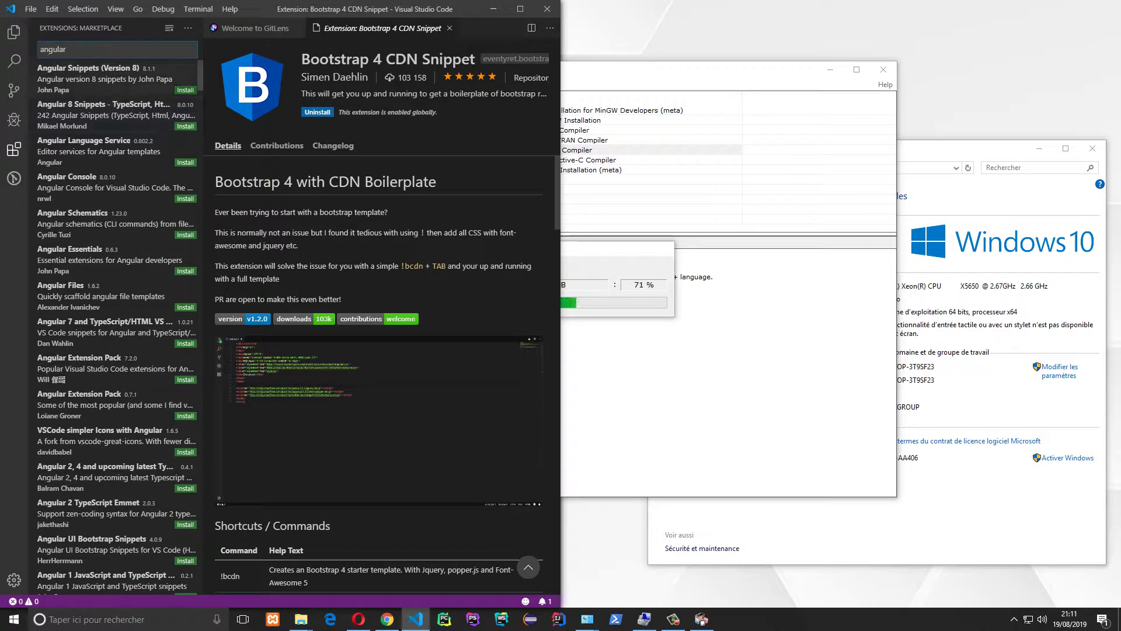
left_click(185, 90)
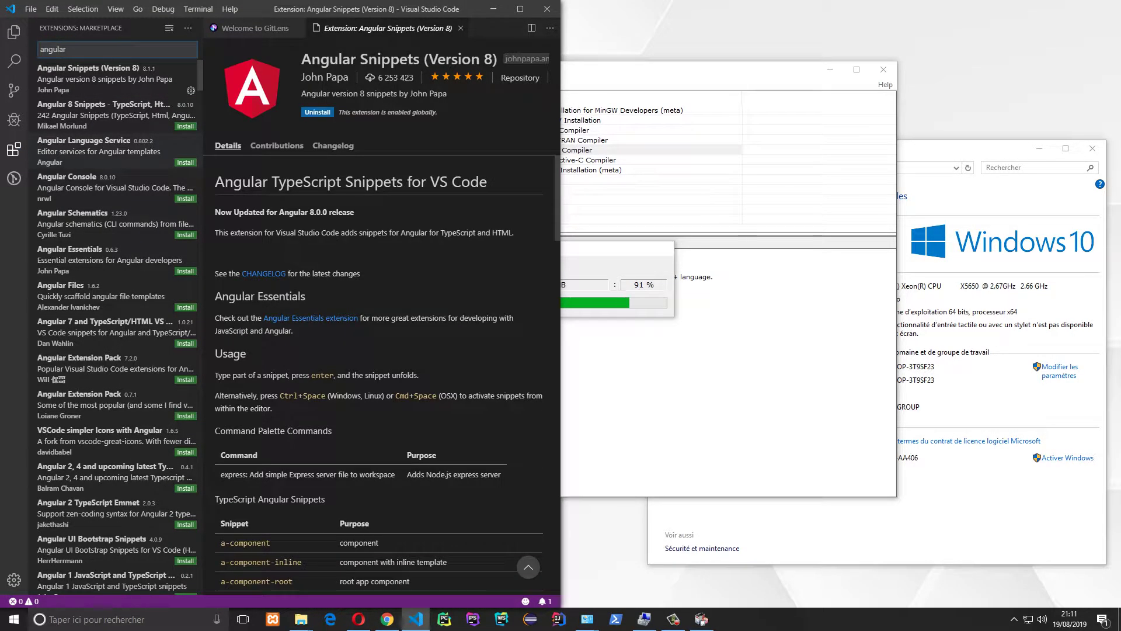
left_click(185, 198)
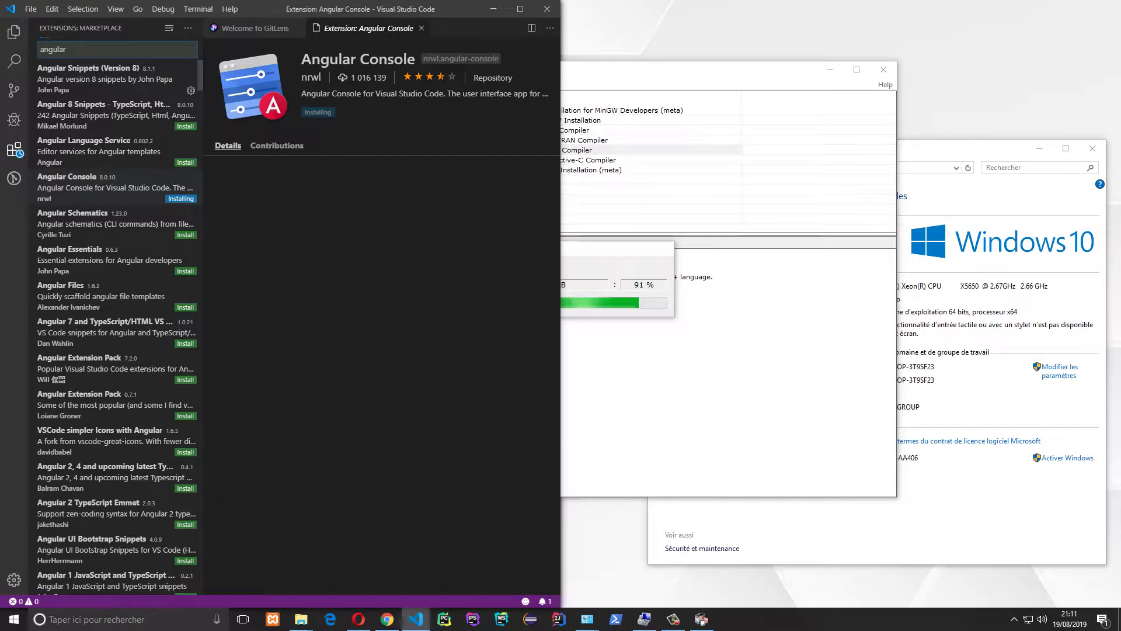
double_click(49, 49)
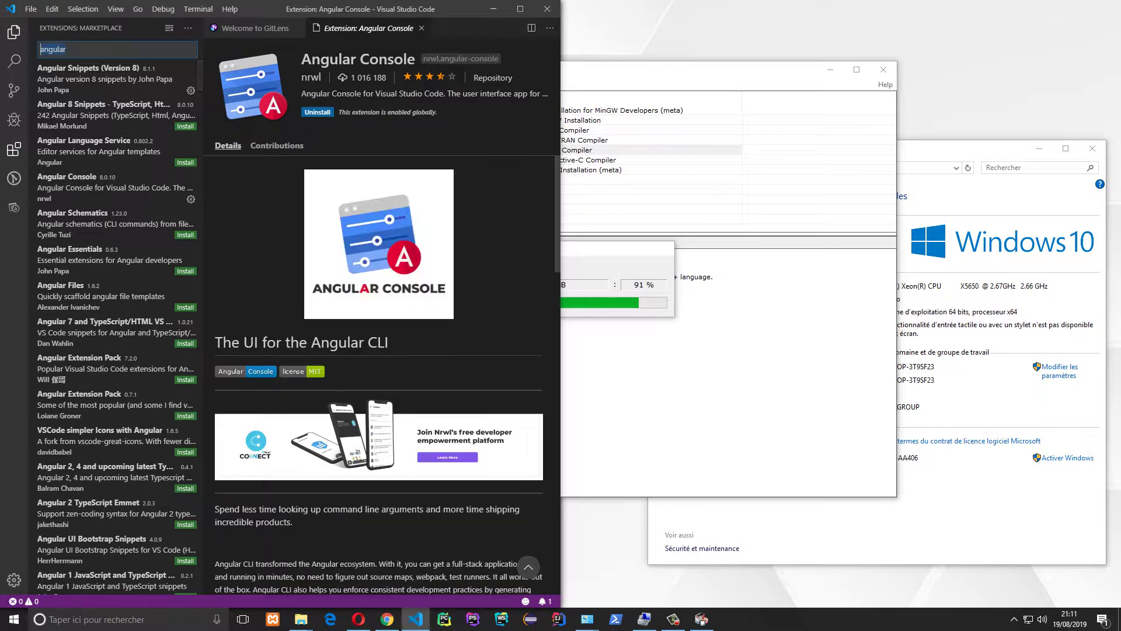
Search the extension marketplace for cmake and install the CMake language support extension.
type("cmake")
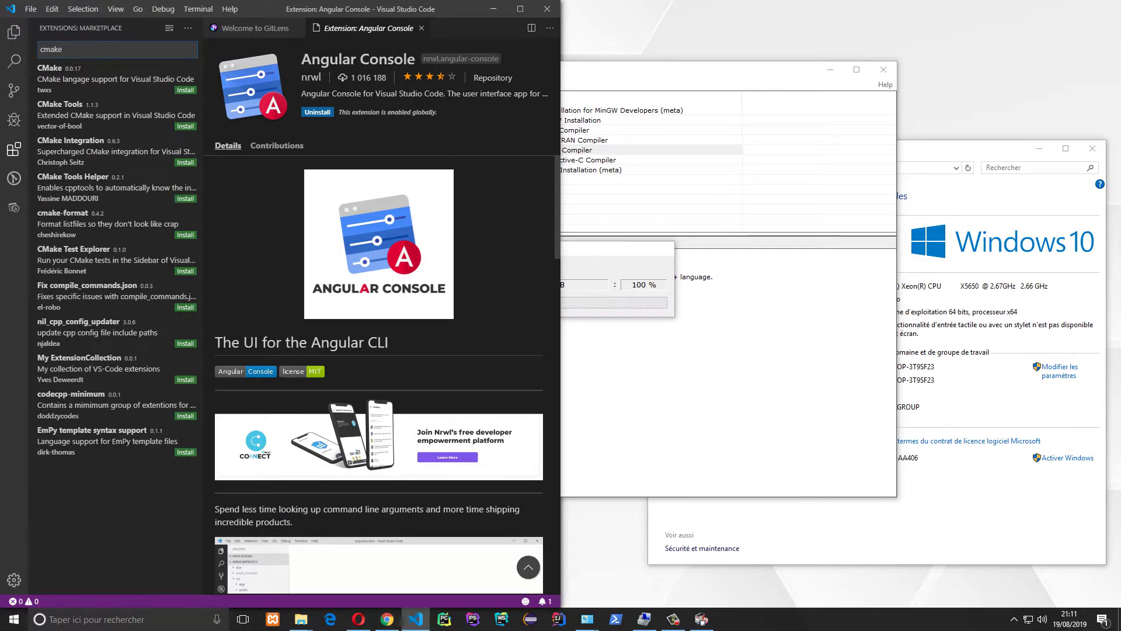
left_click(185, 90)
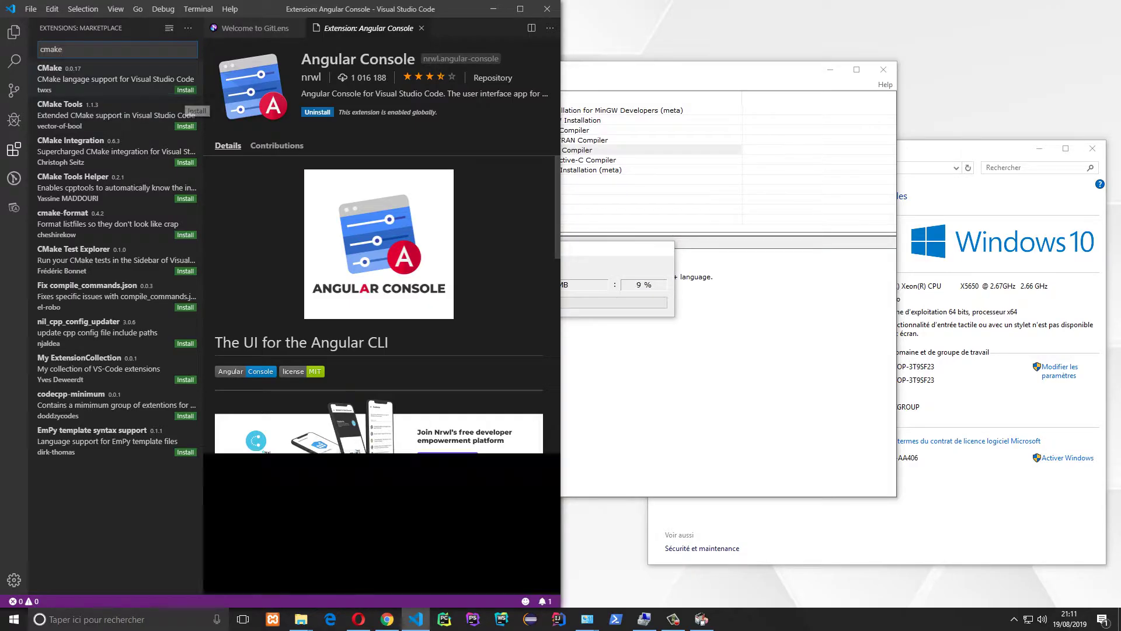
Search the extension marketplace for symfony and open the Symfony Console extension's details.
left_click_drag(66, 49, 17, 60)
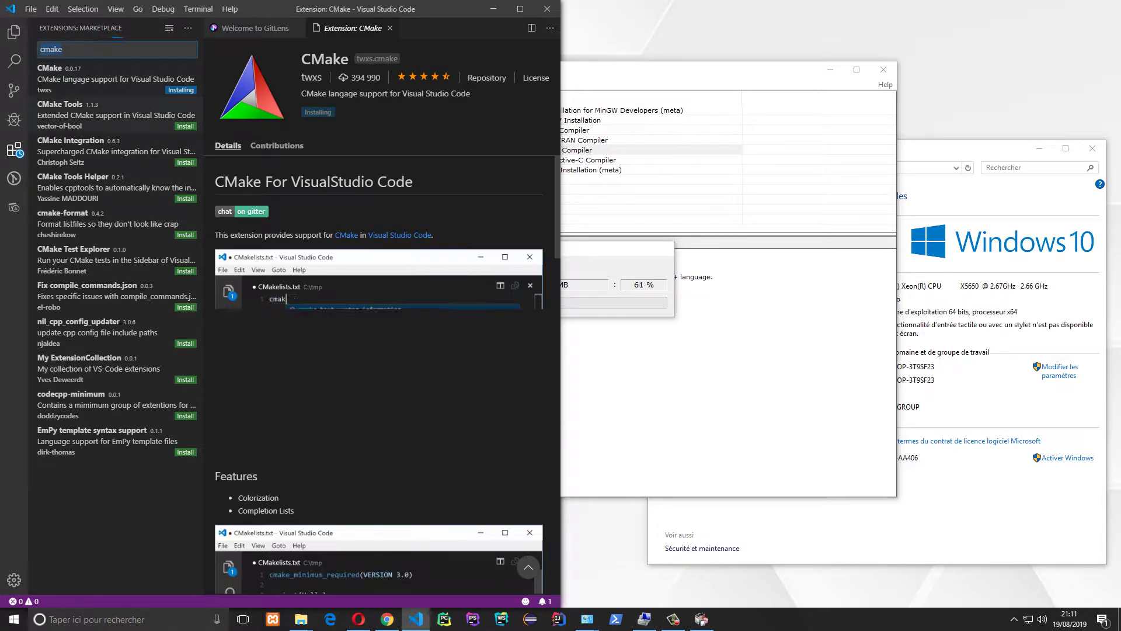
type("sy")
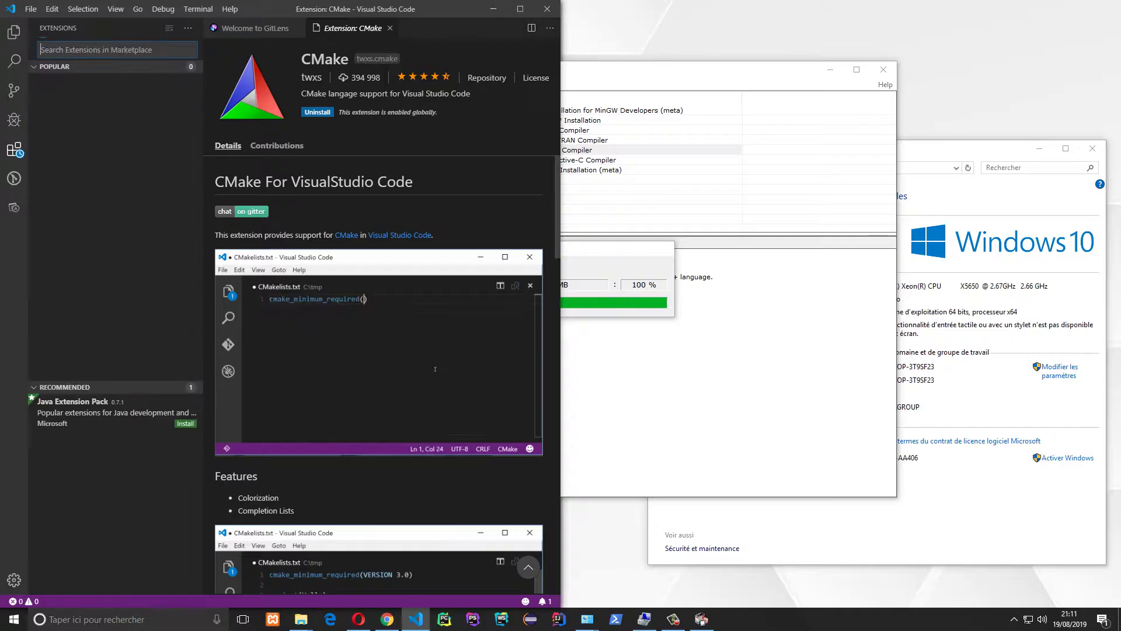
type("fomn")
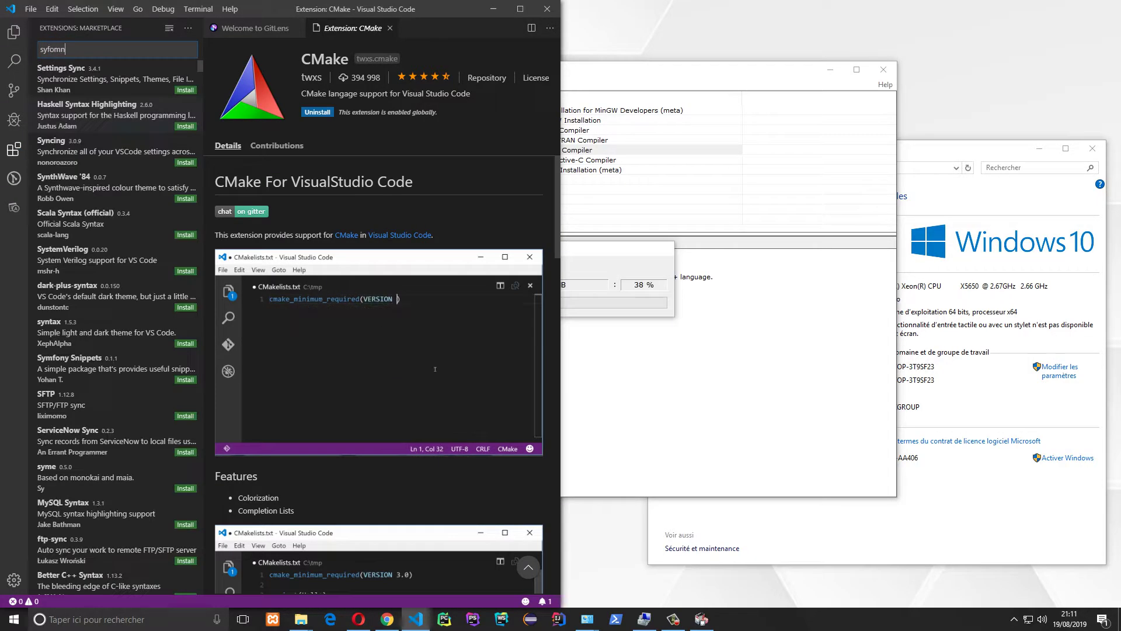
type("y")
key("BackSpace")
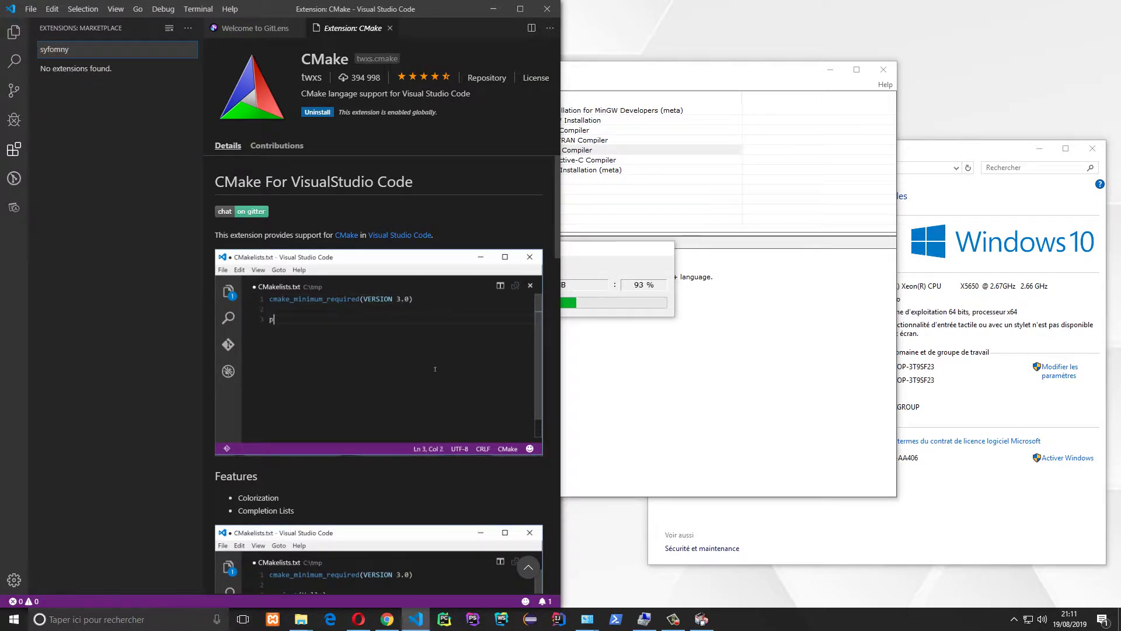
key("BackSpace")
key("BackSpace")
key("BackSpace")
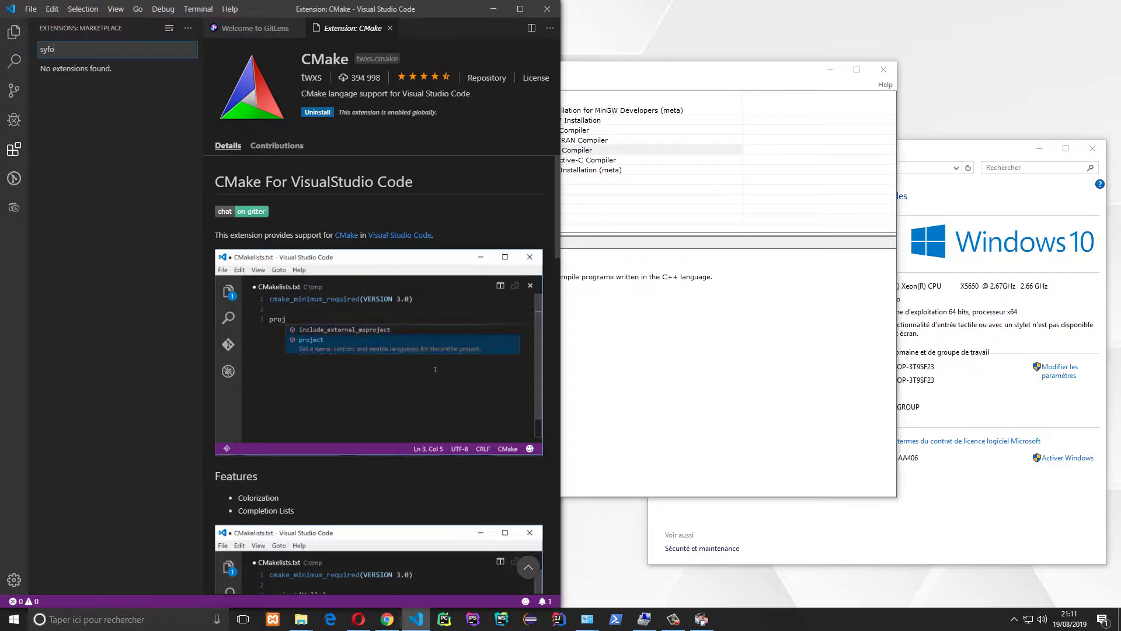
type("n")
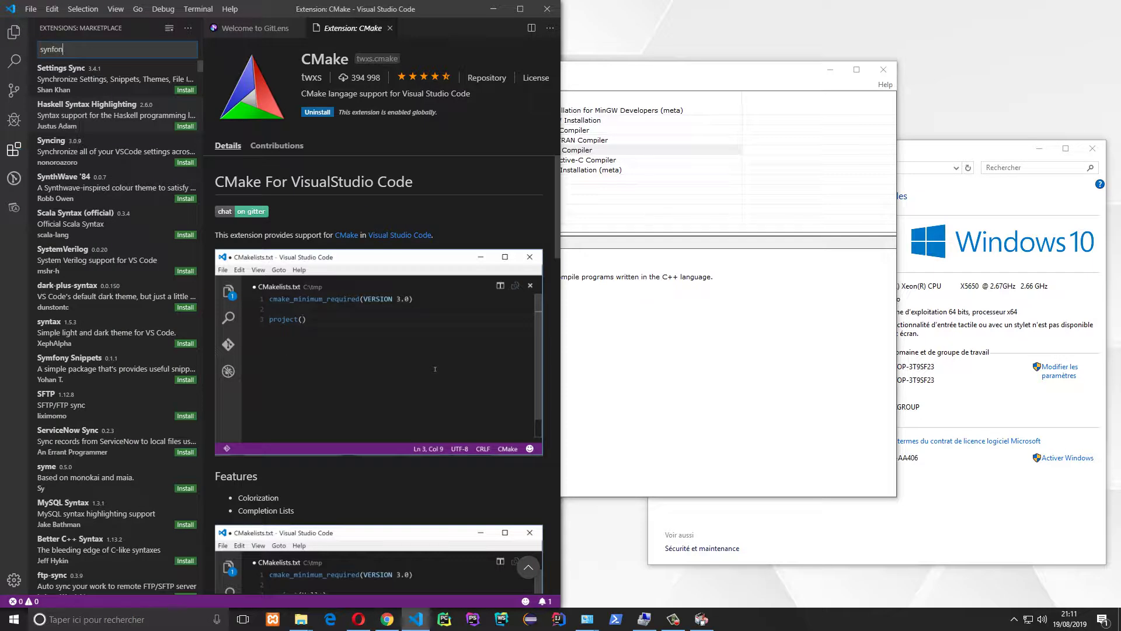
type("tony")
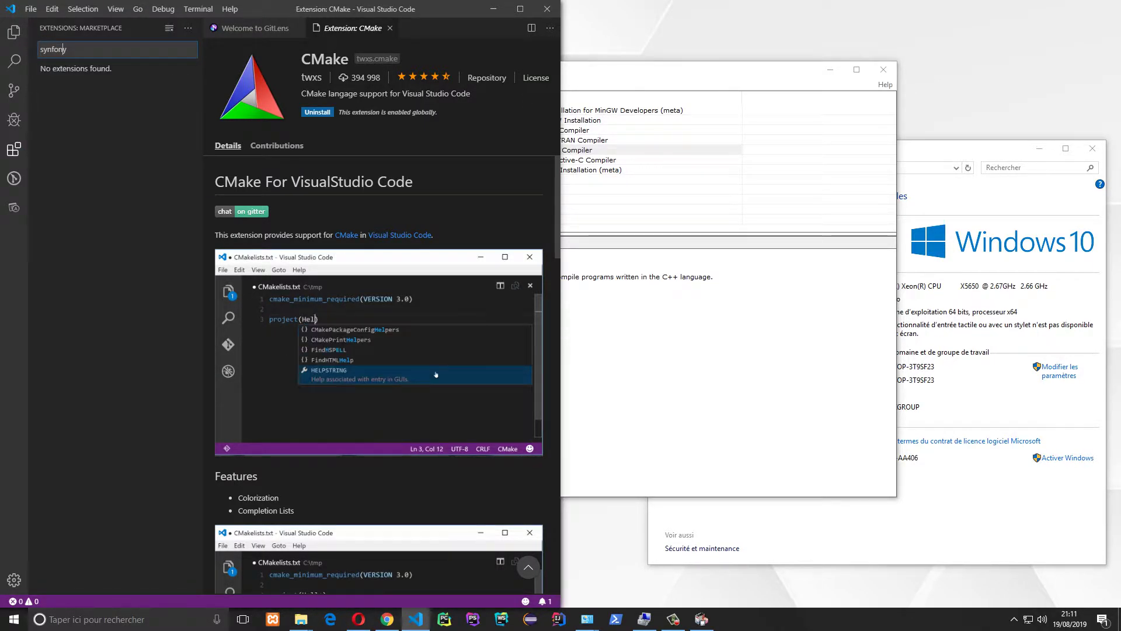
key("Left")
key("Left")
key("Left")
key("Left")
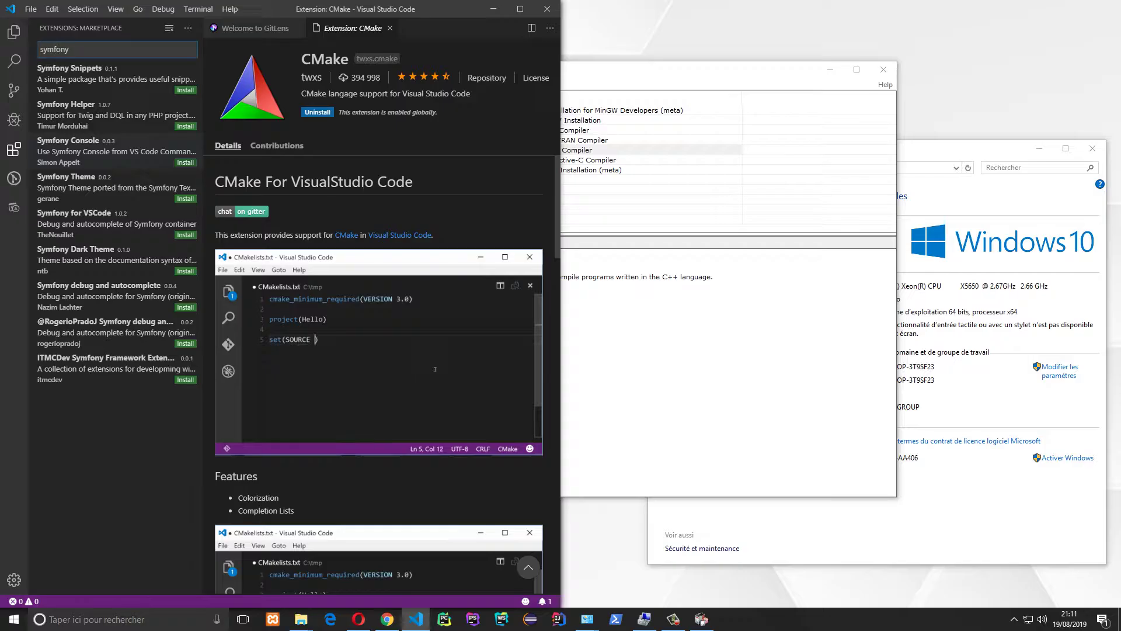
left_click(117, 151)
Switch to MinGW Installation Manager and close the Applying Scheduled Changes dialogue.
left_click(724, 351)
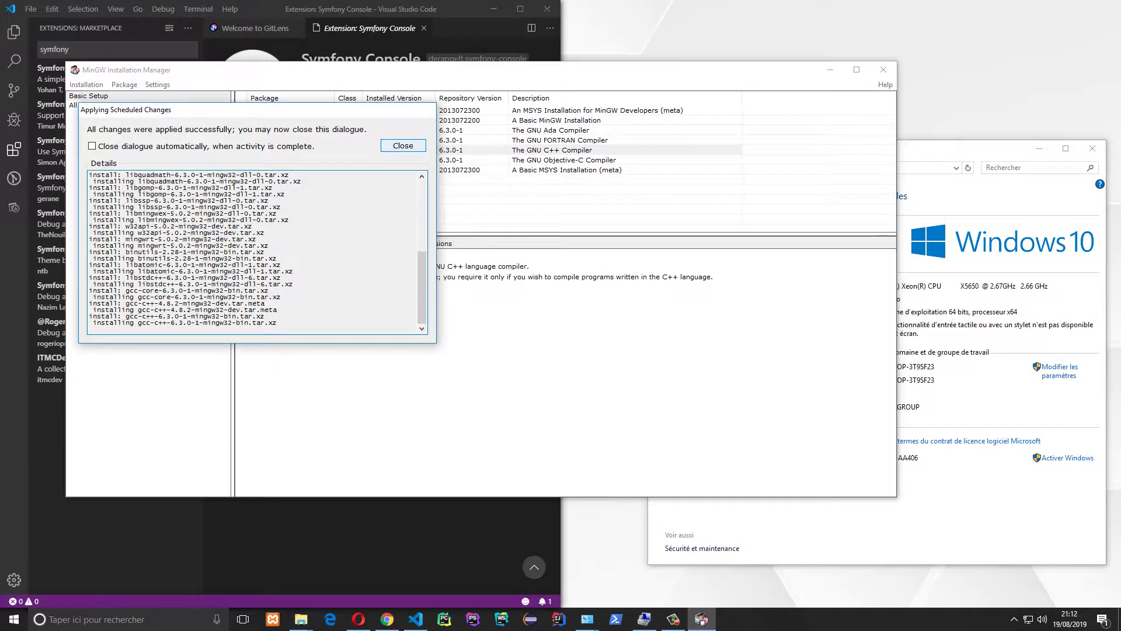
left_click(403, 146)
Switch to the File Explorer window showing the bin folder, open drive SAVE_HERE (G:) in it and maximize the window.
left_click(301, 618)
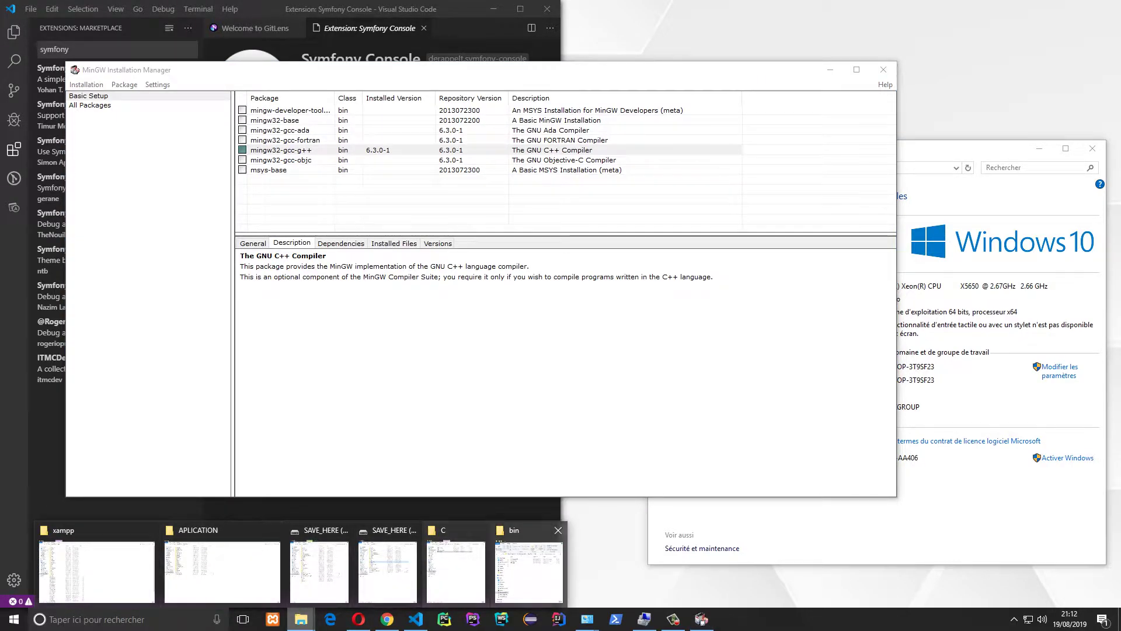
left_click(528, 571)
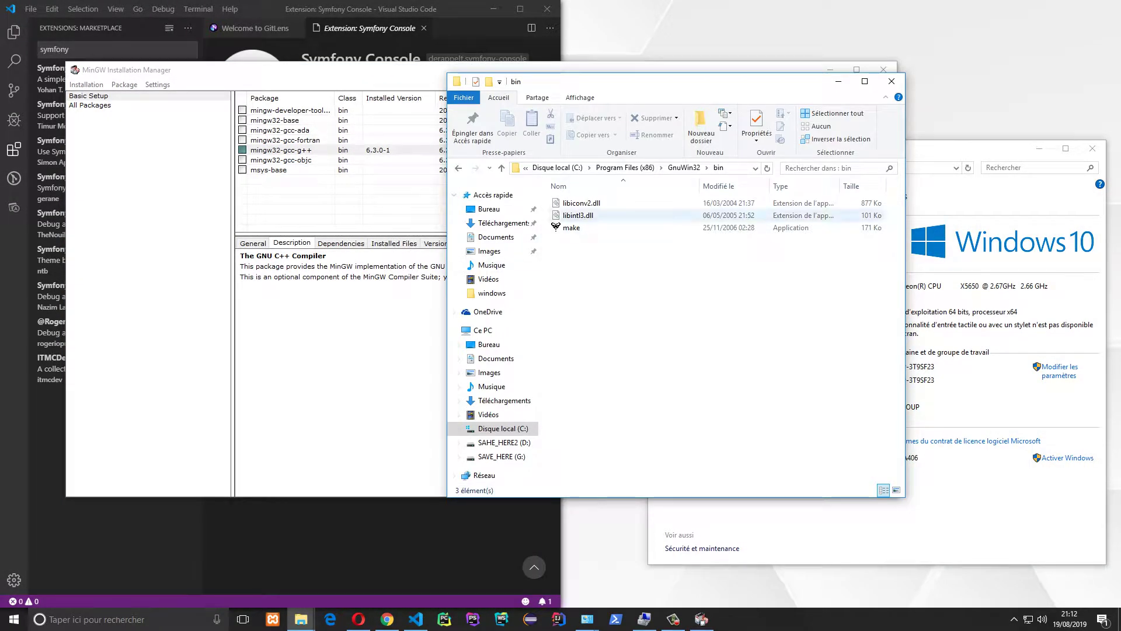
left_click(502, 456)
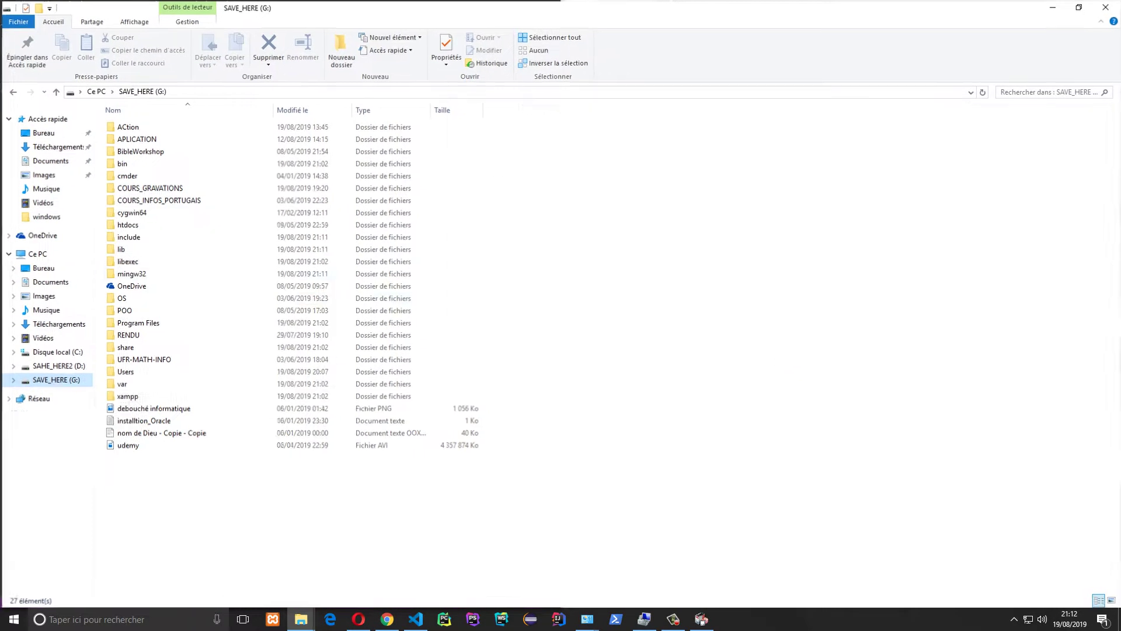
left_click(865, 81)
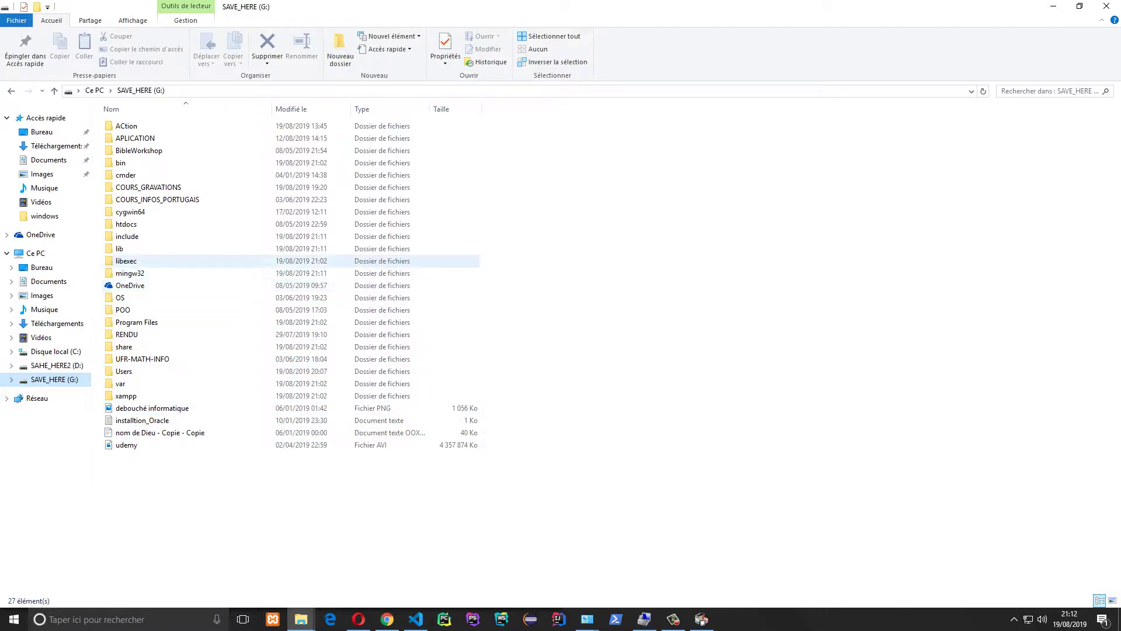
Look through the include folder on the G: drive, and return to the drive's root.
left_click(129, 272)
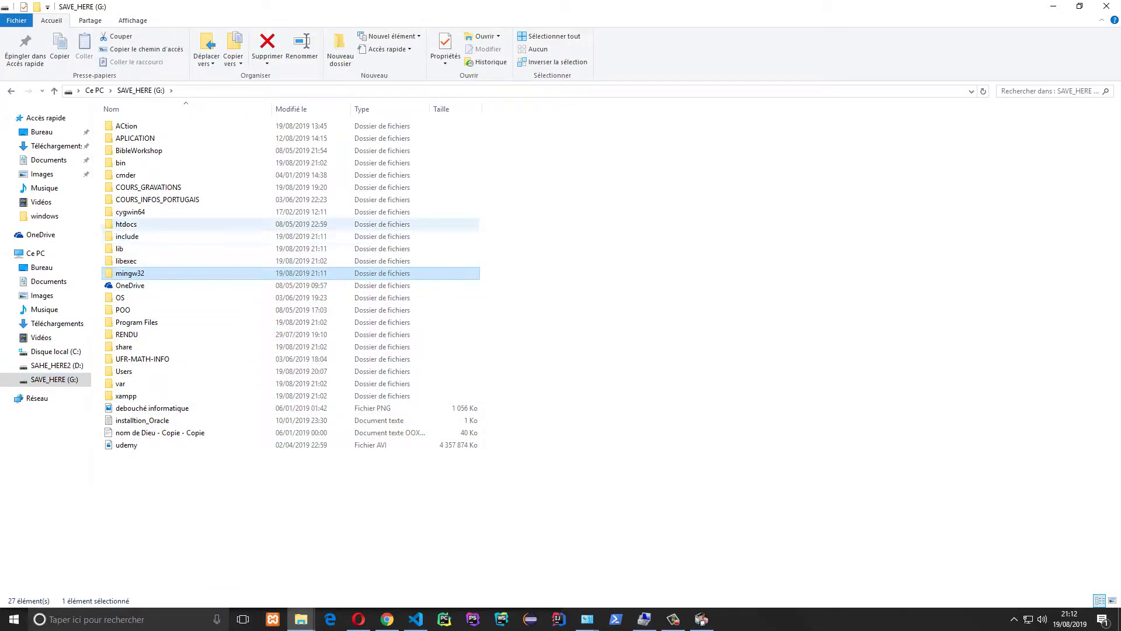
double_click(126, 236)
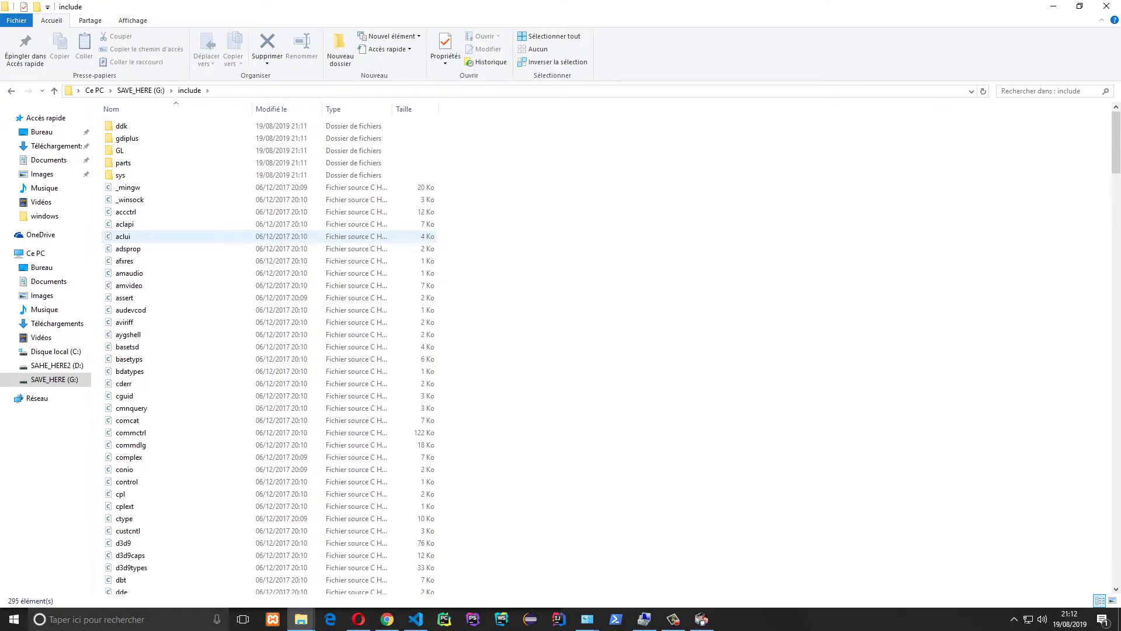
scroll(142, 275, "down", 3)
key("alt+Left")
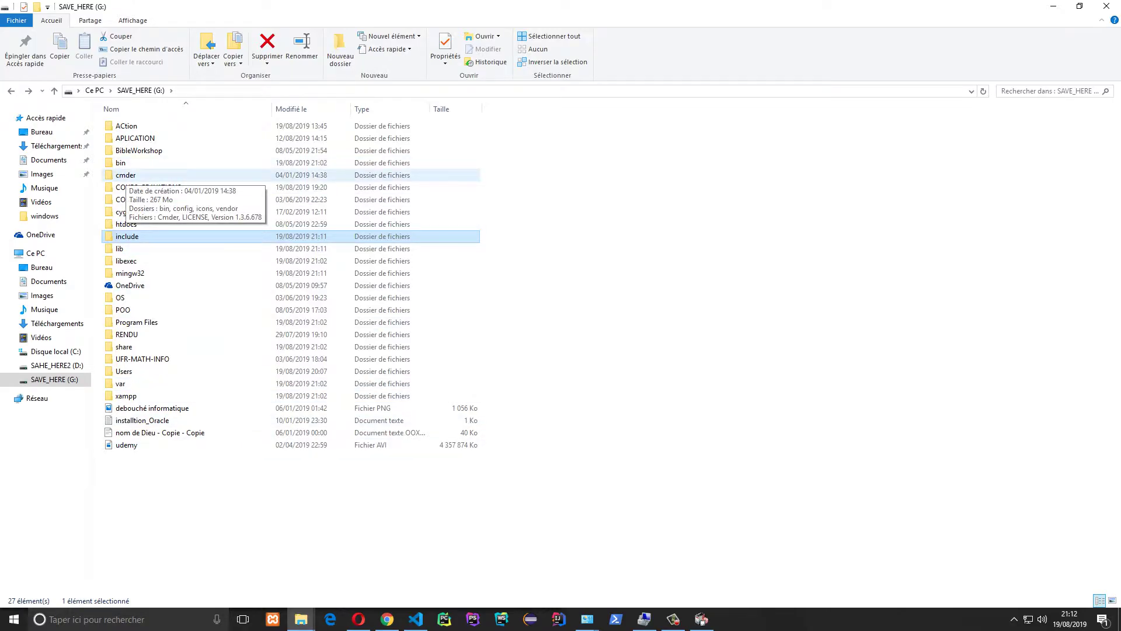
Cut the bin, include, lib, libexec, mingw32, share and var folders from the root of the G: drive.
left_click(123, 163)
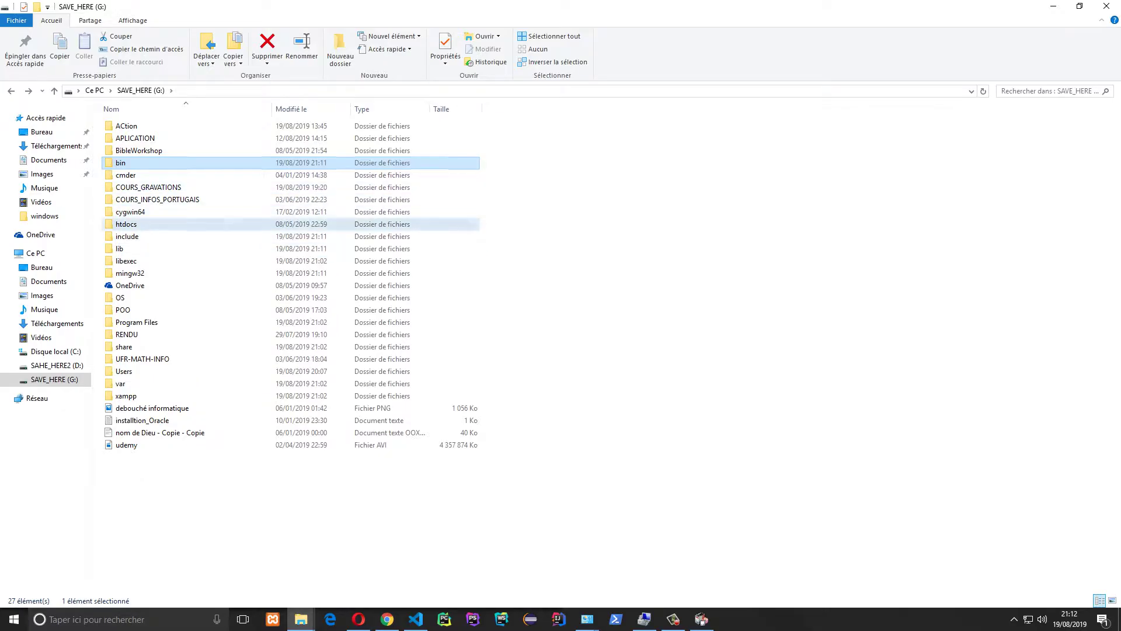
left_click(134, 237, "ctrl")
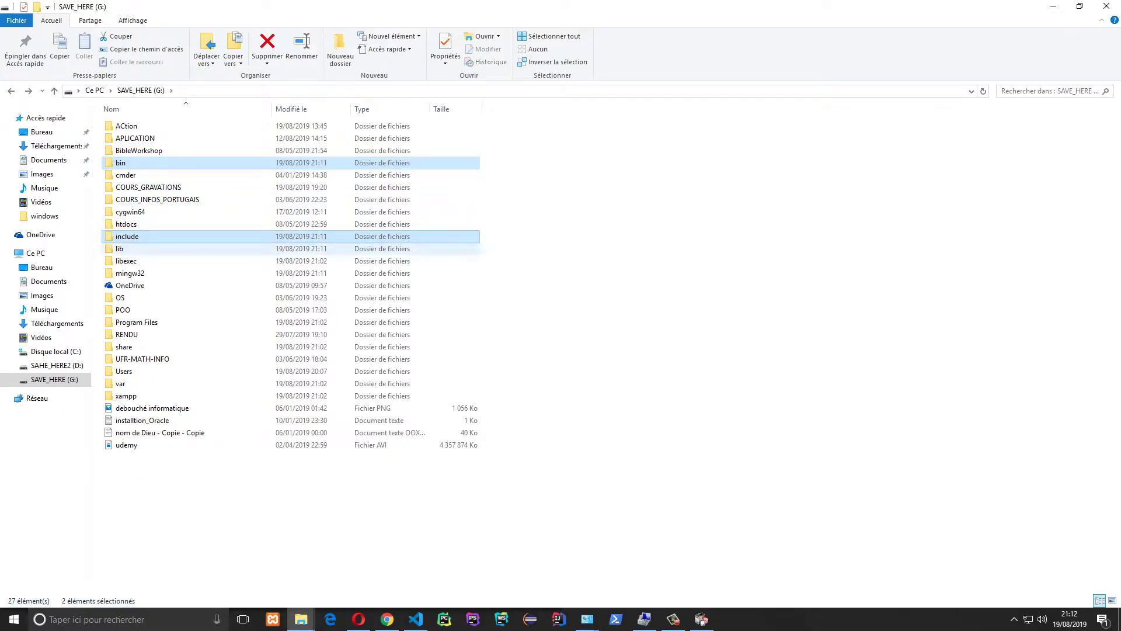
left_click(134, 248, "ctrl")
left_click(134, 261, "ctrl")
left_click(134, 274, "ctrl")
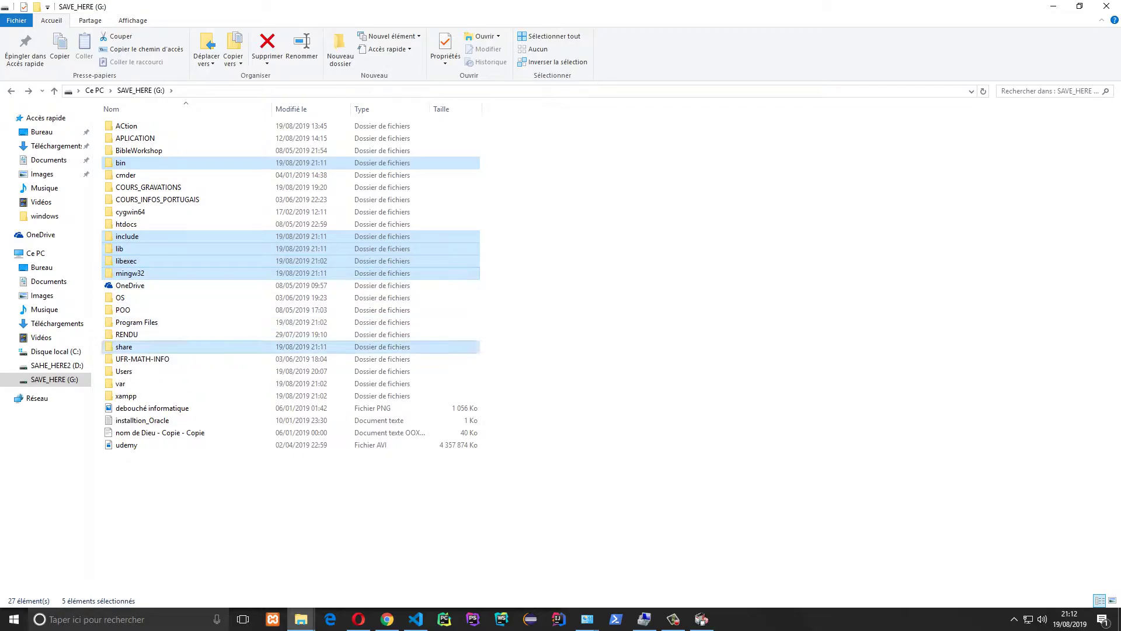
left_click(120, 383, "ctrl")
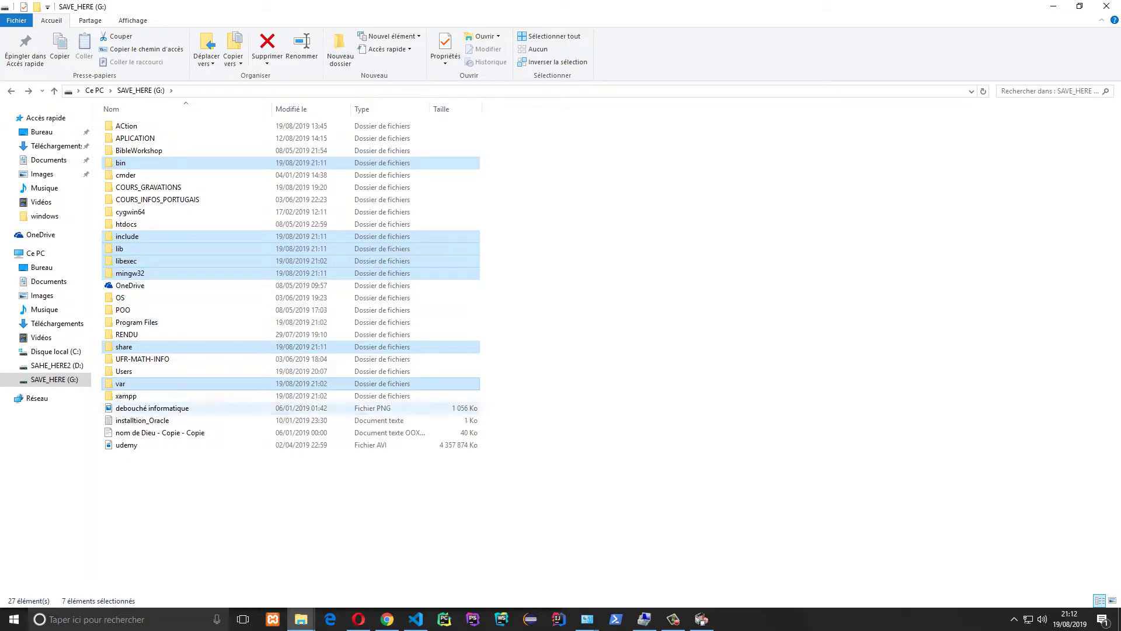
left_click(126, 444, "ctrl")
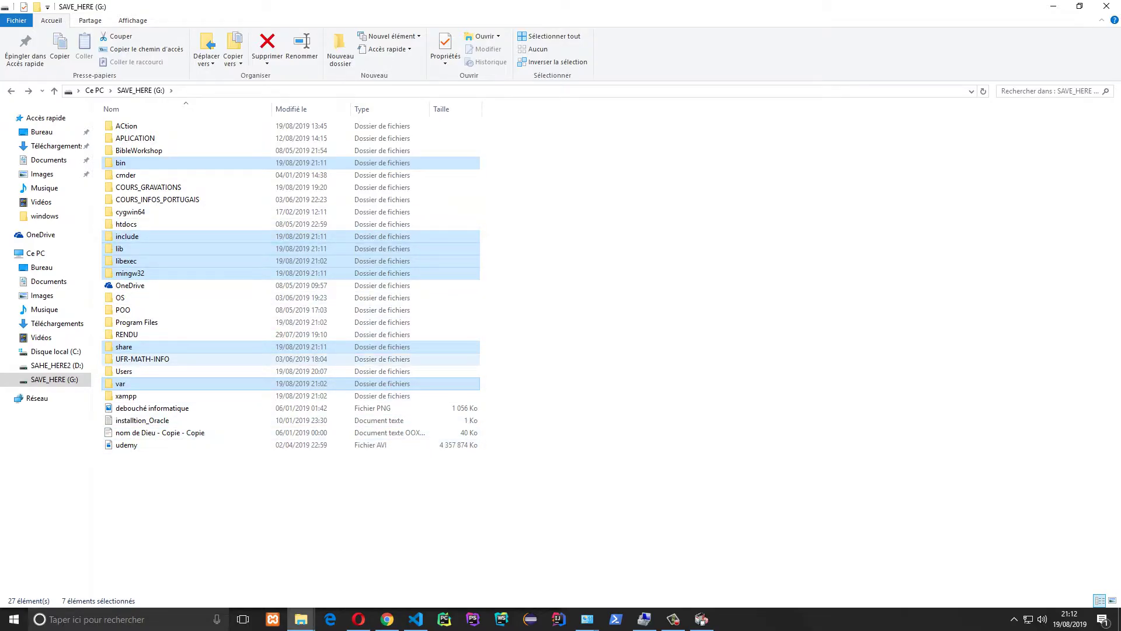
Create a folder named MingWG in the root of the G: drive and paste the cut folders into it.
left_click(339, 49)
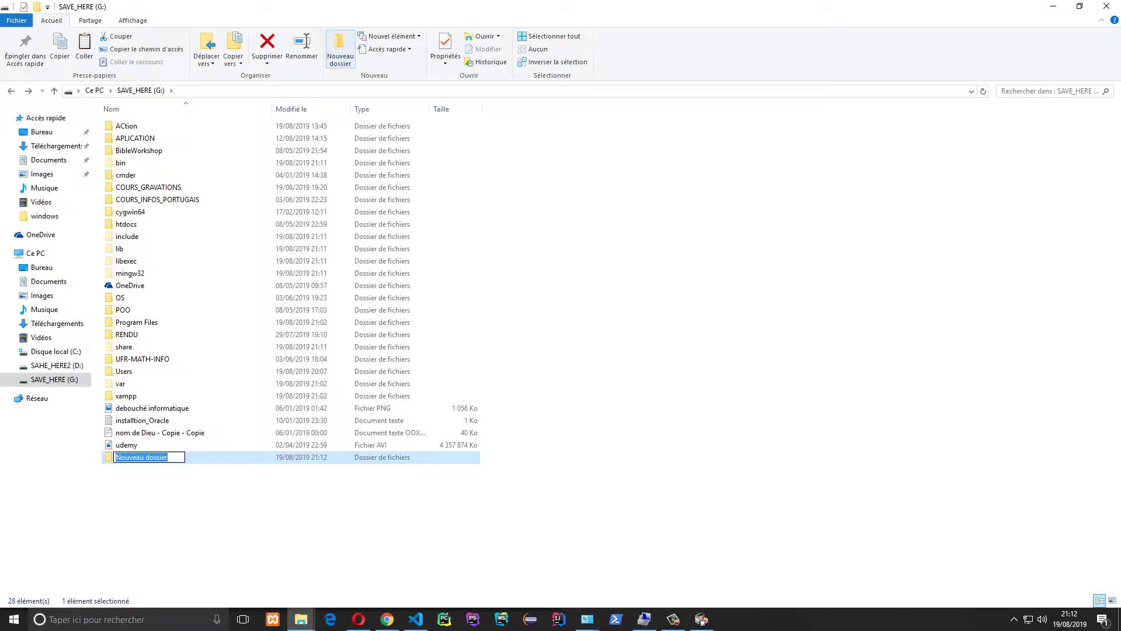
type("Ming")
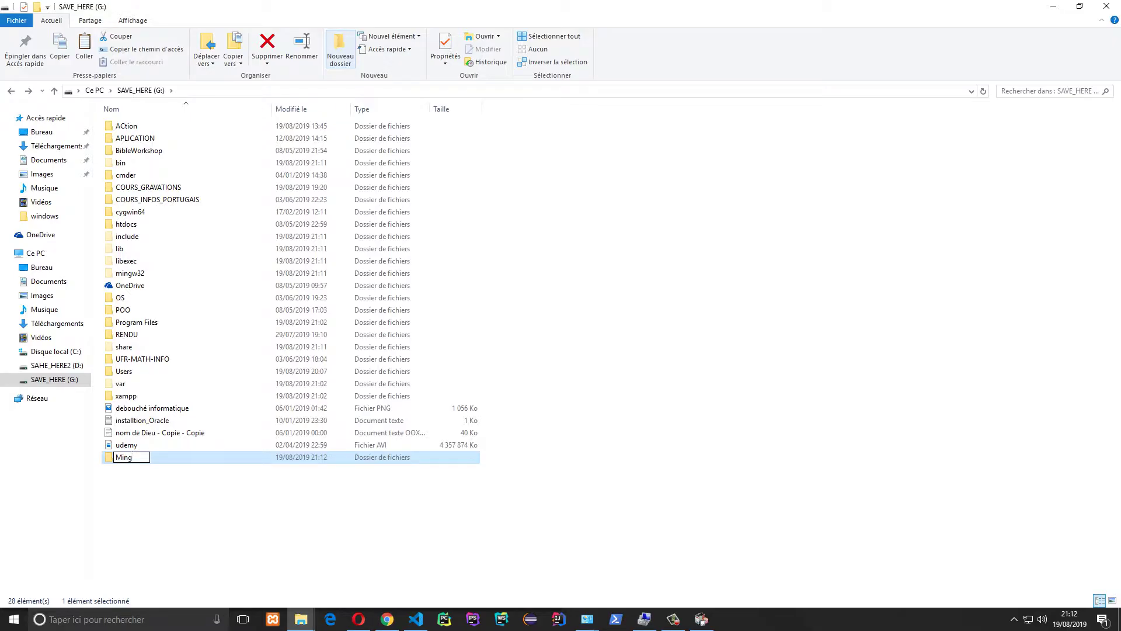
type("WG")
key("Return")
key("Return")
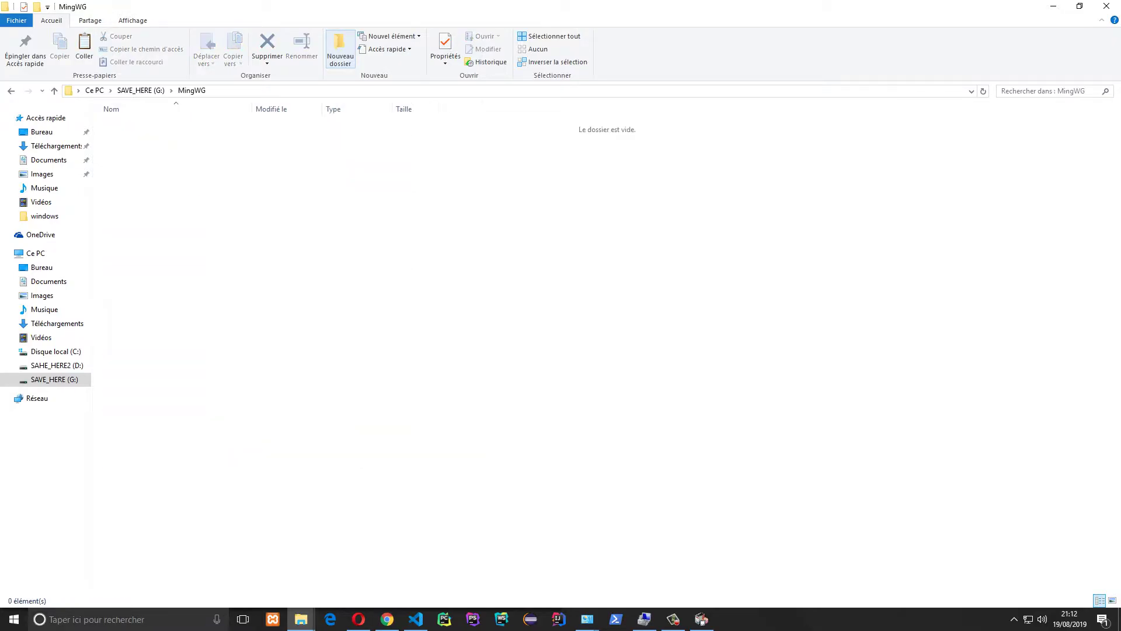
key("ctrl+v")
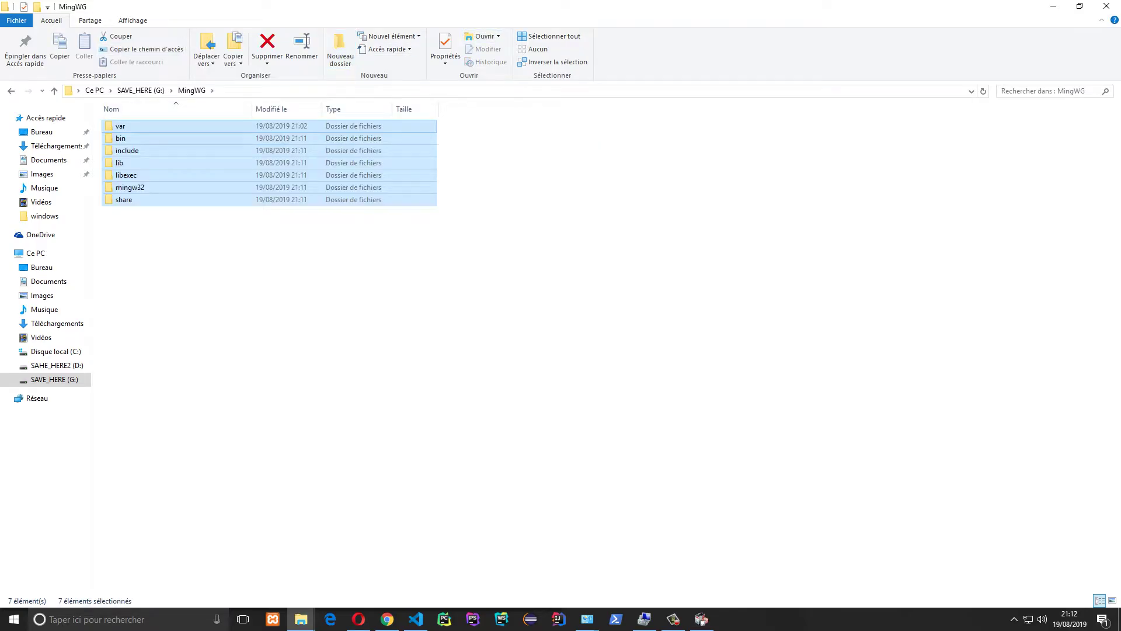
Return to the root of the G: drive and check its remaining folders, including MingWG and Program Files.
left_click(54, 91)
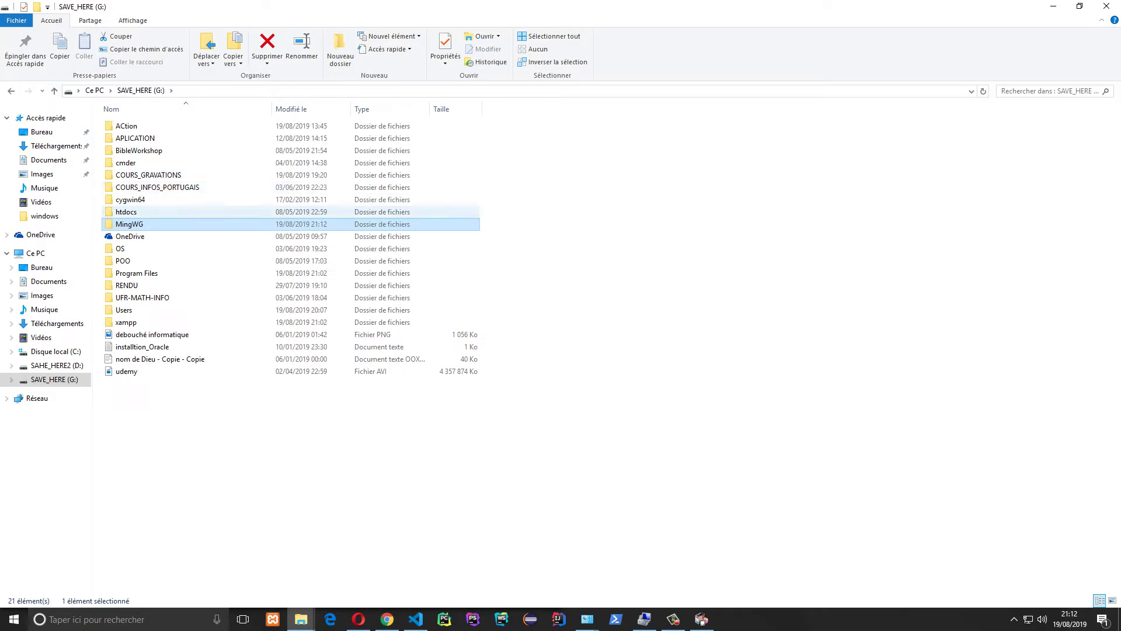
left_click(140, 199)
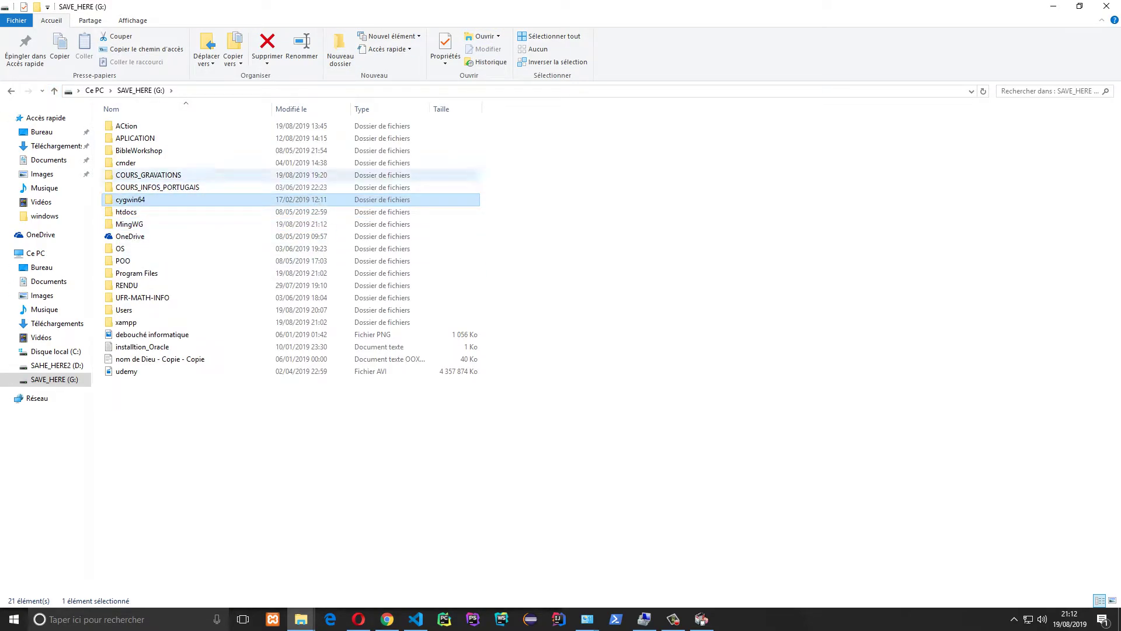
left_click(129, 224)
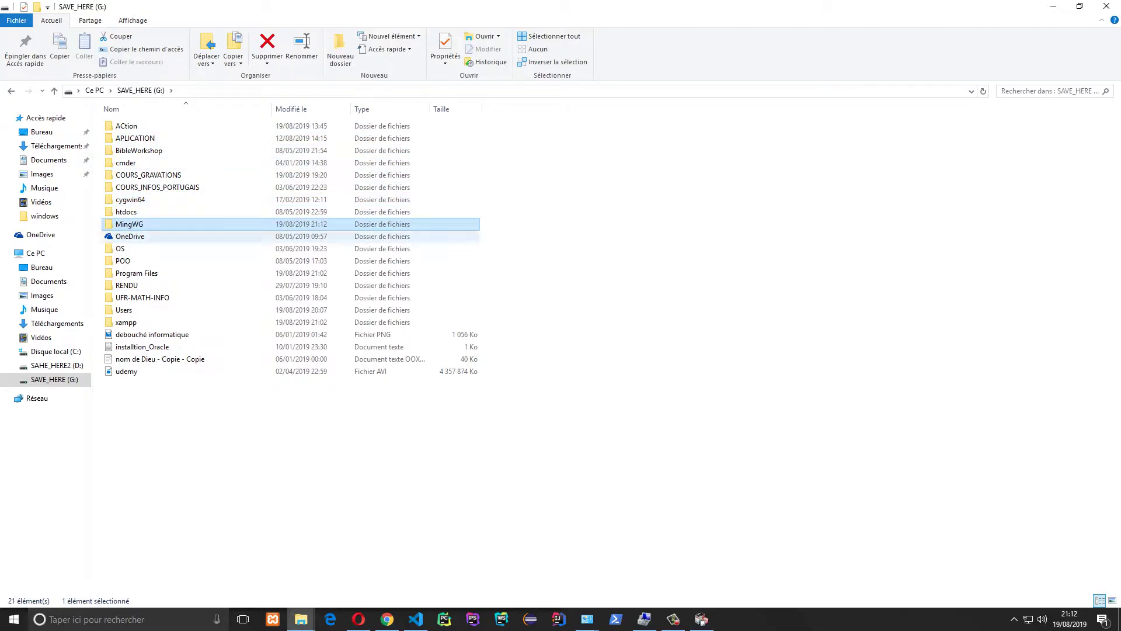
left_click(137, 272)
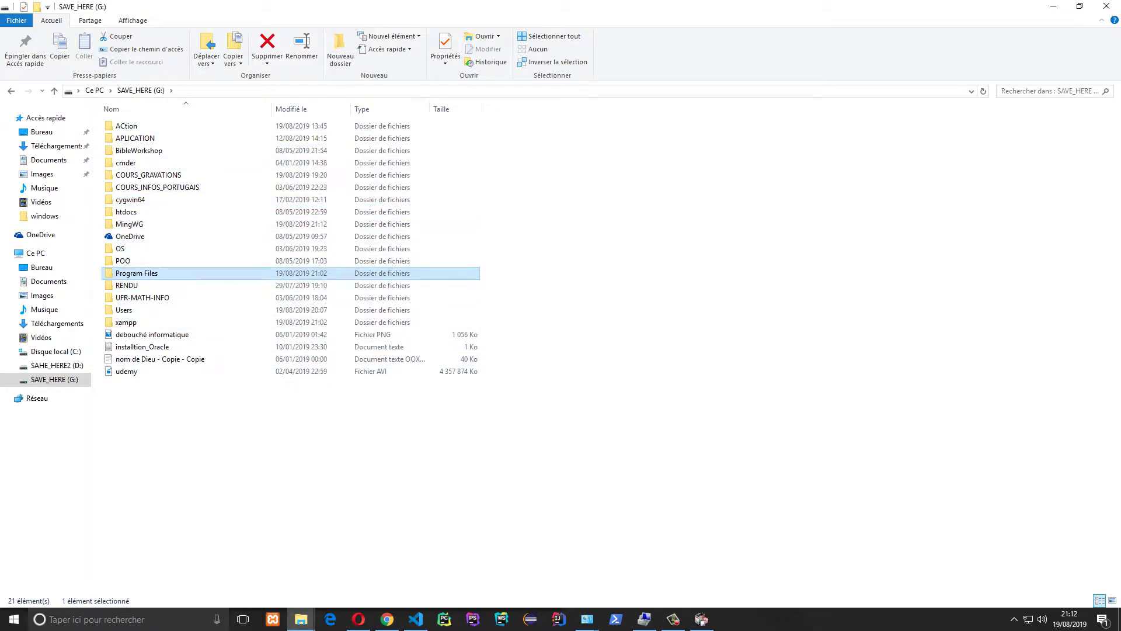
Open the bin folder inside MingWG and examine the compiler programs such as cpp and gcc.
double_click(129, 224)
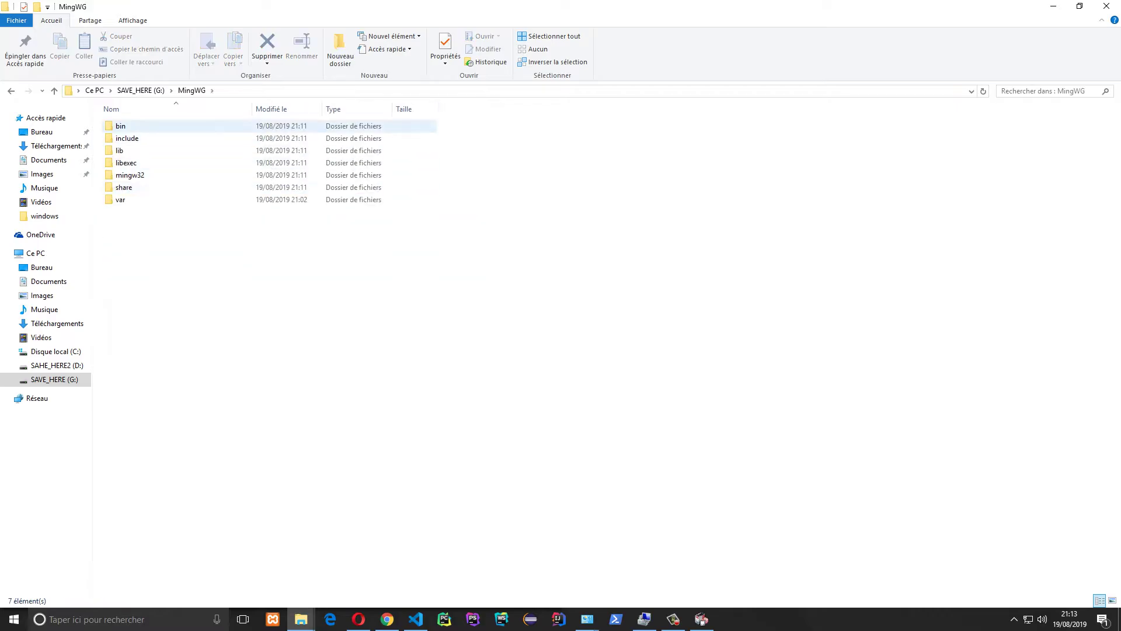
double_click(121, 126)
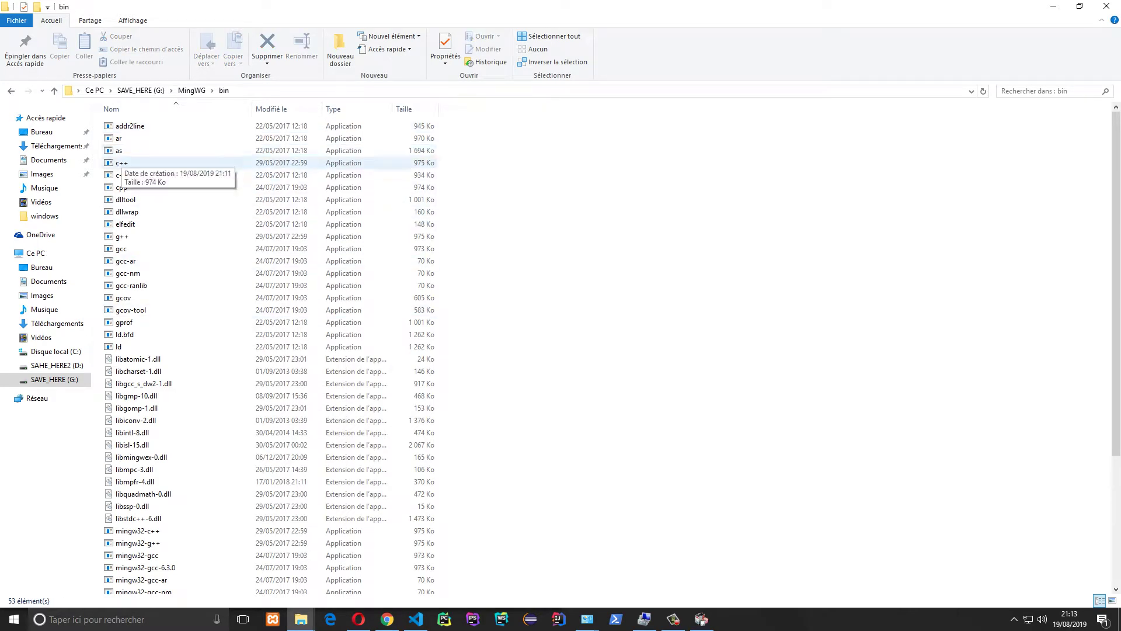
left_click(121, 163)
left_click(121, 187)
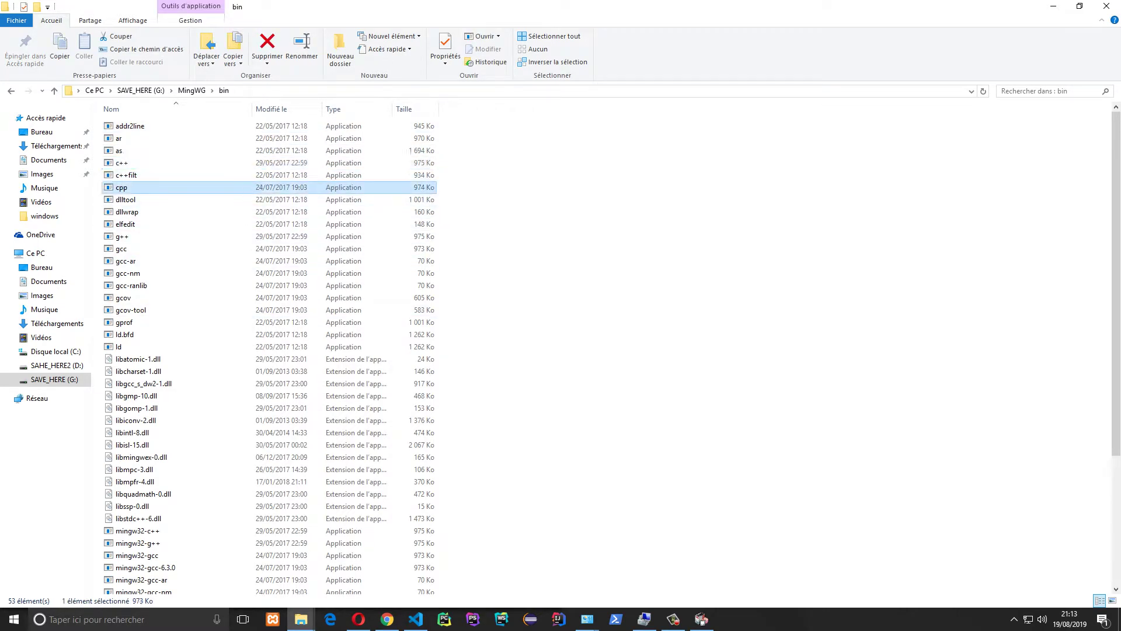
left_click(121, 248)
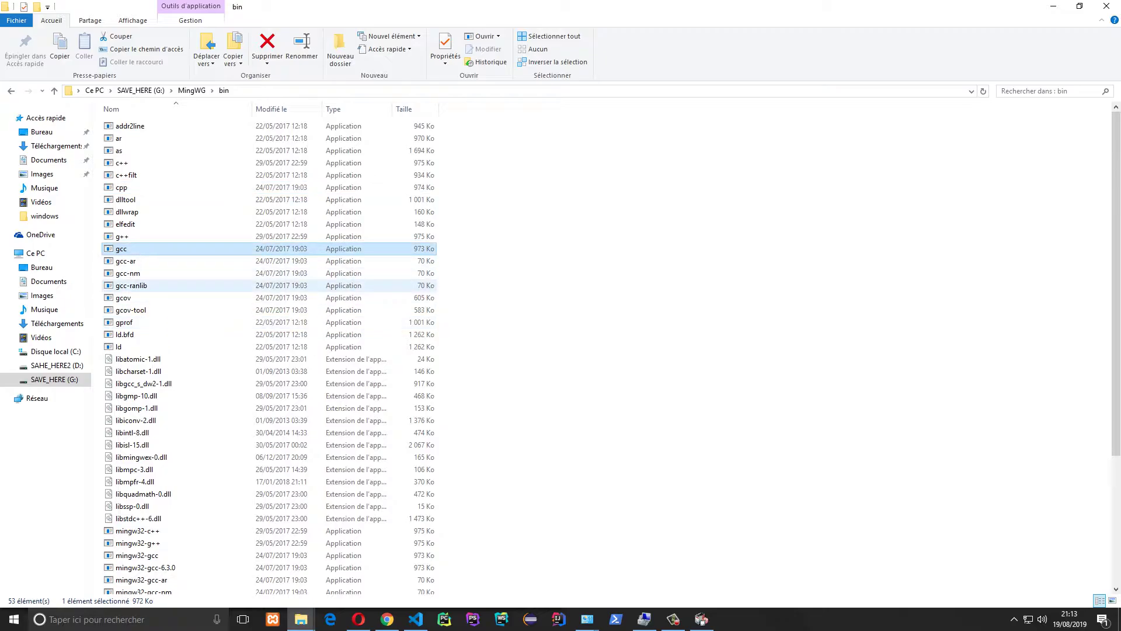
Copy the full path of the bin folder inside MingWG and minimise the folder window.
scroll(233, 367, "down", 5)
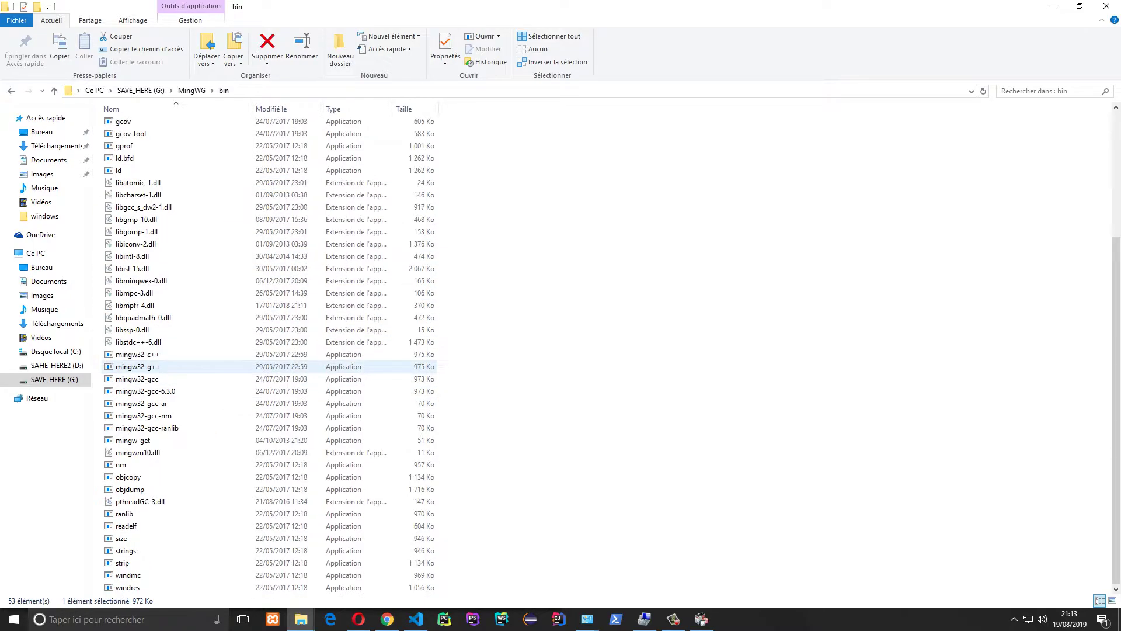
scroll(169, 350, "up", 5)
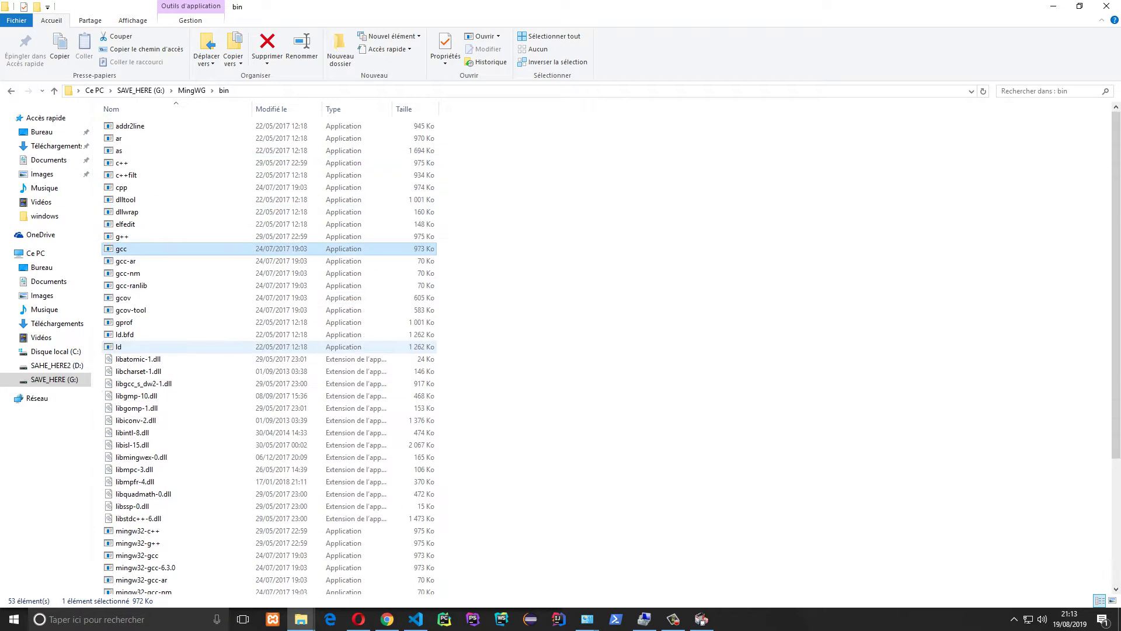
key("alt+d")
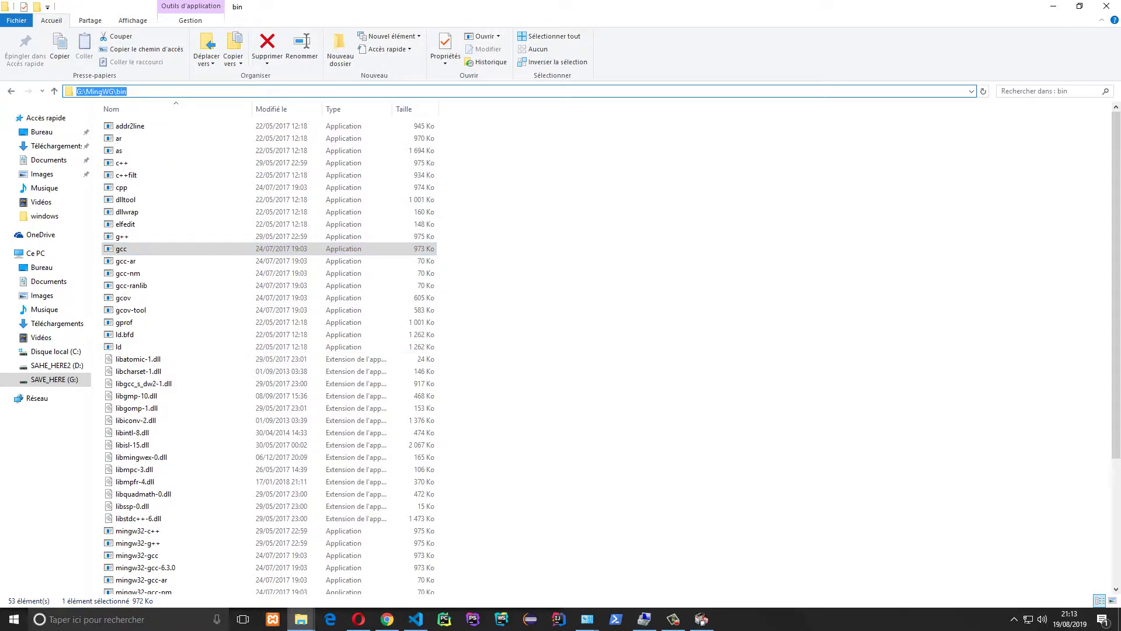
left_click(1053, 7)
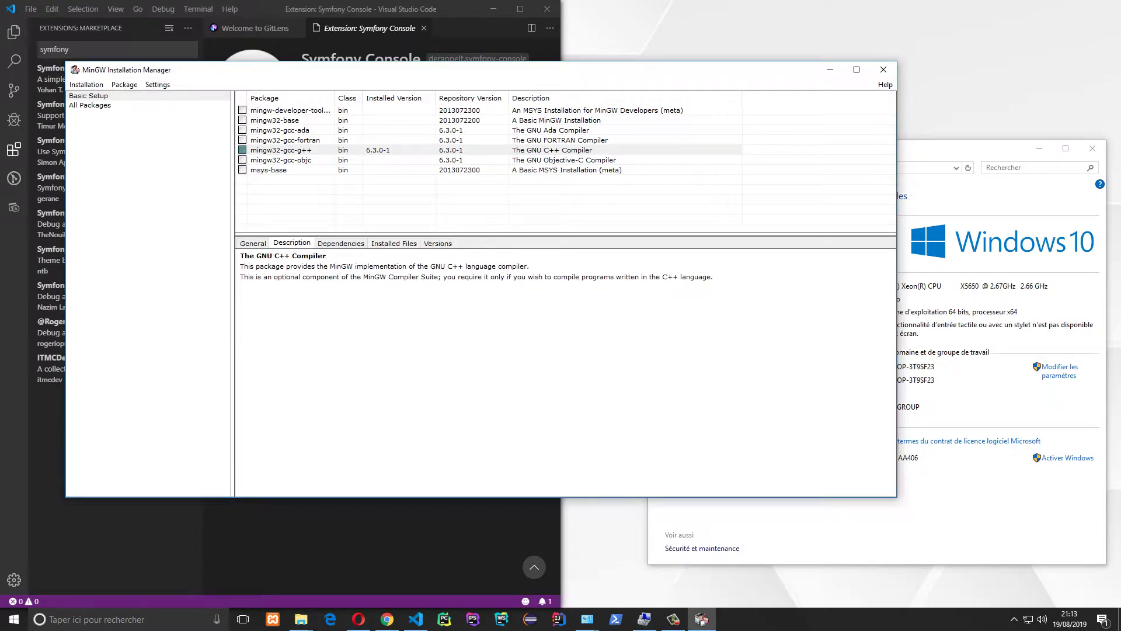
Open the user Path environment variable for editing from the advanced system settings.
left_click(967, 150)
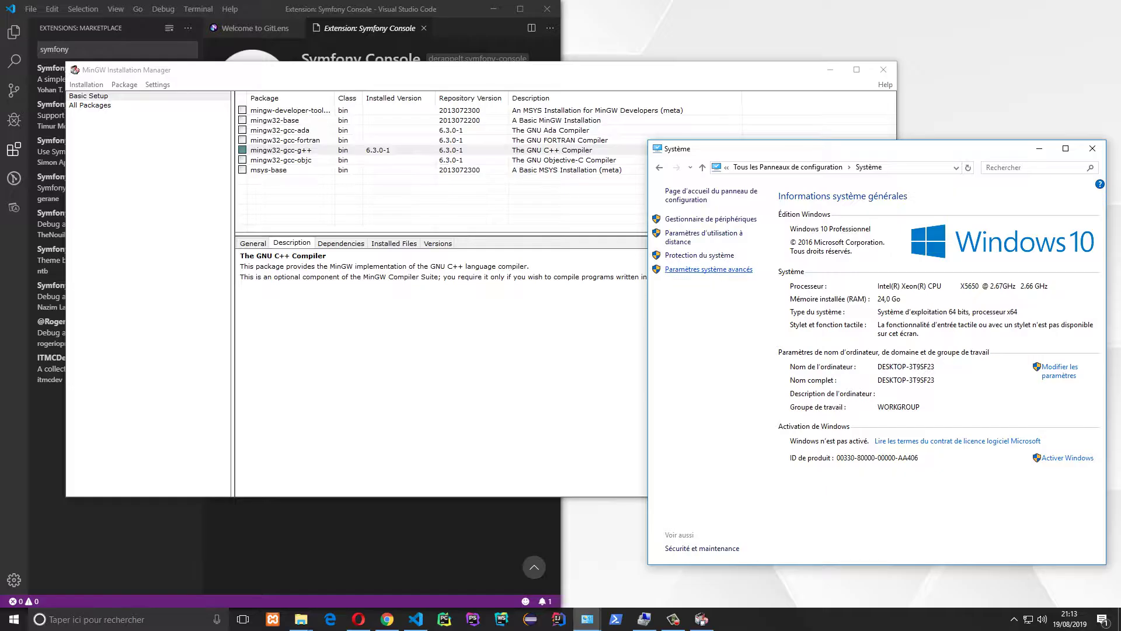
left_click(708, 269)
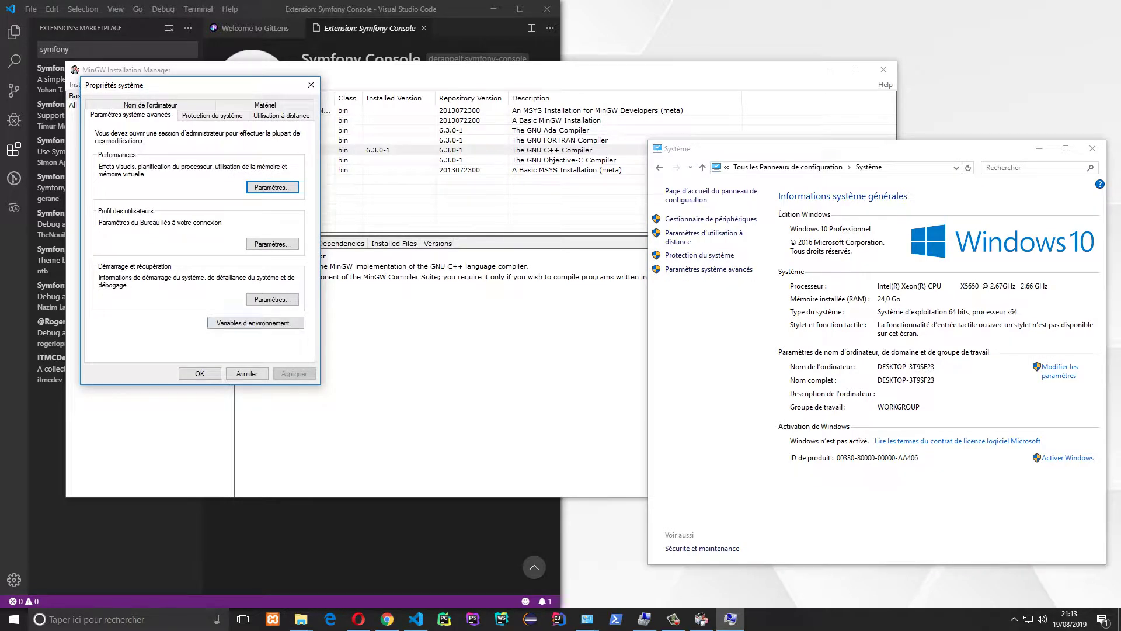
left_click(255, 322)
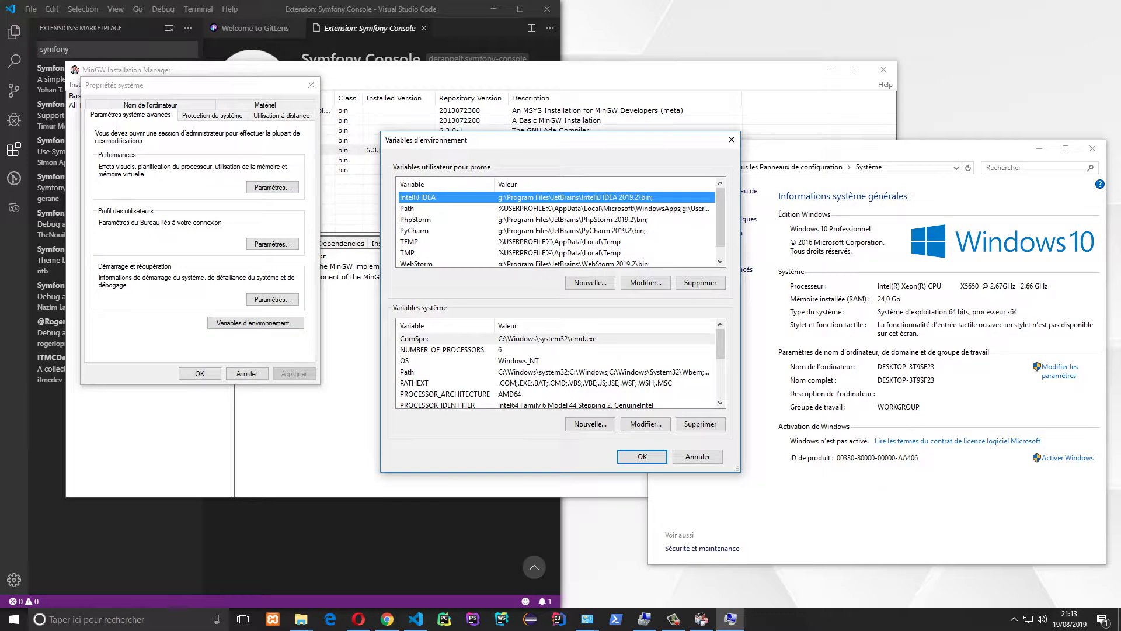
left_click(555, 209)
left_click(645, 283)
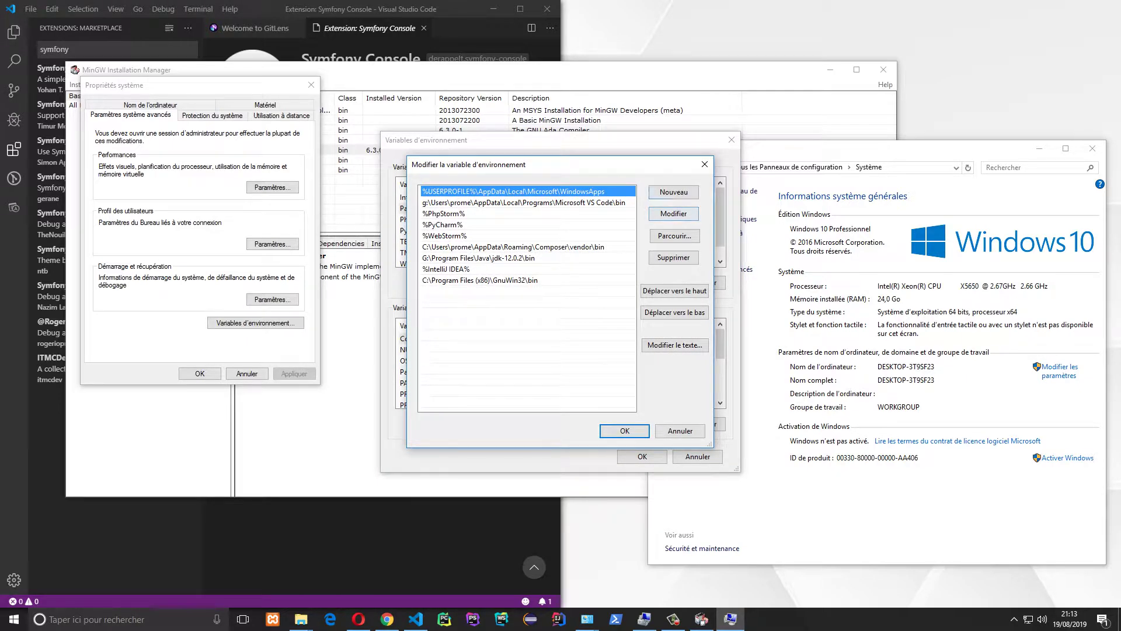
Add G:\MingWG\bin as a new entry in the user Path variable and confirm all the system dialogs.
left_click(673, 191)
type("G:\\MingWG\\bin")
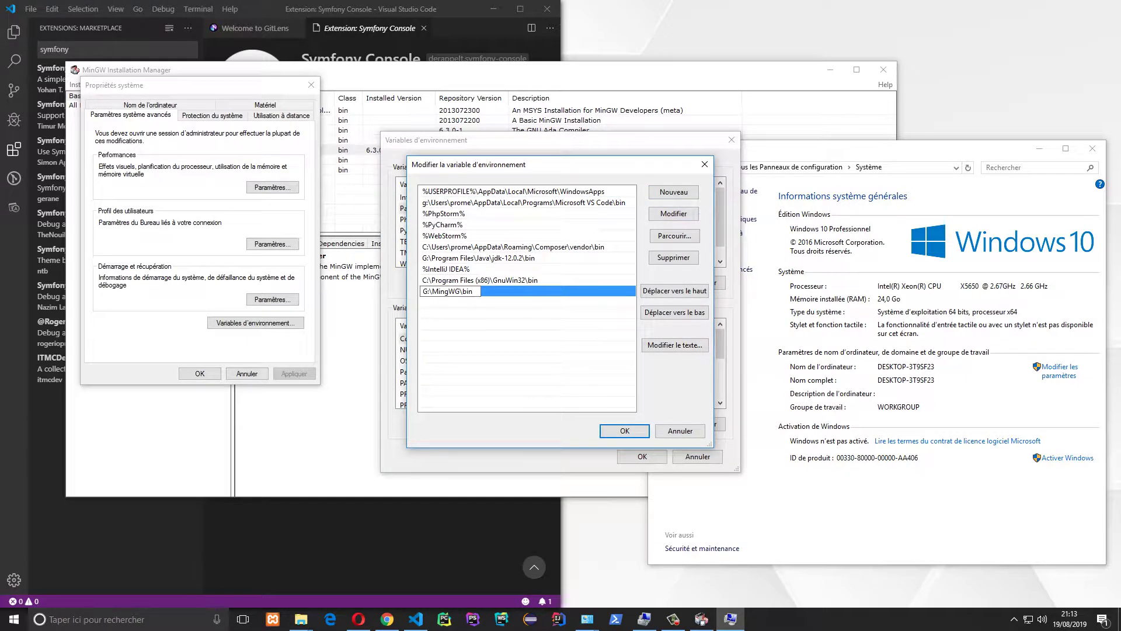
left_click(625, 431)
left_click(642, 456)
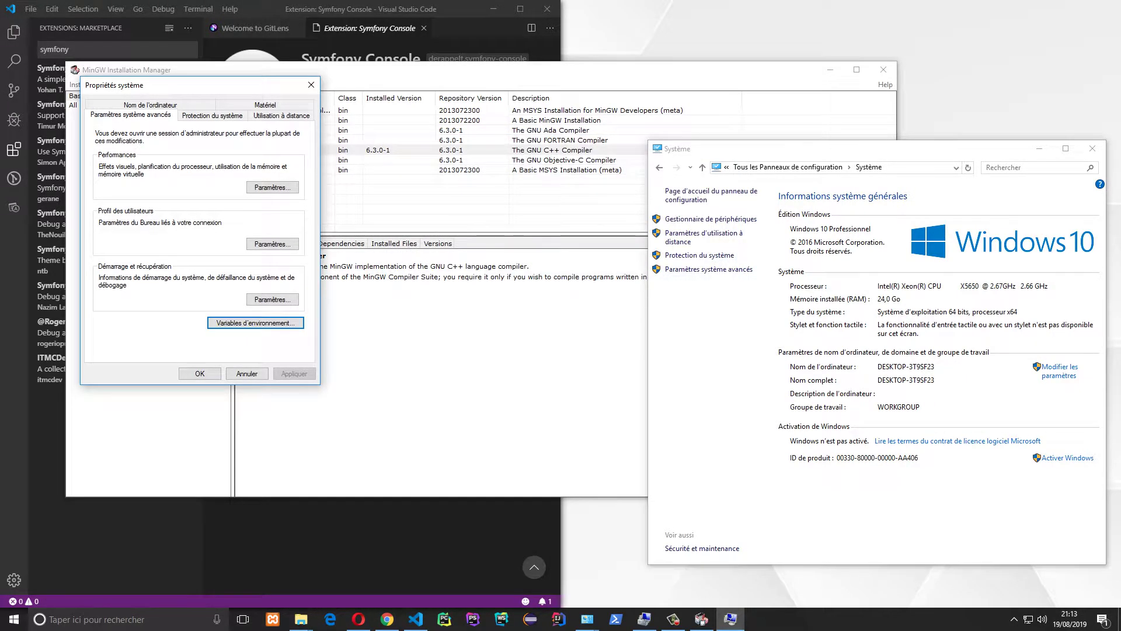
left_click(199, 374)
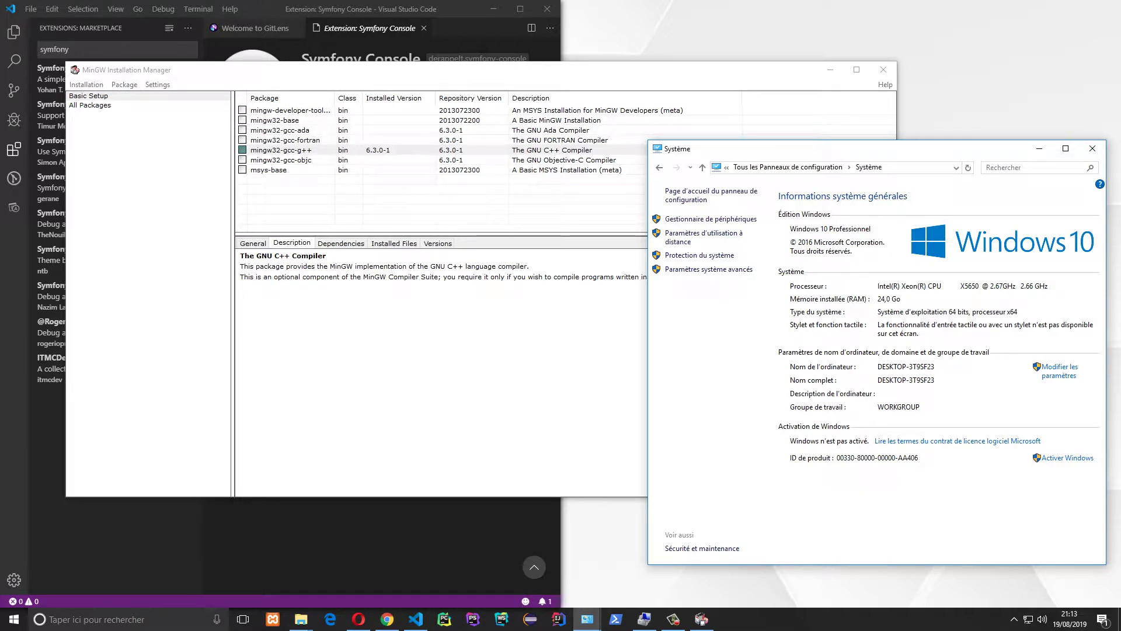
Quit the MinGW Installation Manager.
left_click(408, 70)
left_click(86, 85)
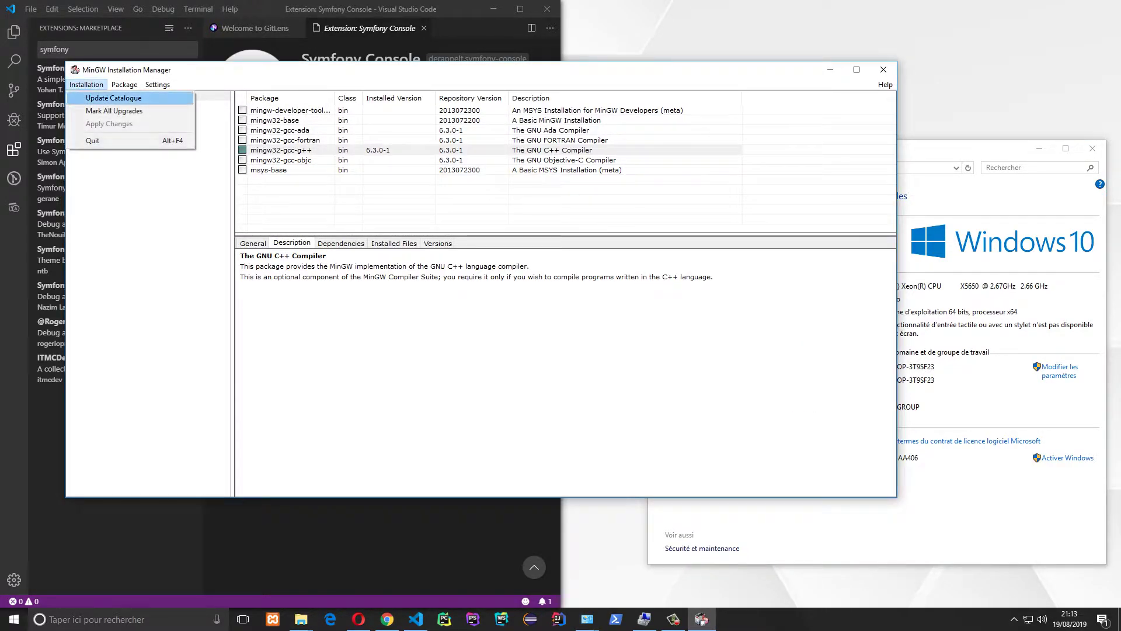
key("Up")
key("Return")
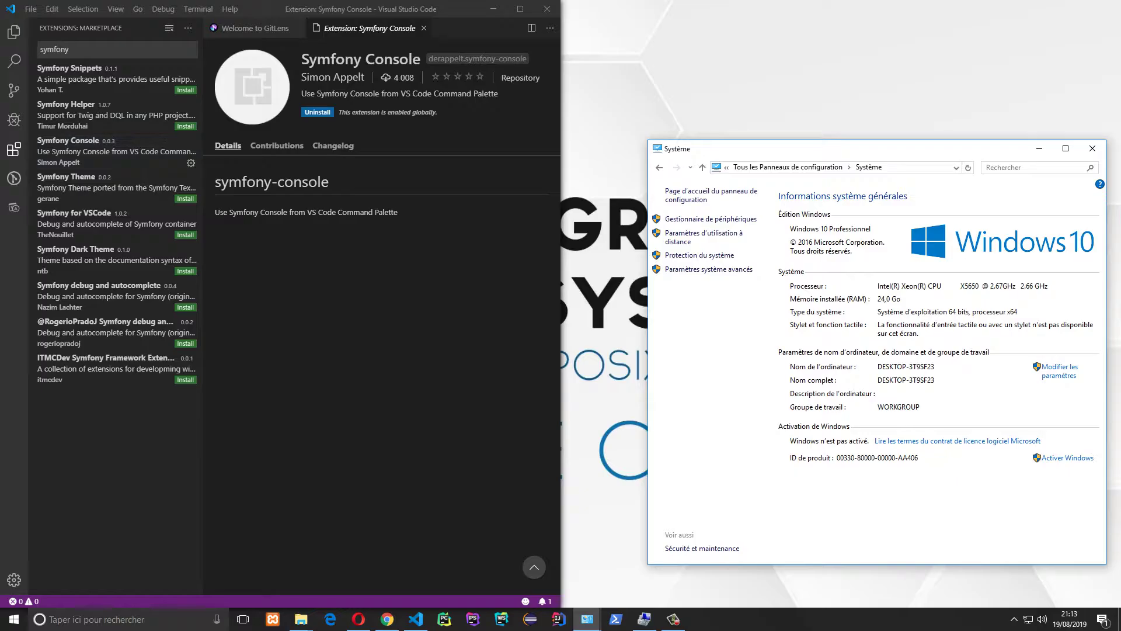
Switch to a PowerShell window, change to the Desktop\Test folder and list its files with ls.
left_click(616, 618)
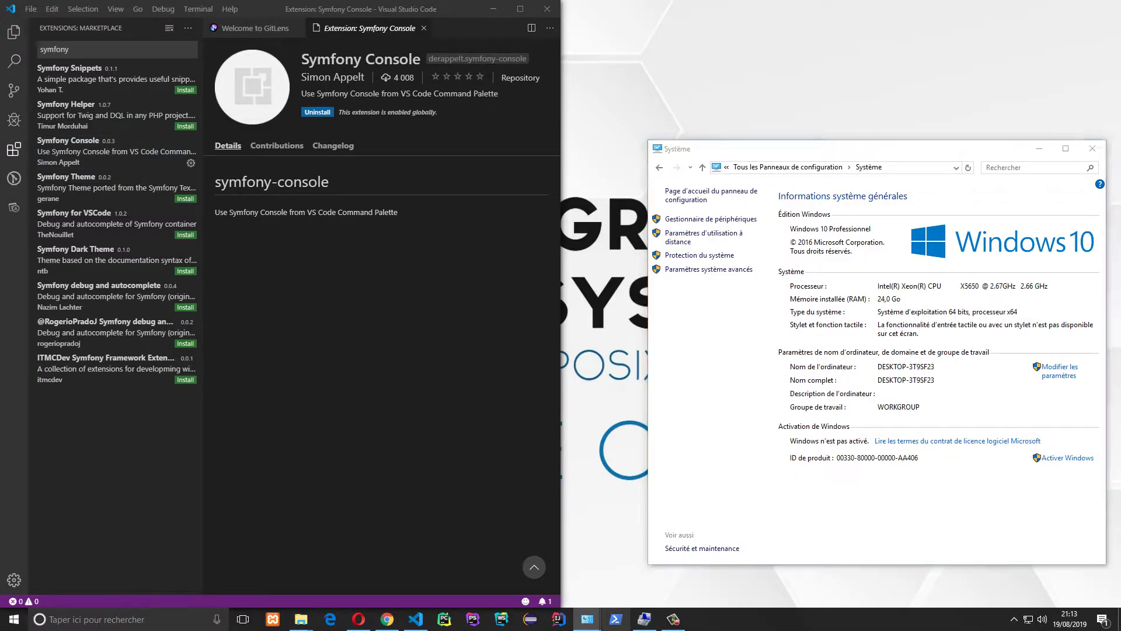
left_click_drag(251, 8, 531, 153)
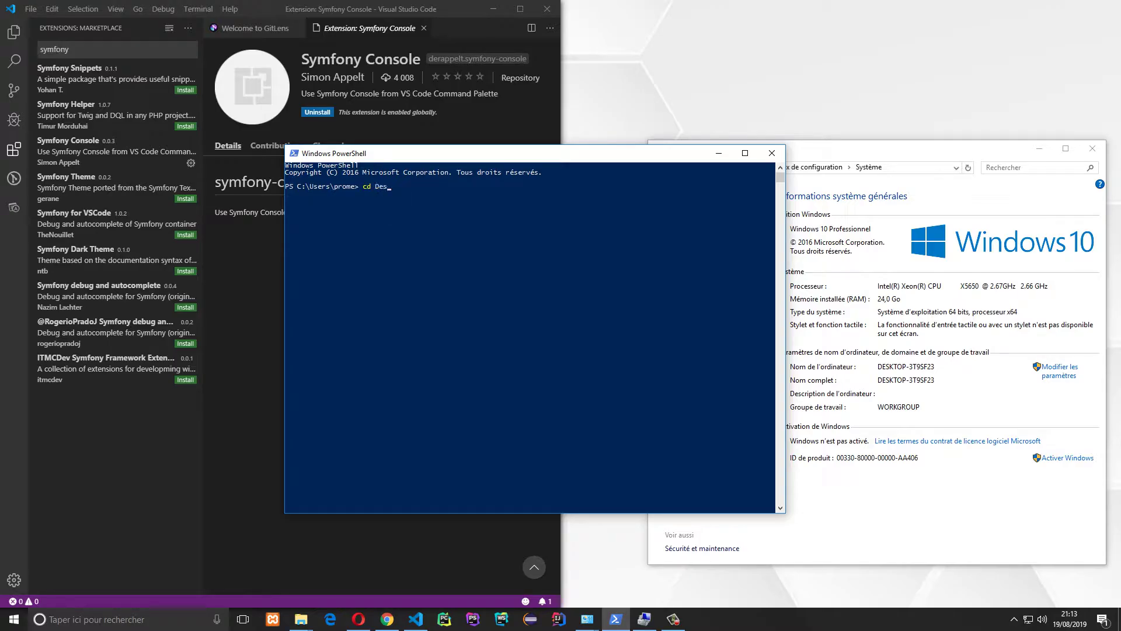
key("Tab")
key("Return")
key("Return")
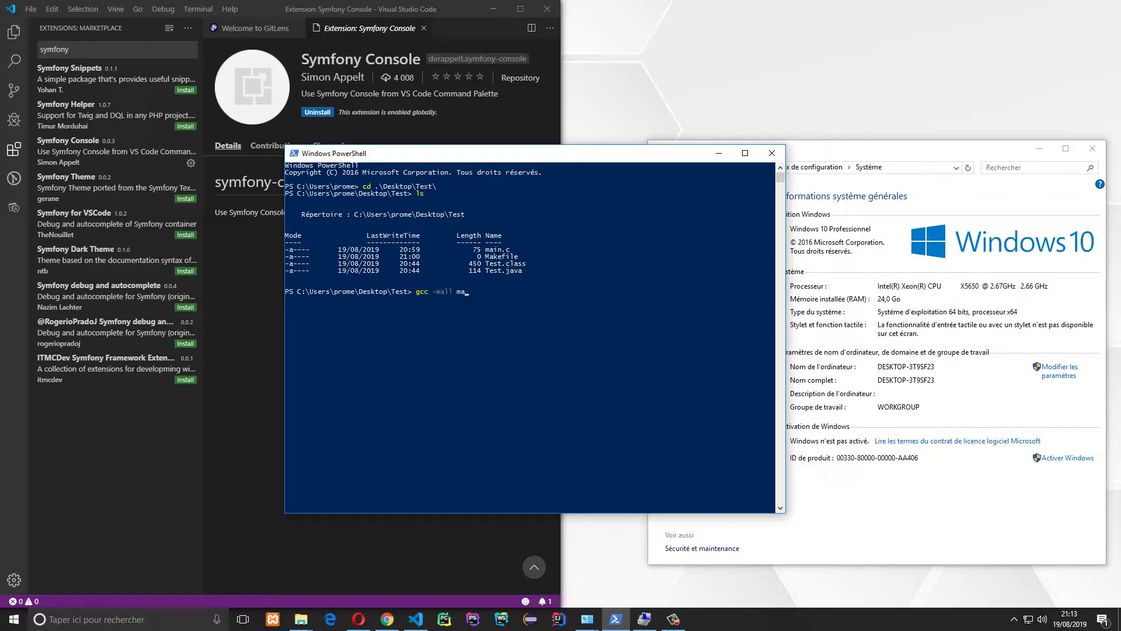
Compile main.c with gcc -Wall .\main.c -o main and check the compiler version with gcc -v.
key("Tab")
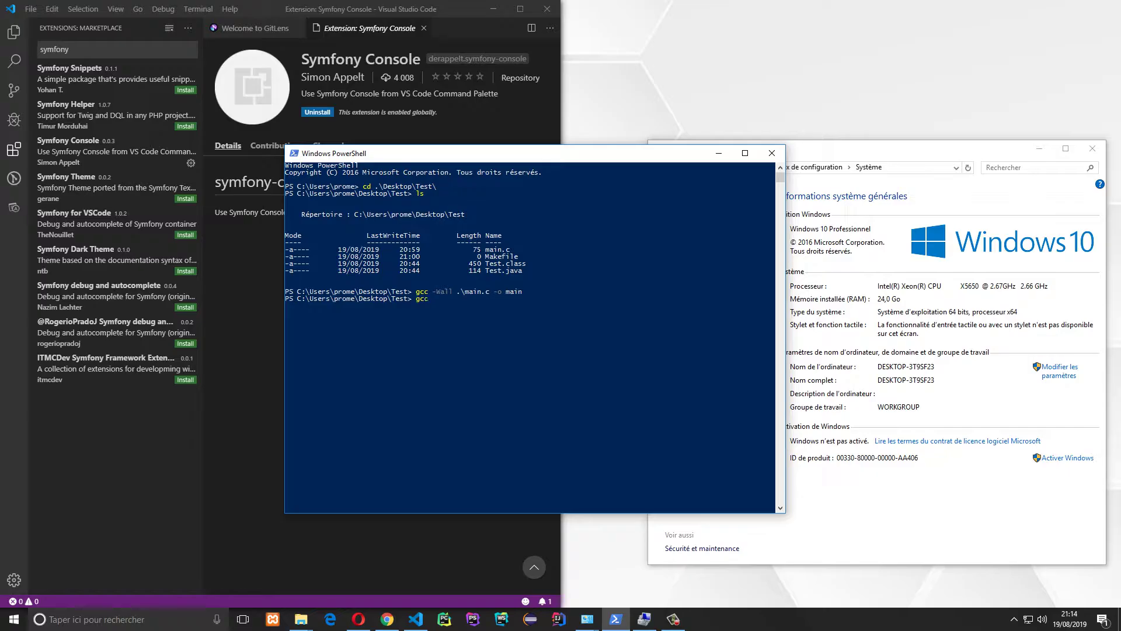
key("Return")
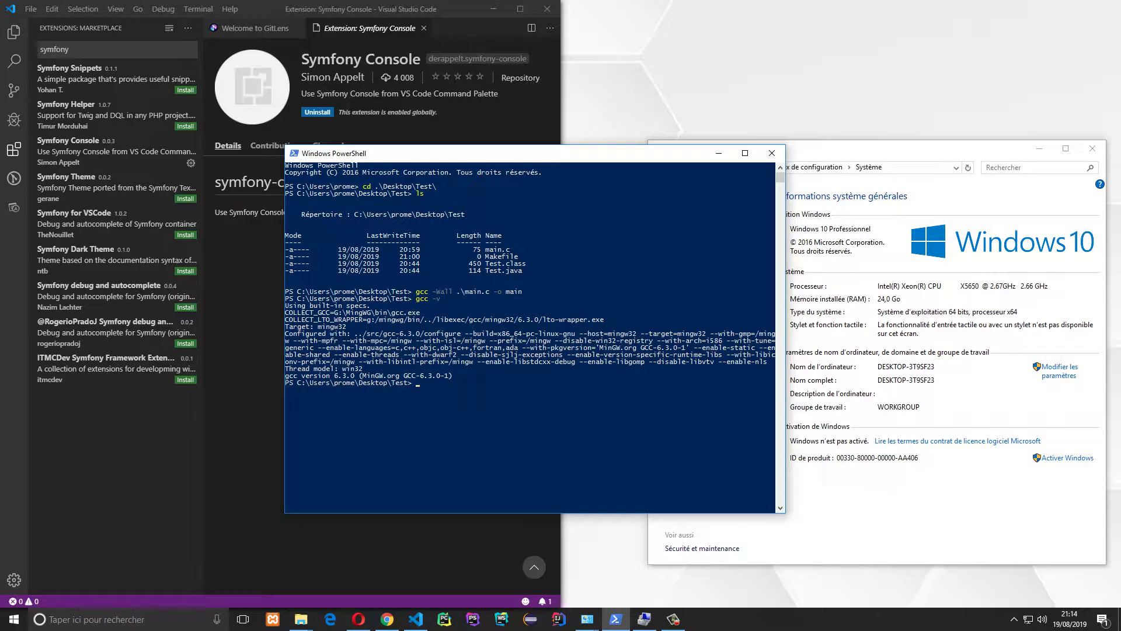
left_click_drag(290, 305, 470, 403)
left_click(507, 383)
key("Escape")
Run .\main.exe to check the compiled program's output and exit PowerShell.
type("./ma")
key("Tab")
key("Return")
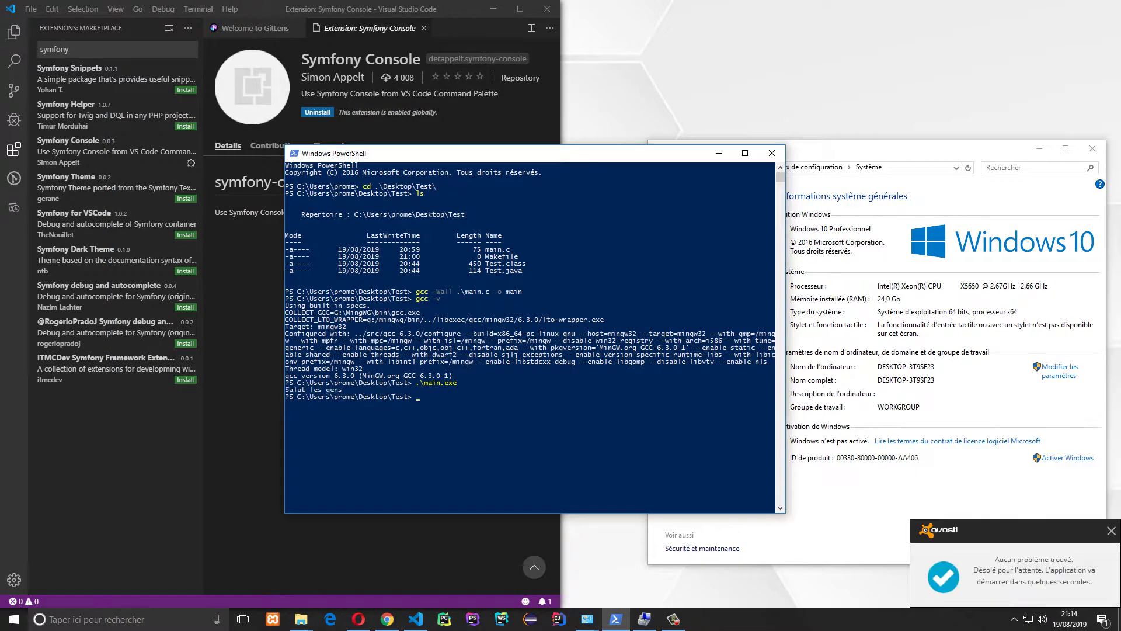
left_click_drag(346, 389, 293, 389)
left_click(356, 439)
type("exit")
key("Return")
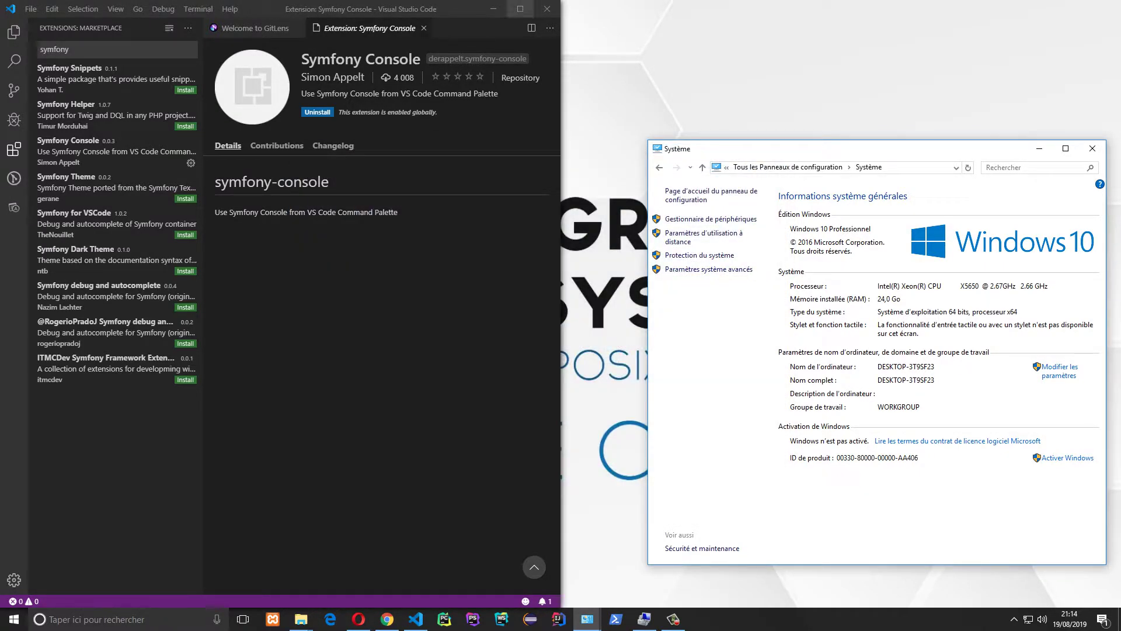
Minimise VS Code and launch the CLion-2019.2 installer from the C folder in Téléchargements.
left_click(493, 9)
left_click(301, 619)
key("alt+Tab")
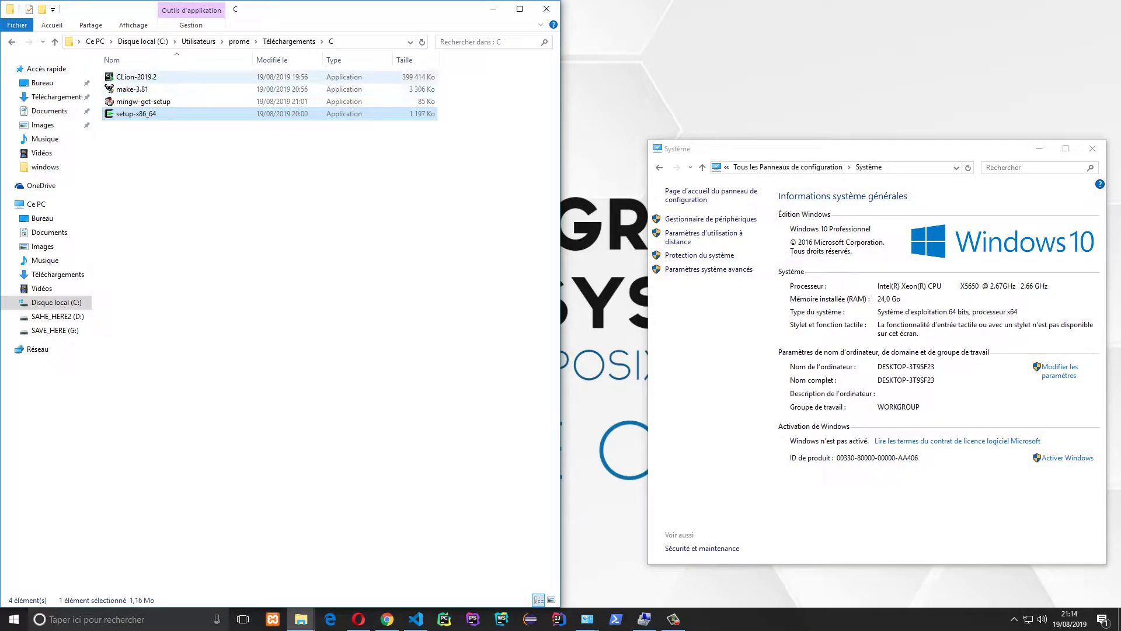
left_click(136, 77)
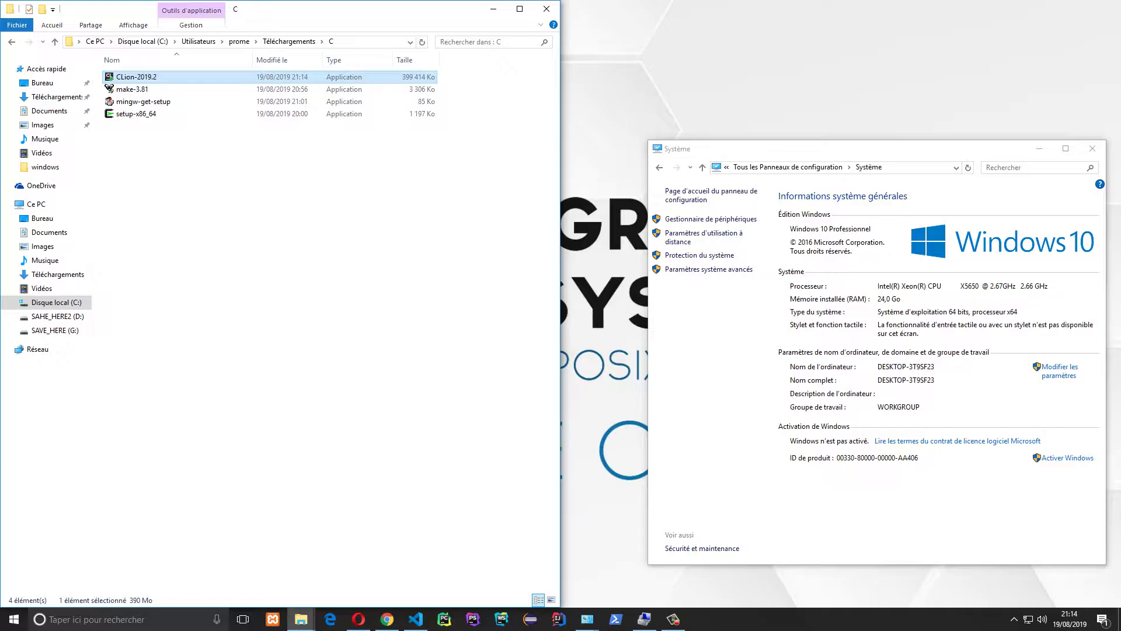
key("Return")
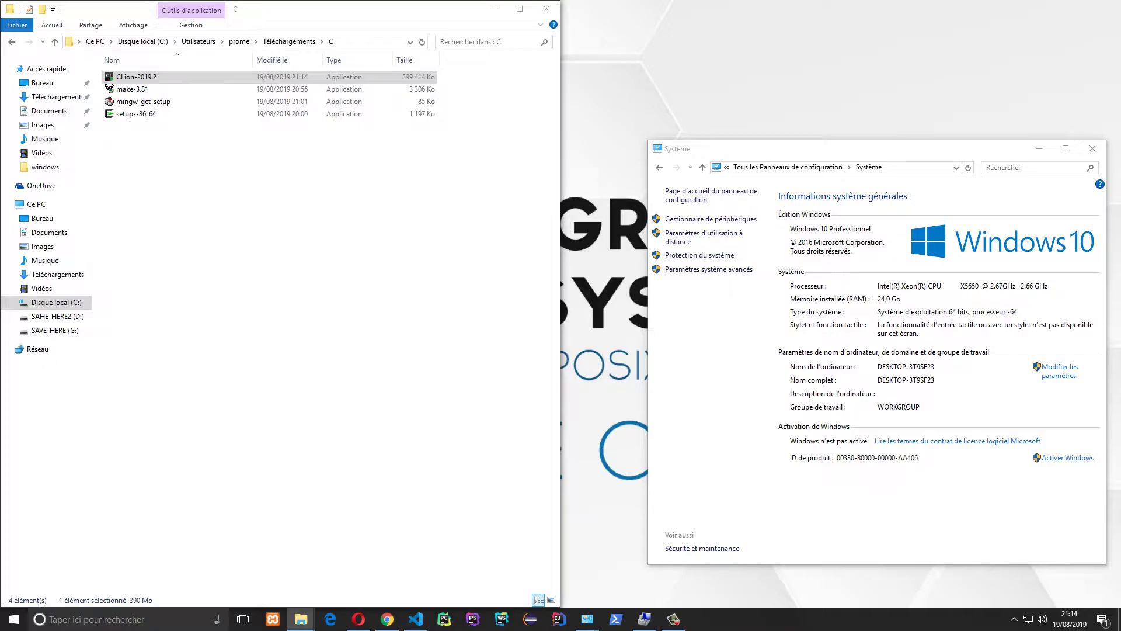
left_click(494, 10)
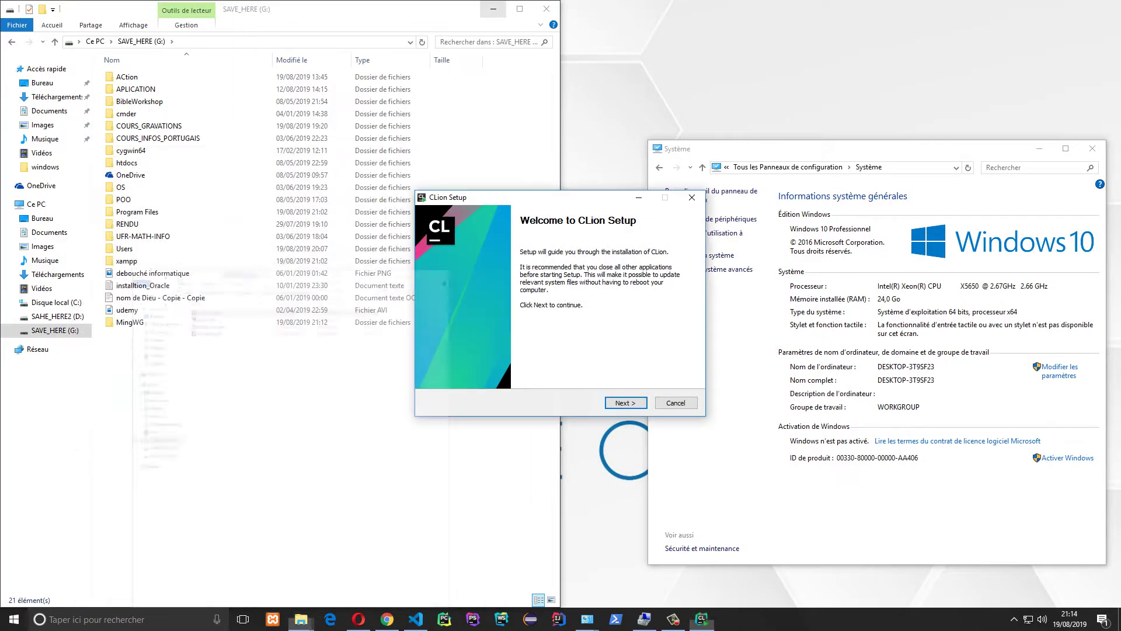
Set CLion's destination folder to g:\Program Files\JetBrains\CLion 2019.2 and continue to the installation options.
key("Return")
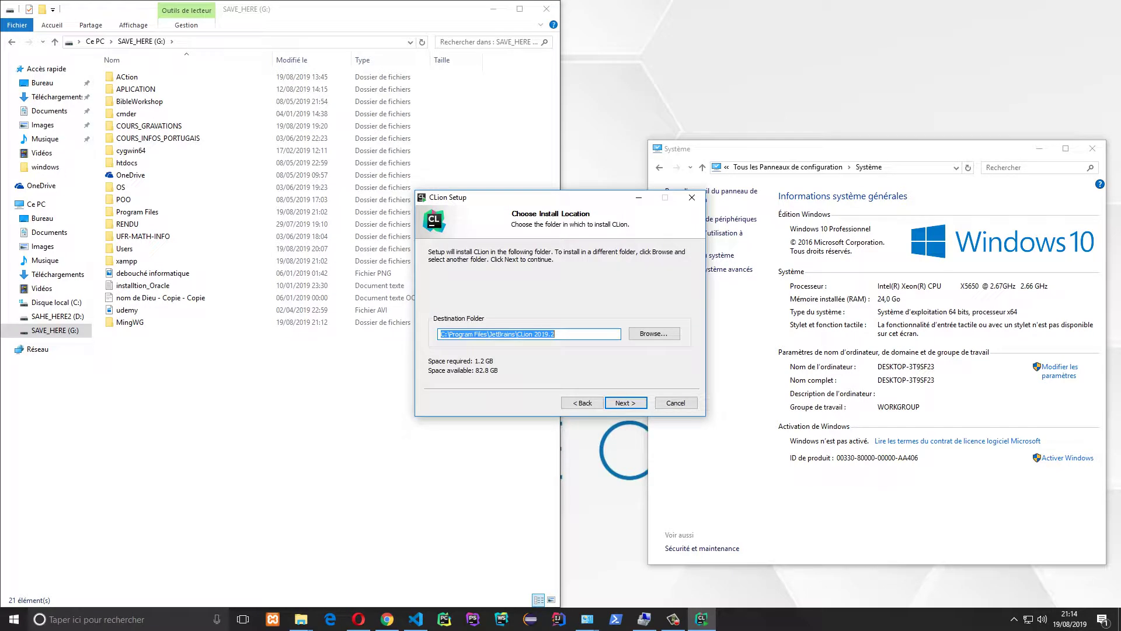
key("Home")
key("shift+Right")
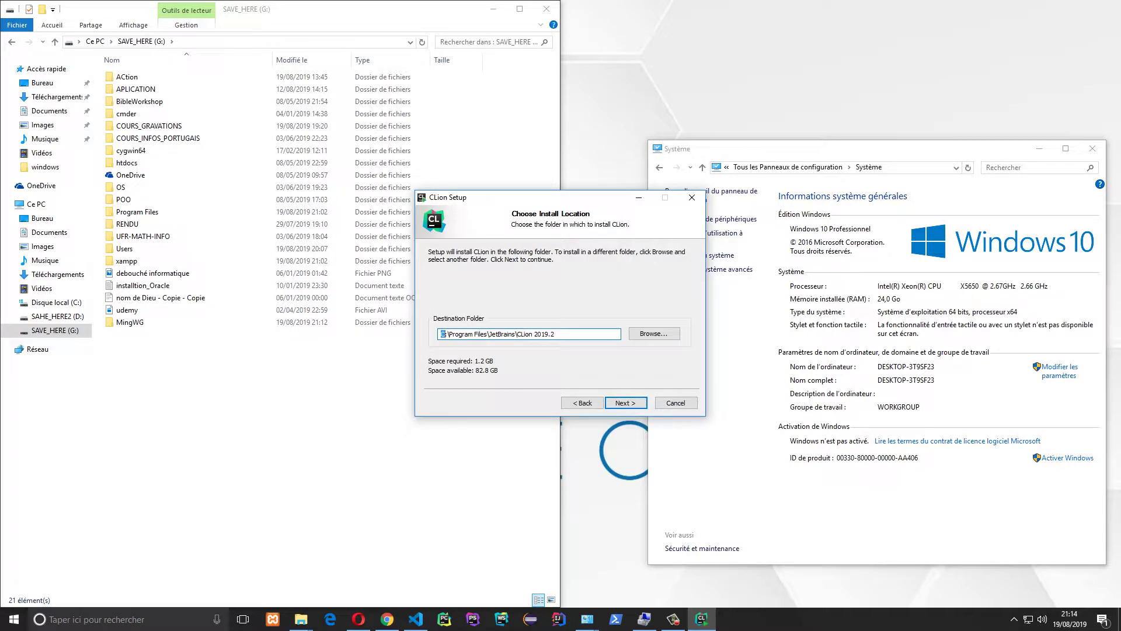
type("g")
key("Return")
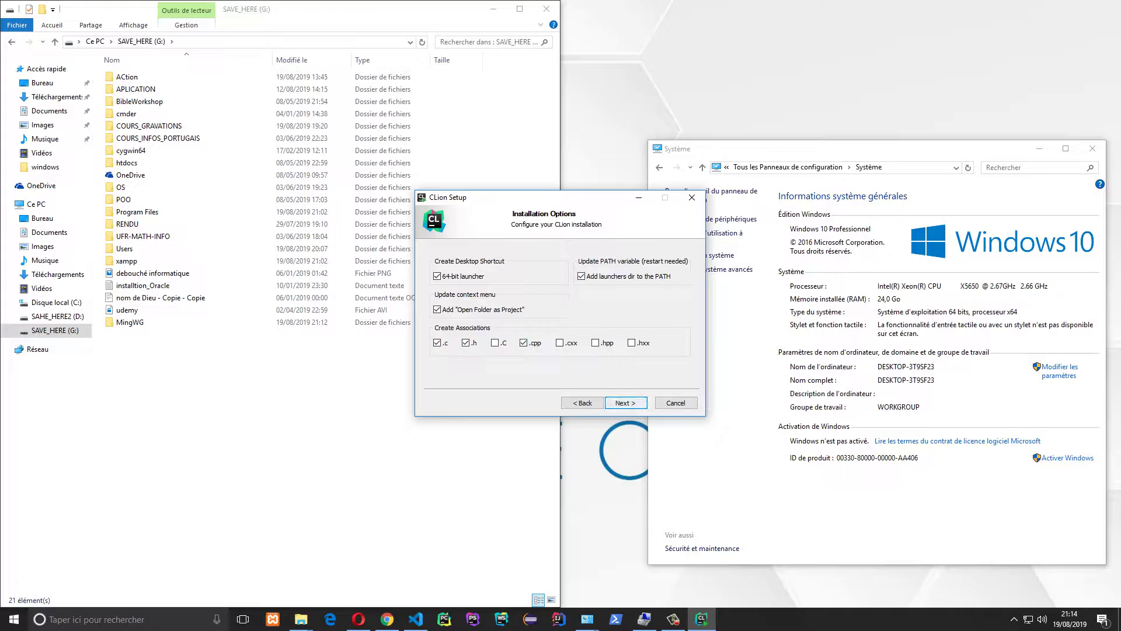
Install CLion with the 64-bit desktop shortcut, launchers in PATH, "Open Folder as Project" and .c, .h and .cpp associations.
left_click(625, 403)
left_click(625, 403)
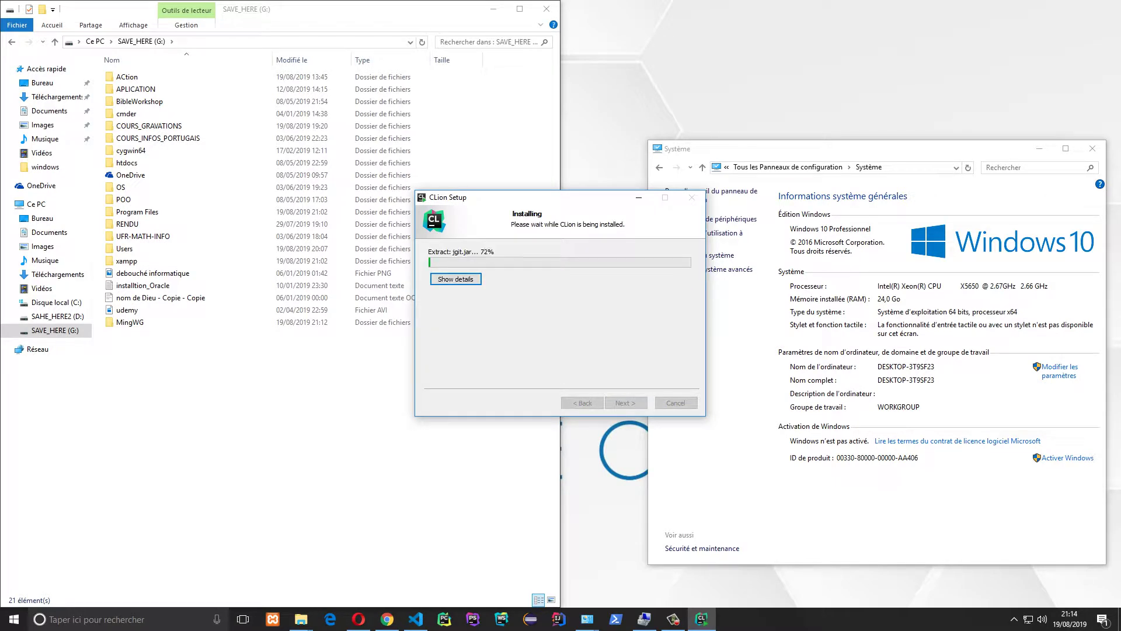
left_click_drag(549, 197, 458, 219)
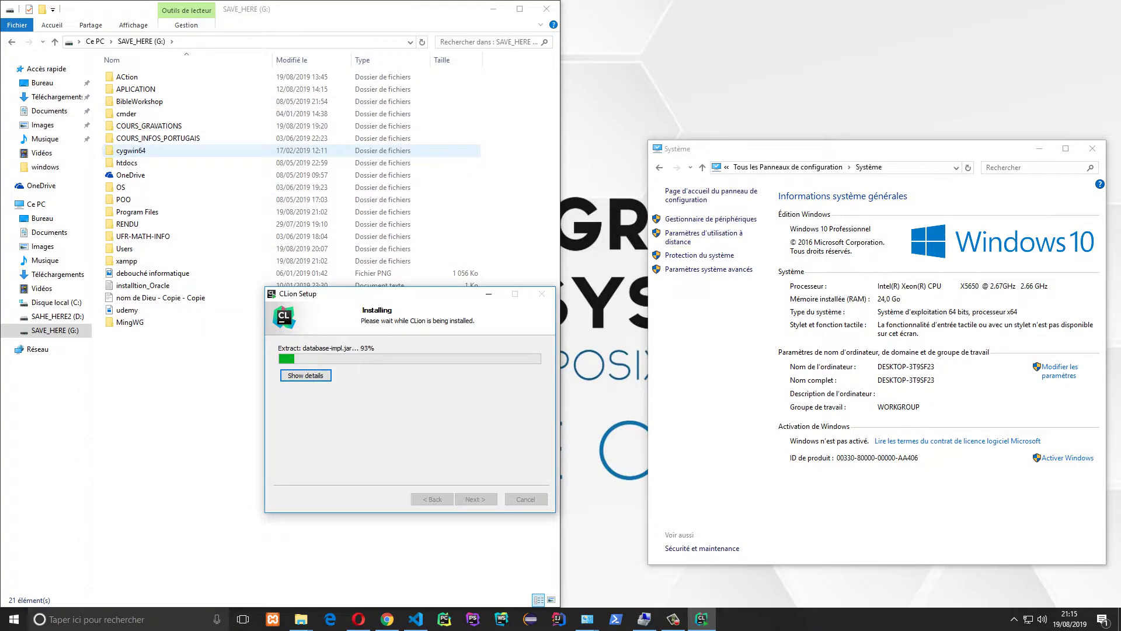
Open the bin folder inside cygwin64 on the G: drive and examine its command programs such as cmp, chroot and chcon.
double_click(131, 150)
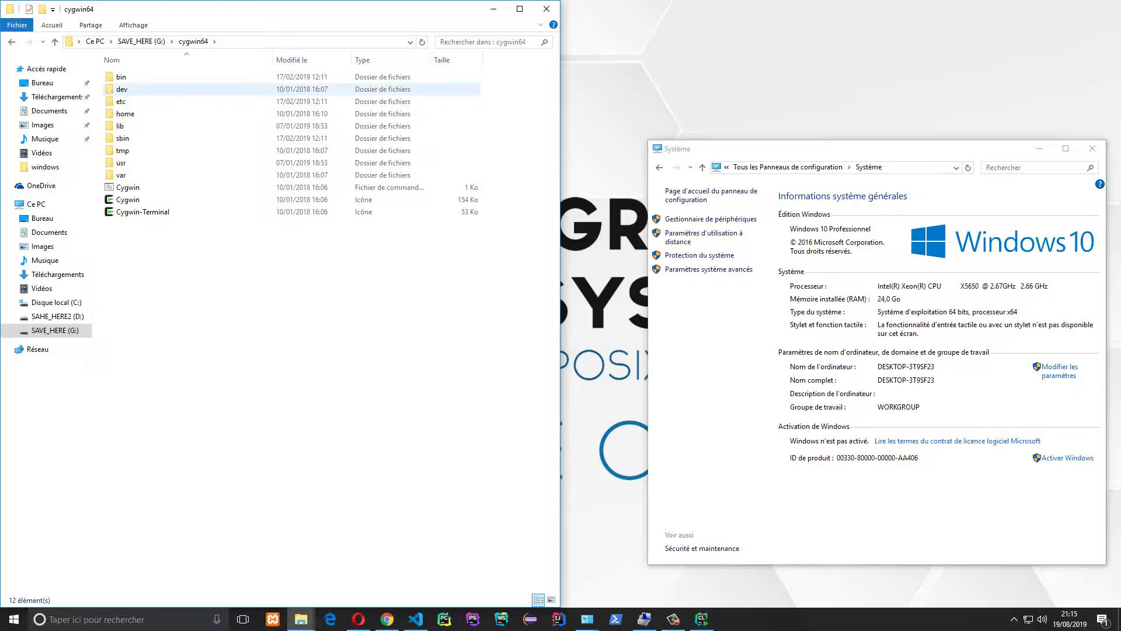
double_click(121, 77)
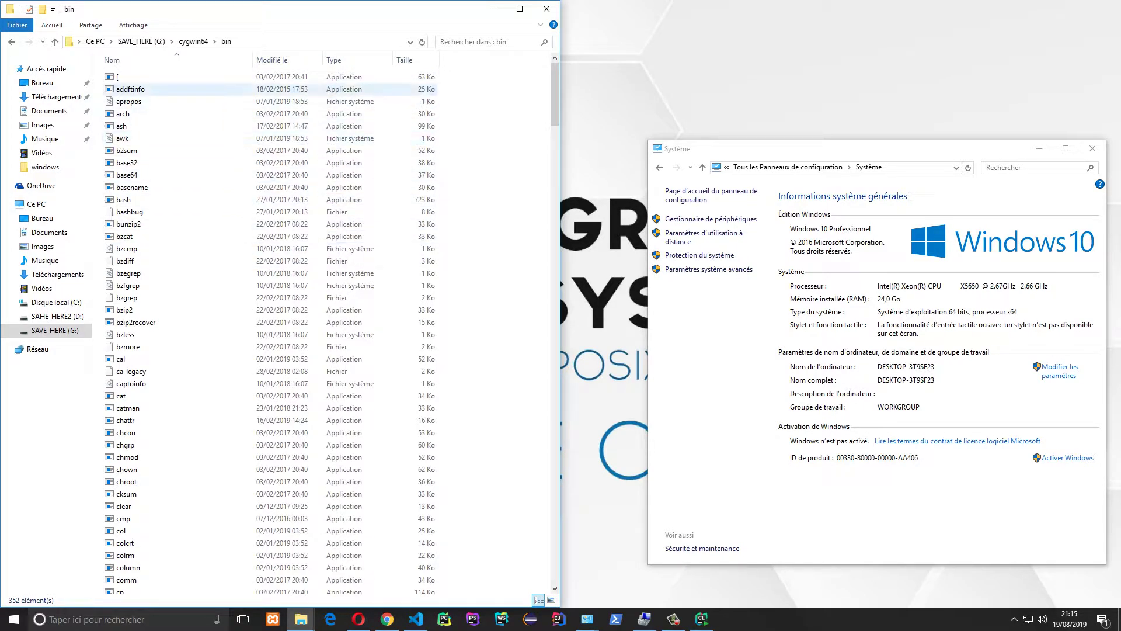
scroll(193, 310, "down", 6)
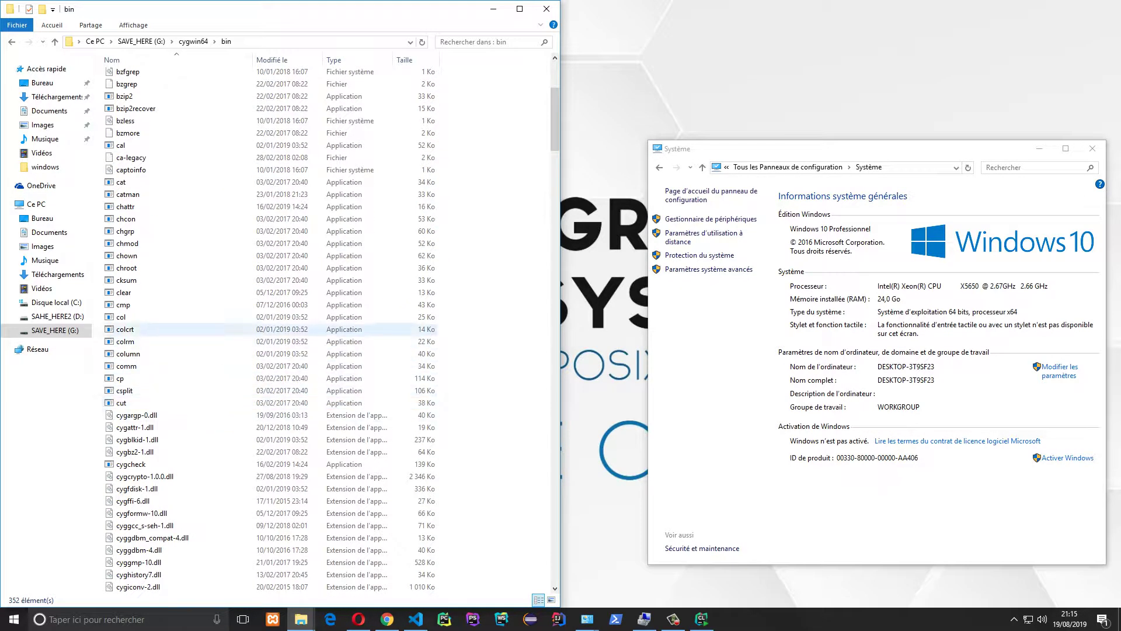
left_click(124, 305)
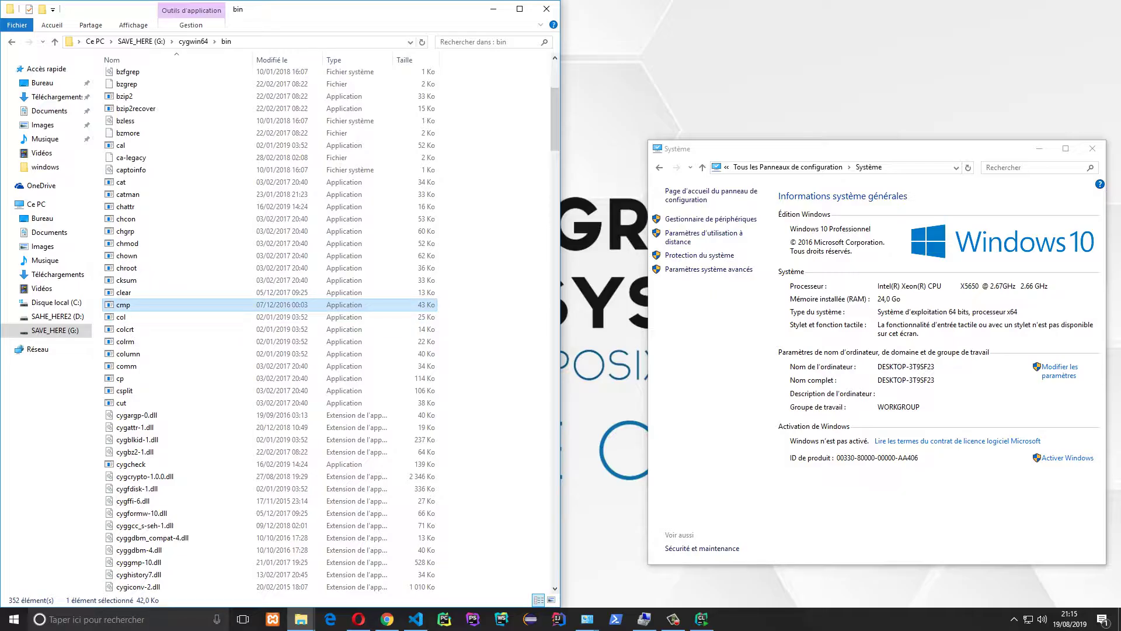
left_click(187, 292)
left_click(187, 268)
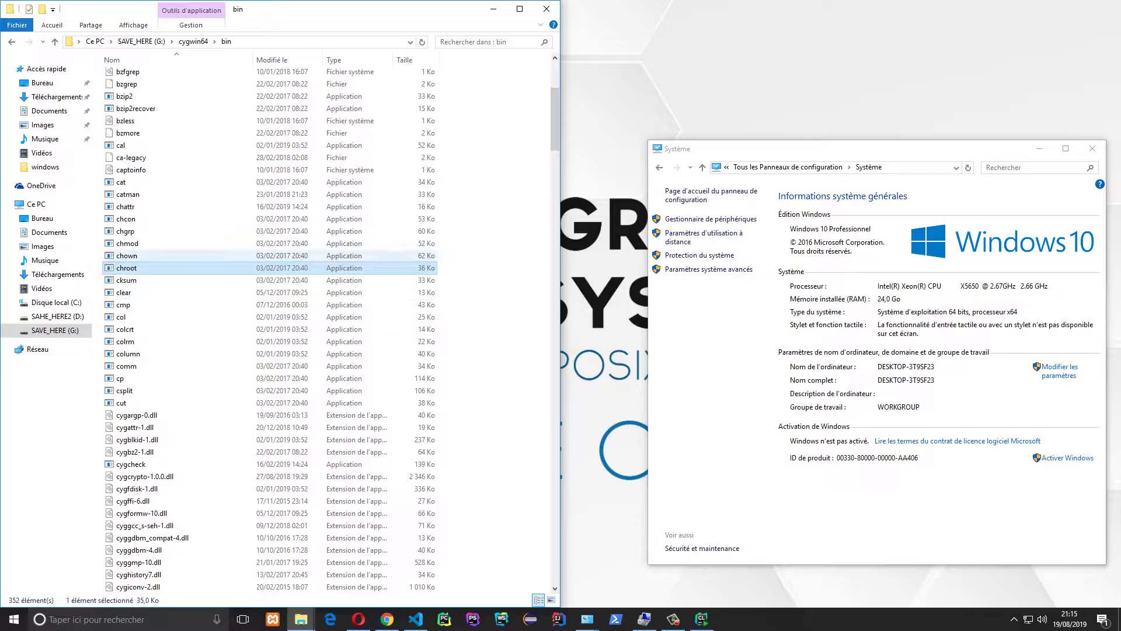
left_click(187, 256)
left_click(187, 244)
left_click(187, 219)
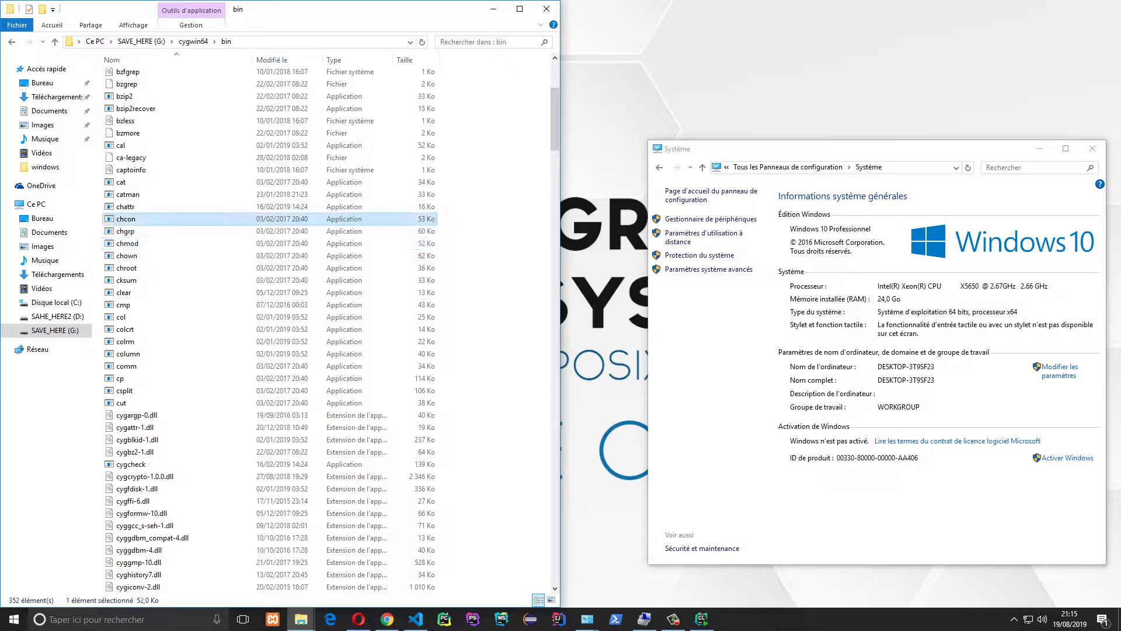
Examine the command programs from cal through env in the cygwin64 bin folder, including du, dumper, echo, dir, df, dd, date and diff3.
left_click(187, 182)
left_click(187, 145)
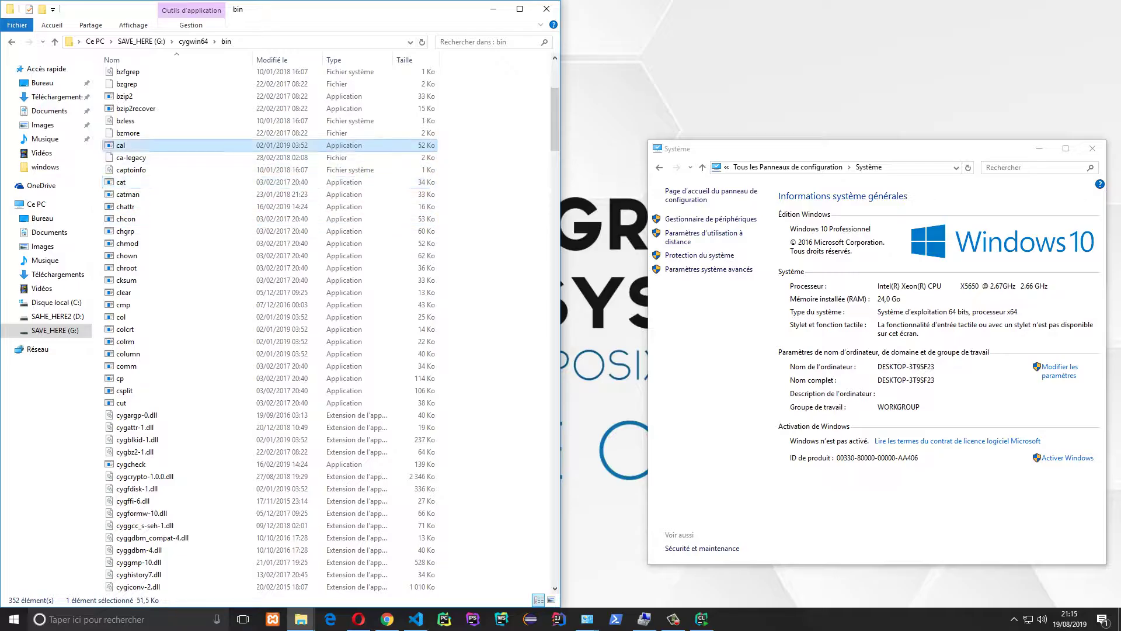
scroll(186, 246, "down", 17)
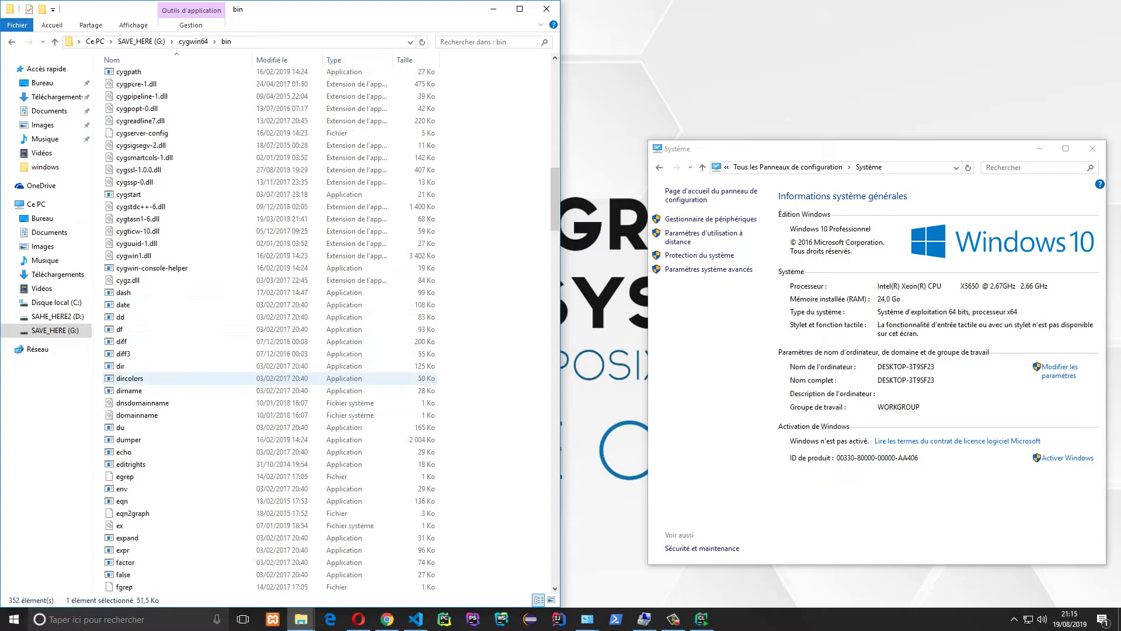
scroll(187, 377, "down", 4)
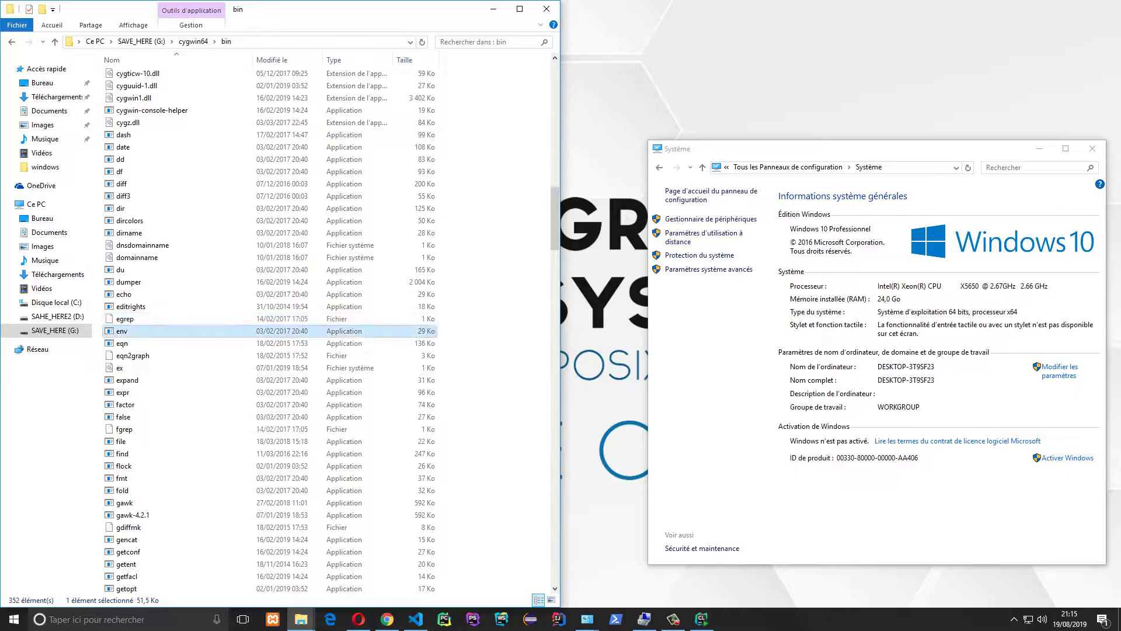
left_click(187, 270)
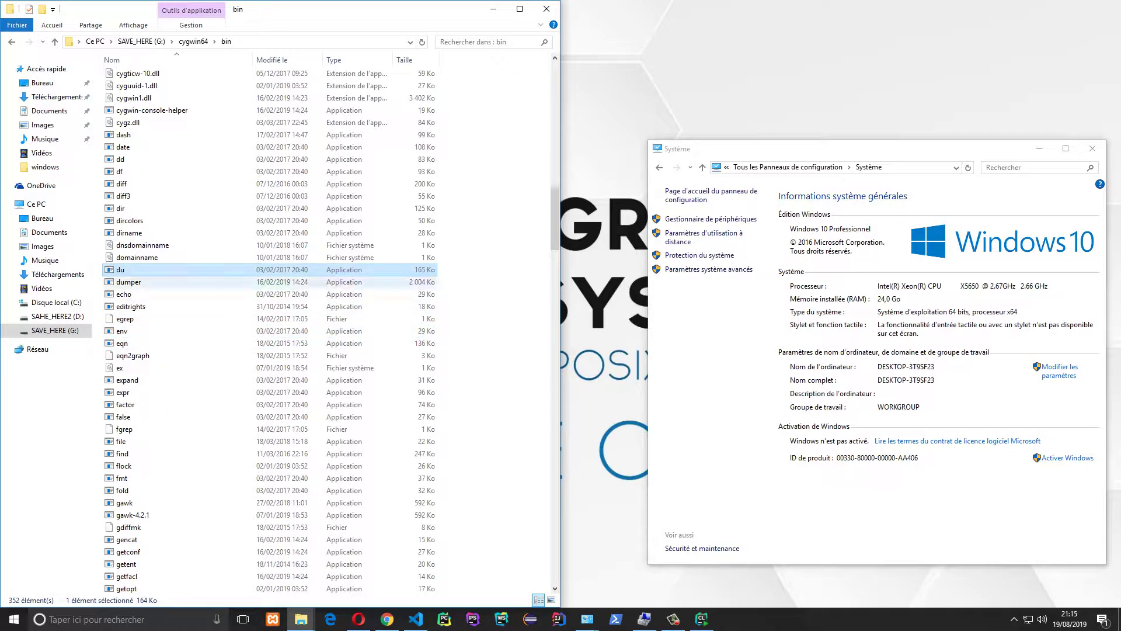
left_click(187, 282)
left_click(187, 294)
left_click(187, 208)
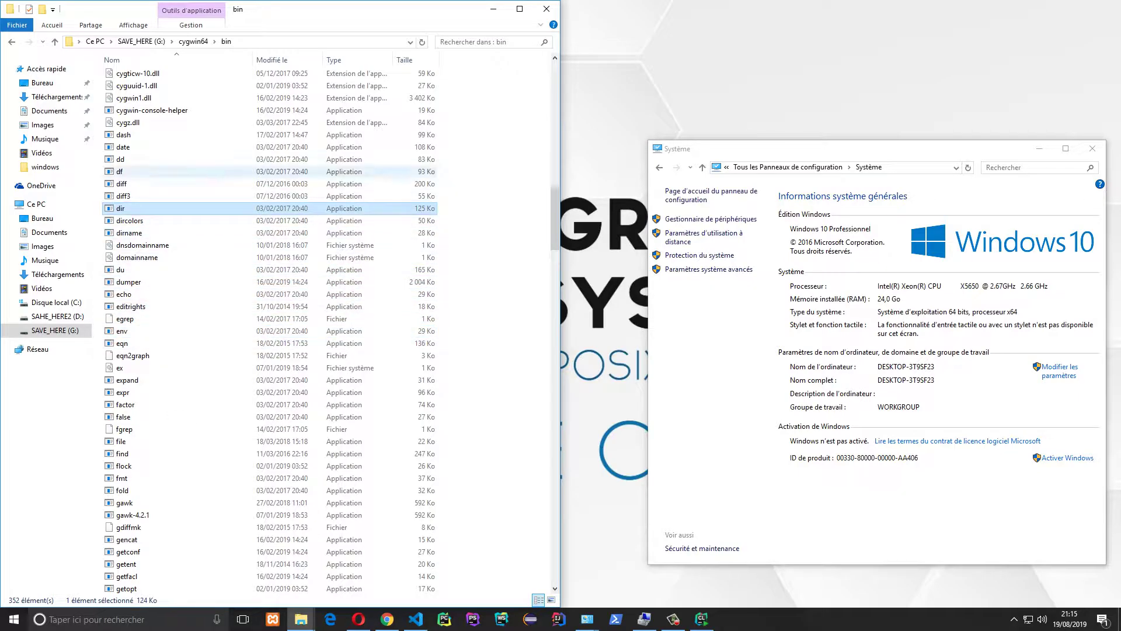
left_click(187, 172)
left_click(187, 160)
left_click(187, 147)
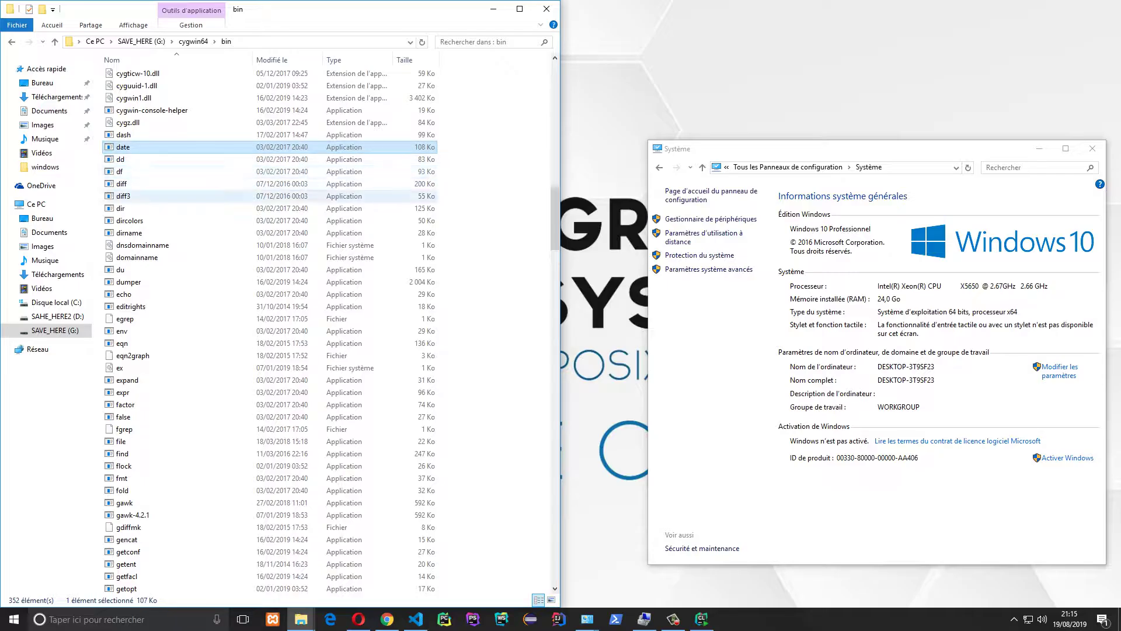
left_click(187, 196)
Examine the remaining programs in the cygwin64 bin folder, including kill, less, link and ls, down to the end of the t and u entries.
scroll(187, 243, "down", 6)
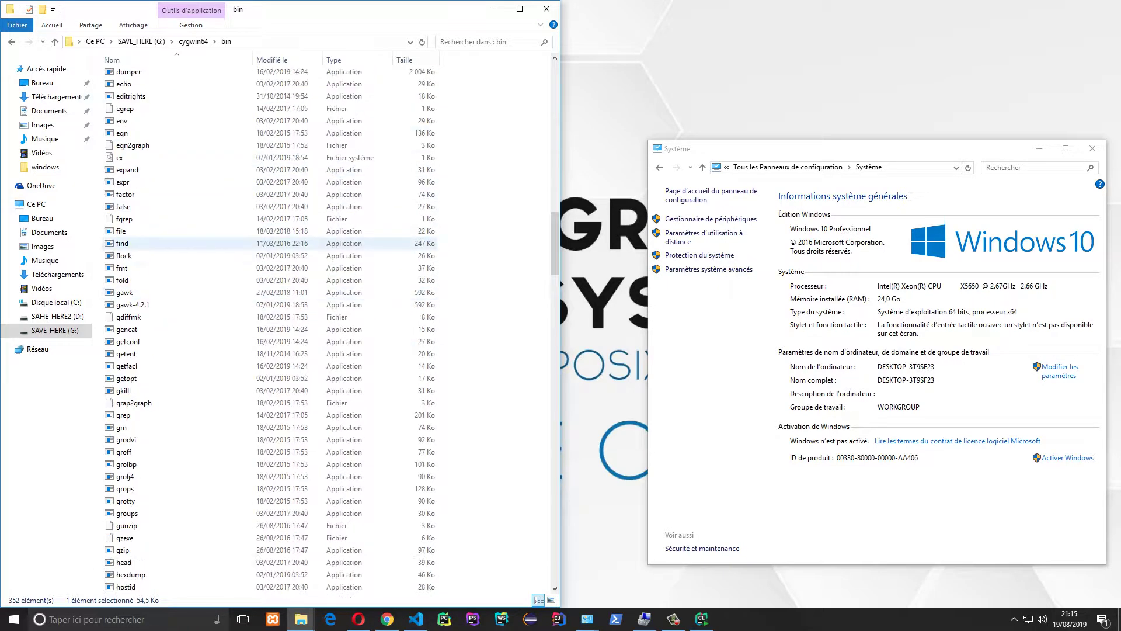
scroll(186, 366, "down", 9)
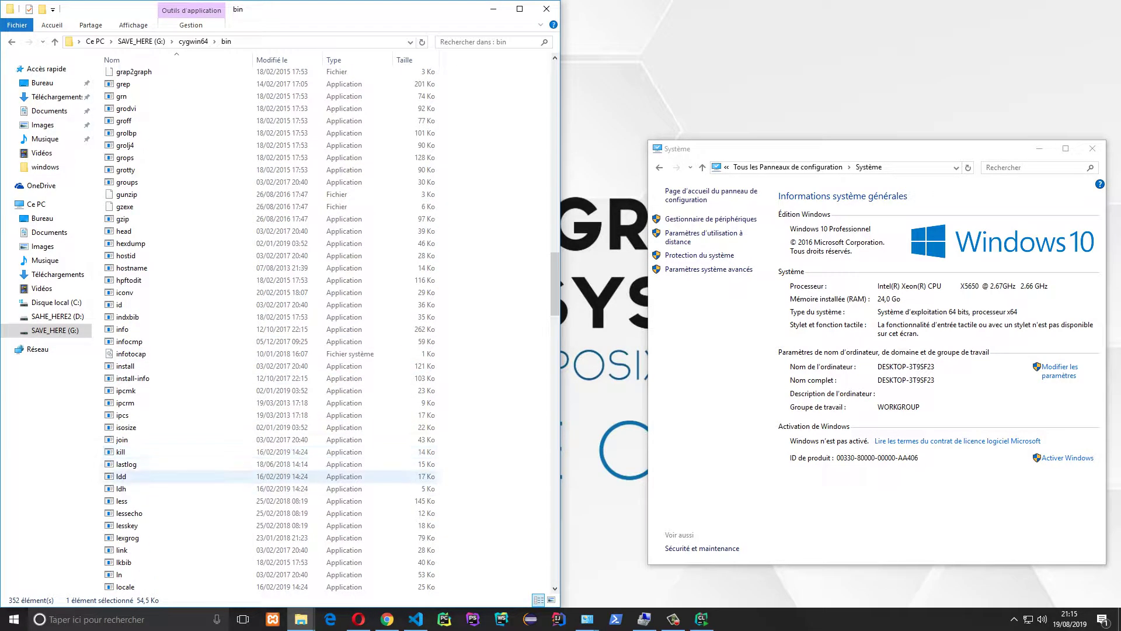
left_click(187, 452)
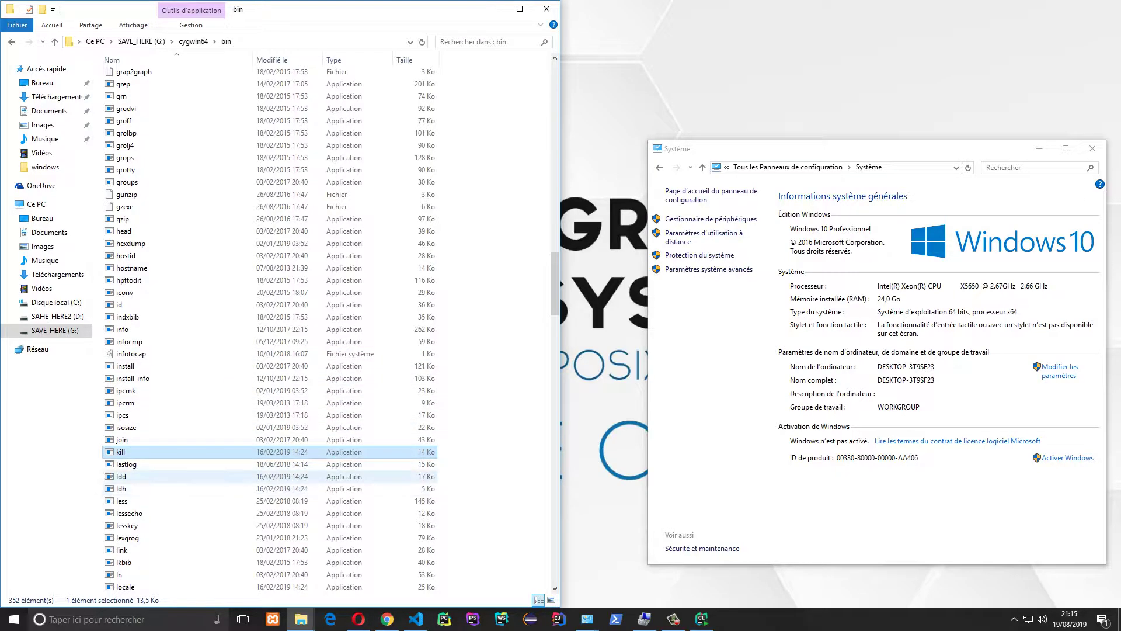
left_click(146, 500)
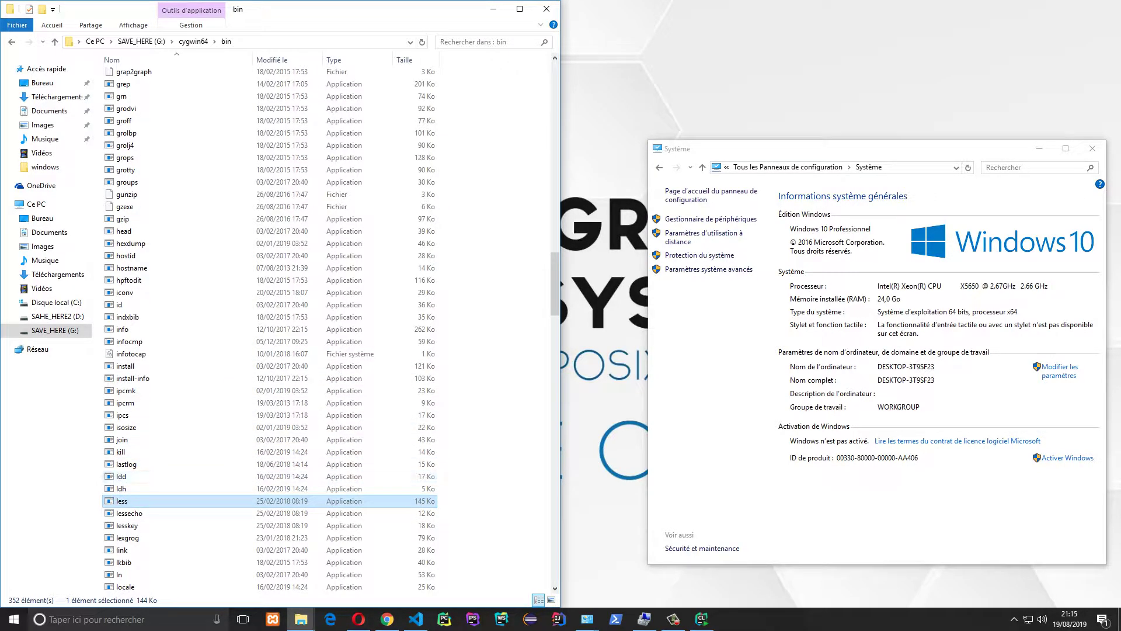
left_click(121, 549)
scroll(123, 490, "down", 4)
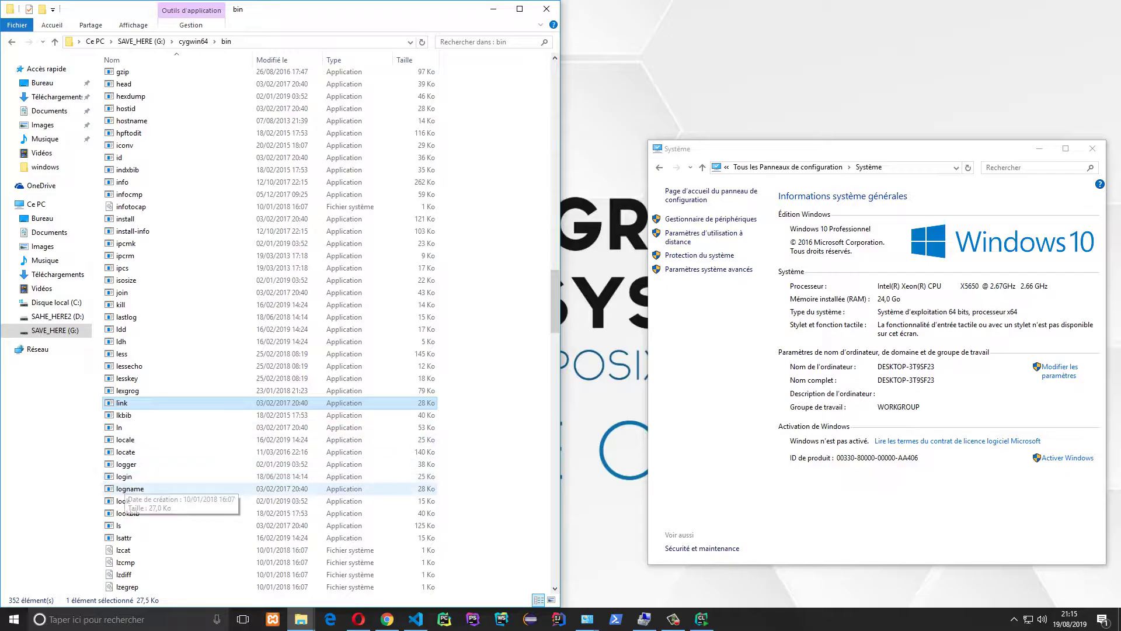
left_click(126, 524)
scroll(134, 520, "down", 6)
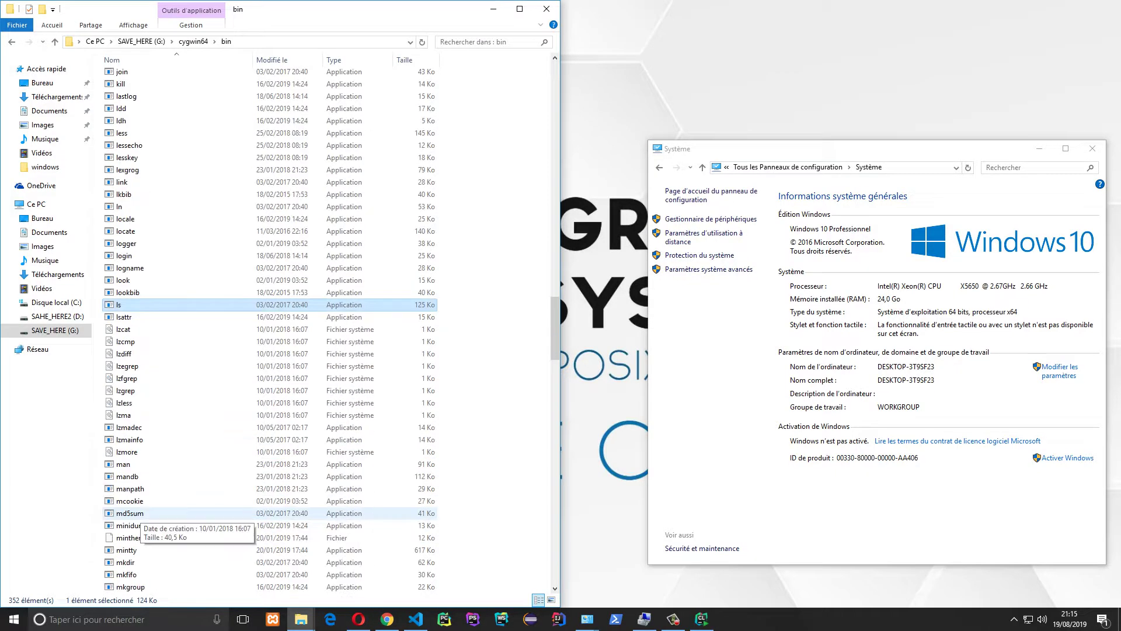
scroll(135, 506, "down", 15)
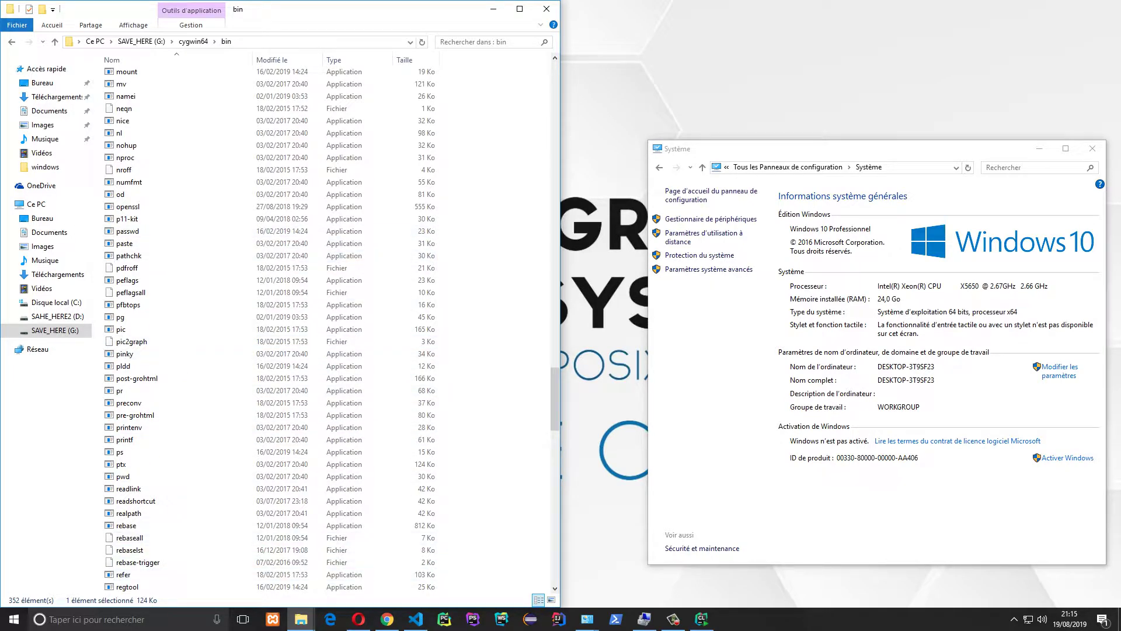
scroll(554, 398, "down", 16)
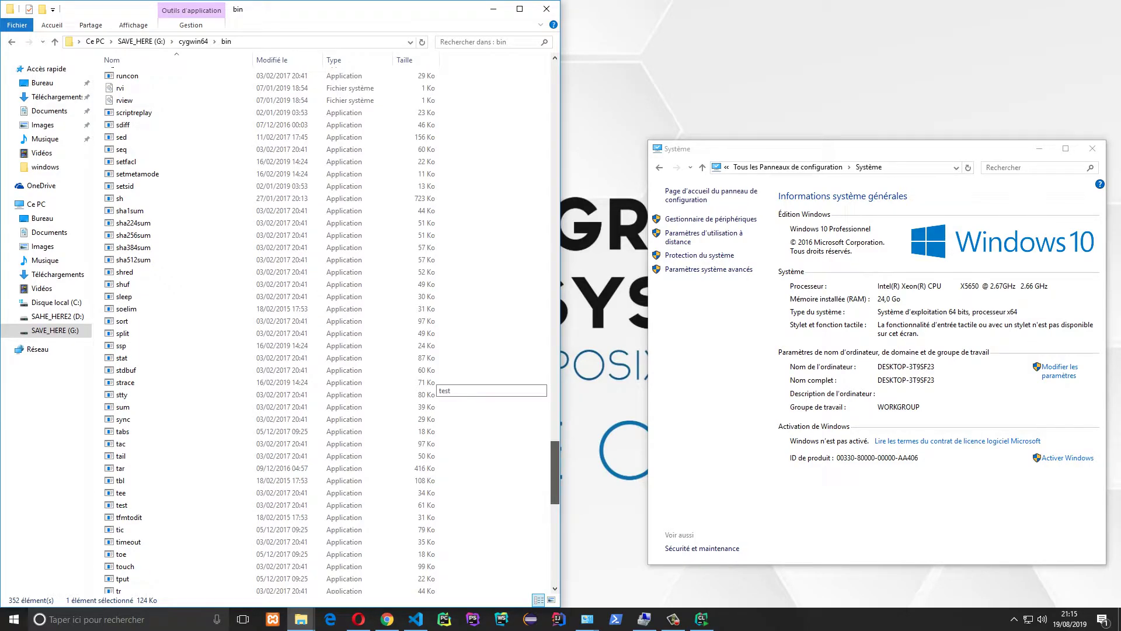
scroll(326, 350, "down", 6)
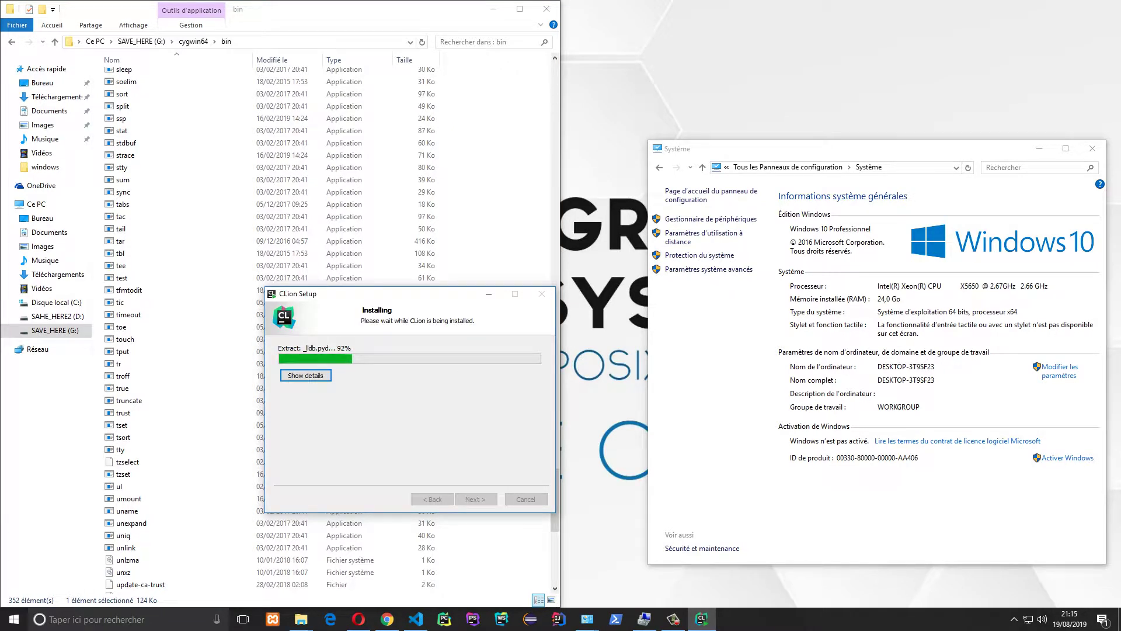
Copy the cygwin64 bin folder's path, add G:\cygwin64\bin as a new entry in the user Path variable and confirm the system dialogs.
left_click(315, 42)
key("ctrl+c")
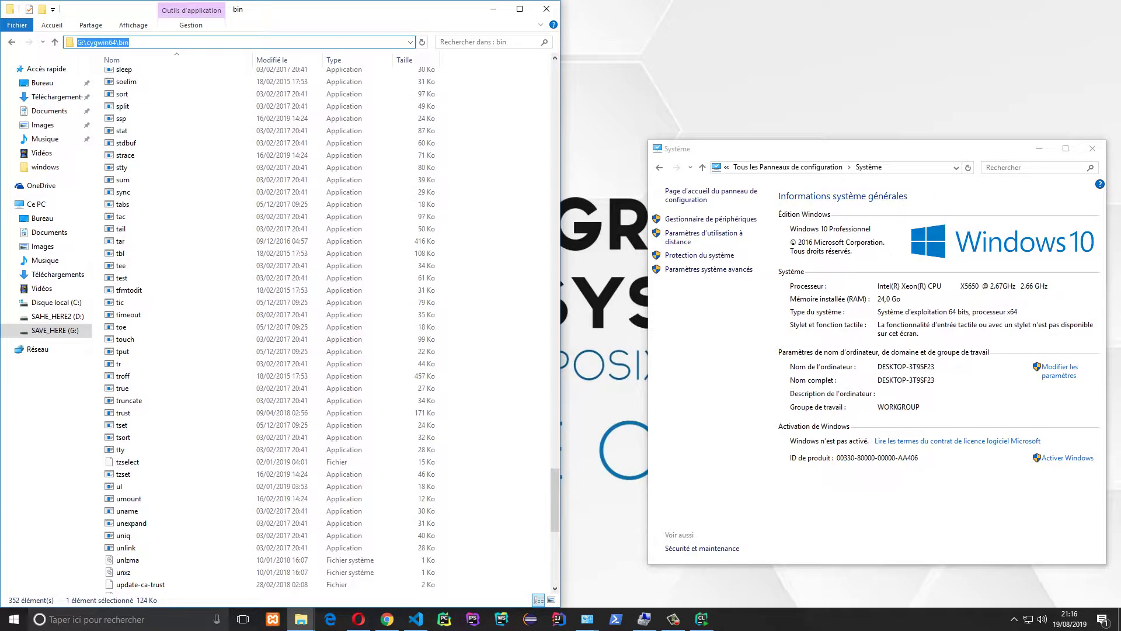
left_click(708, 269)
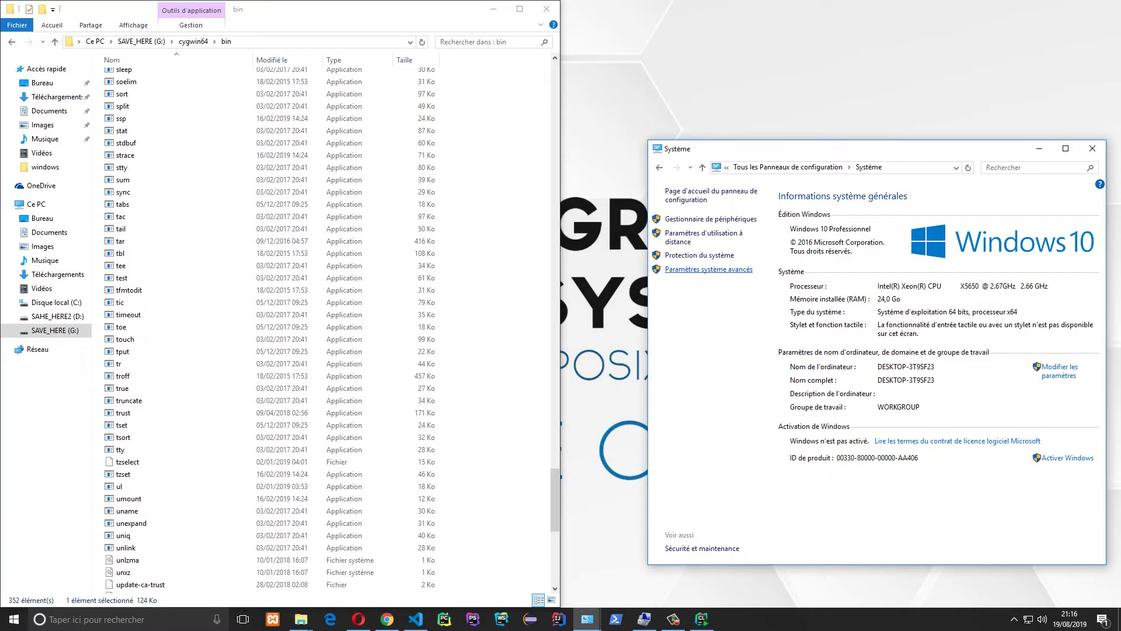
left_click(195, 262)
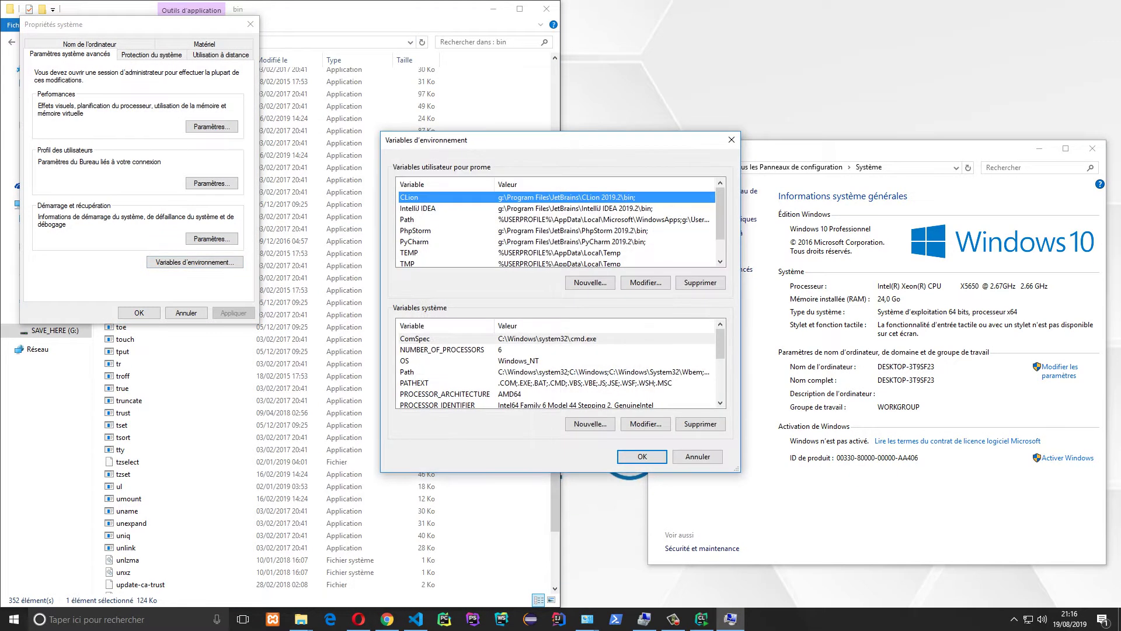
left_click(554, 219)
left_click(645, 282)
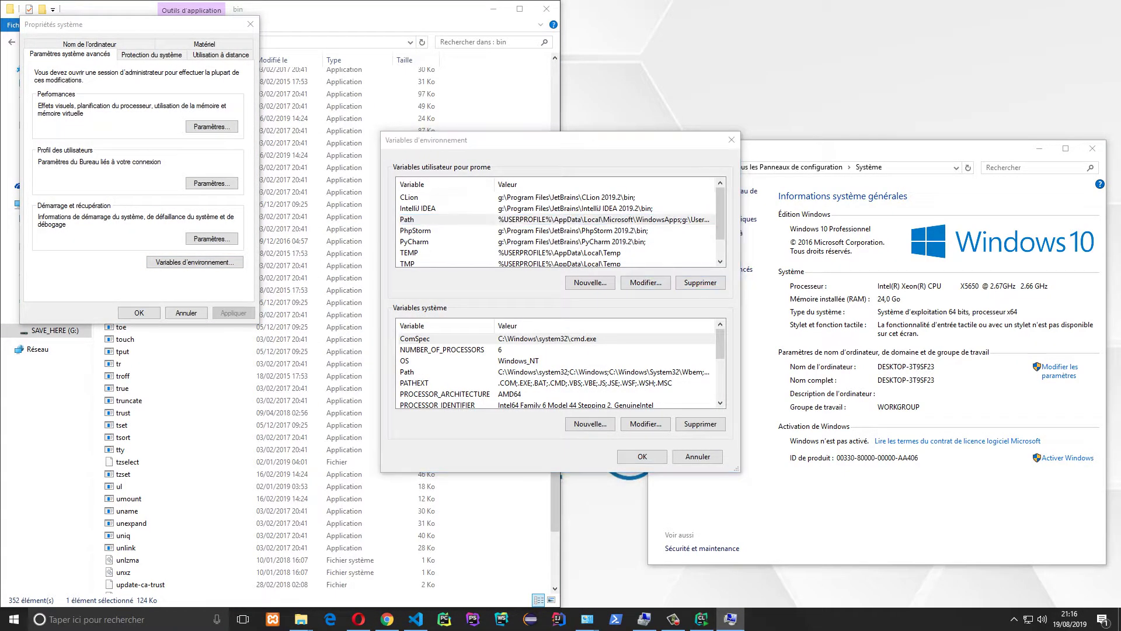
left_click(673, 192)
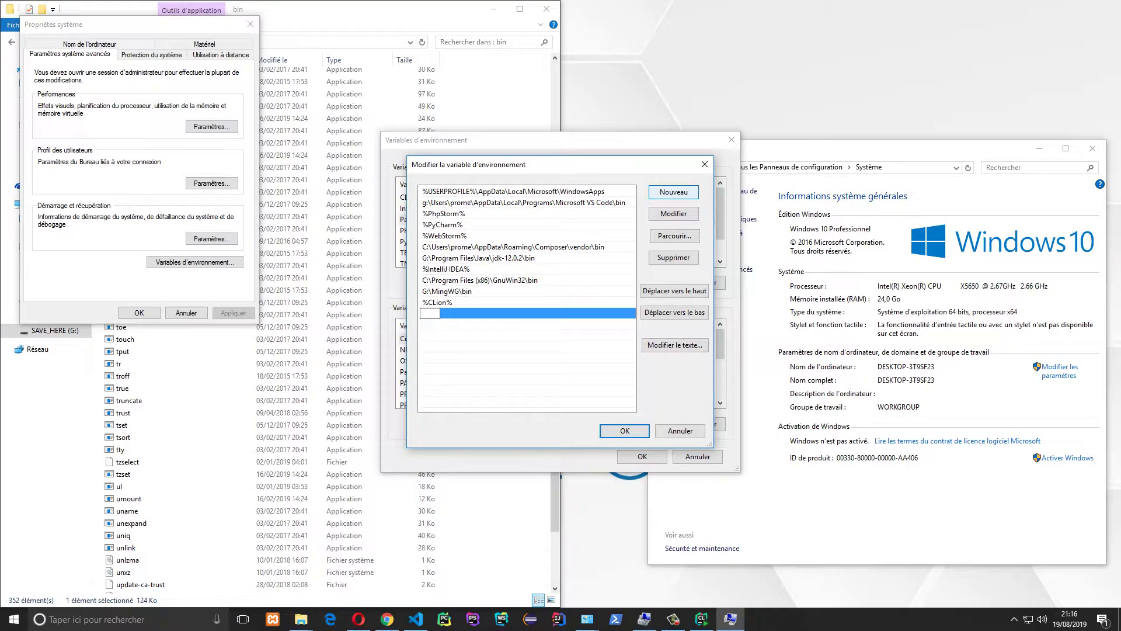
key("ctrl+v")
left_click(625, 430)
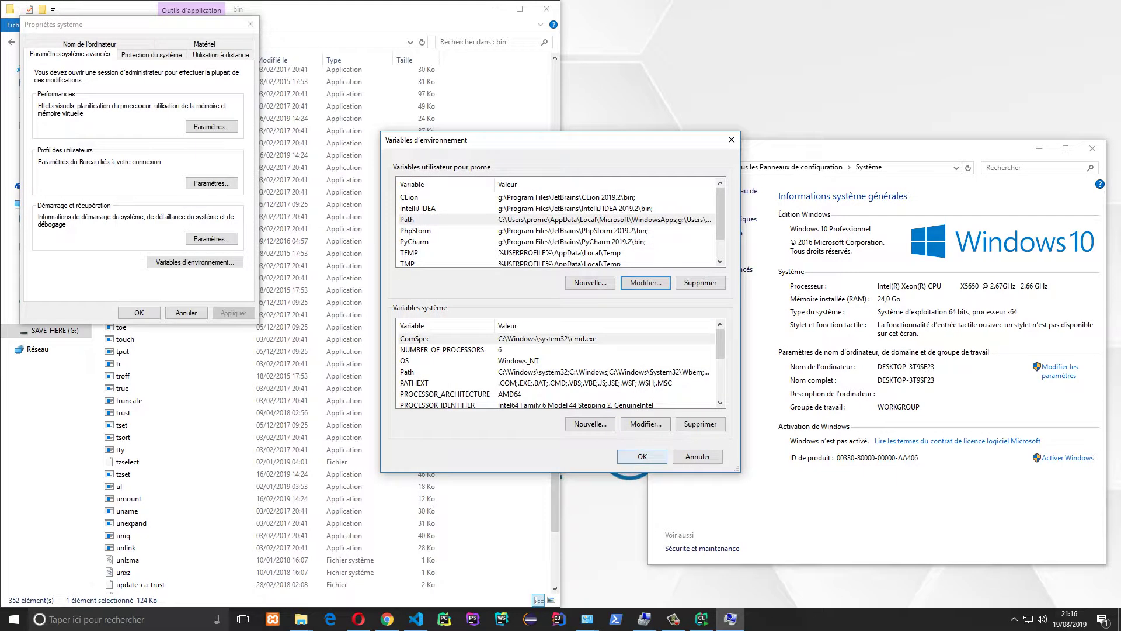
left_click(139, 312)
left_click(139, 312)
left_click(642, 456)
left_click(139, 313)
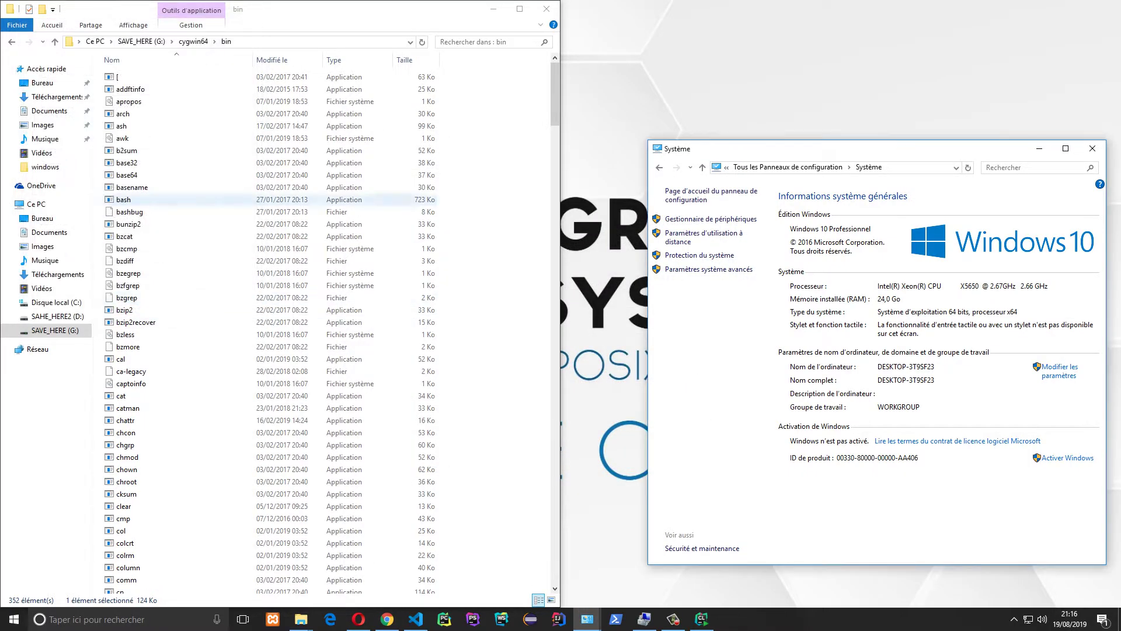
Close the bin folder window, switch to a new PowerShell window and list the home folder with ls.
left_click(546, 9)
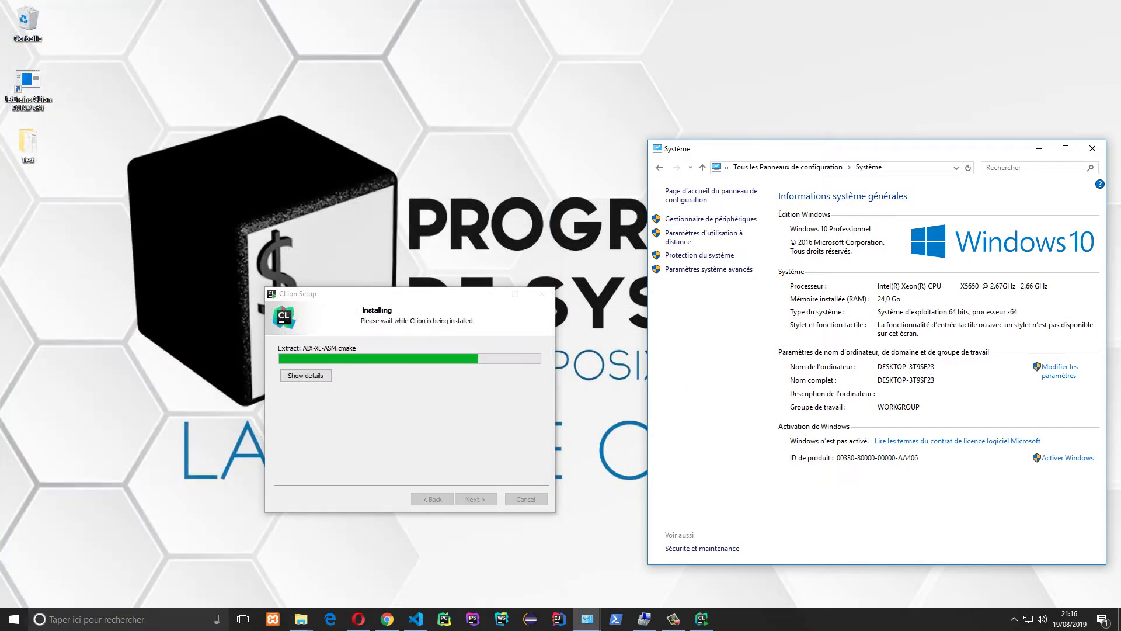
left_click(616, 618)
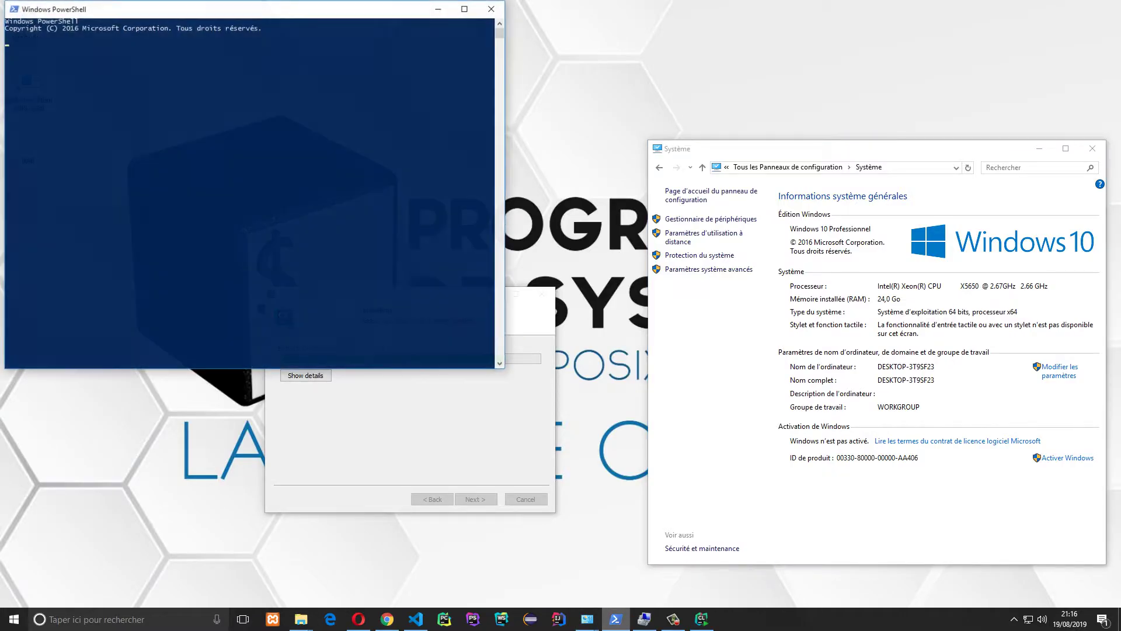
left_click(153, 162)
key("Escape")
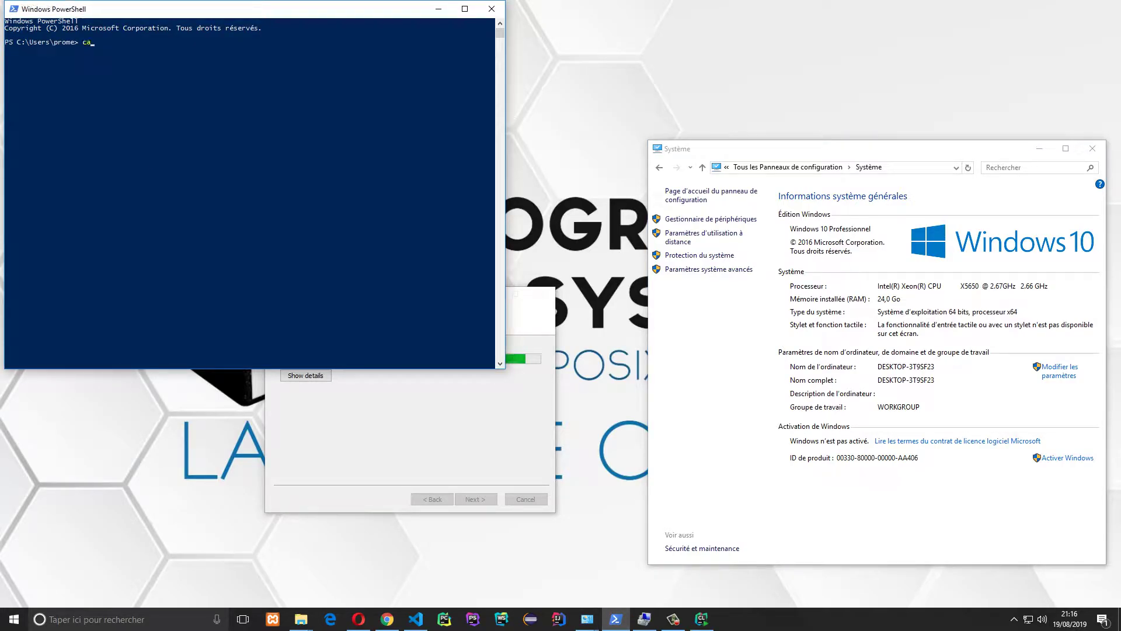
type("cls")
key("Return")
Change to the .\Desktop\Test\ folder and list its files with ls.
type("cd")
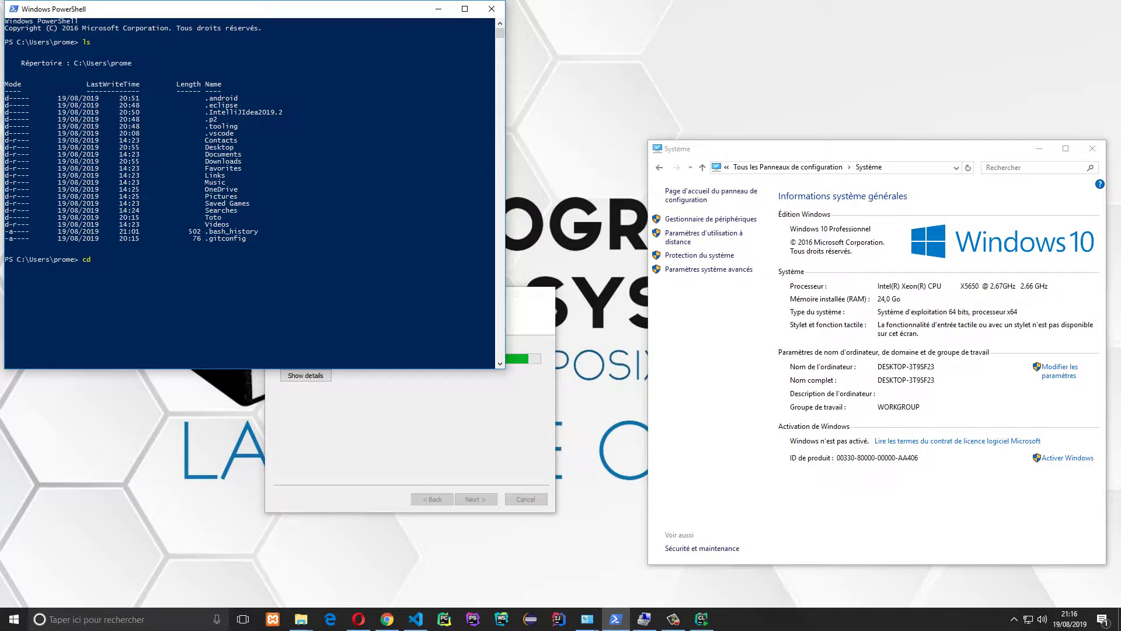
type(" Bure")
key("BackSpace")
key("BackSpace")
key("BackSpace")
key("BackSpace")
type("Desk")
key("Tab")
type("Te")
key("Tab")
key("Return")
type("ls")
key("Return")
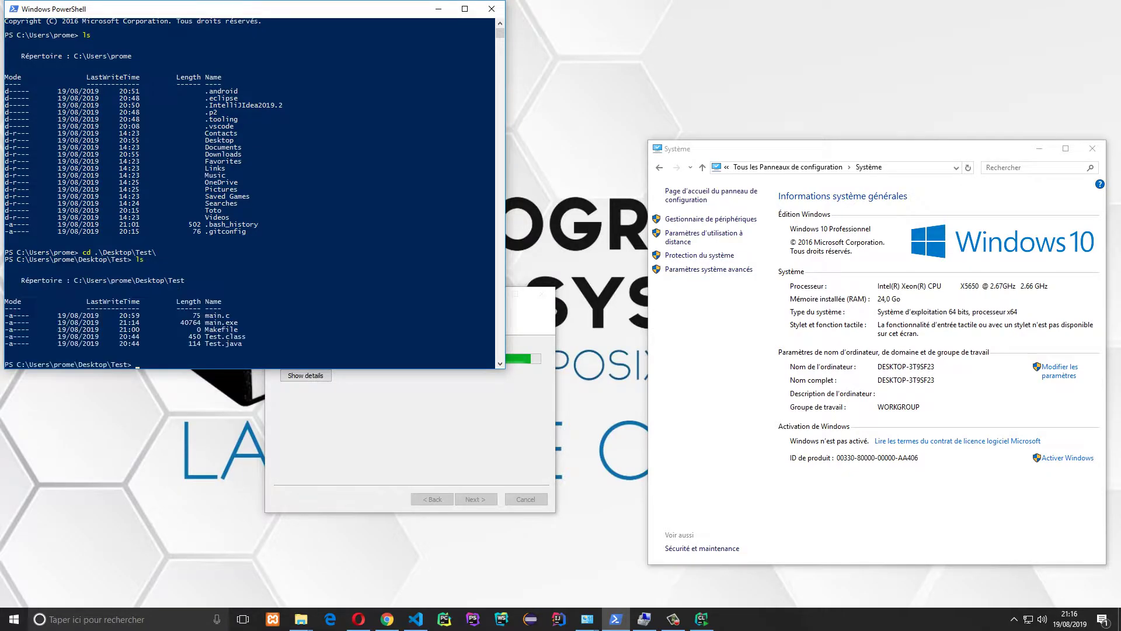
Display the contents of main.c with cat and print the current date with the date command.
type("cat")
type(" .\\ma")
key("Tab")
key("Return")
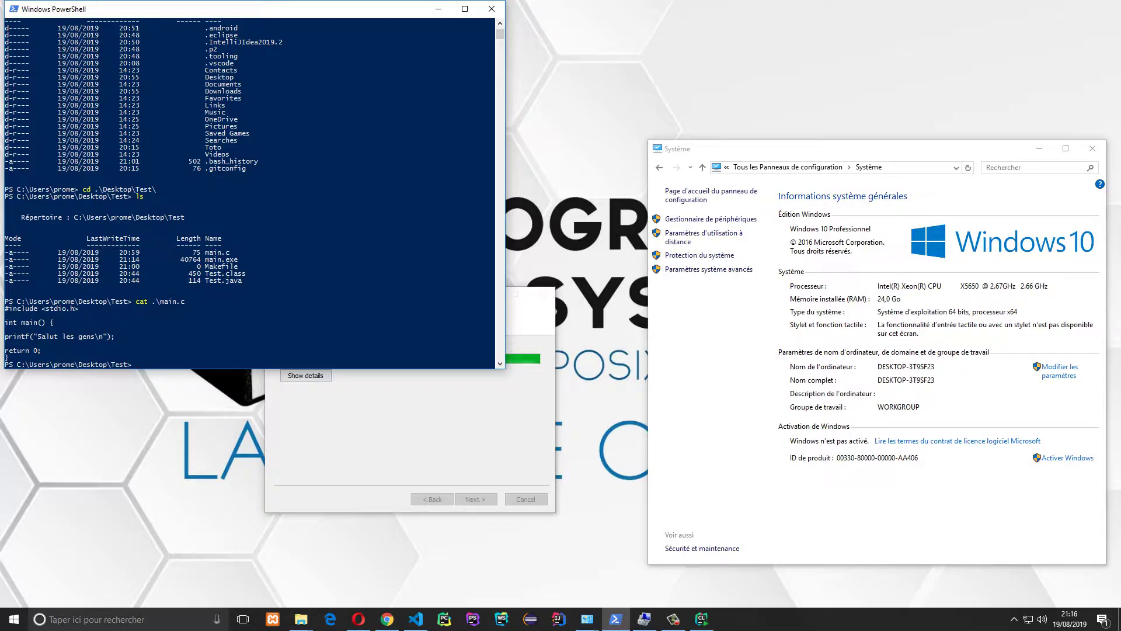
type("date")
key("Return")
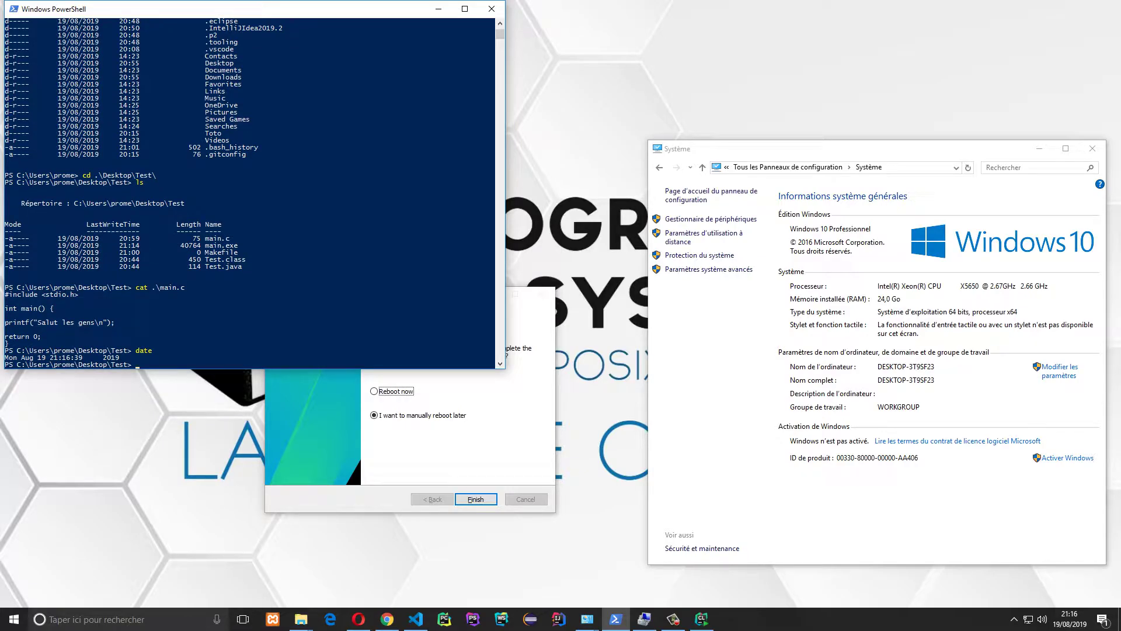
Run date with the custom format +"On est %B/%M/%Y, il est %H:%M:%S".
type("date +\"%")
key("BackSpace")
type("Il est")
key("BackSpace")
key("BackSpace")
key("BackSpace")
key("BackSpace")
key("BackSpace")
key("BackSpace")
type("On est ")
type("%")
type("B")
type("/")
type("%")
type("M\"")
type("/")
type("%")
type("Y")
type(", il est ")
type("%")
type("H")
type(":%")
type("M")
type("%")
key("BackSpace")
type(":%S")
key("Return")
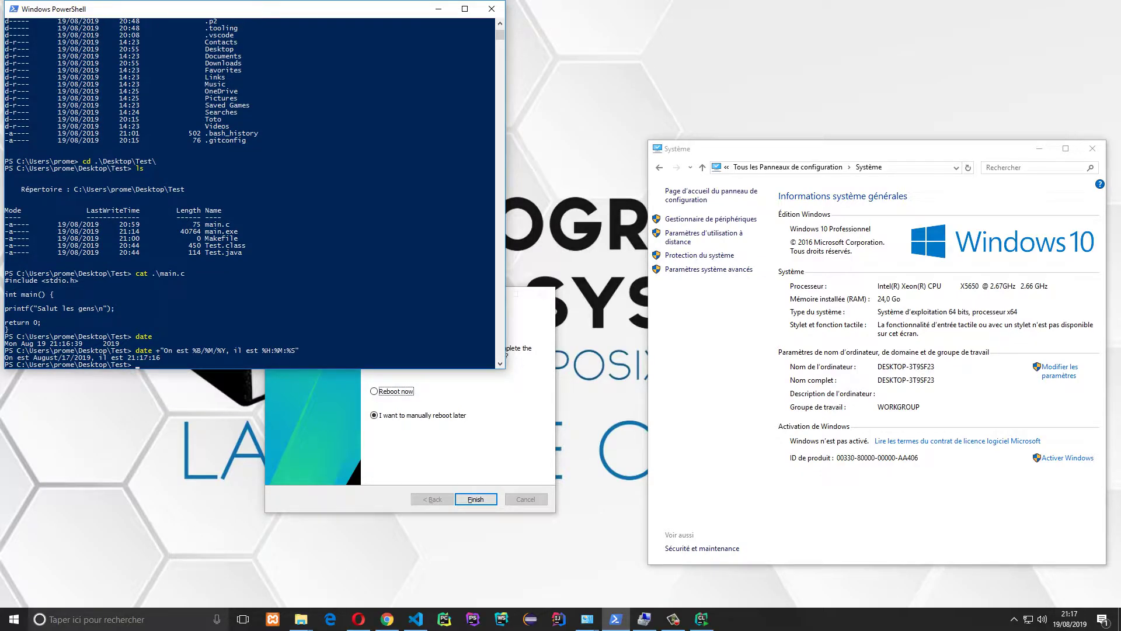
Examine the date and time in the formatted output against its format codes and clear the terminal.
left_click_drag(58, 358, 46, 358)
left_click_drag(209, 350, 214, 350)
mouse_move(74, 358)
left_mouse_down()
mouse_move(91, 357)
mouse_move(50, 357)
mouse_move(162, 357)
left_mouse_up()
left_click(161, 357)
type("clear")
key("Return")
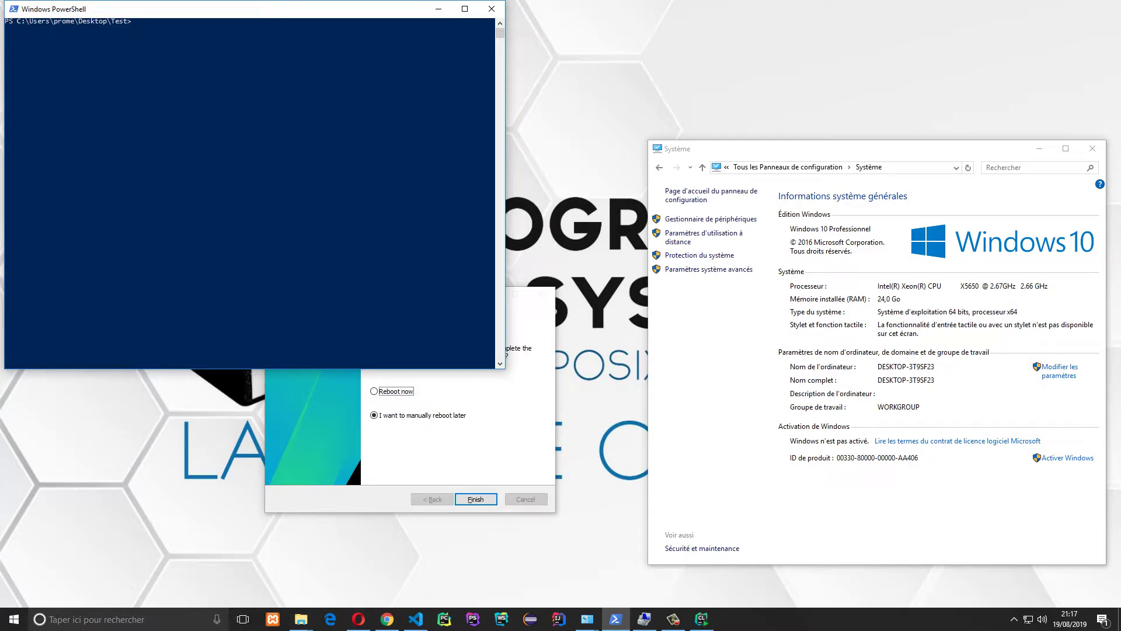
Finish the CLion setup with the manual reboot option and minimise PowerShell.
left_click(461, 453)
left_click(476, 499)
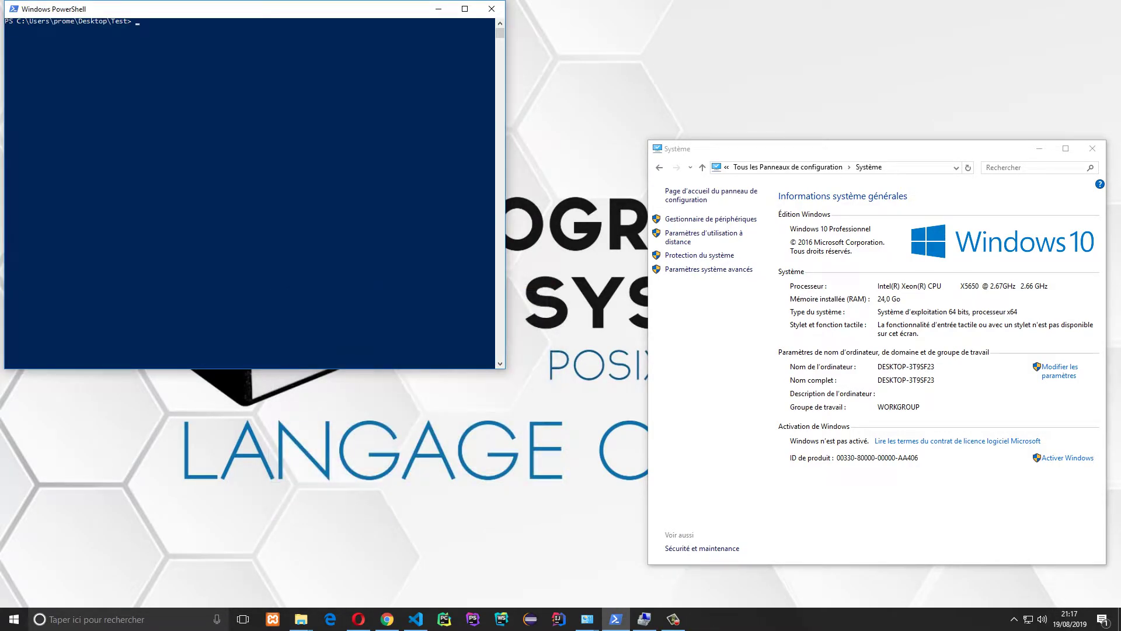
left_click(438, 8)
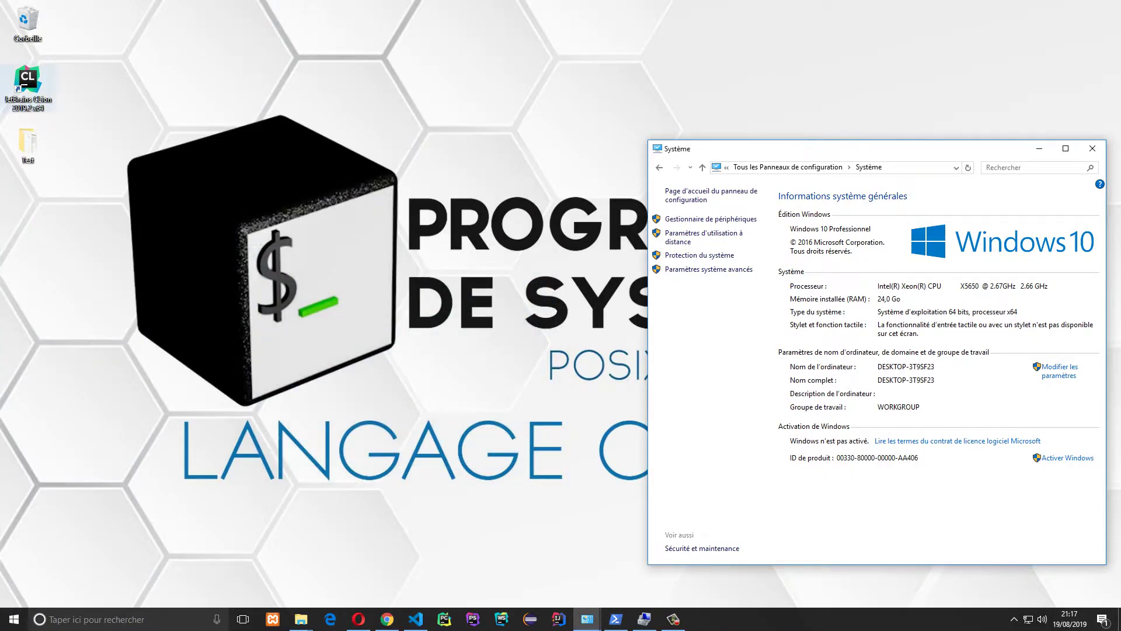
Pin the JetBrains CLion 2019.2 x64 desktop shortcut to the taskbar and launch CLion.
left_click_drag(28, 79, 588, 616)
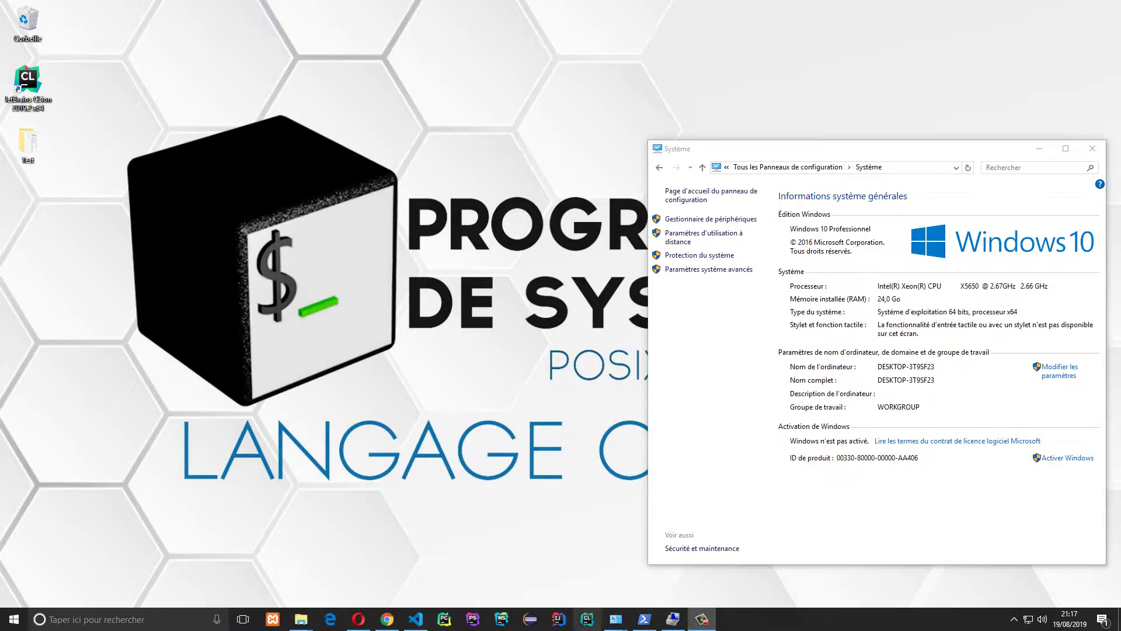
double_click(28, 82)
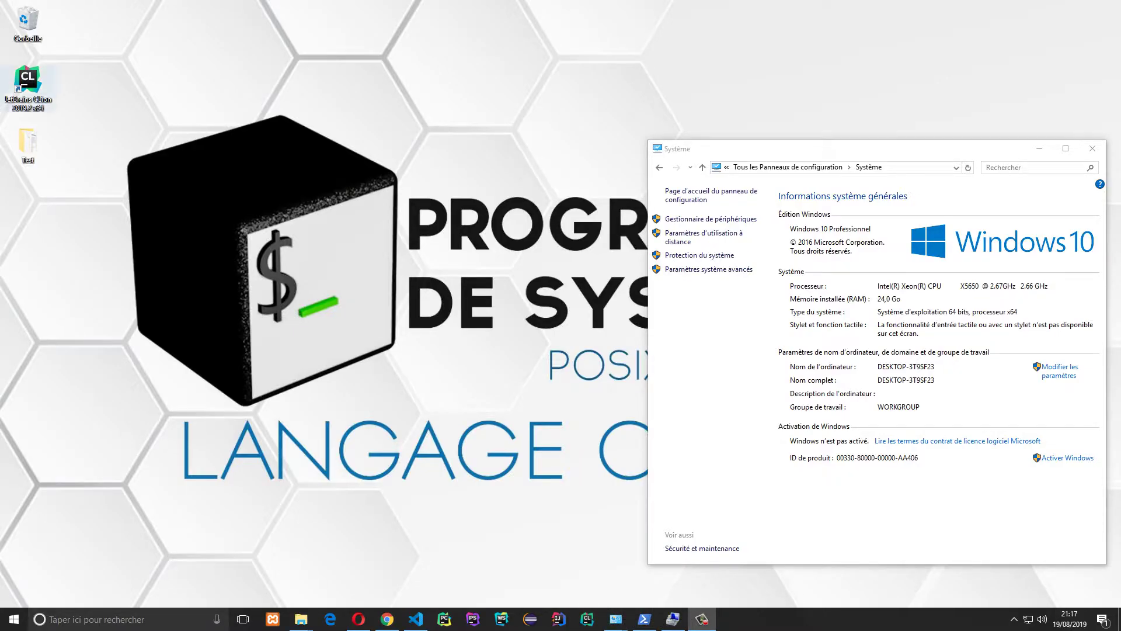
Move the CLion desktop shortcut to the Recycle Bin and continue the CLion first launch without importing settings.
left_click_drag(28, 82, 27, 22)
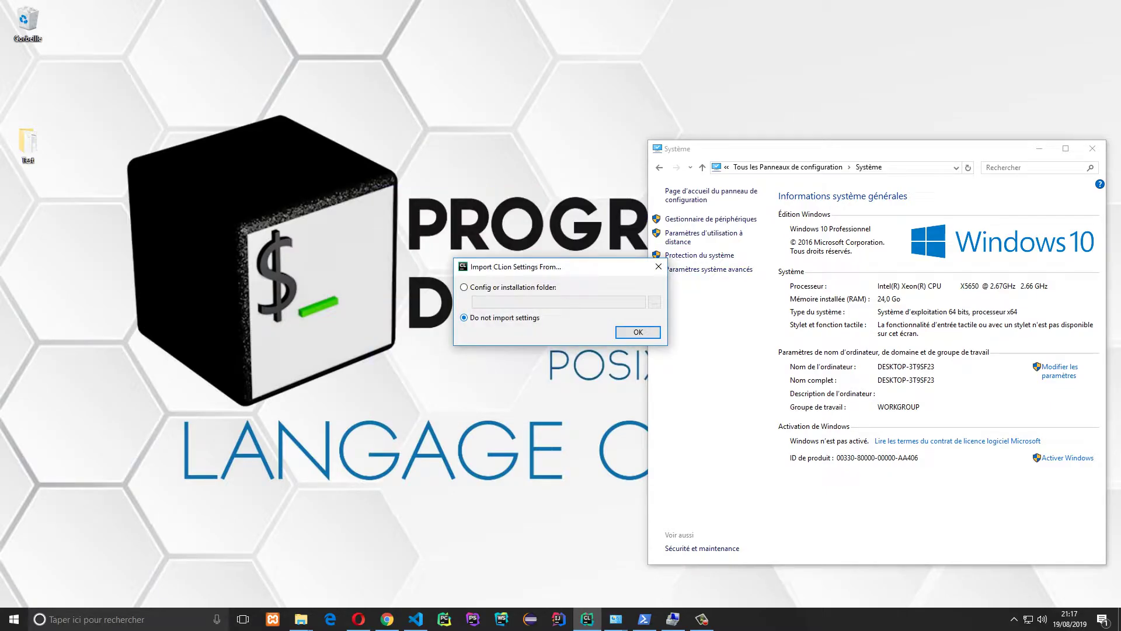
left_click(638, 331)
right_click(235, 199)
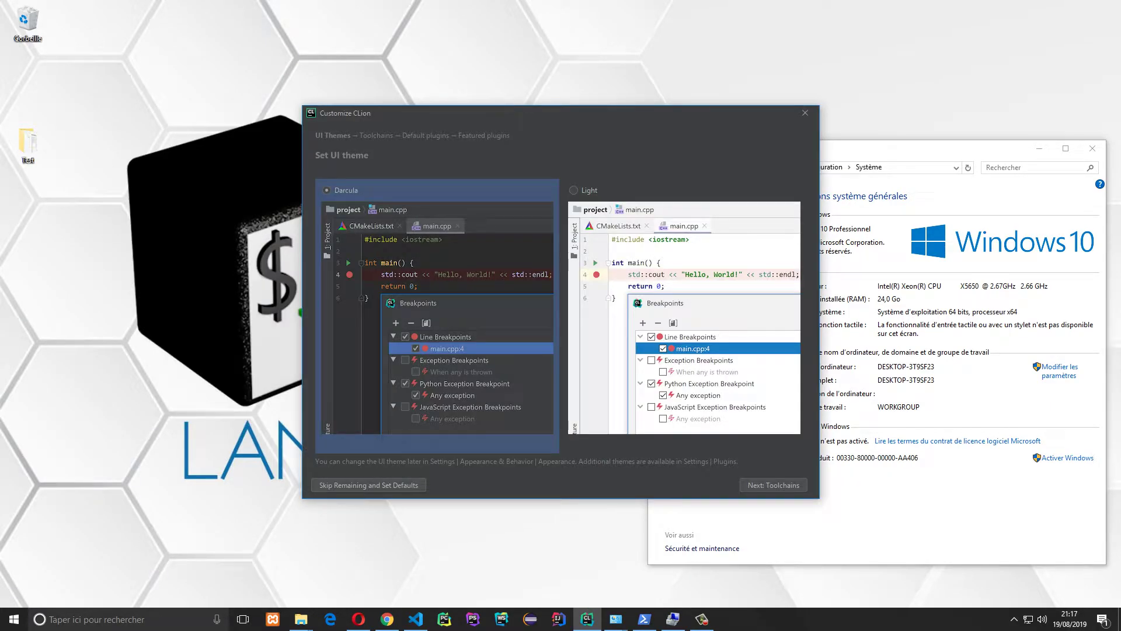
Accept the Darcula theme and check the MinGW toolchain's environment, Make, C compiler and C++ compiler entries.
left_click(773, 485)
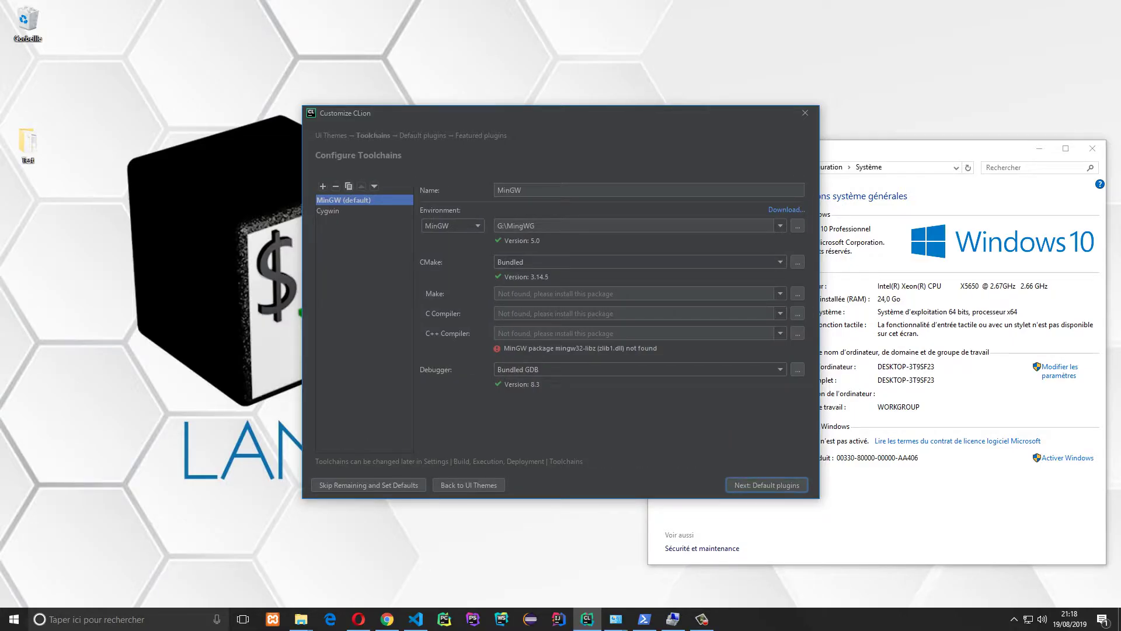
mouse_move(535, 226)
left_mouse_down()
mouse_move(514, 226)
mouse_move(535, 226)
left_mouse_up()
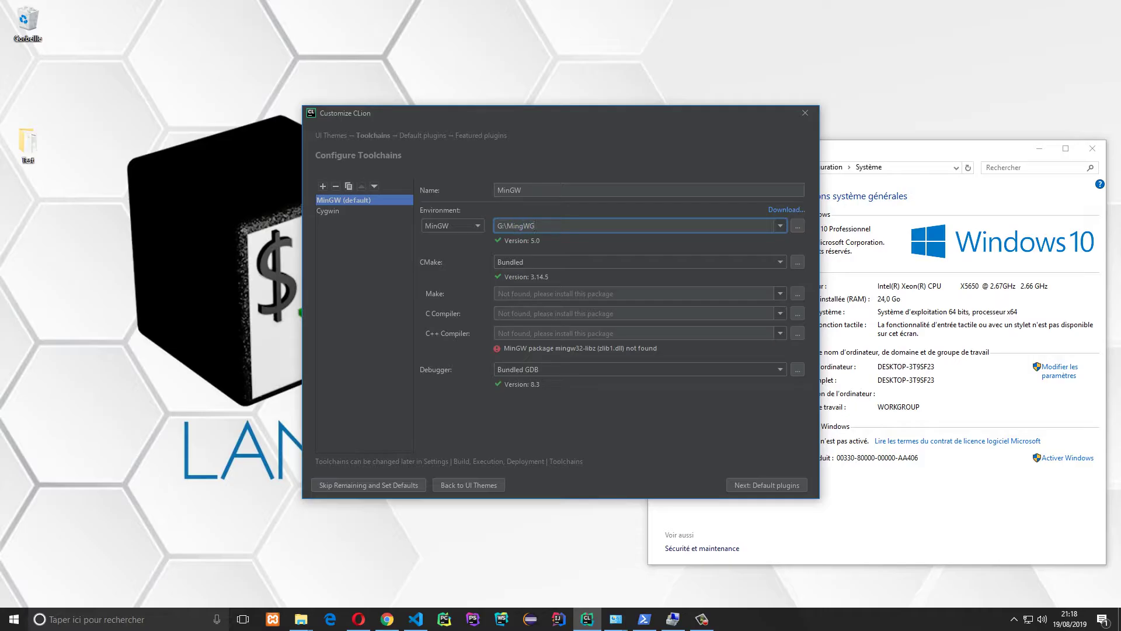
left_click(526, 294)
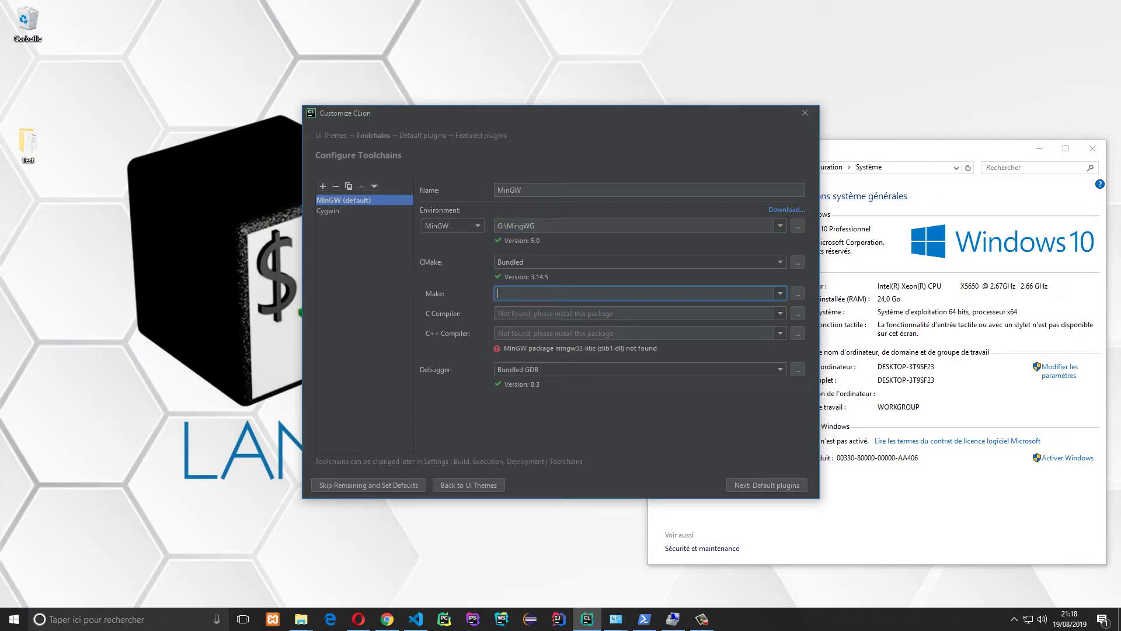
left_click(525, 314)
left_click(498, 333)
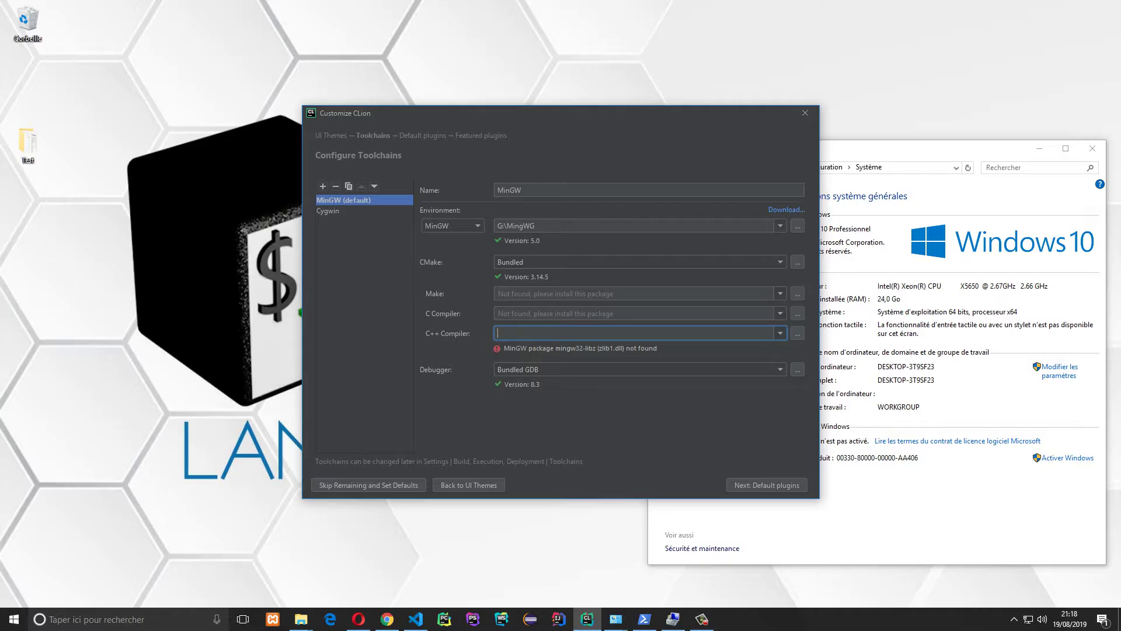
Set the MinGW toolchain's Make program to C:\Program Files (x86)\GnuWin32\bin\make.exe.
left_click(798, 293)
left_click_drag(648, 196, 437, 154)
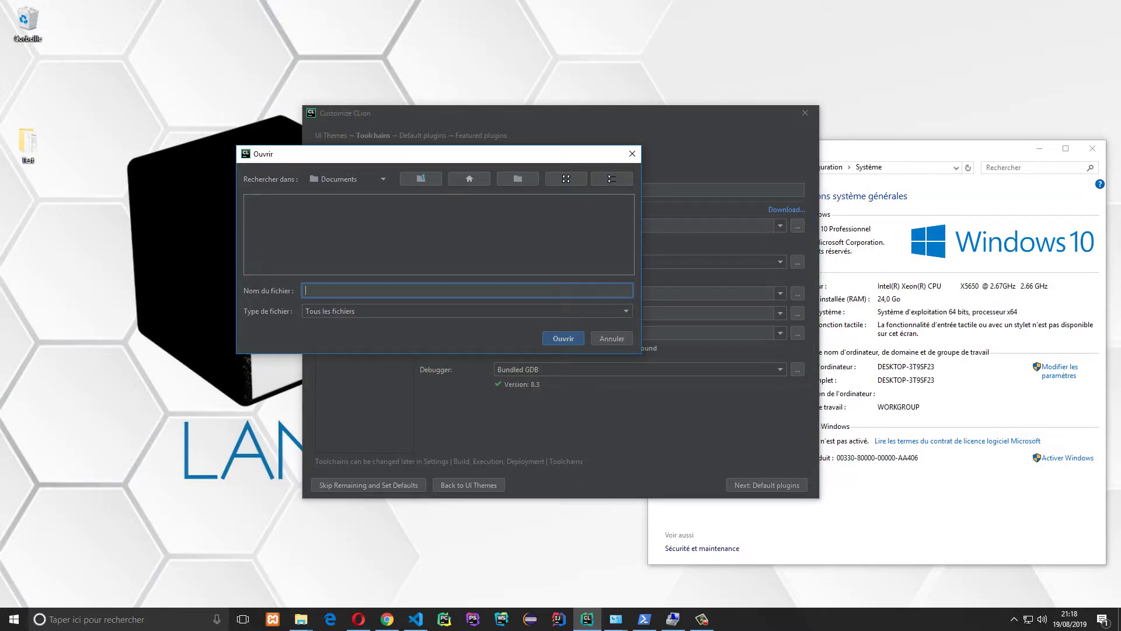
left_click(421, 178)
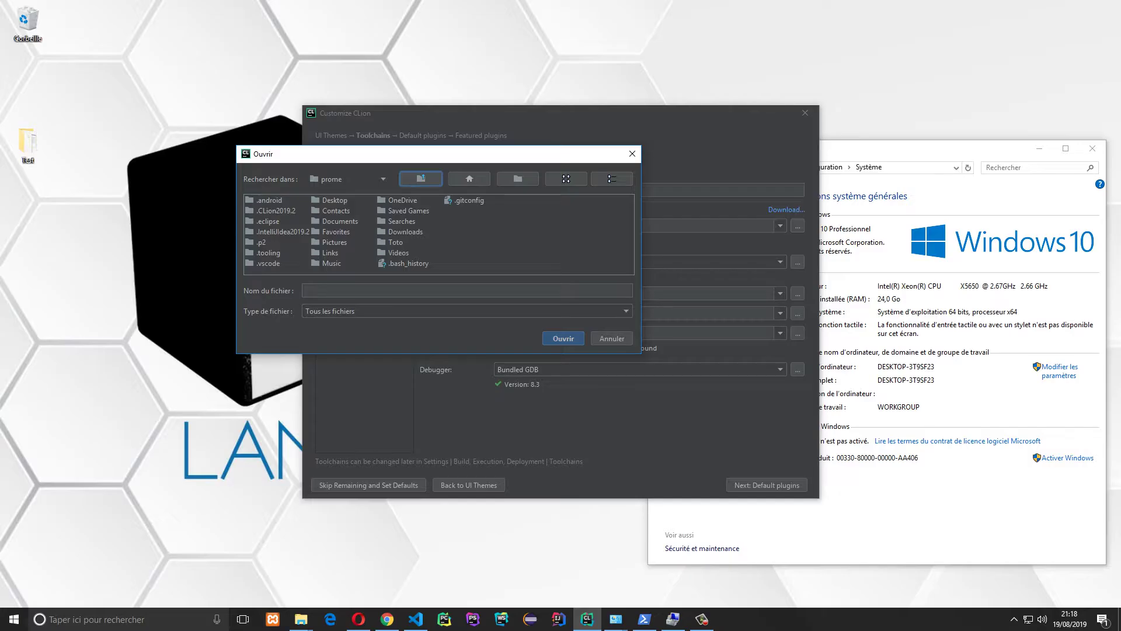
left_click(420, 178)
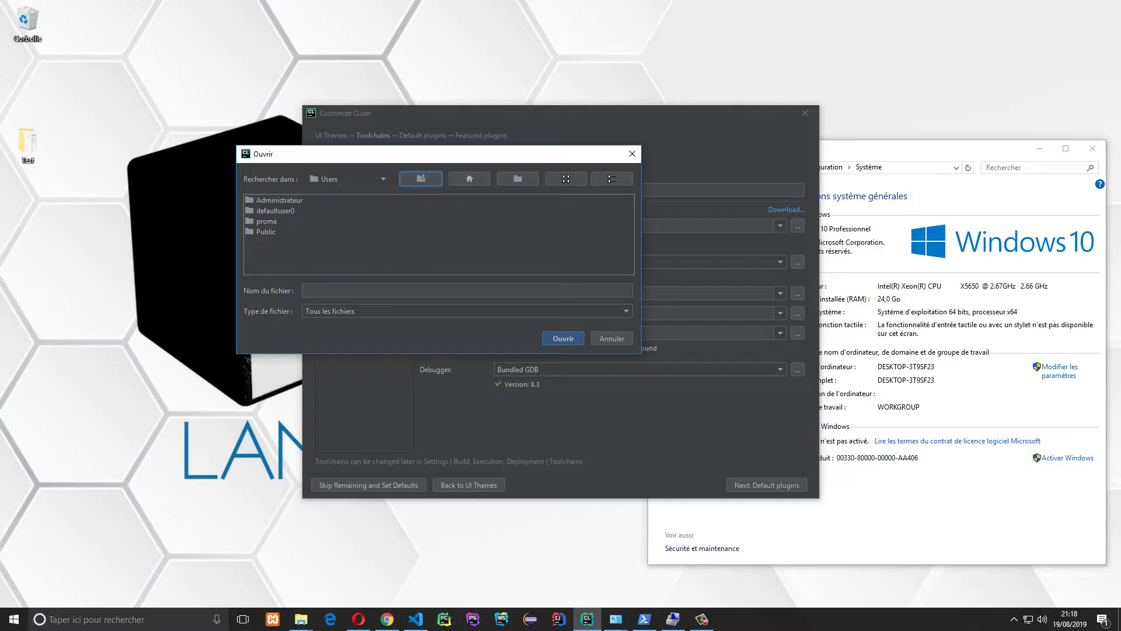
left_click(421, 178)
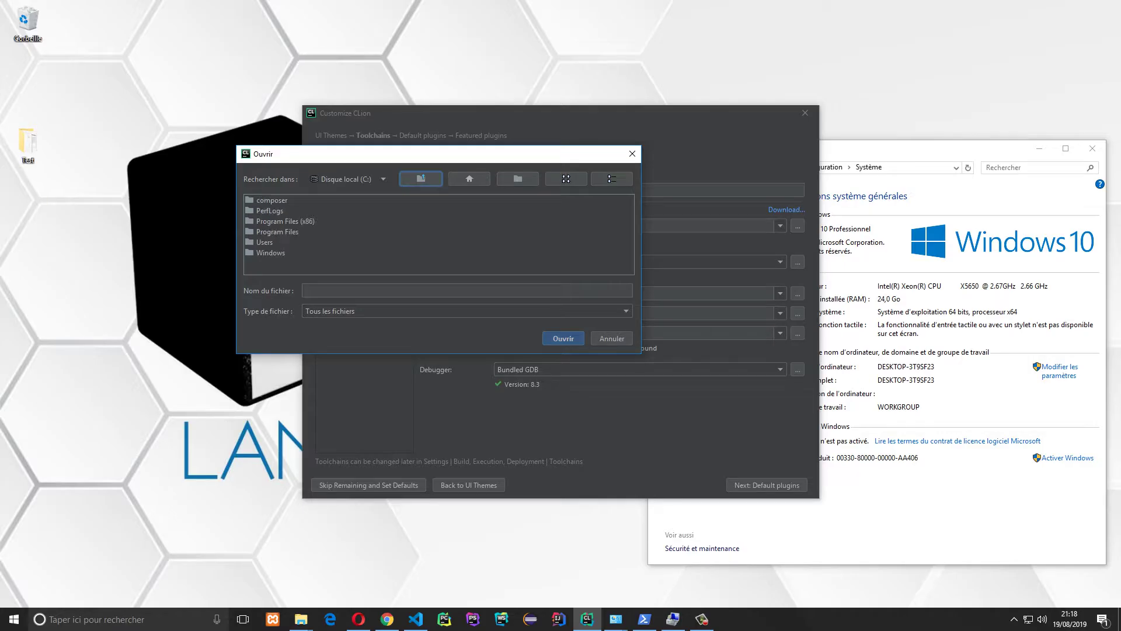
double_click(285, 221)
double_click(269, 210)
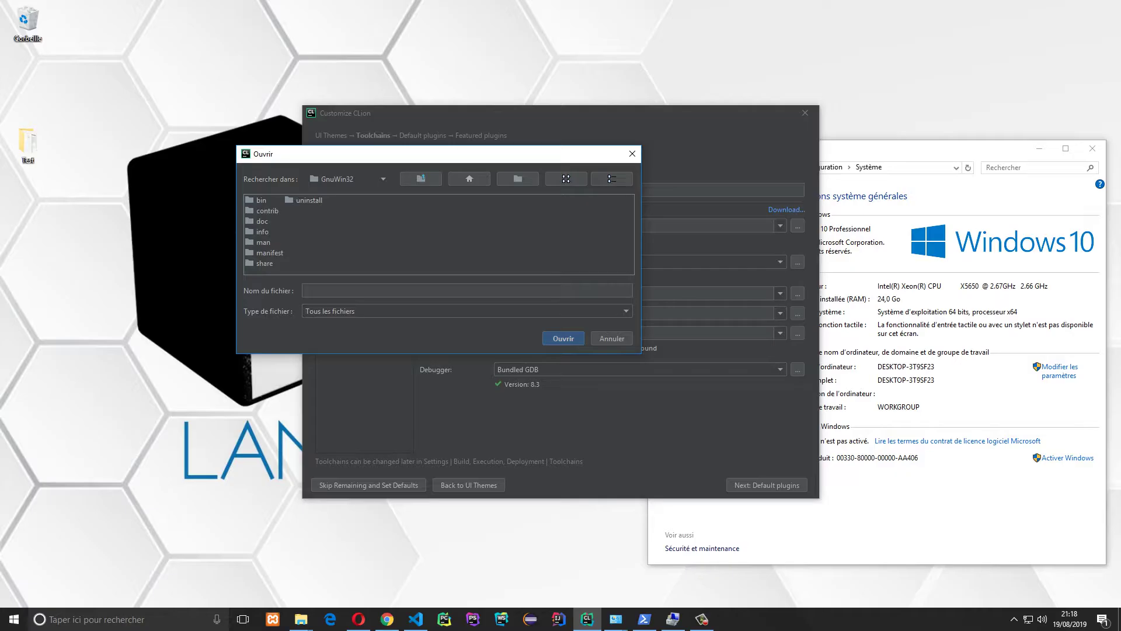
double_click(261, 200)
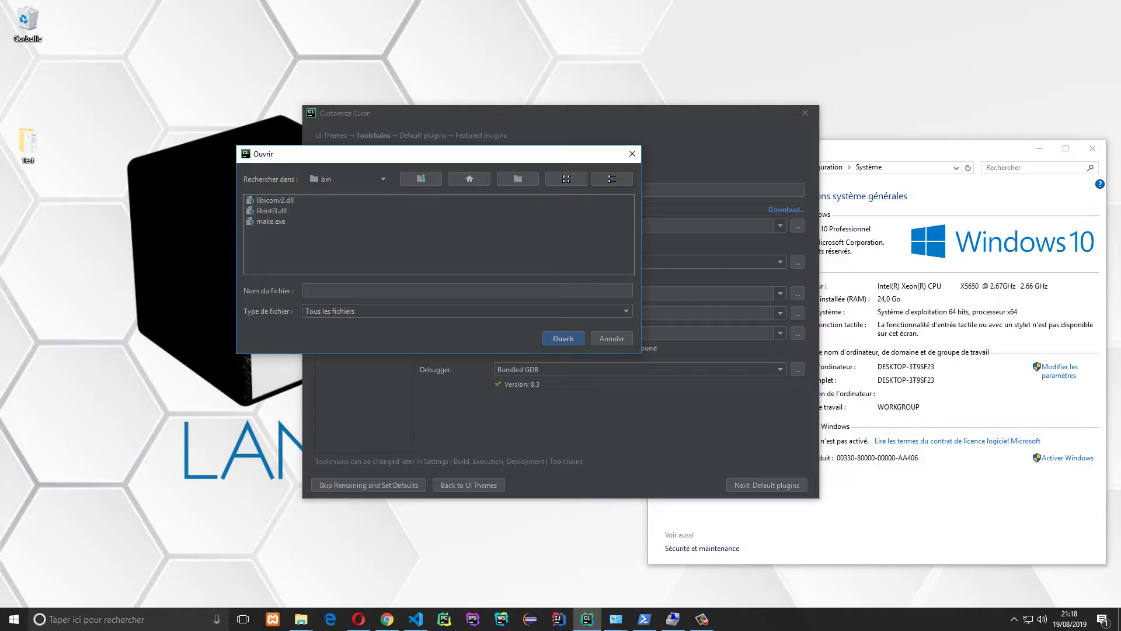
left_click(270, 222)
left_click(564, 339)
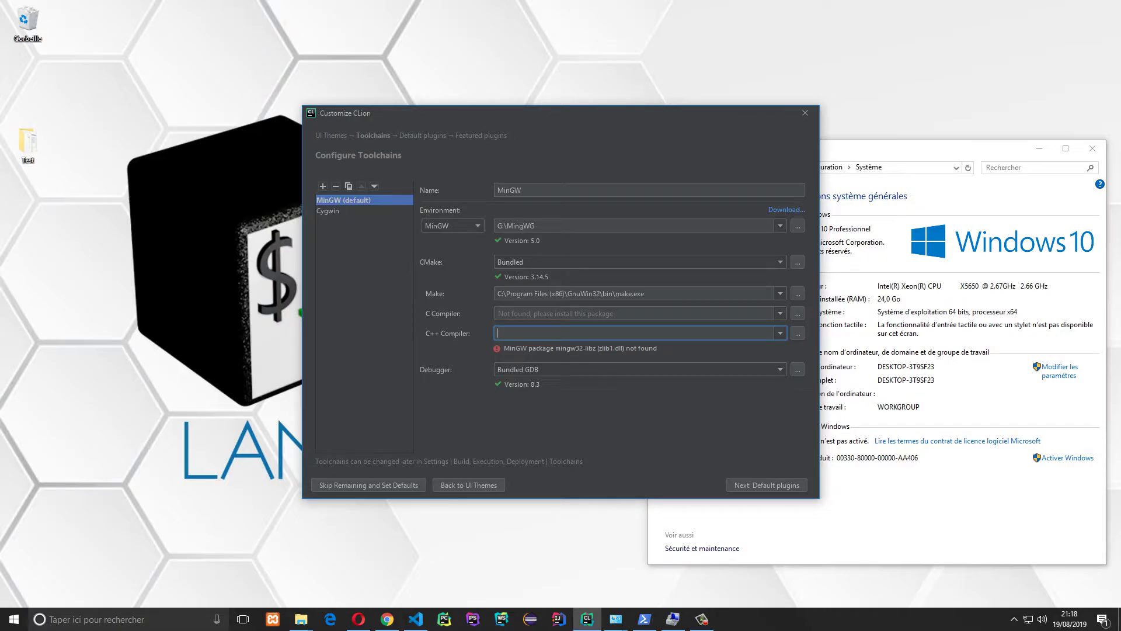
Set the MinGW toolchain's C compiler to G:\MingWG\bin\gcc.exe.
key("shift+Return")
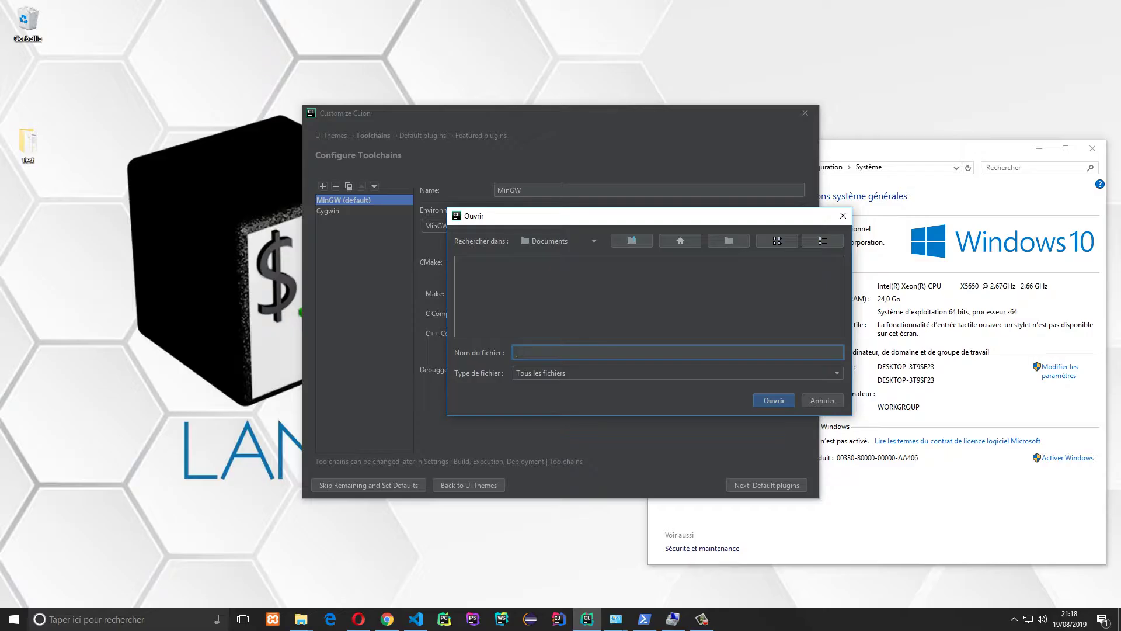
left_click(572, 240)
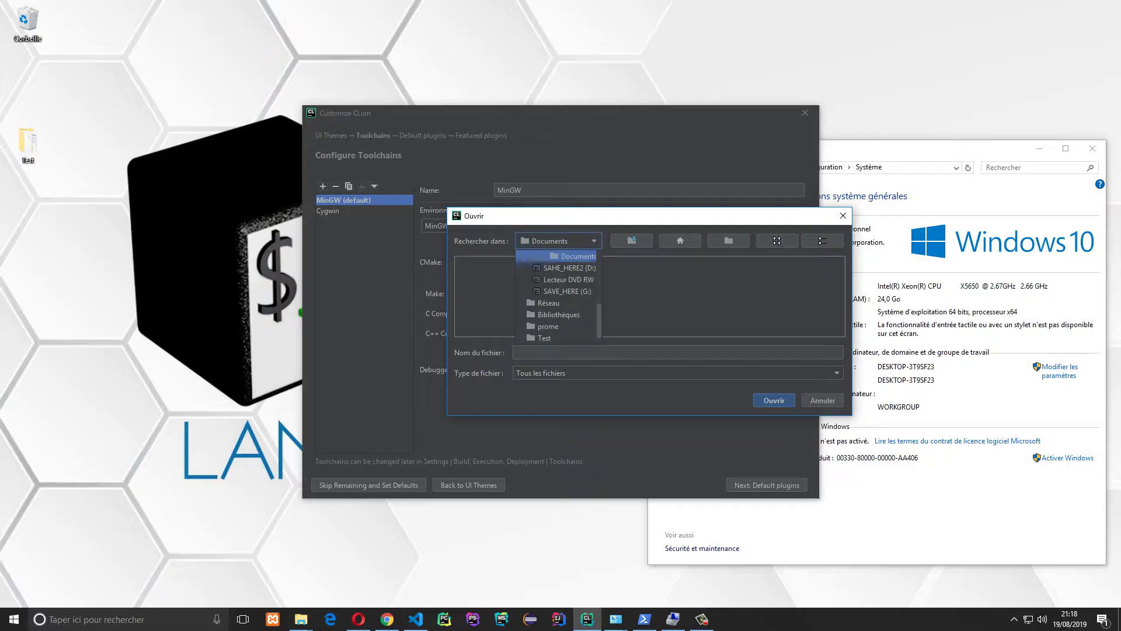
key("Return")
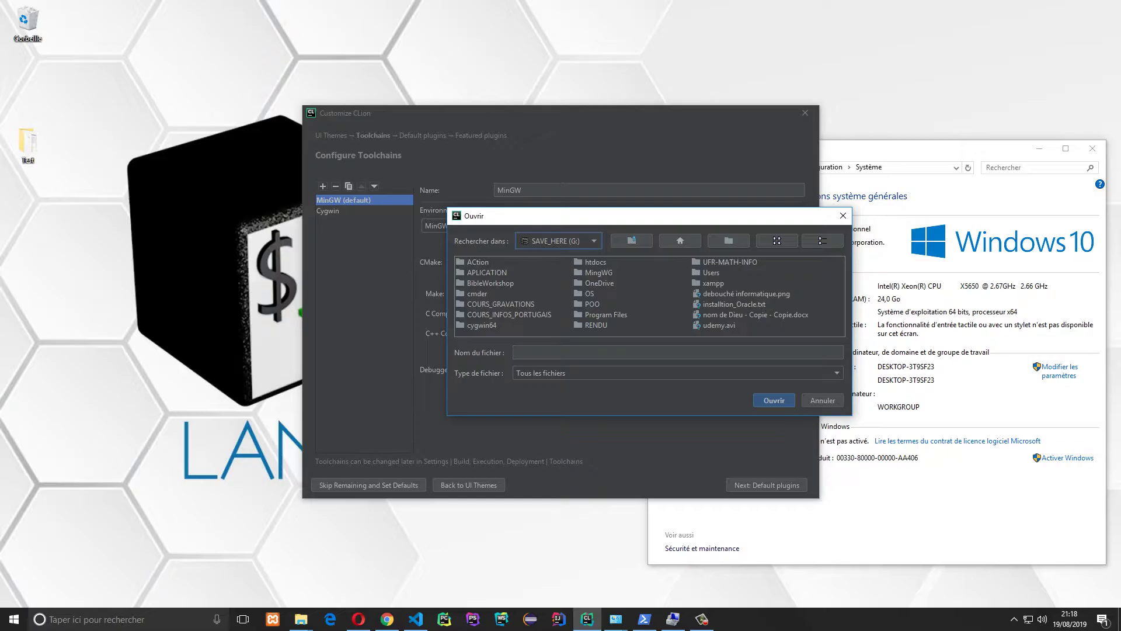
double_click(598, 272)
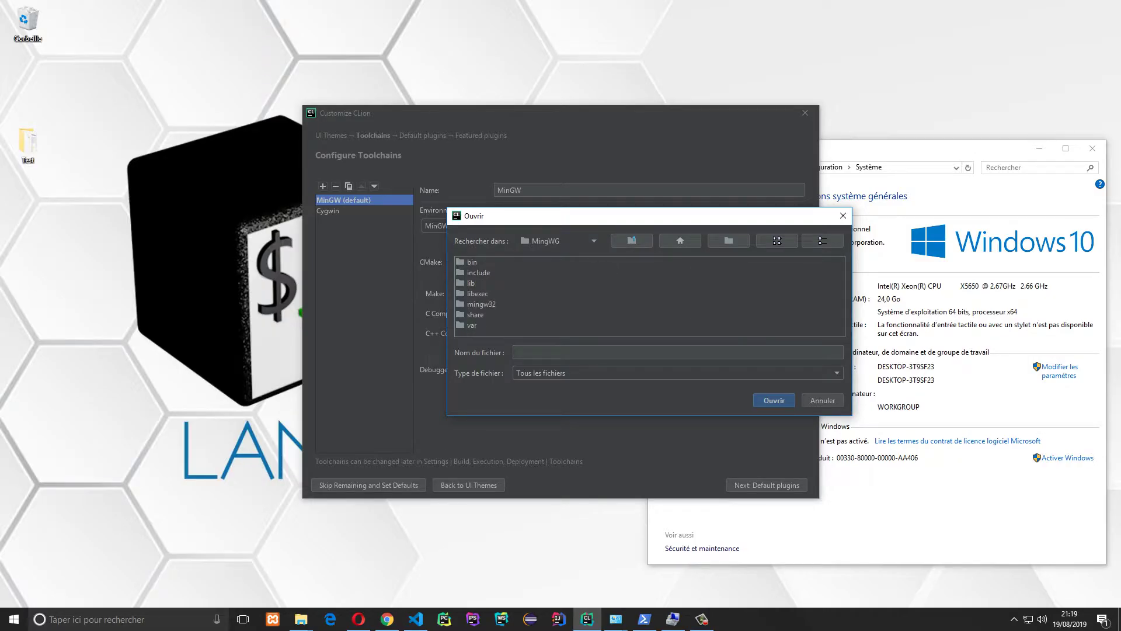
key("b")
key("Return")
left_click_drag(642, 216, 320, 79)
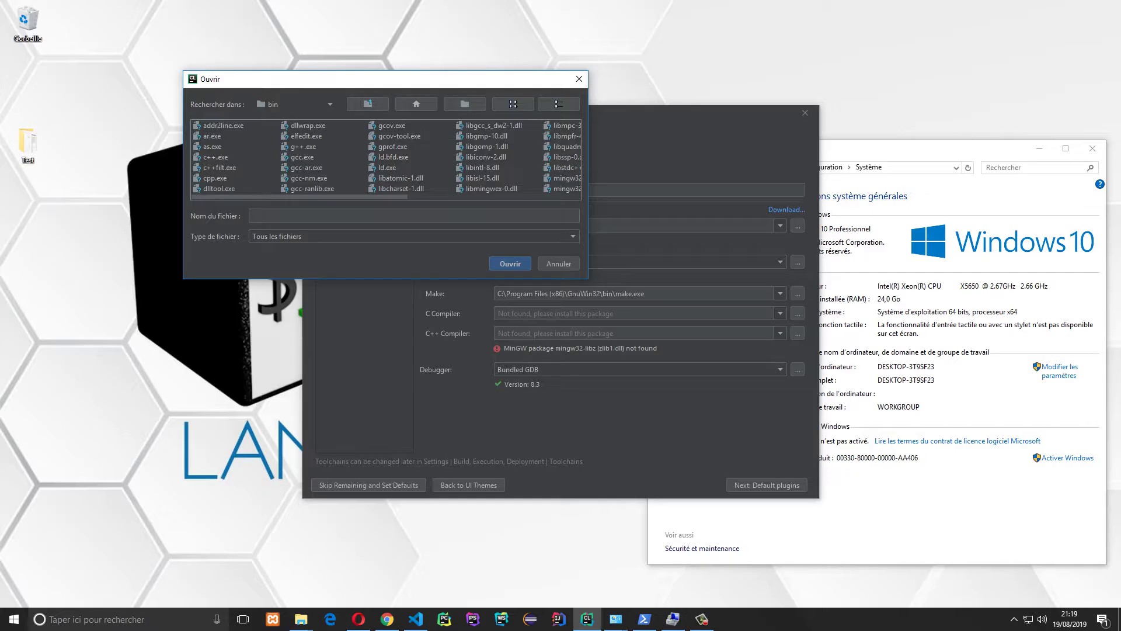
left_click(302, 157)
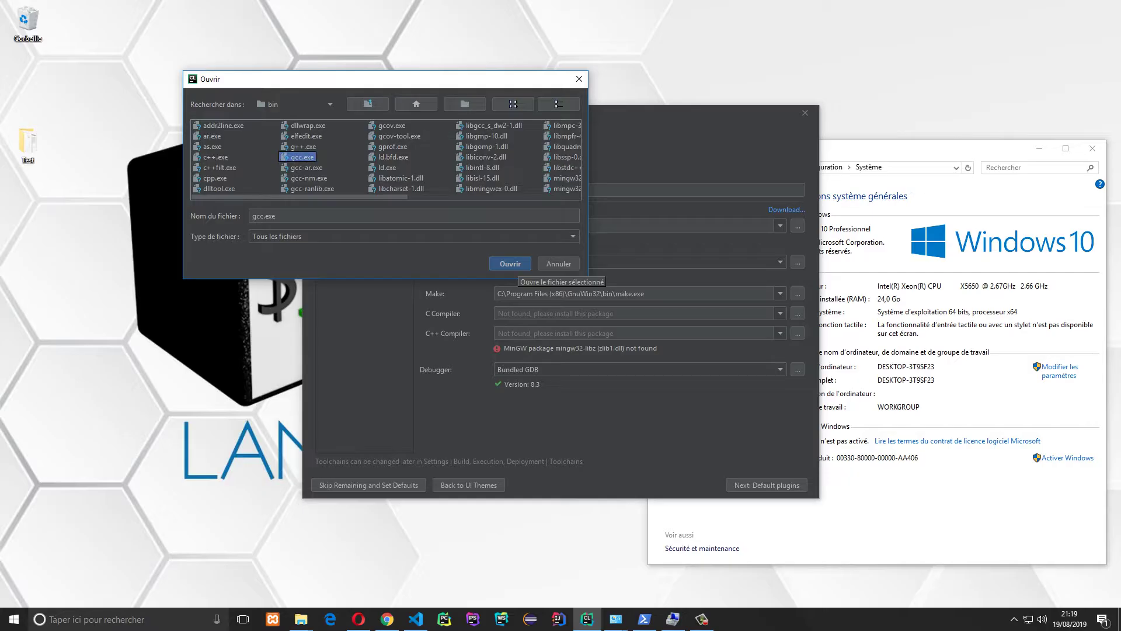
left_click(510, 263)
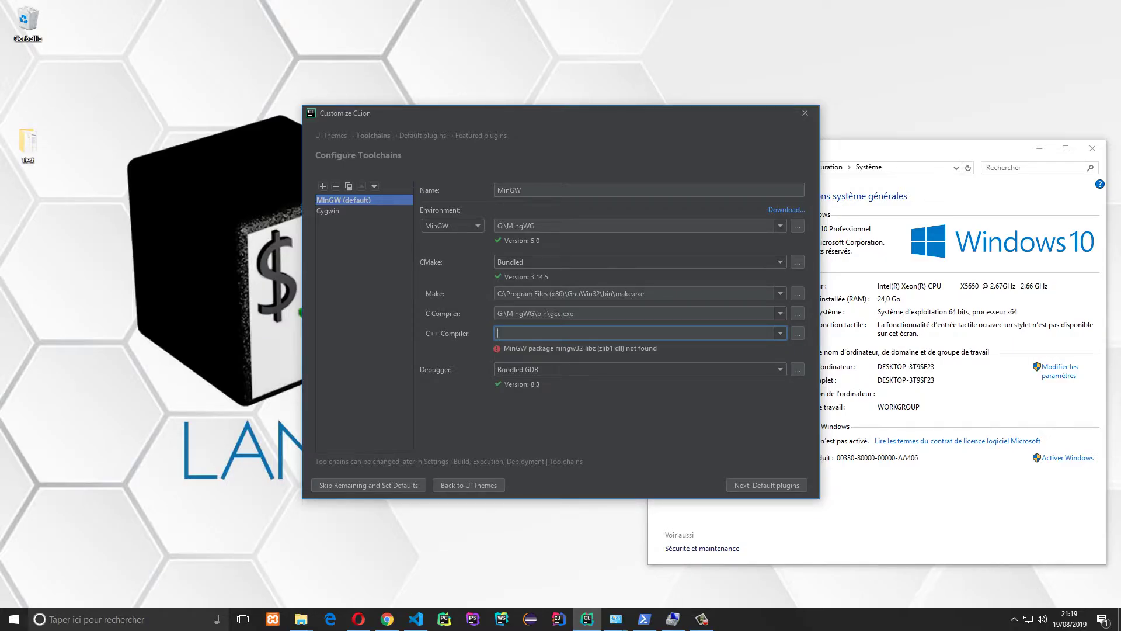
Set the MinGW toolchain's C++ compiler to G:\MingWG\bin\g++.exe.
left_click(798, 333)
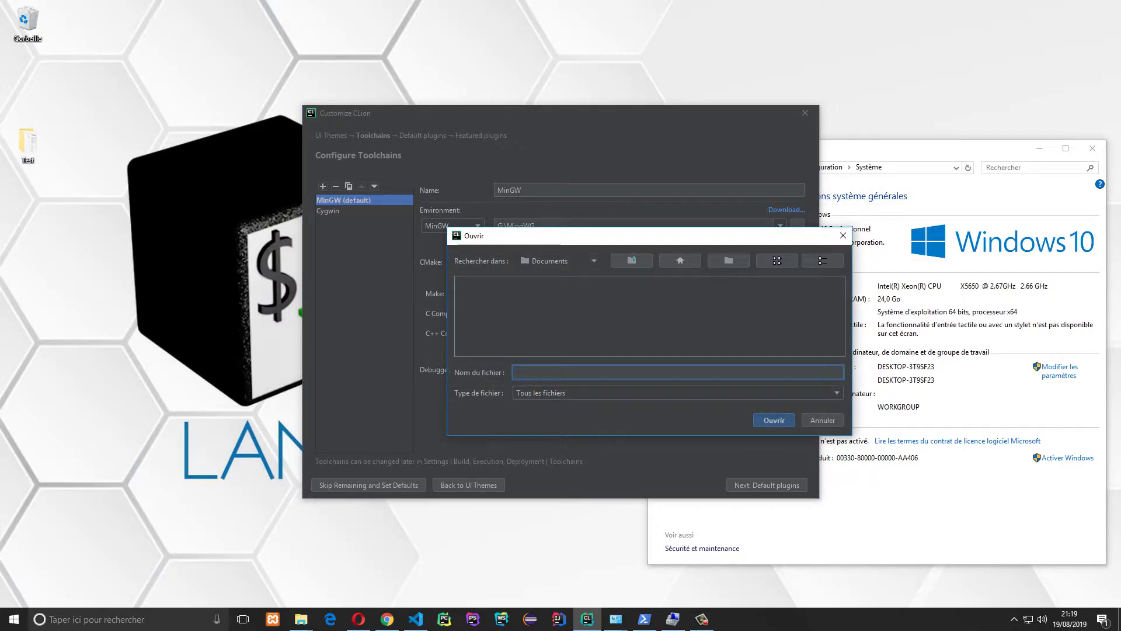
left_click(593, 261)
left_click(555, 310)
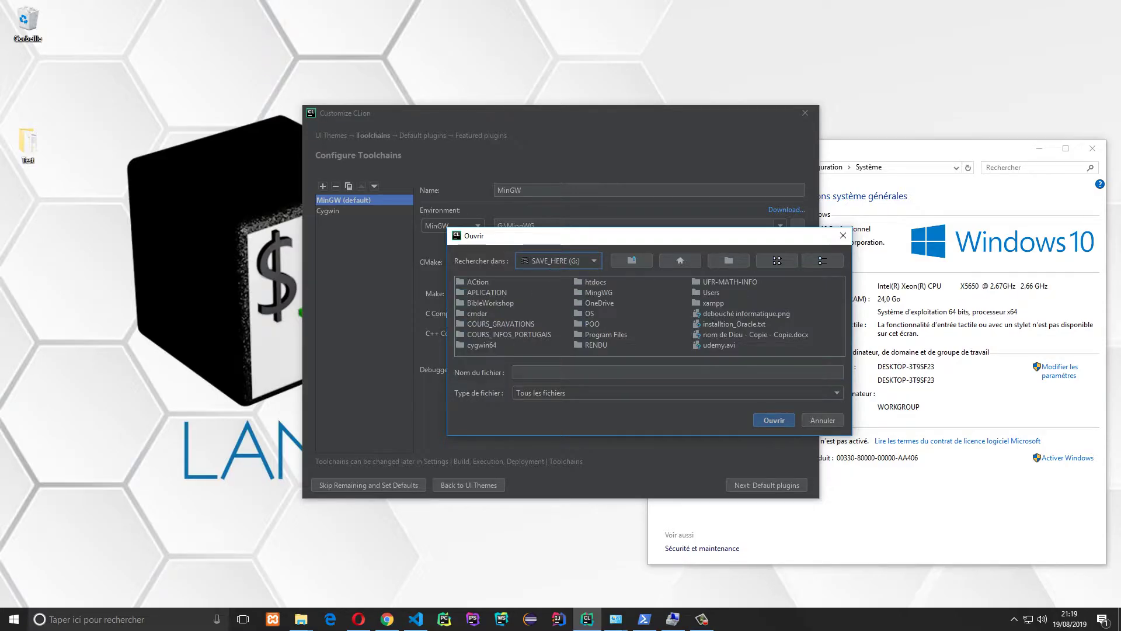
left_click_drag(607, 236, 386, 185)
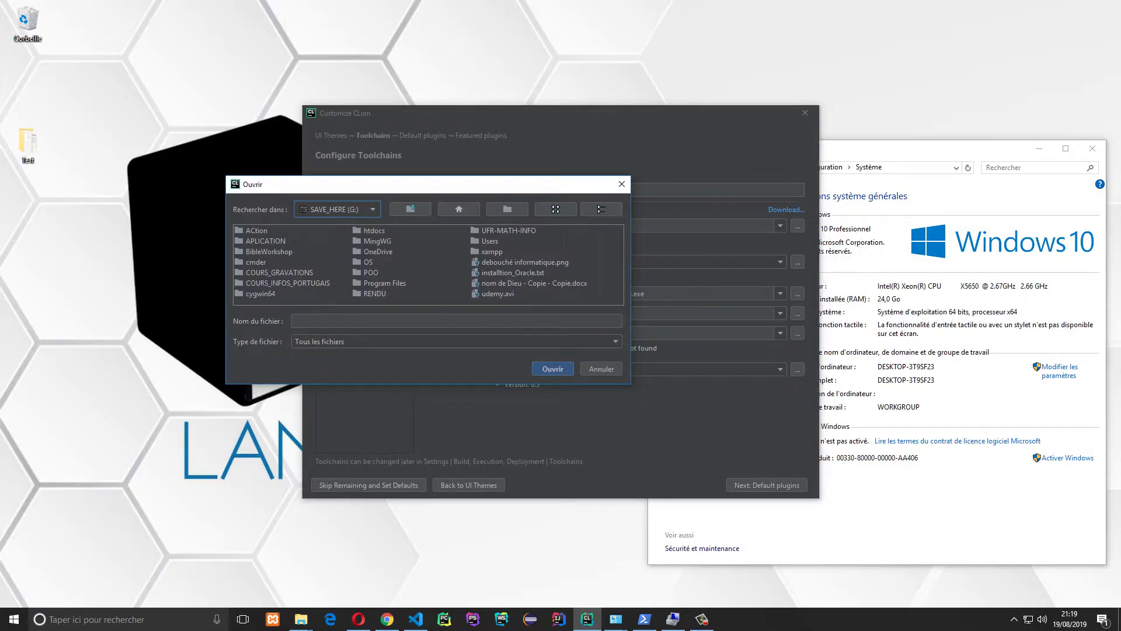
double_click(377, 241)
double_click(250, 230)
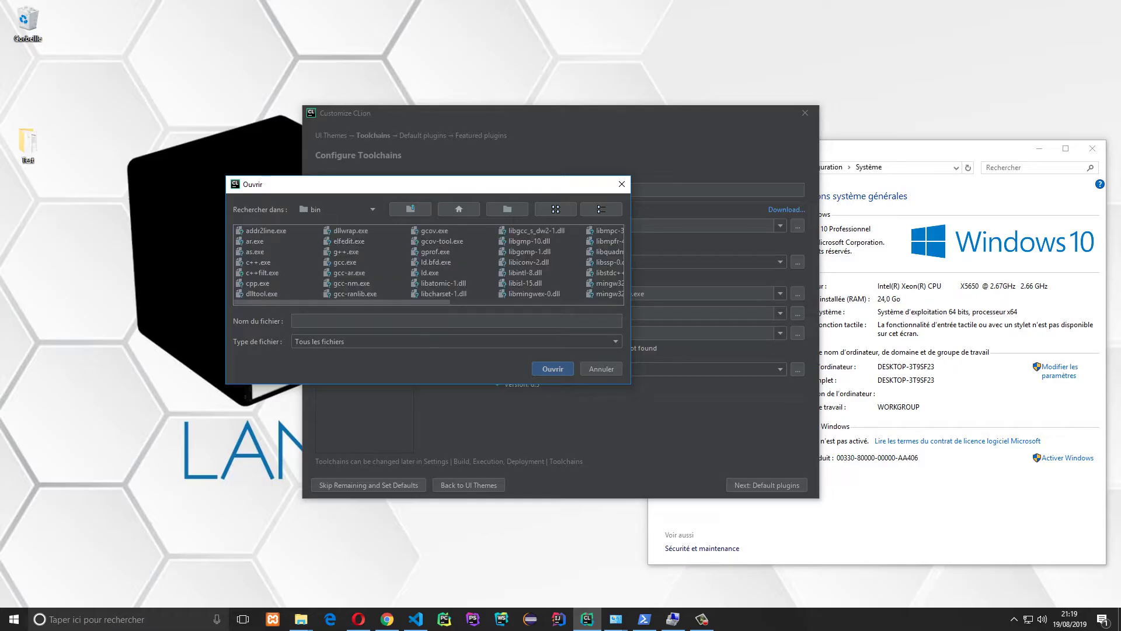
left_click(345, 252)
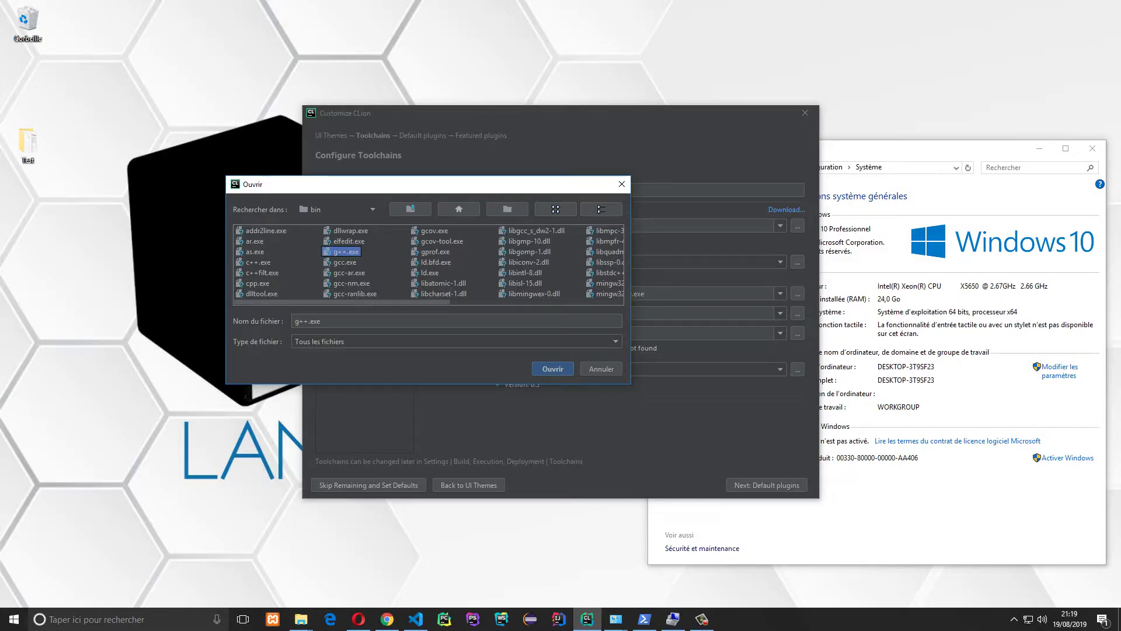
key("Return")
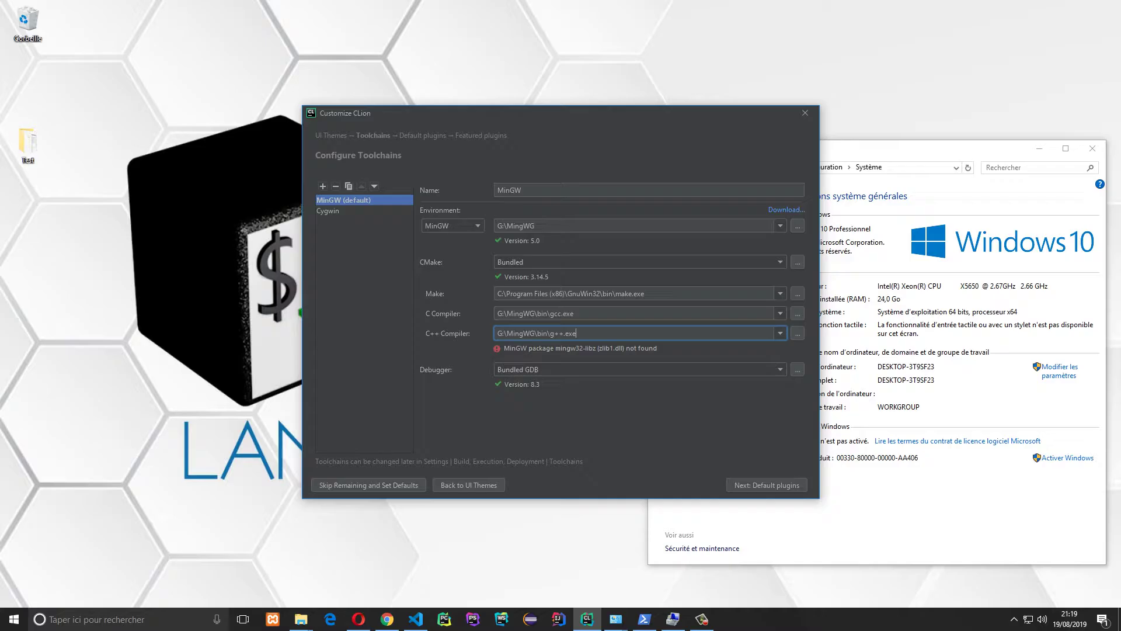
Keep the default plugins, install the Lua, Markdown, TeamCity Integration and Rust featured plugins, and finish the CLion customization.
left_click(766, 485)
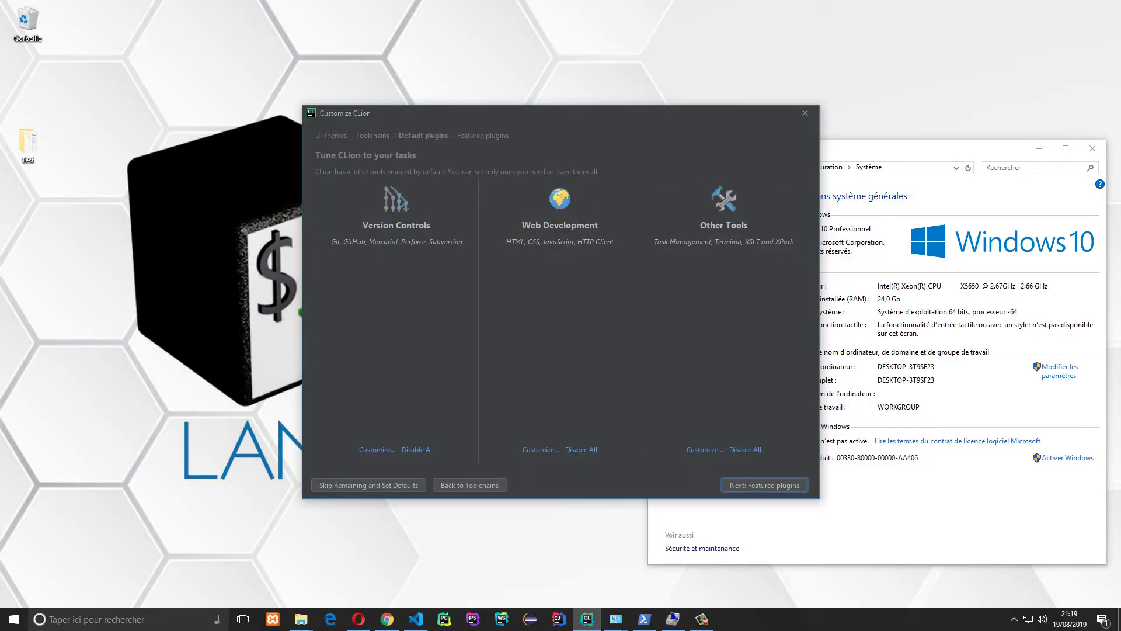
key("Return")
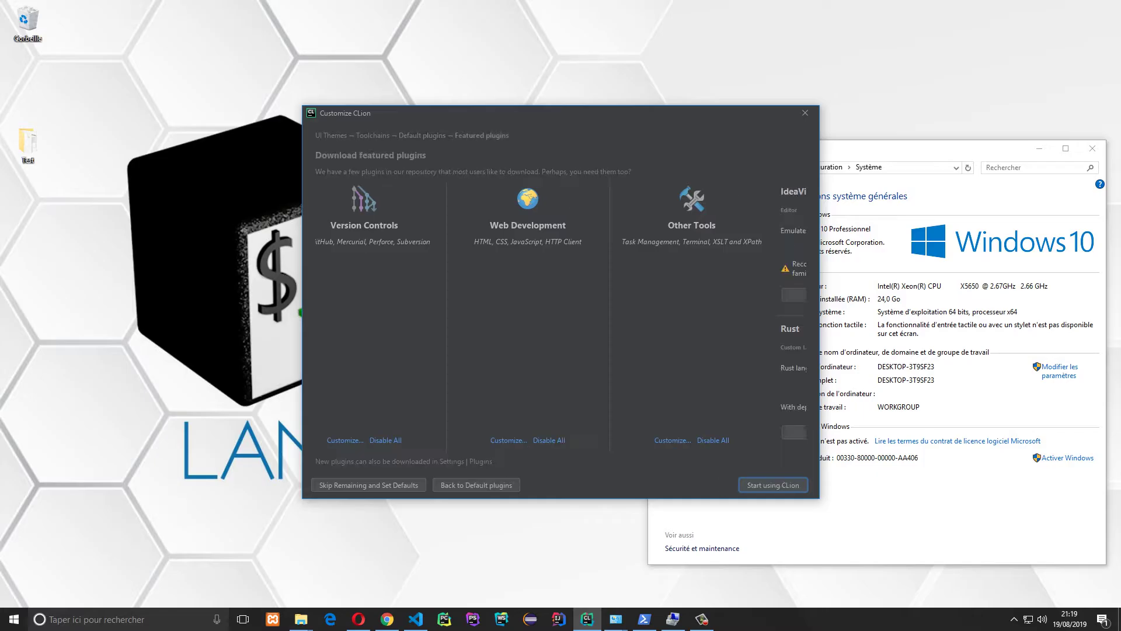
left_click(560, 295)
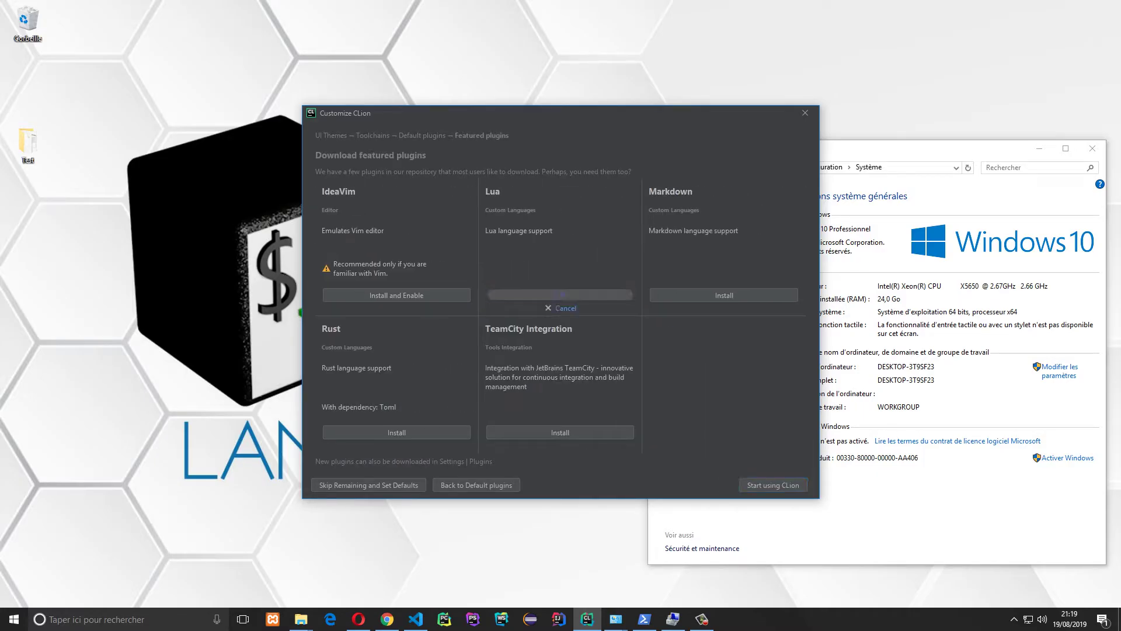
left_click(723, 295)
left_click(560, 433)
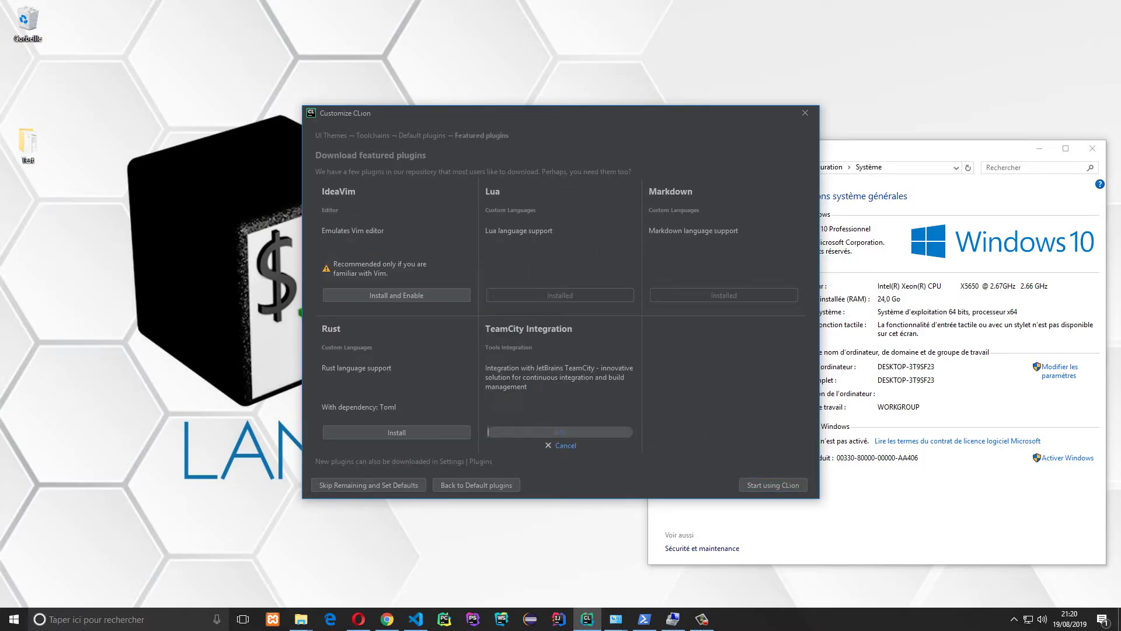
left_click(396, 432)
left_click(773, 485)
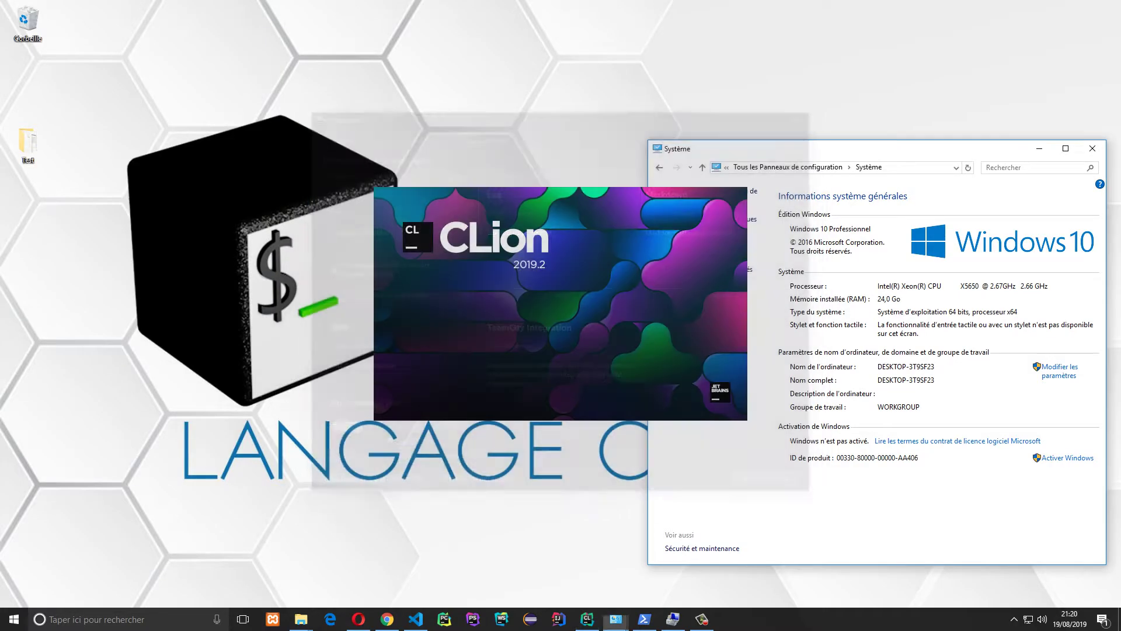
right_click(205, 178)
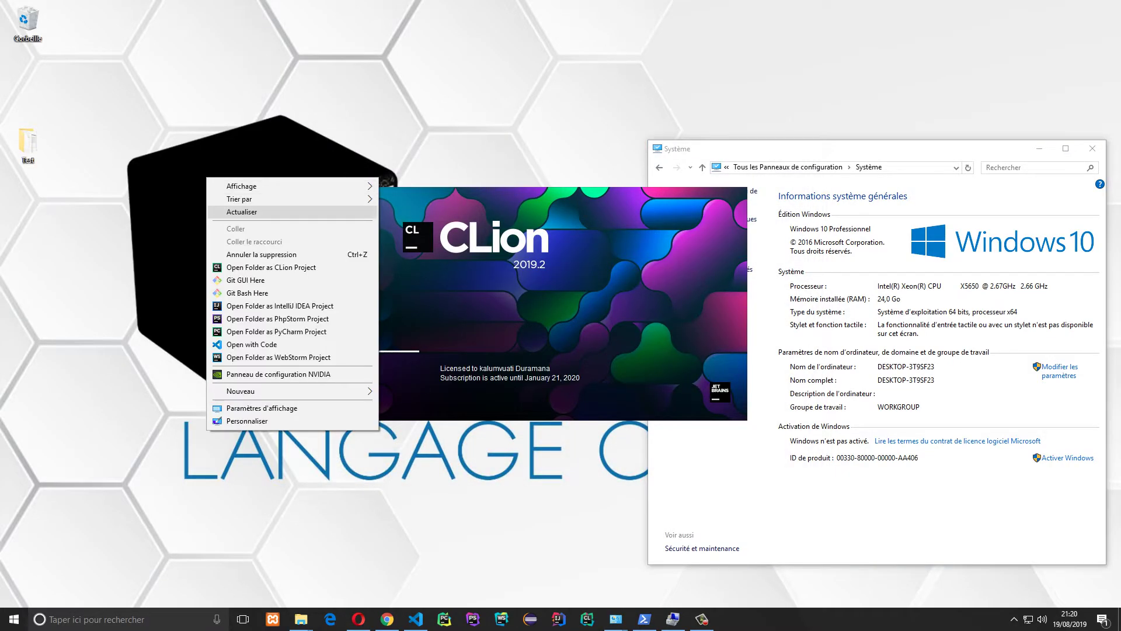
left_click(232, 212)
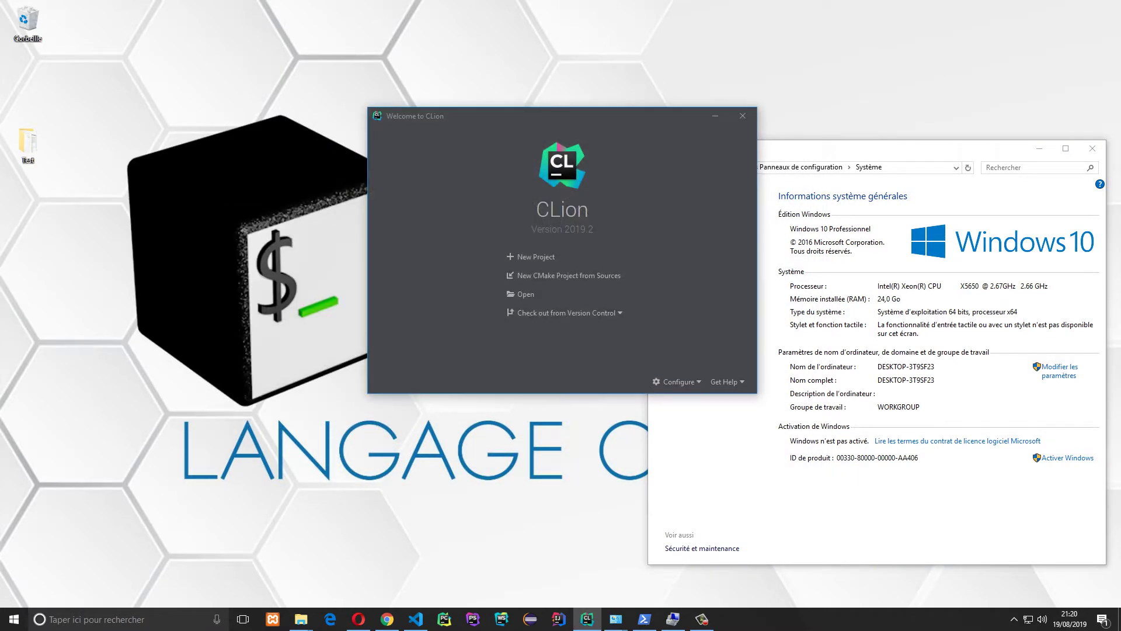
Create a new C++ Executable project named Test2 in the CLionProjects folder with the C++14 language standard.
left_click(535, 256)
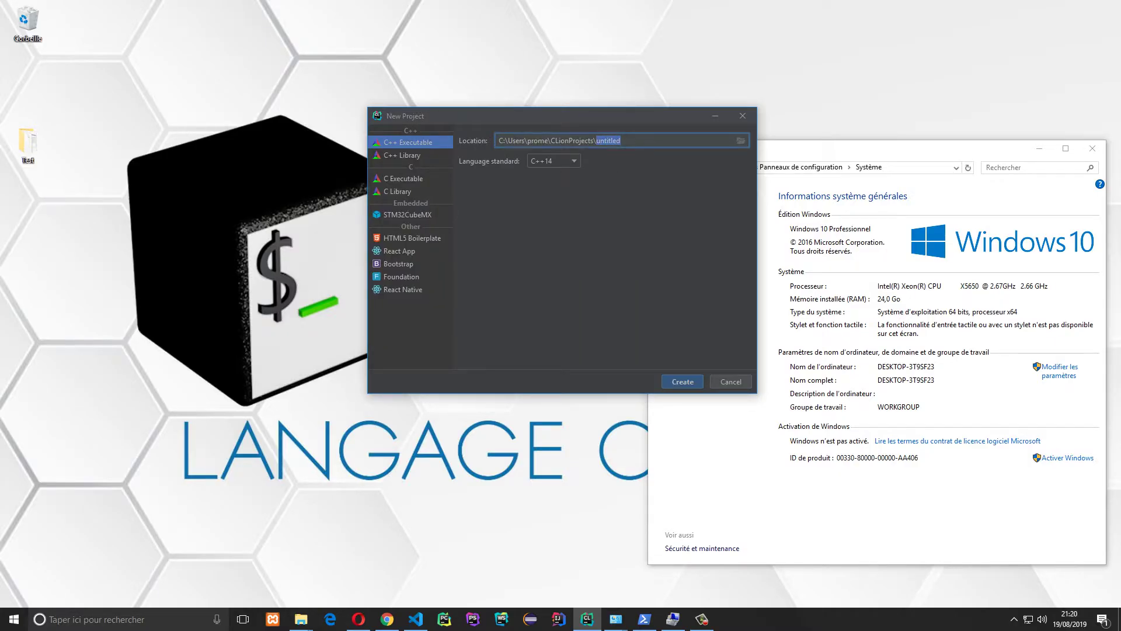
type("Test2")
key("Return")
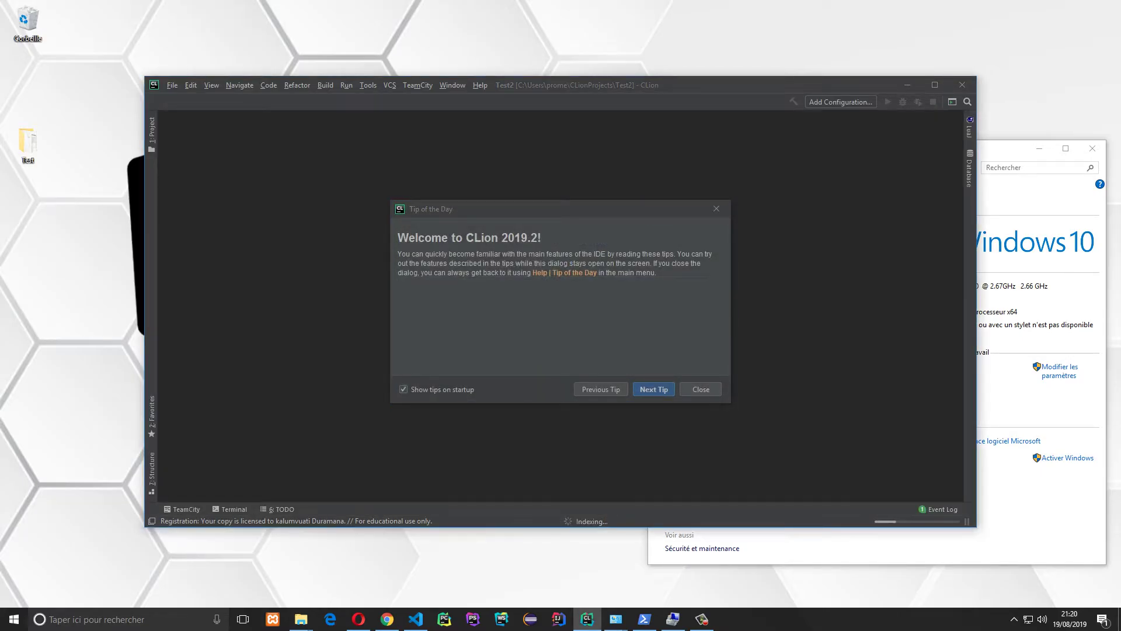
Dismiss the Tip of the Day and try to build the Test2 project.
key("Escape")
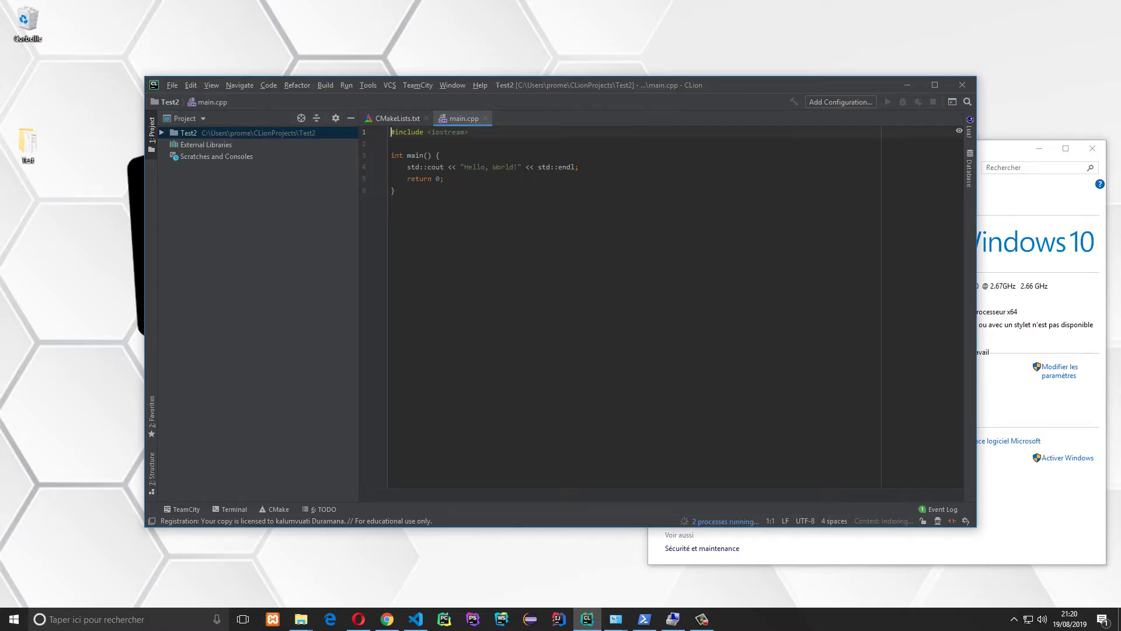
left_click_drag(407, 168, 579, 168)
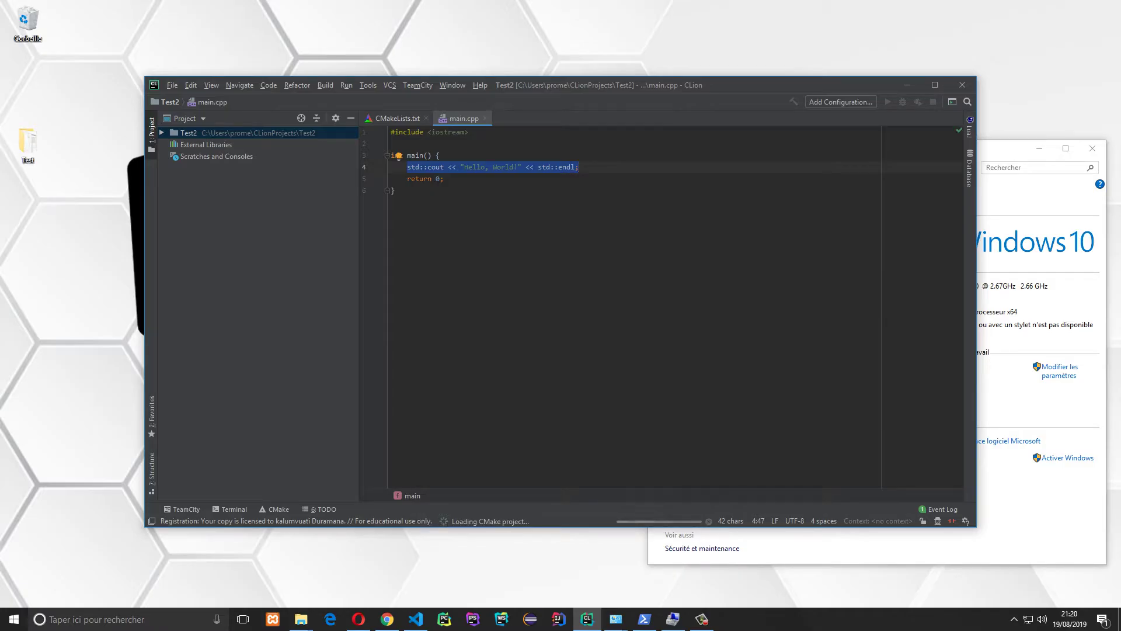
left_click(368, 86)
mouse_move(346, 85)
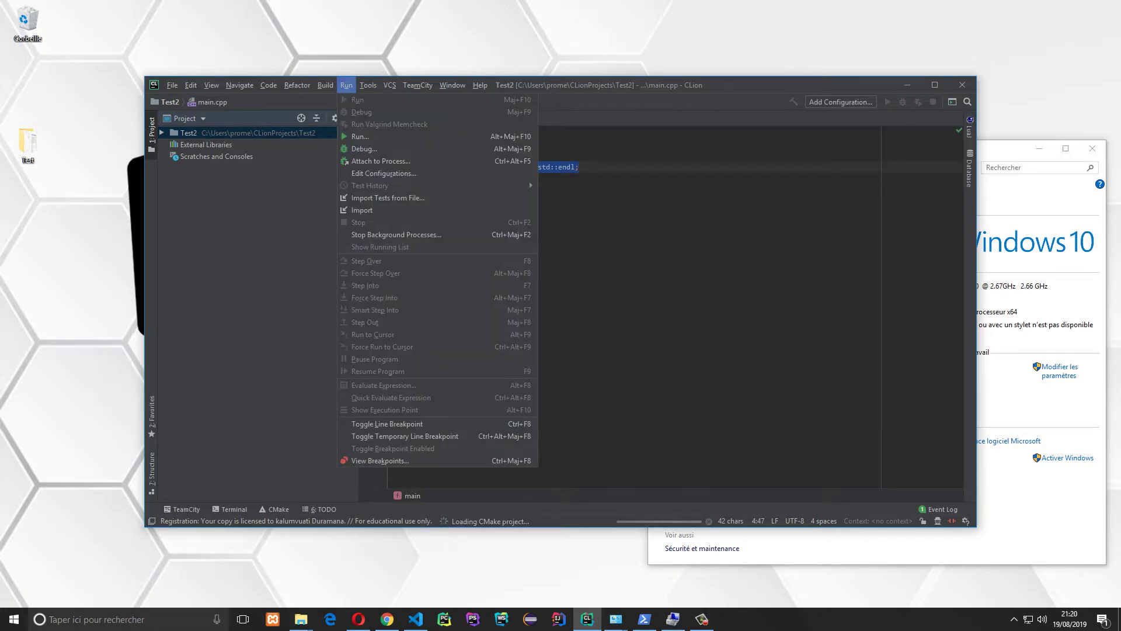
key("Escape")
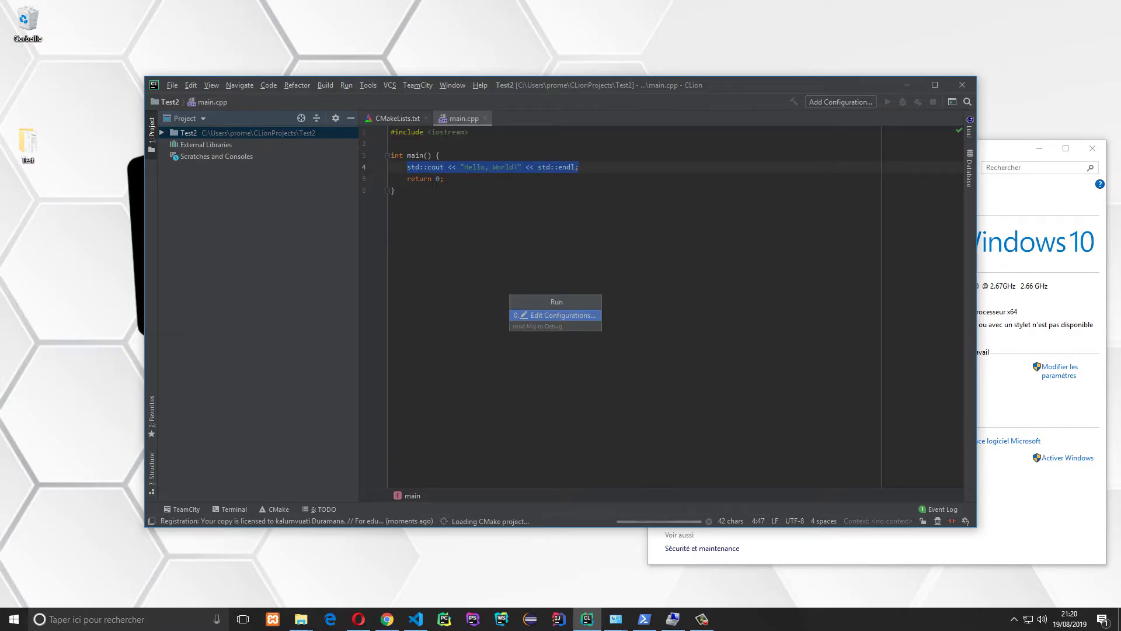
key("alt+b")
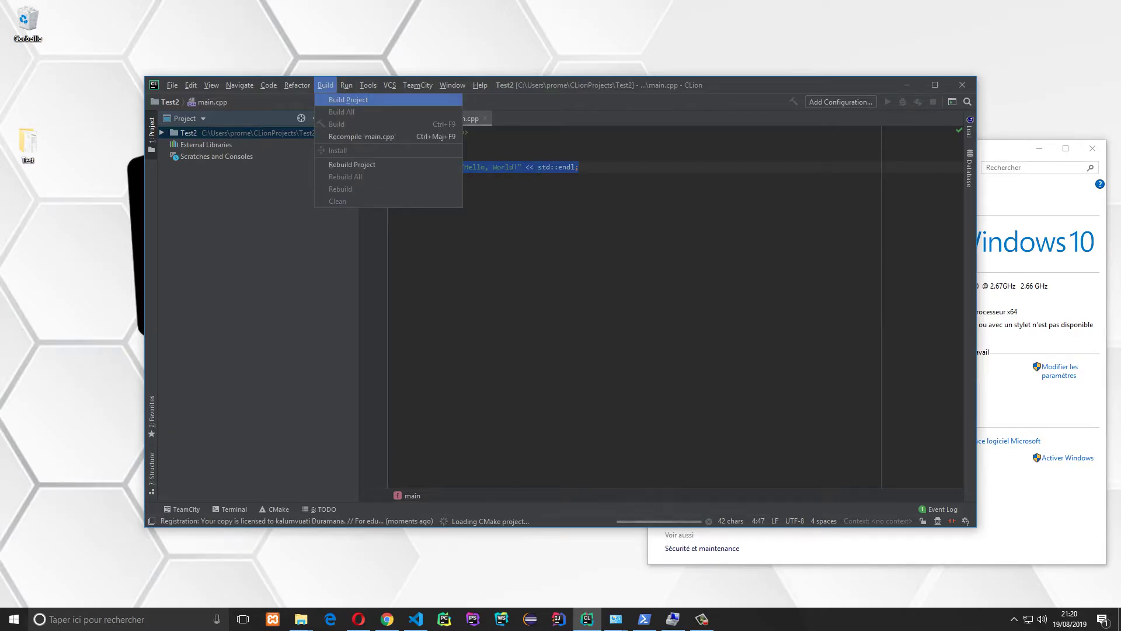
key("Return")
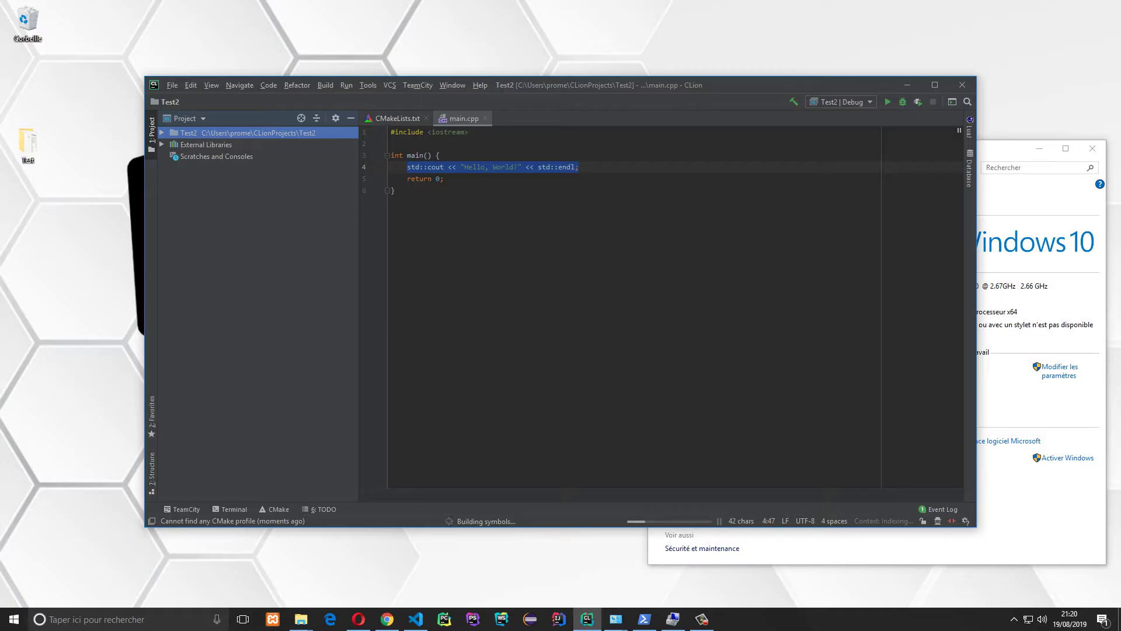
Expand the Test2 project folder, then run the Test2 program and highlight the text line it prints.
key("Right")
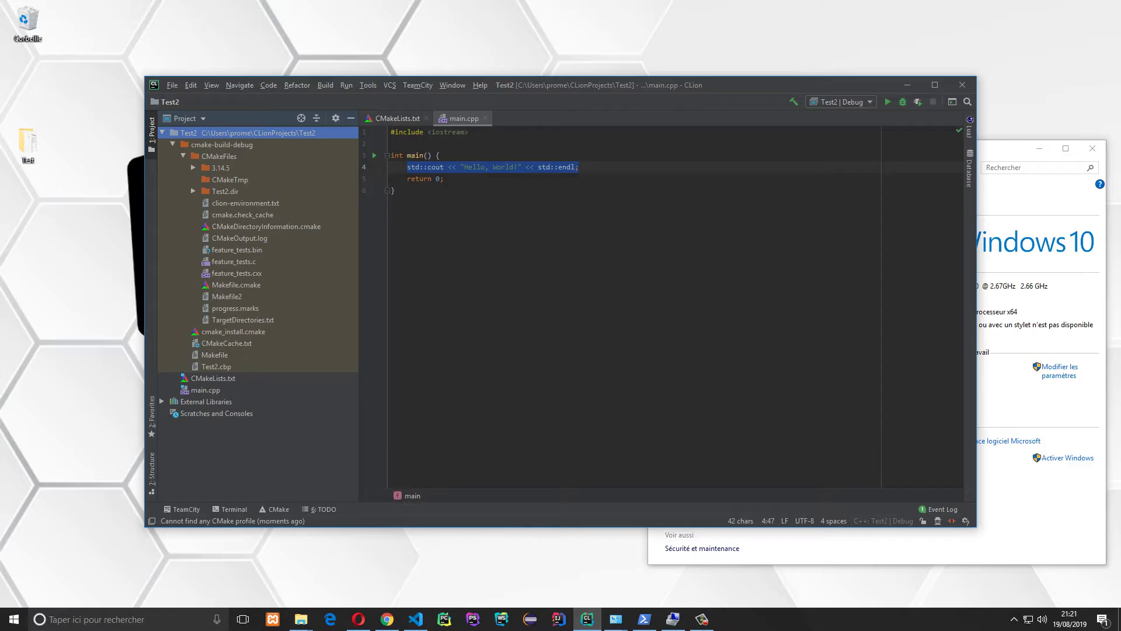
left_click(347, 85)
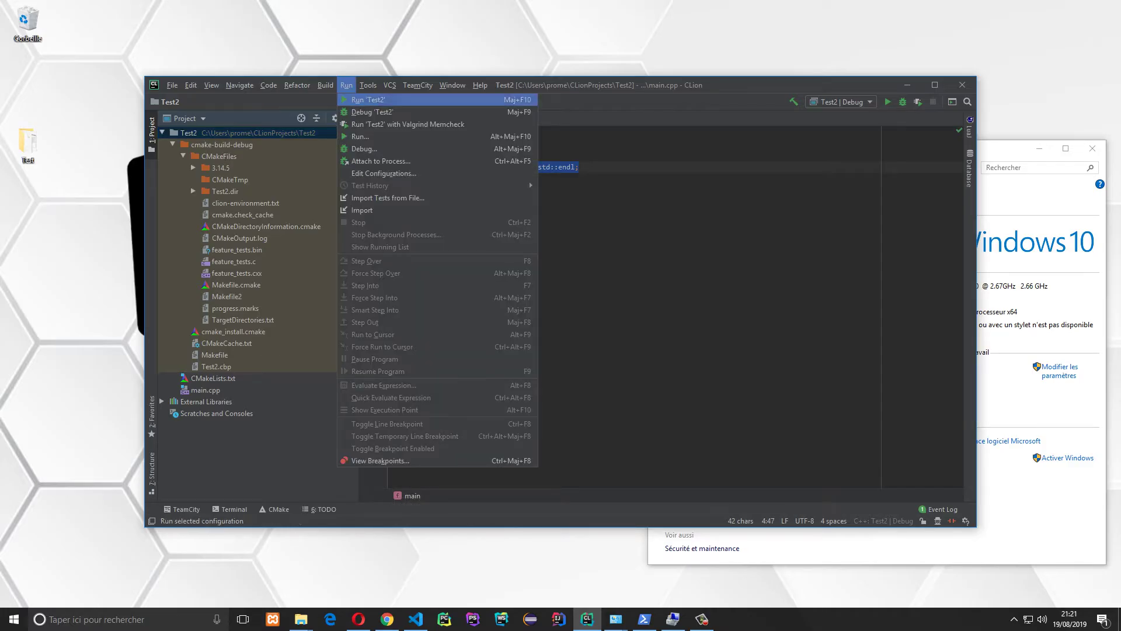
key("Return")
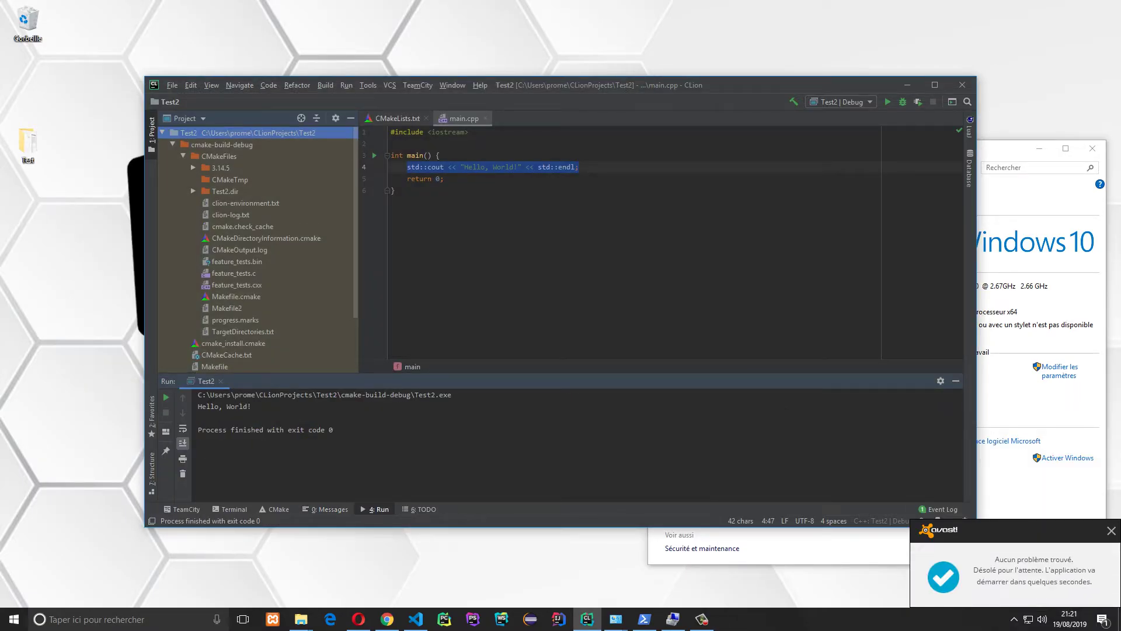
left_click_drag(252, 407, 198, 407)
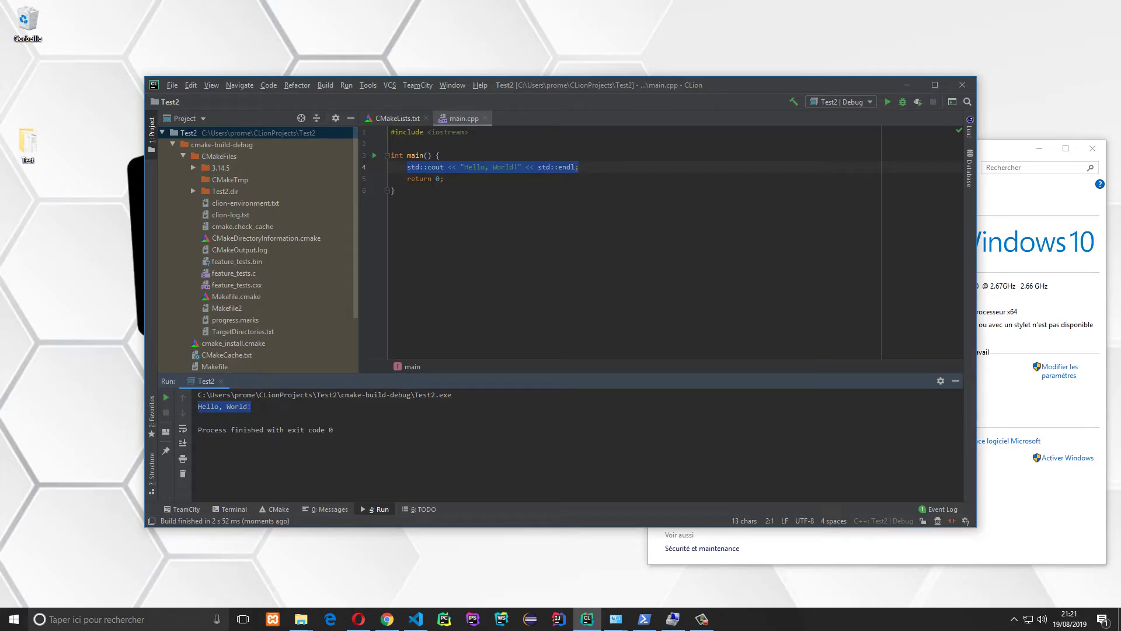
Create a new C Executable project named untitled with the C99 language standard and open it in the current window.
left_click(172, 85)
left_click(194, 100)
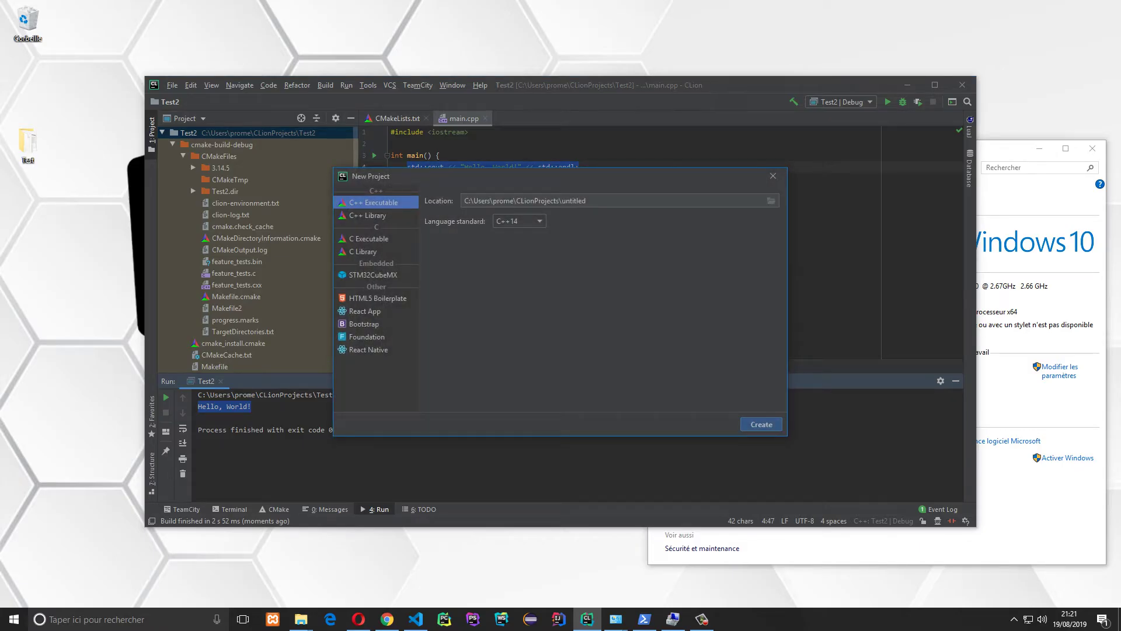
left_click(369, 239)
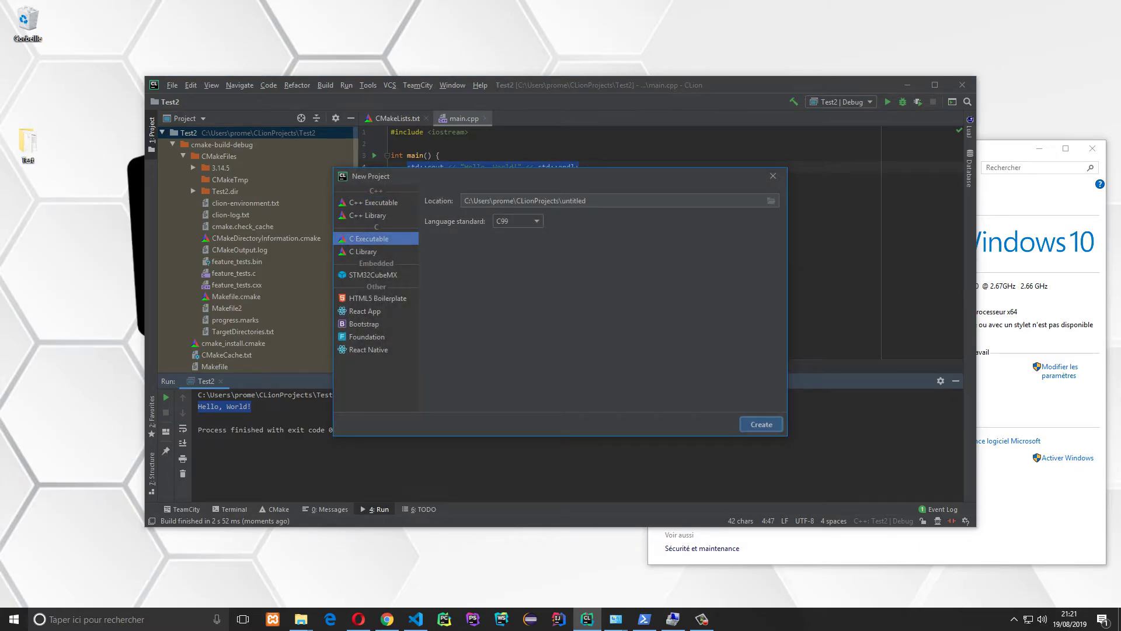
left_click(761, 424)
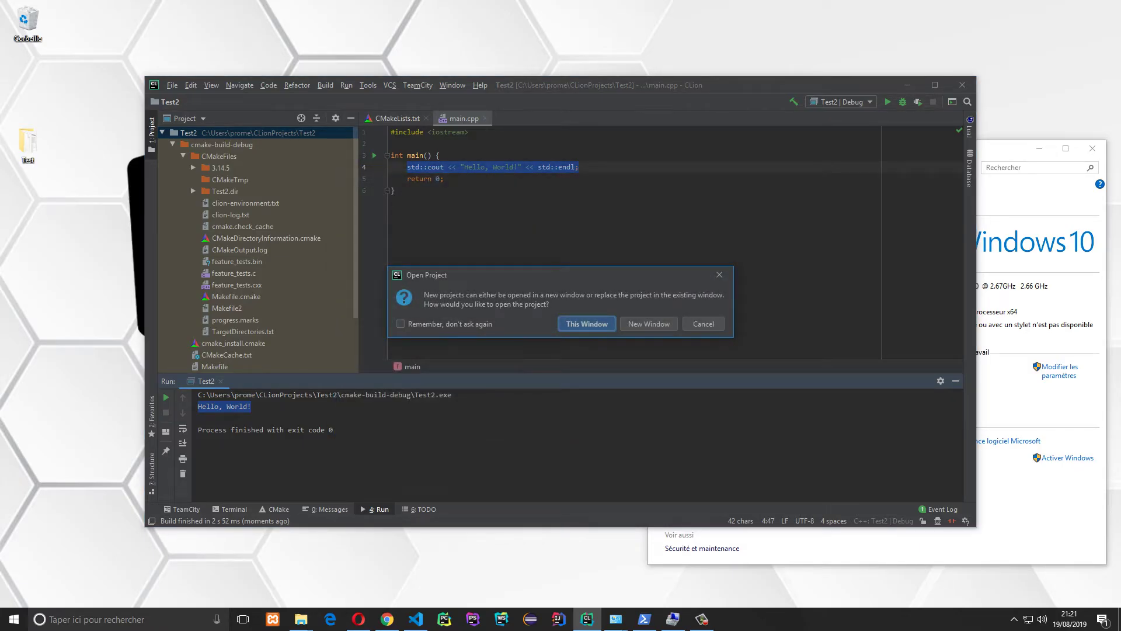
key("Return")
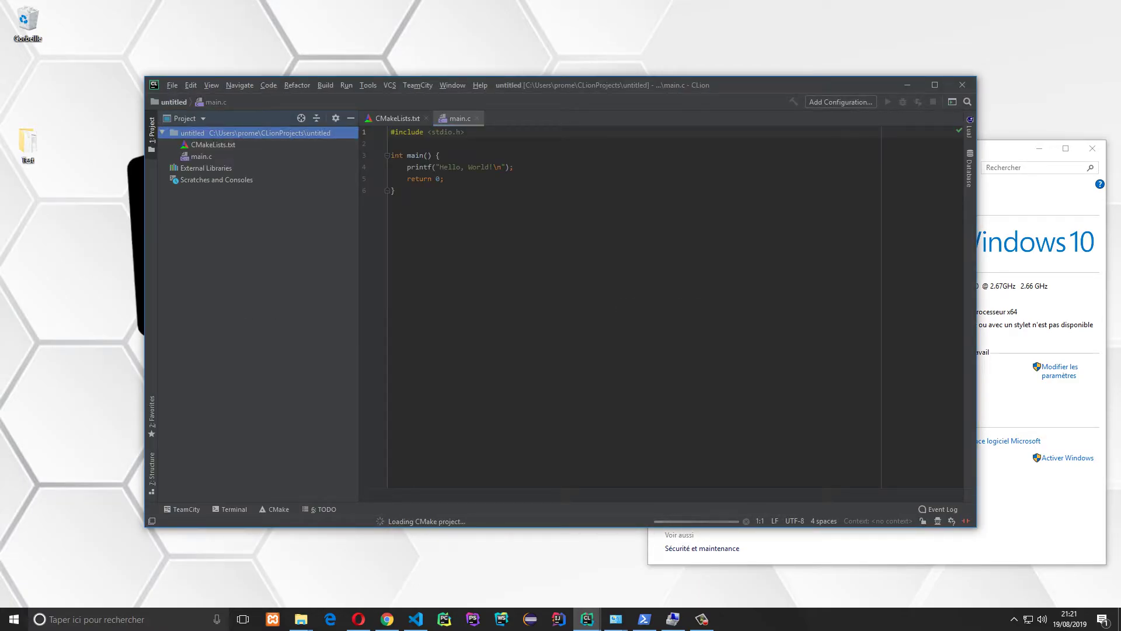
Replace the printf line in main.c's main function with the array declaration int tab[5] = {5,6,9,5,8};.
left_click_drag(407, 167, 513, 167)
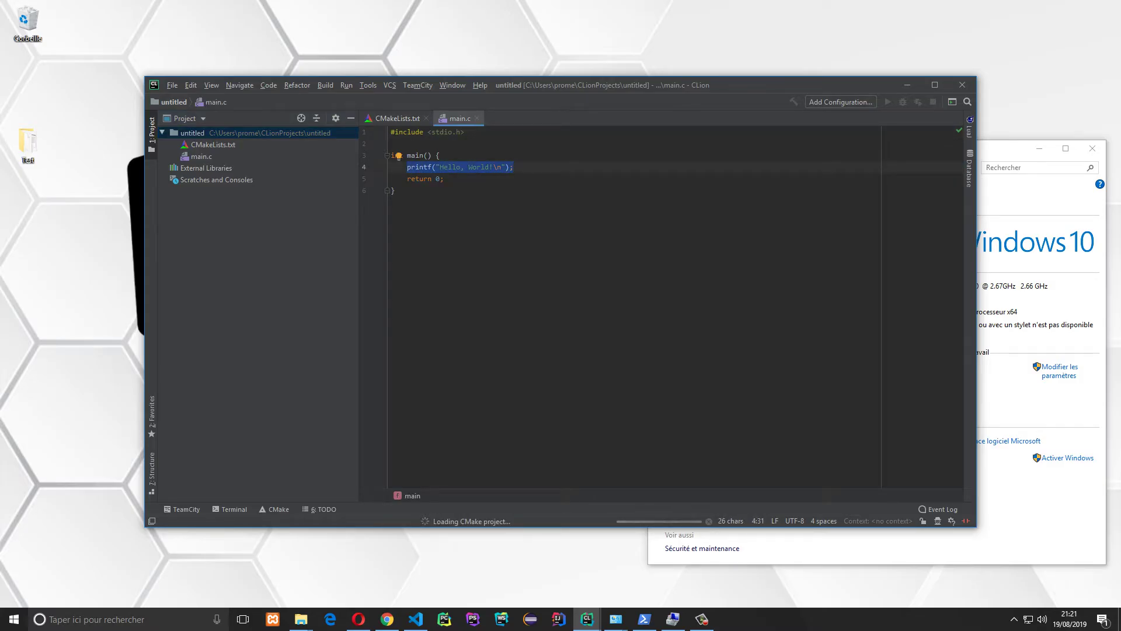
left_click(433, 178)
left_click_drag(513, 167, 407, 167)
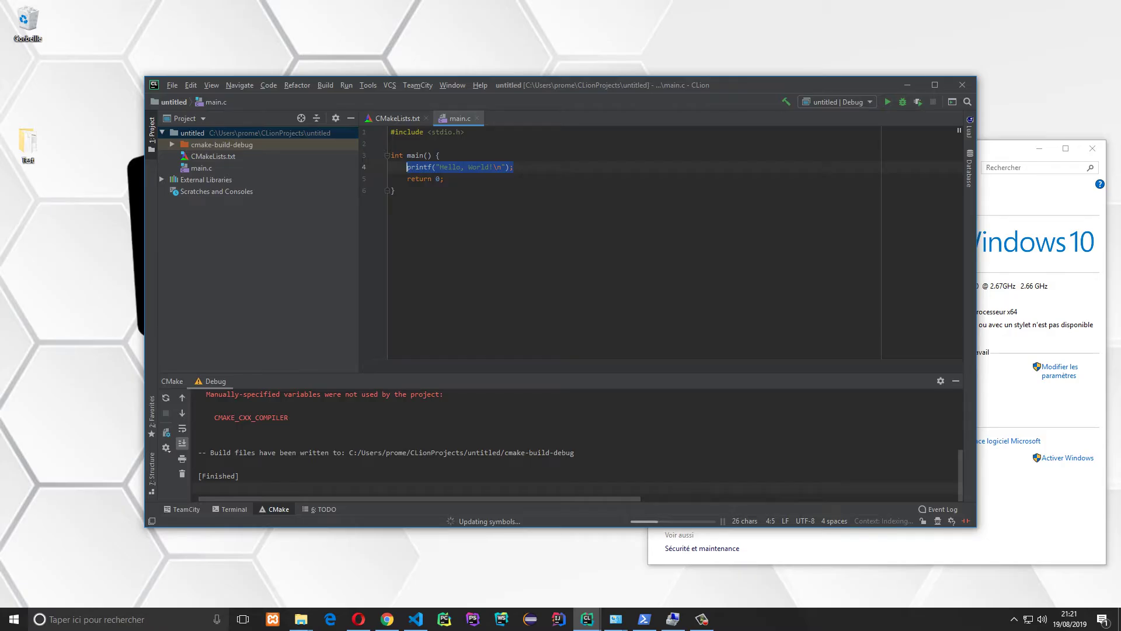
type("int tab")
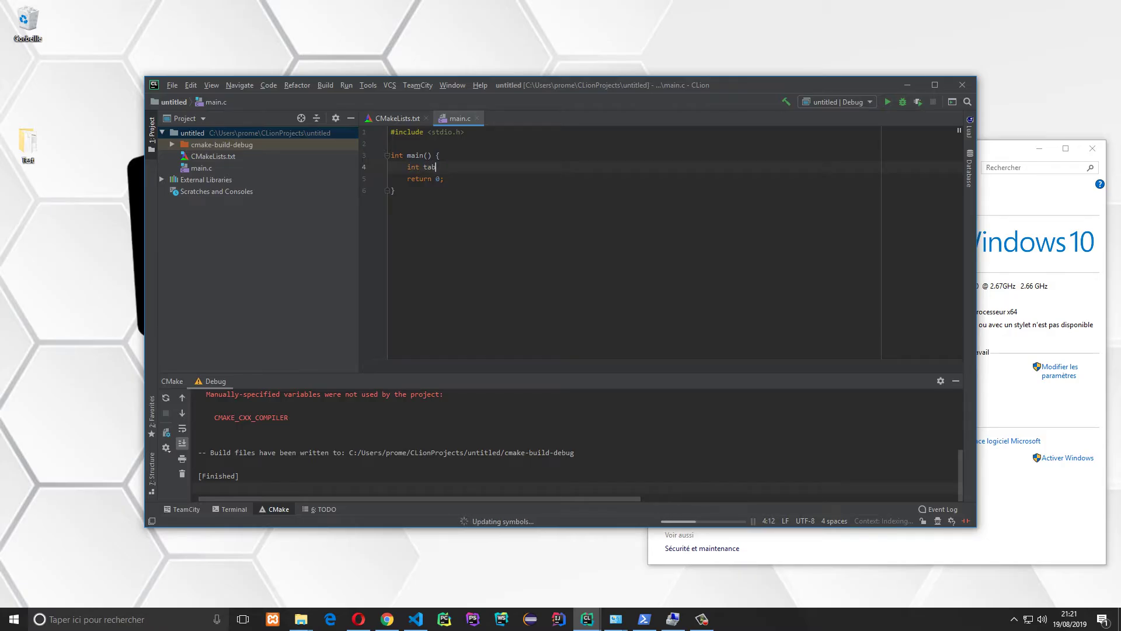
type("[5] = {5;8;6;5;4")
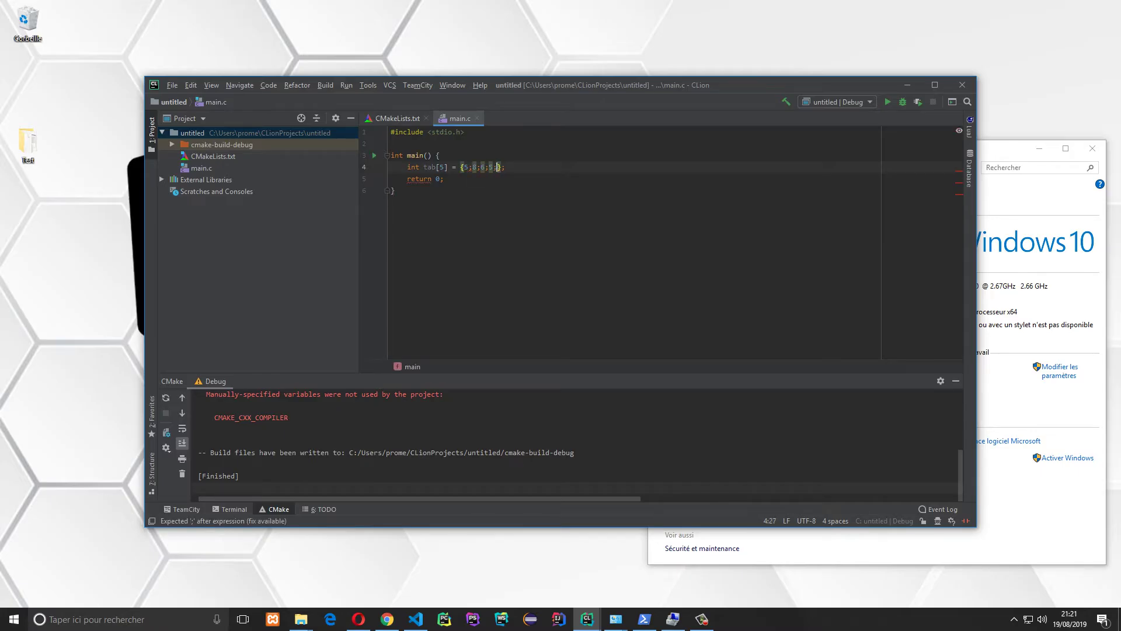
key("BackSpace")
key("BackSpace")
key("BackSpace")
key("BackSpace")
key("BackSpace")
key("BackSpace")
key("BackSpace")
key("BackSpace")
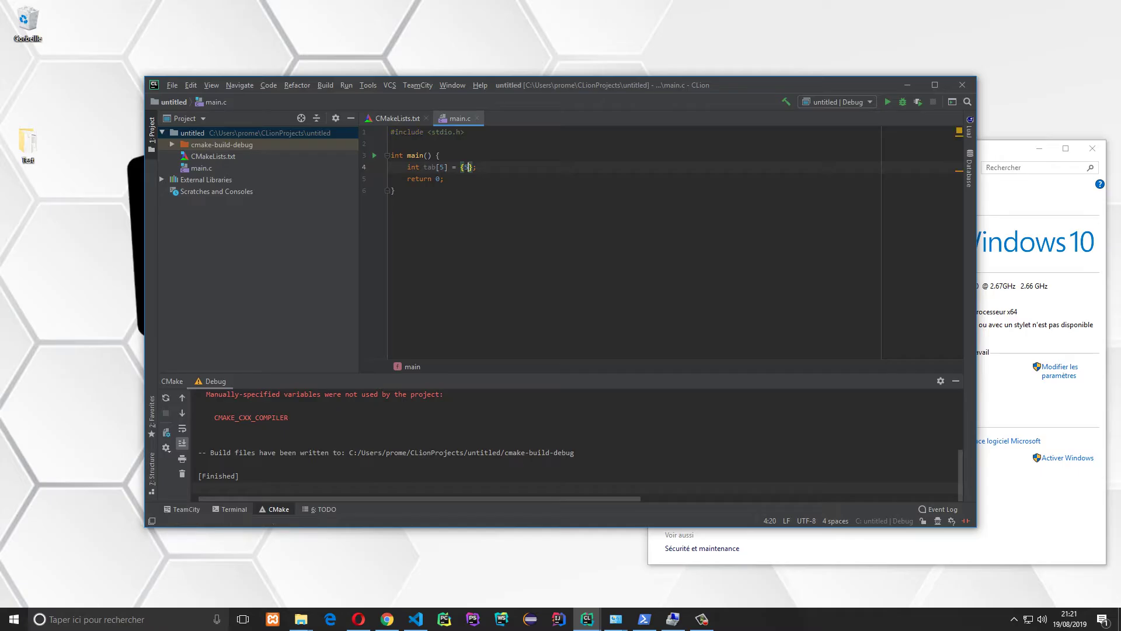
type(",6,9,5,8")
key("End")
Insert a for loop below the array declaration that counts int i from 0 while i < 5 with ++i.
key("Return")
type("p")
key("BackSpace")
type("for")
key("Down")
key("Return")
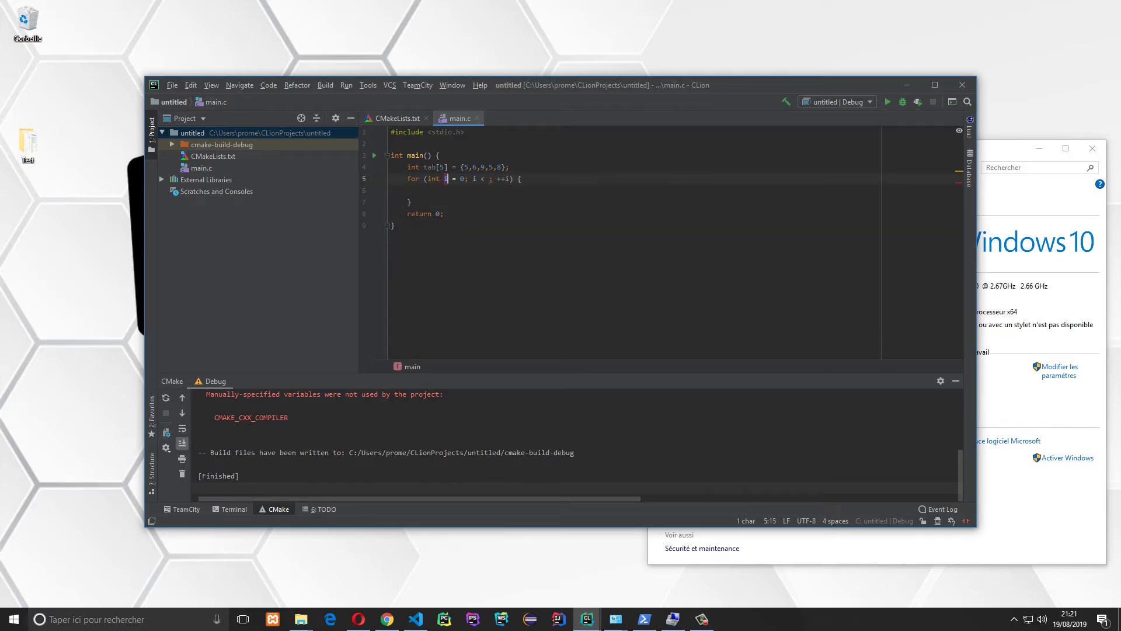
key("Tab")
type("5")
key("Tab")
Add printf("%d",tab[i]); inside the for loop to print each array element.
type("printf")
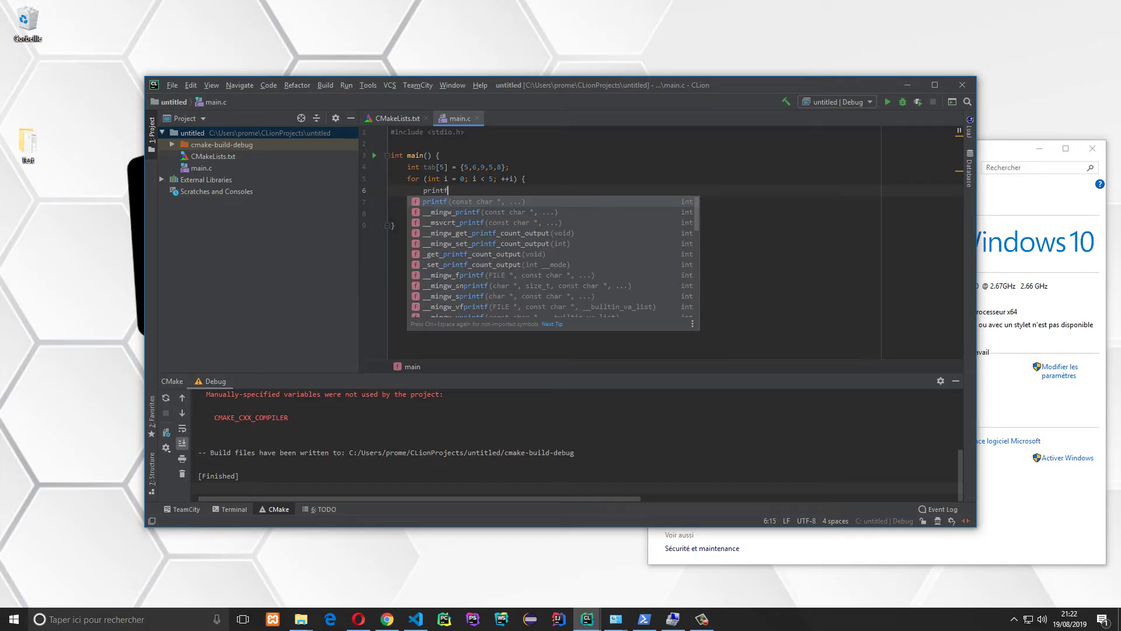
key("Return")
type("\"%")
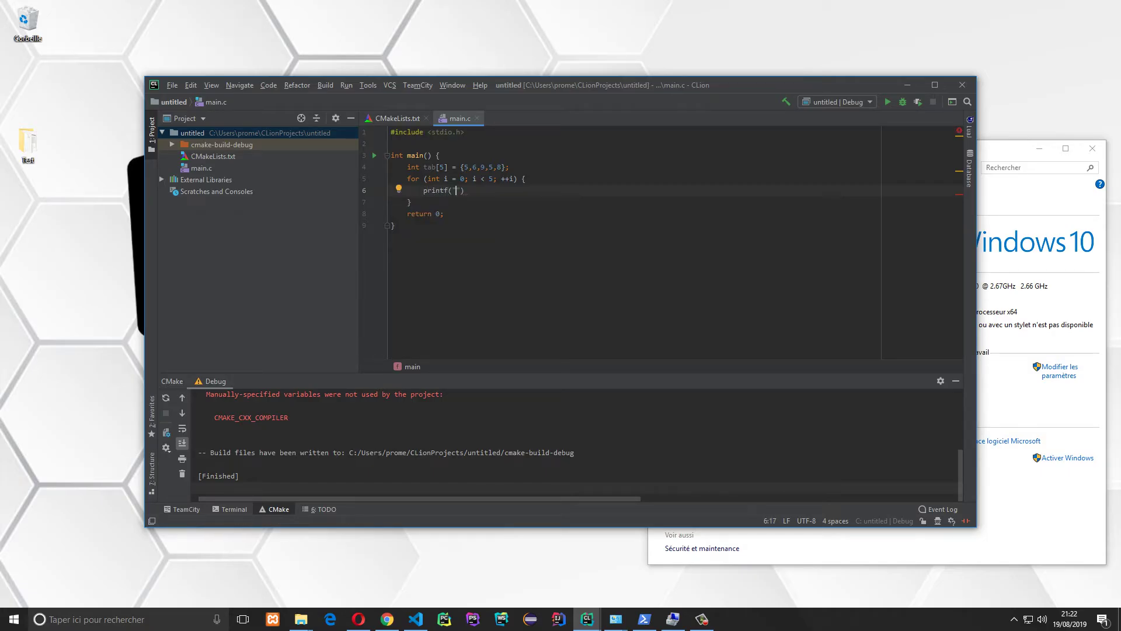
type("d\"")
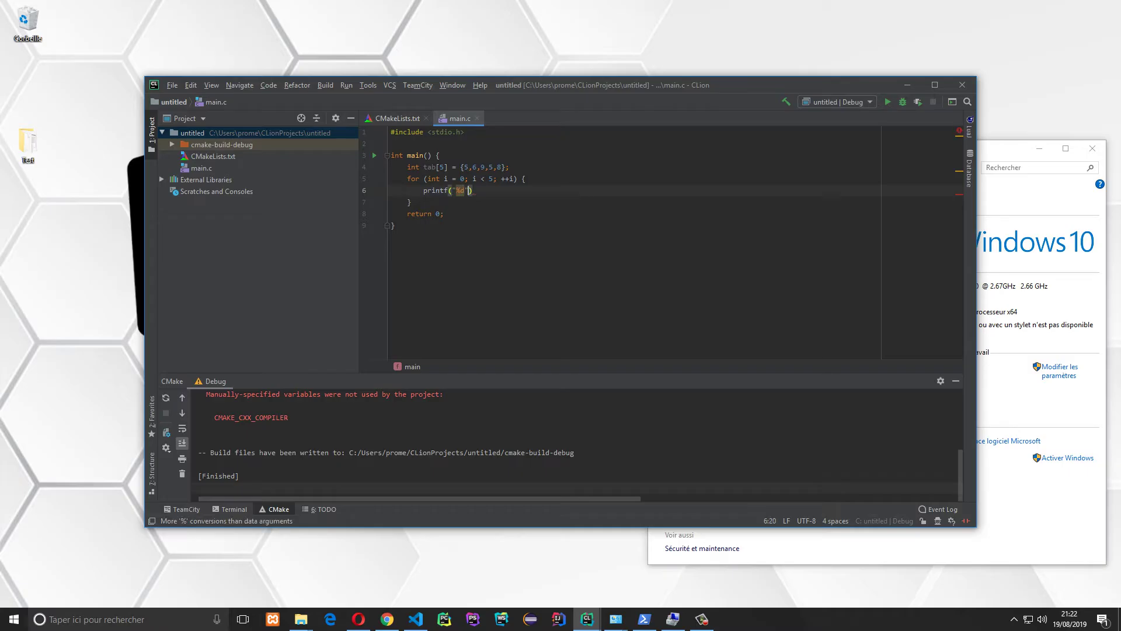
type(",tab[i")
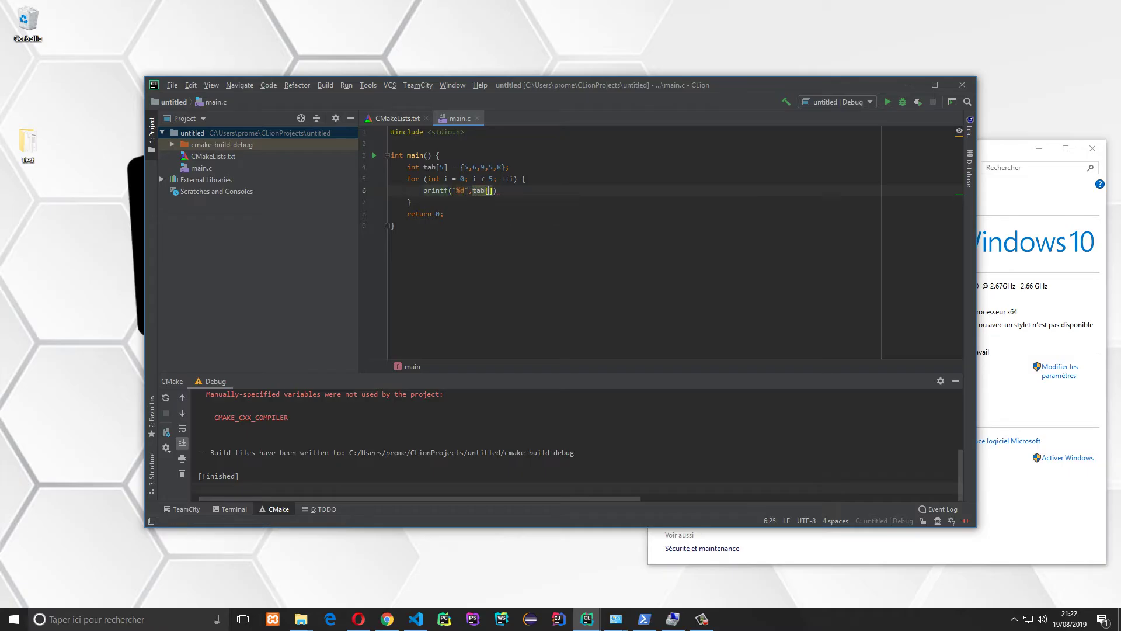
type("]);")
key("Down")
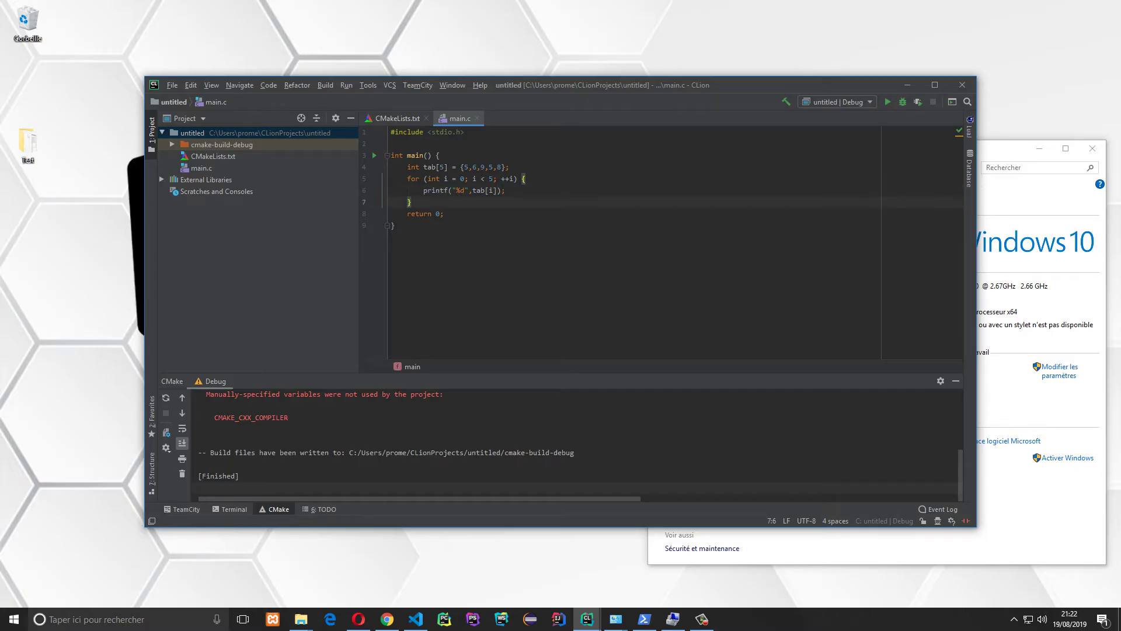
Add printf("\n"); on its own line between the for loop and the return statement.
key("Return")
type("printf")
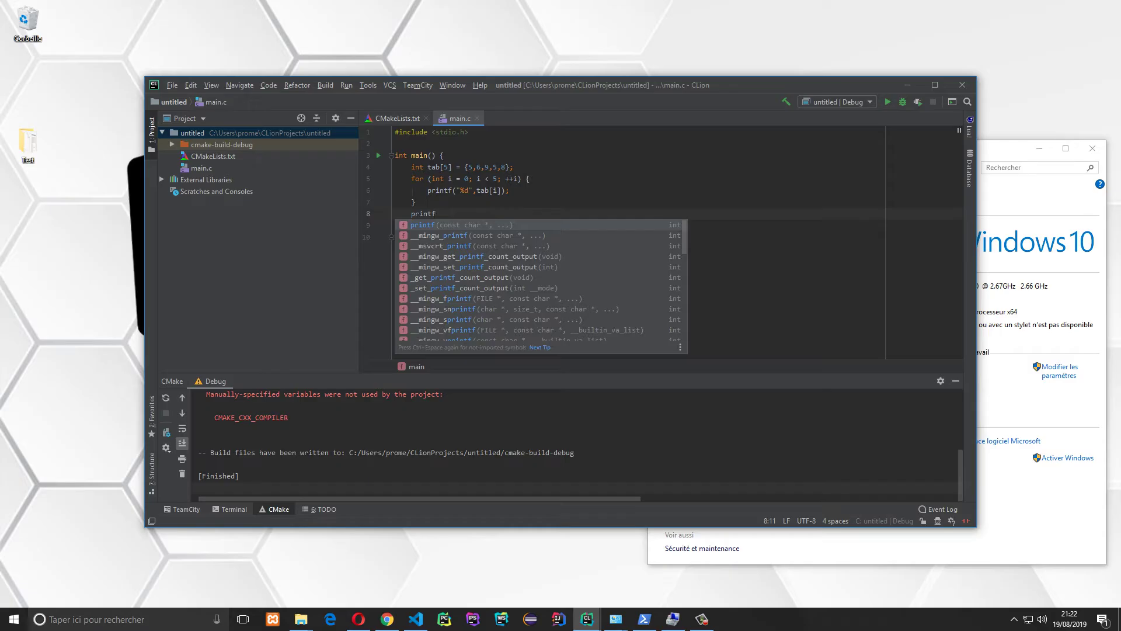
type("(\"\\n")
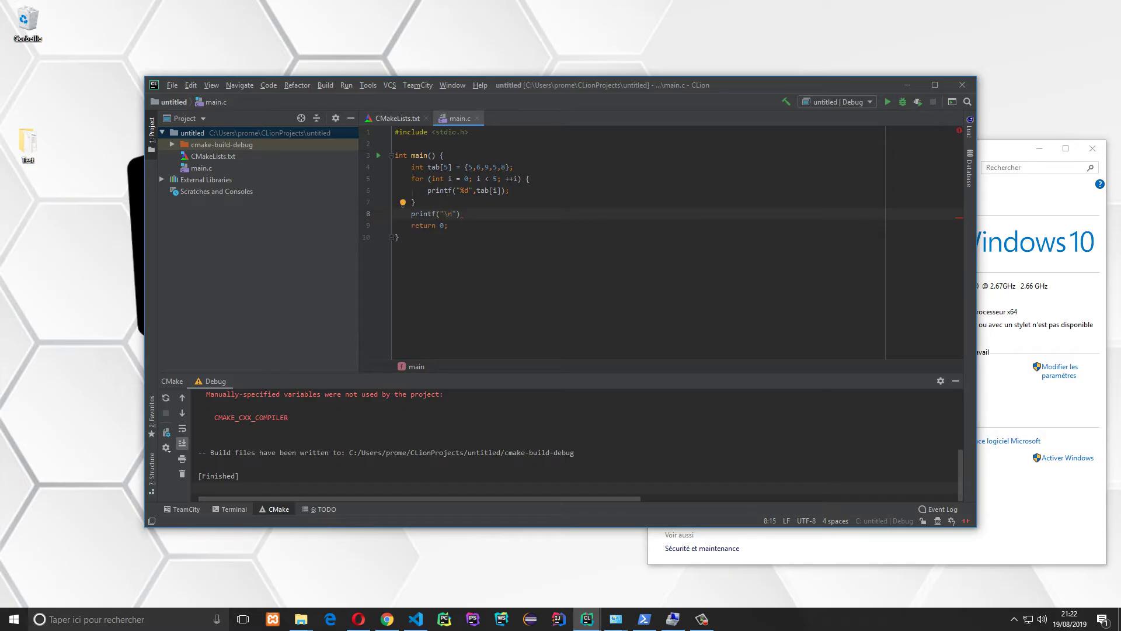
type("\");")
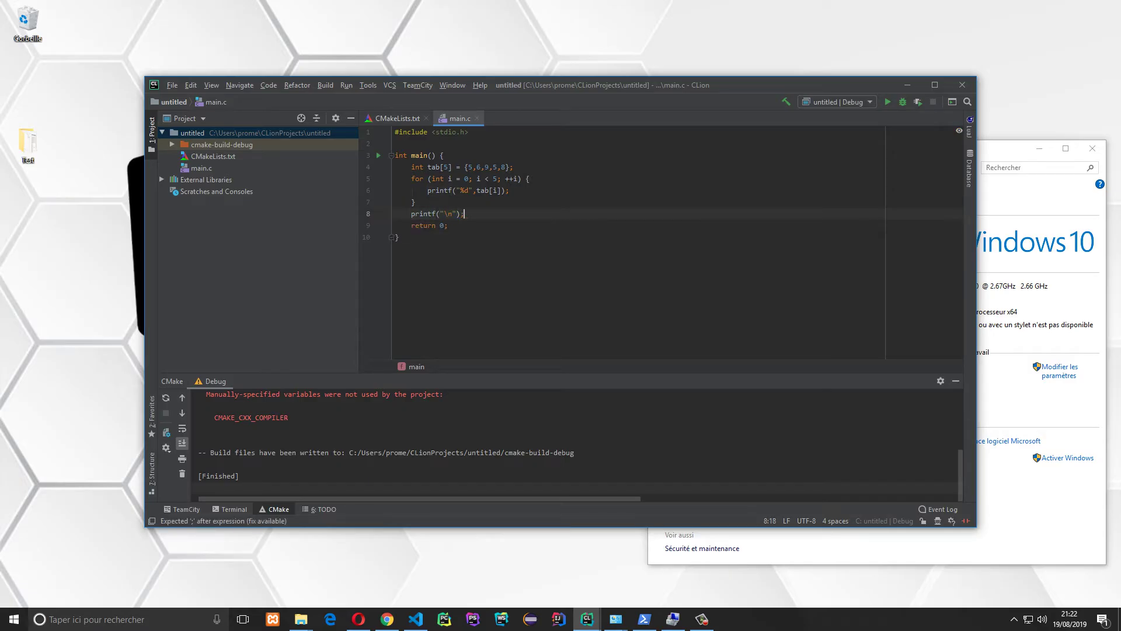
left_click(400, 237)
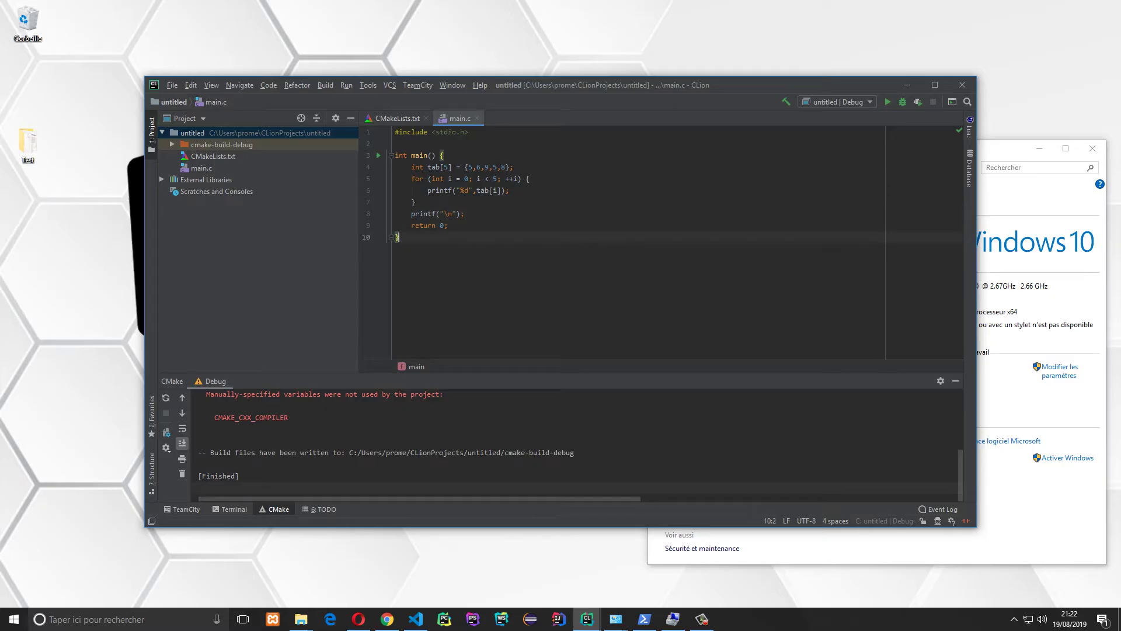
left_click(448, 226)
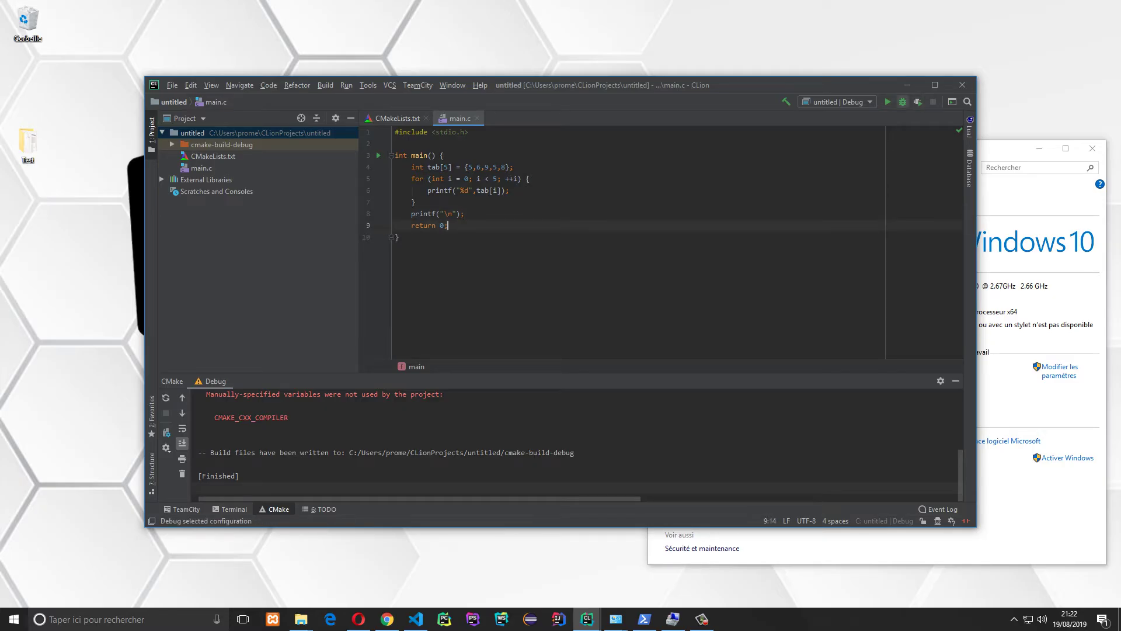
Run the untitled program and check the printed array elements in the run output.
left_click(346, 85)
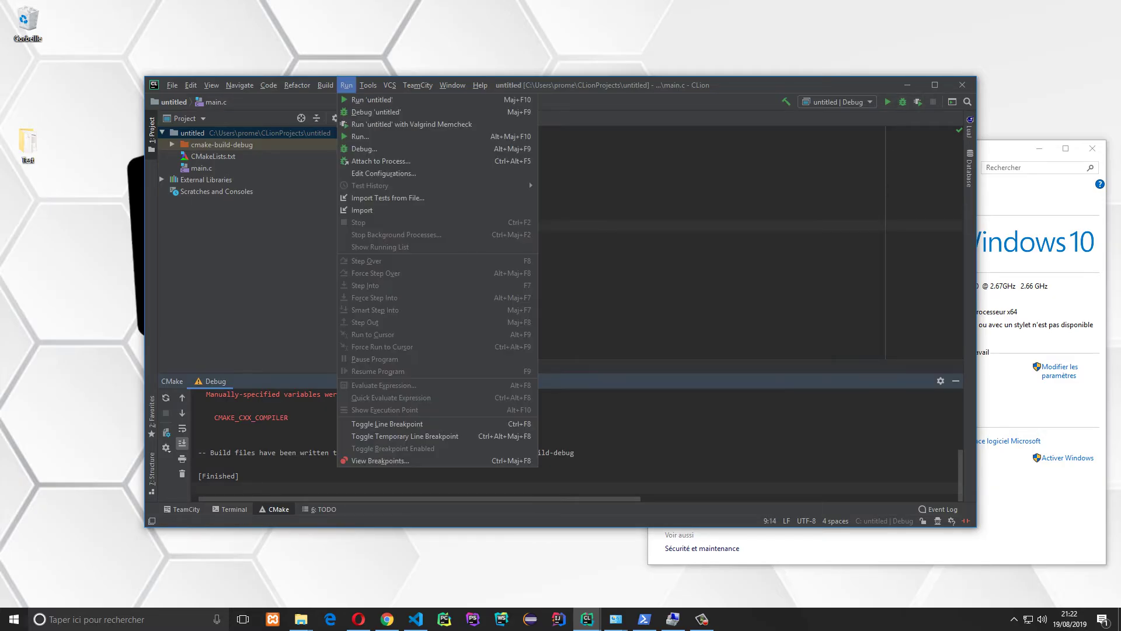
mouse_move(326, 85)
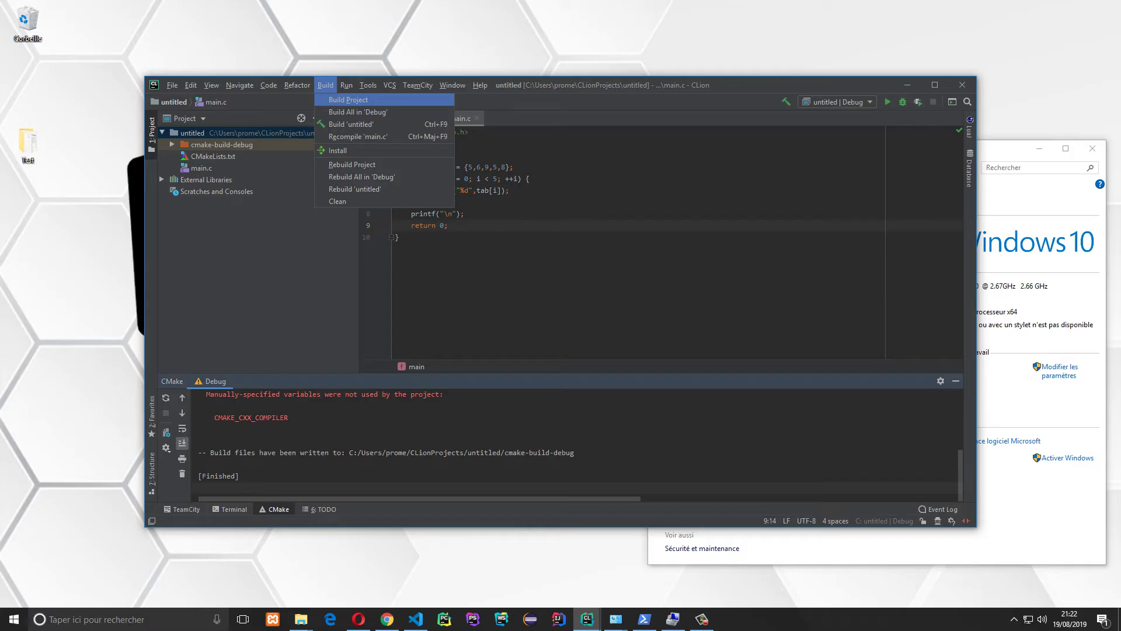
mouse_move(346, 86)
left_click(370, 99)
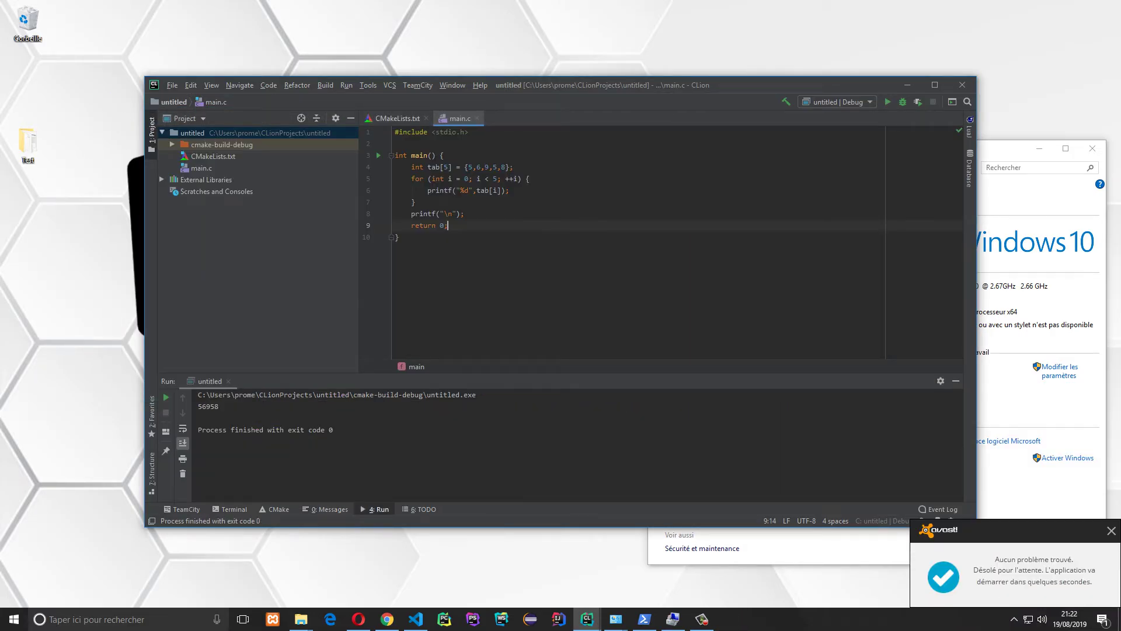
left_click(219, 406)
key("shift+Right")
key("shift+Right")
key("shift+Right")
key("shift+Right")
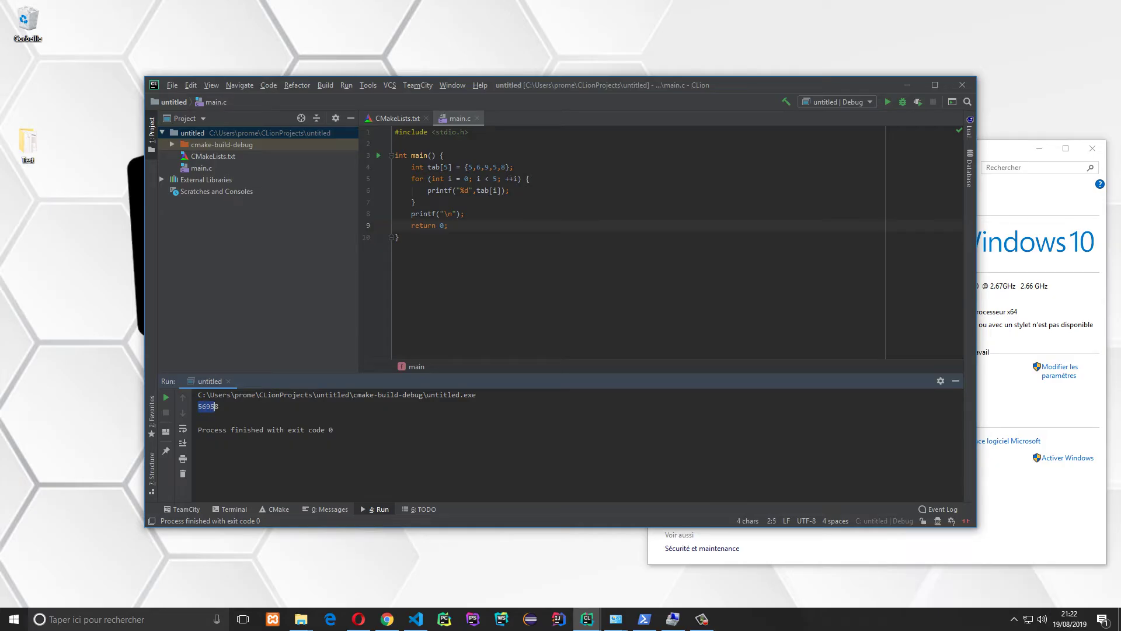
left_click_drag(214, 406, 219, 407)
left_click(198, 418)
Close the untitled project window and exit CLion from the remaining Test2 project window, confirming the exit.
key("alt+f")
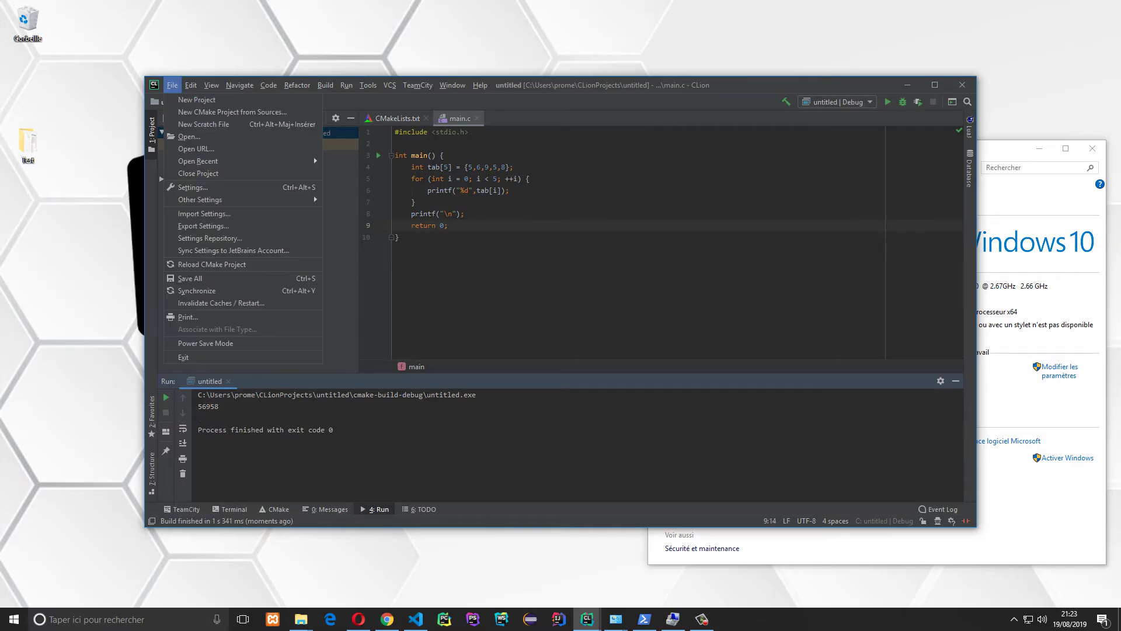
mouse_move(154, 85)
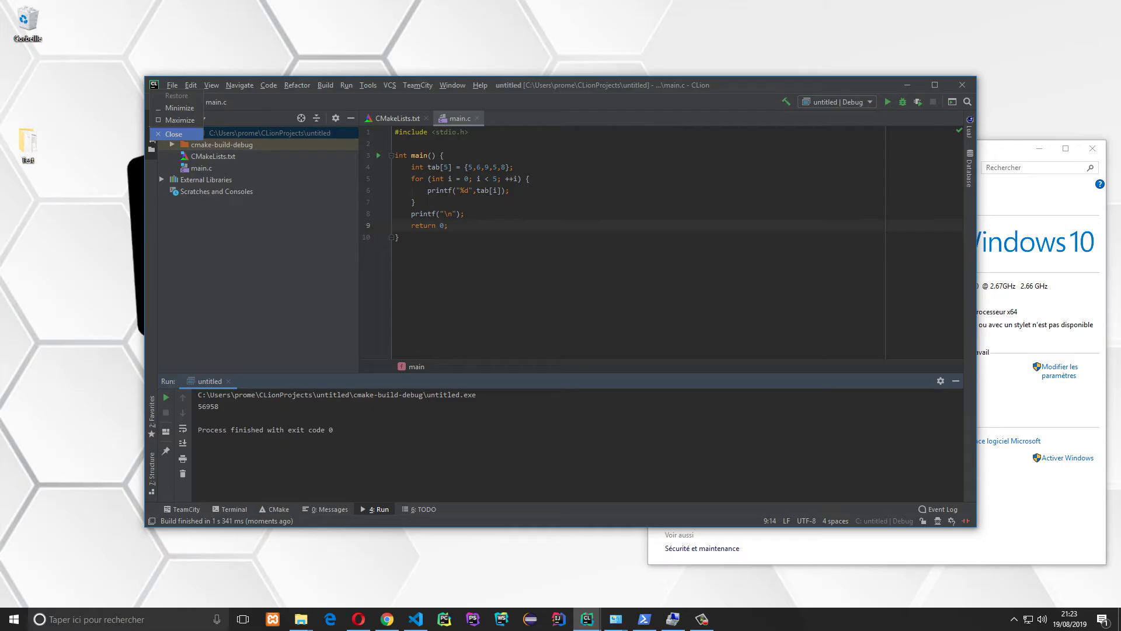
key("Return")
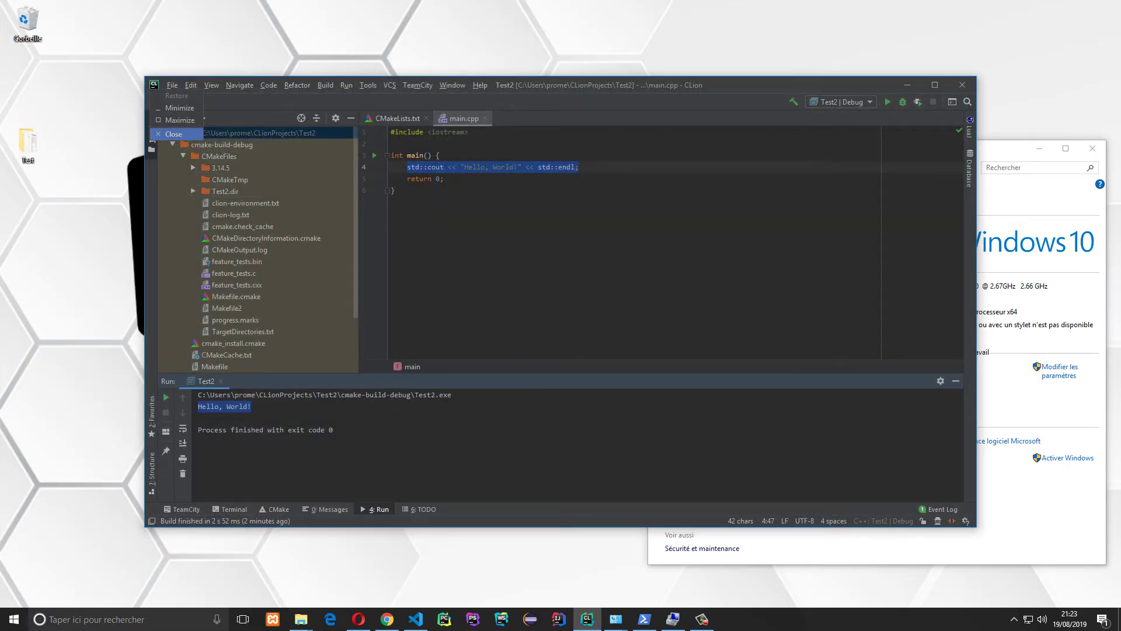
key("alt+F4")
left_click(627, 322)
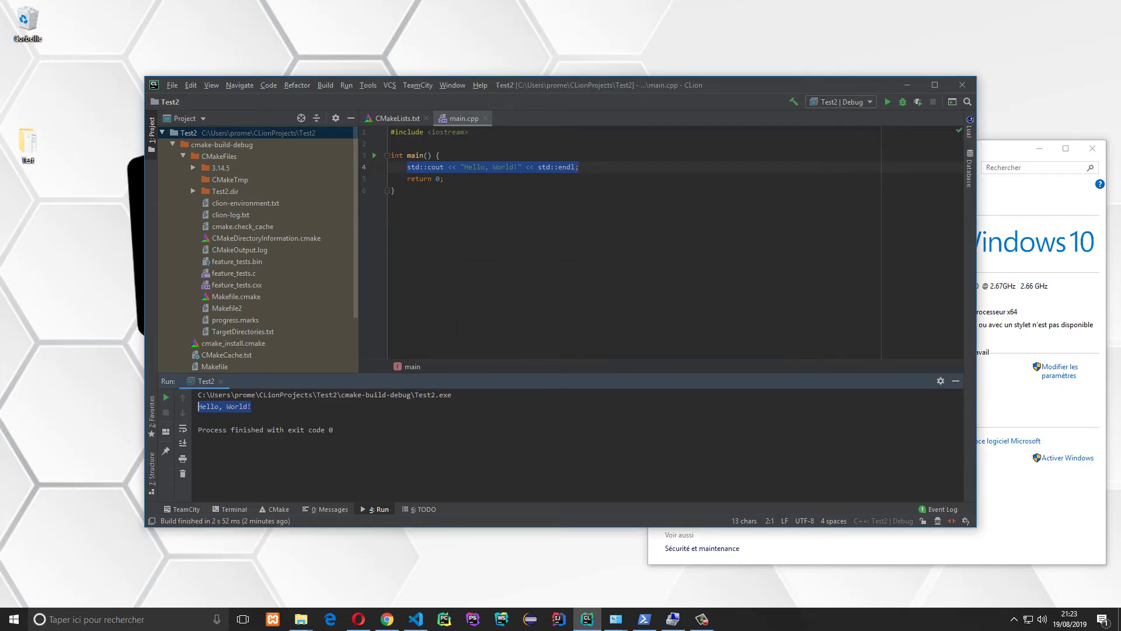
left_click(962, 85)
left_click(962, 85)
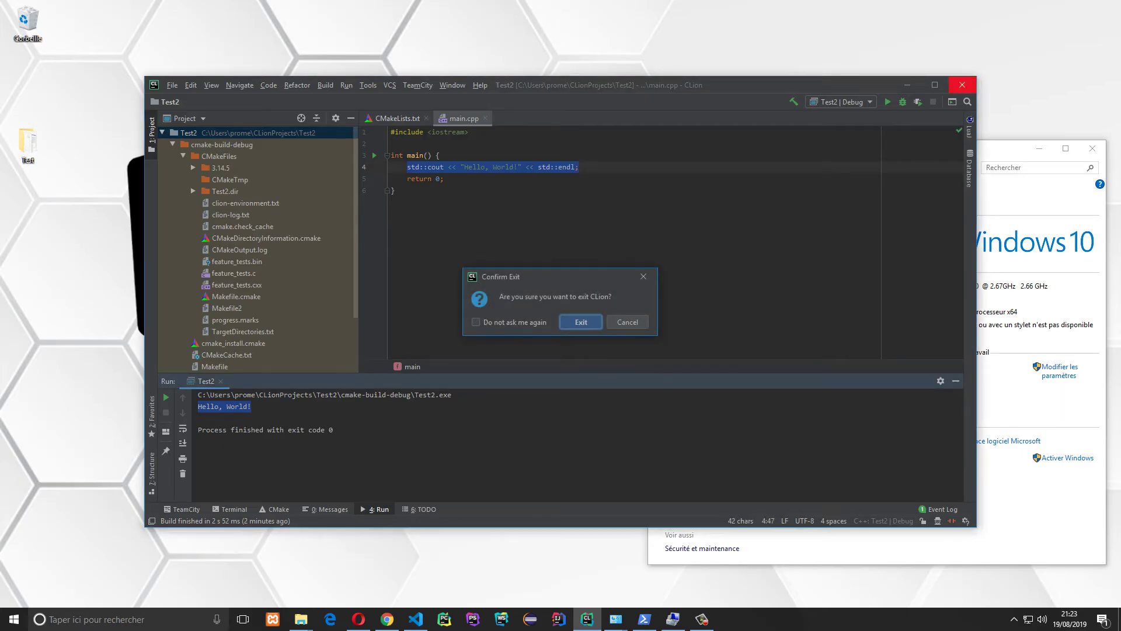
left_click(582, 322)
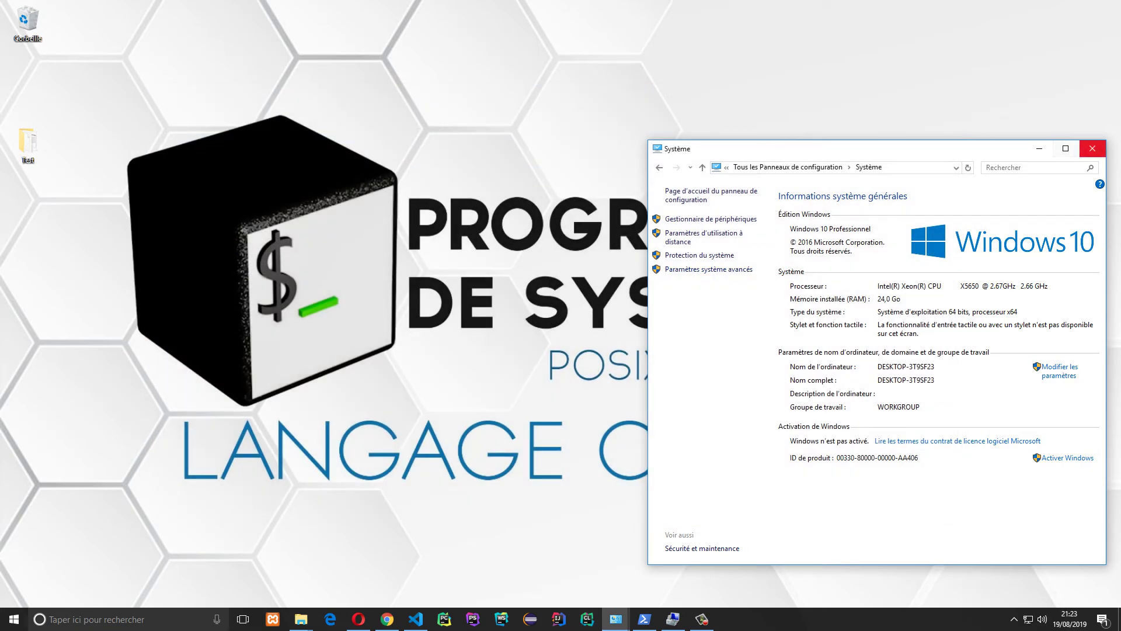
Close the open System information window and refresh the desktop.
left_click(1092, 148)
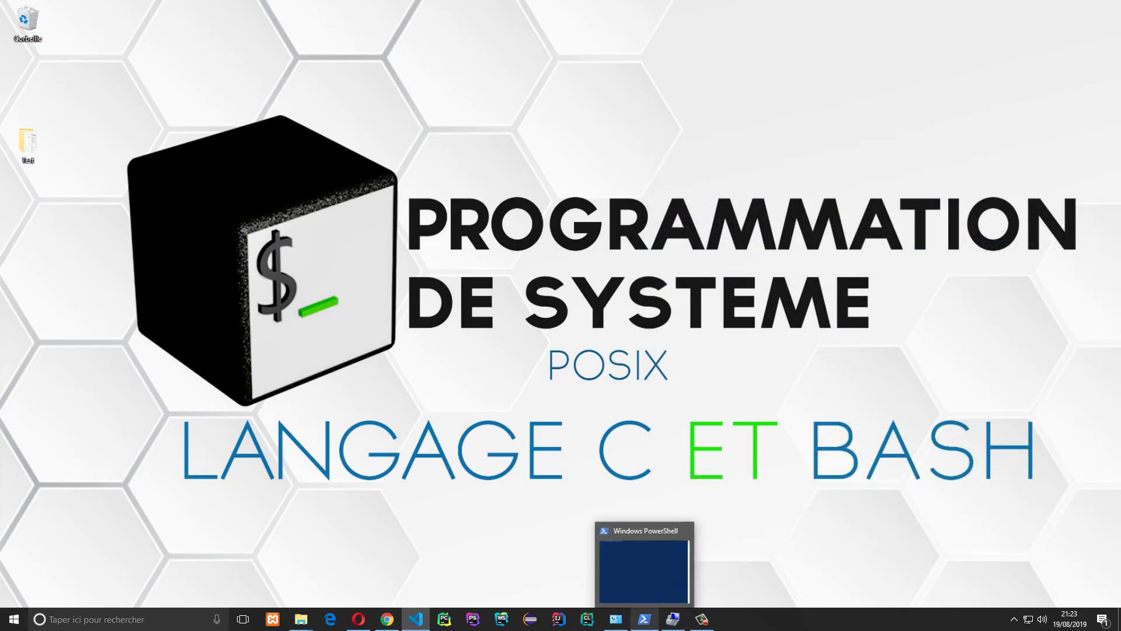
mouse_move(616, 618)
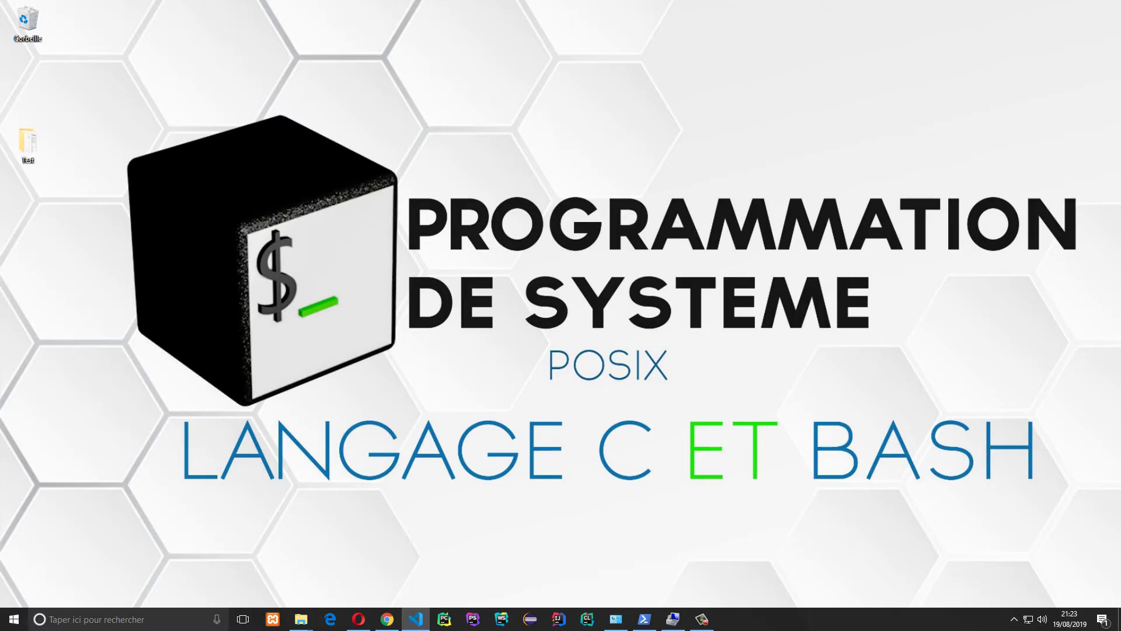
right_click(578, 146)
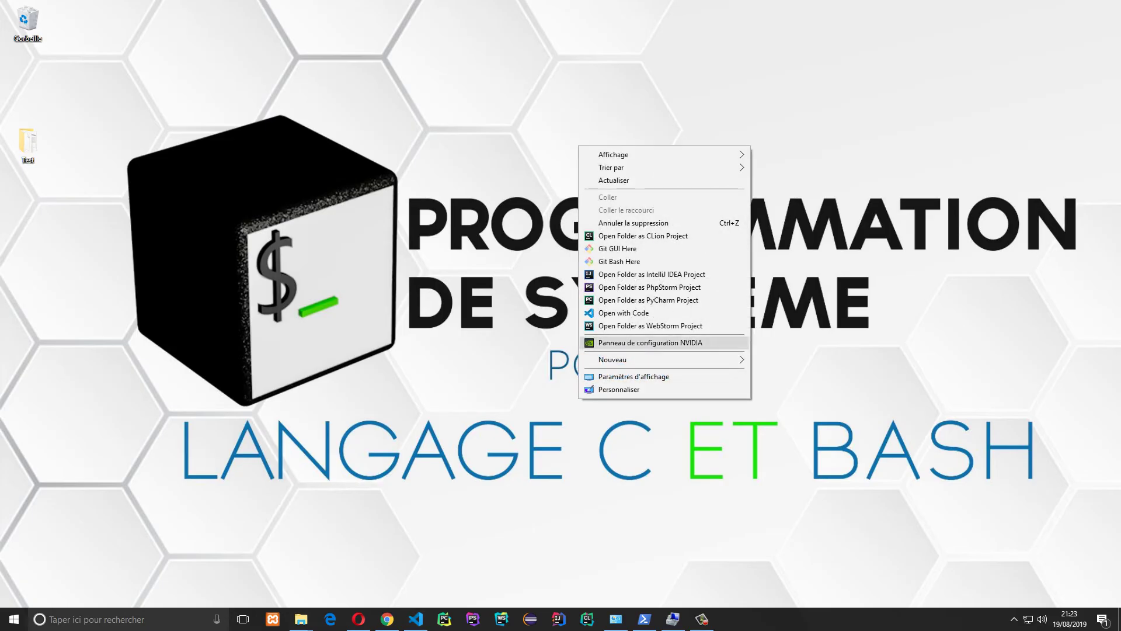
left_click(613, 181)
right_click(529, 179)
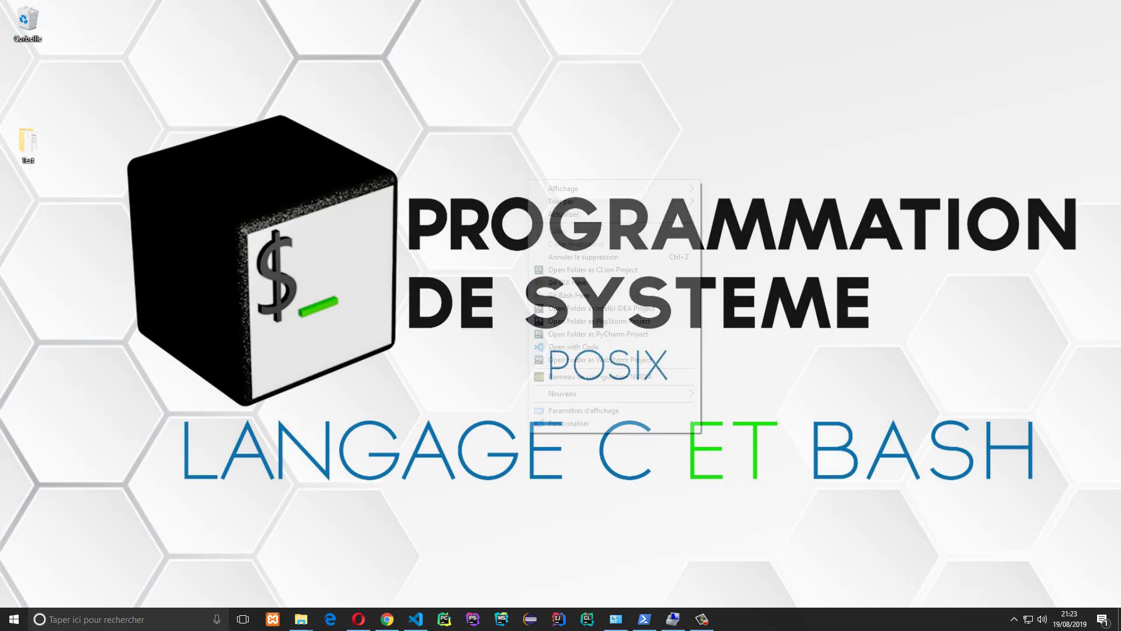
left_click(584, 214)
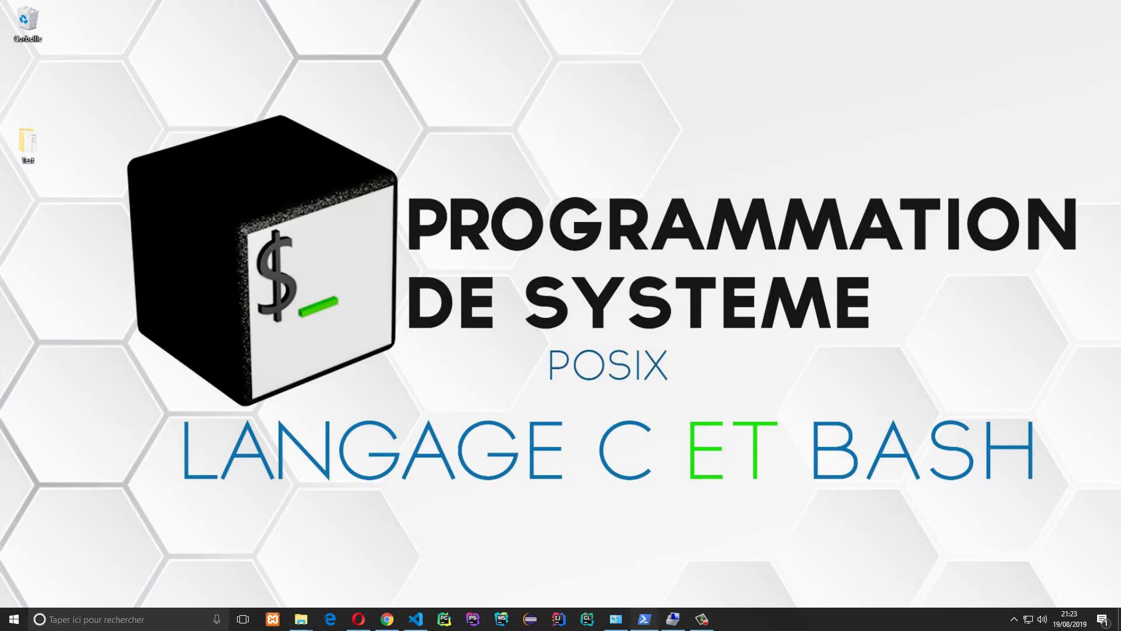
Close the Windows PowerShell window and the remaining System information window.
left_click(645, 619)
left_click(645, 619)
right_click(645, 619)
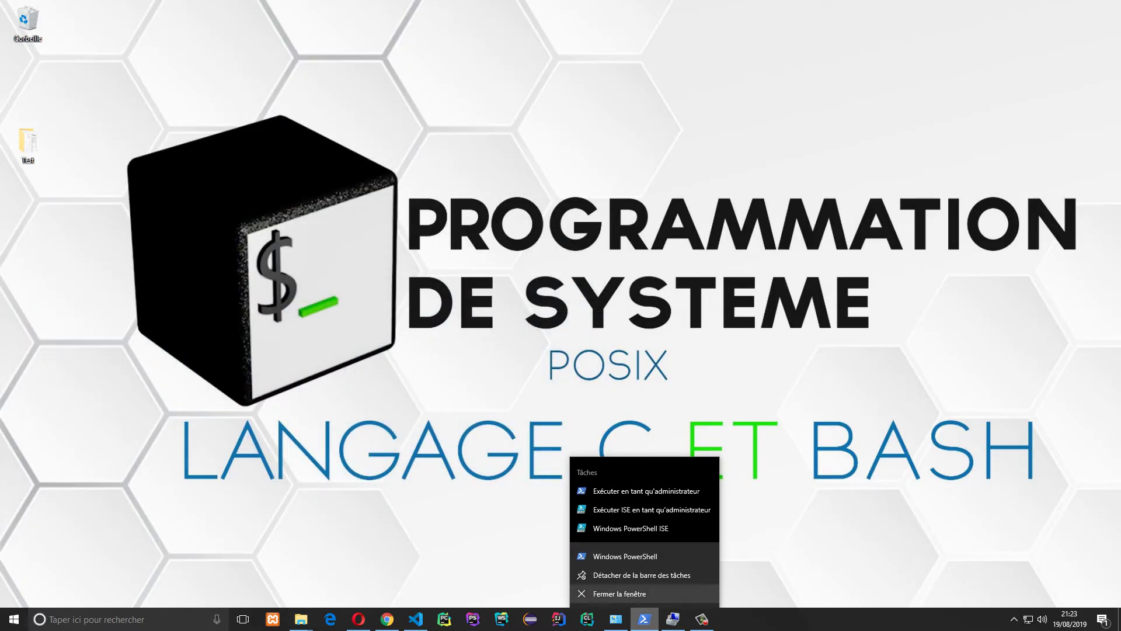
left_click(642, 594)
left_click(616, 619)
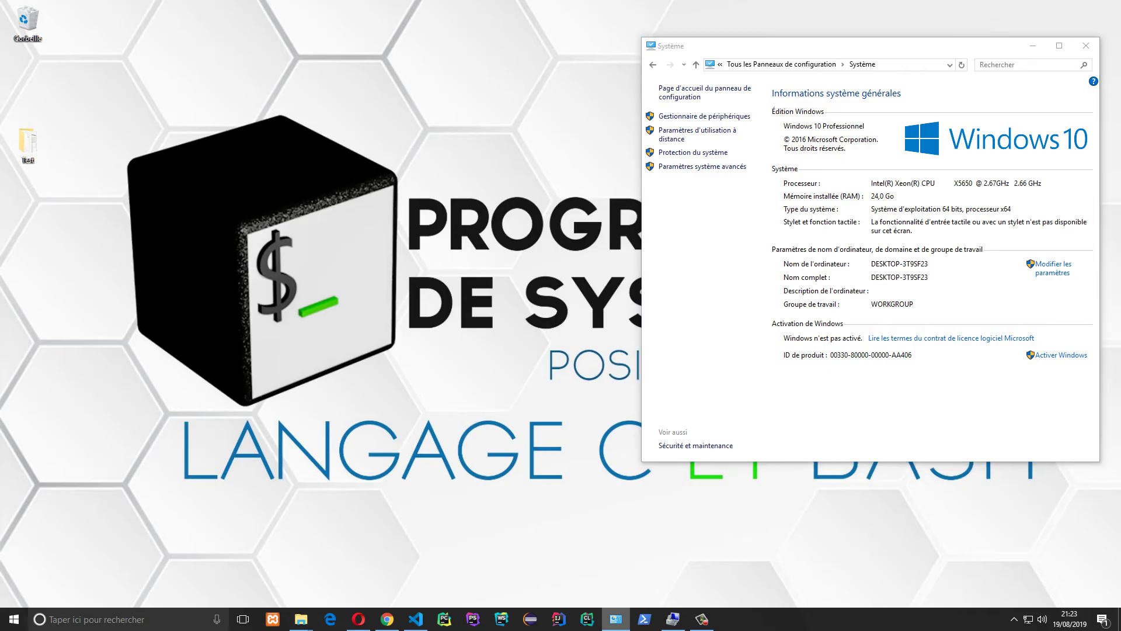
right_click(616, 618)
left_click(591, 593)
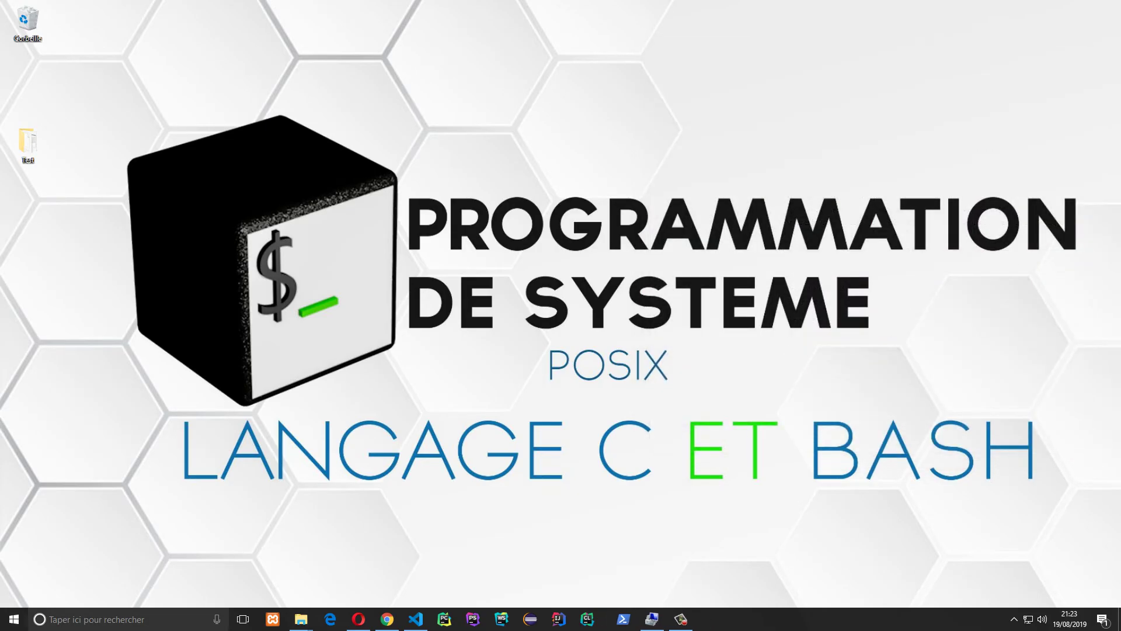
right_click(424, 304)
left_click(458, 339)
right_click(449, 317)
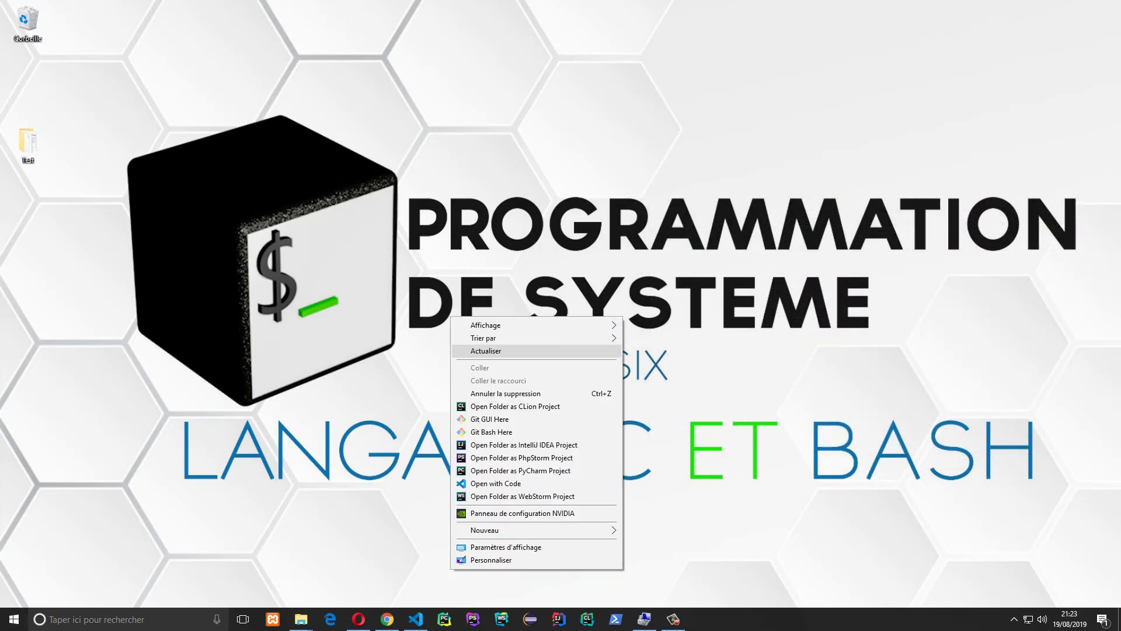
left_click(484, 351)
right_click(475, 316)
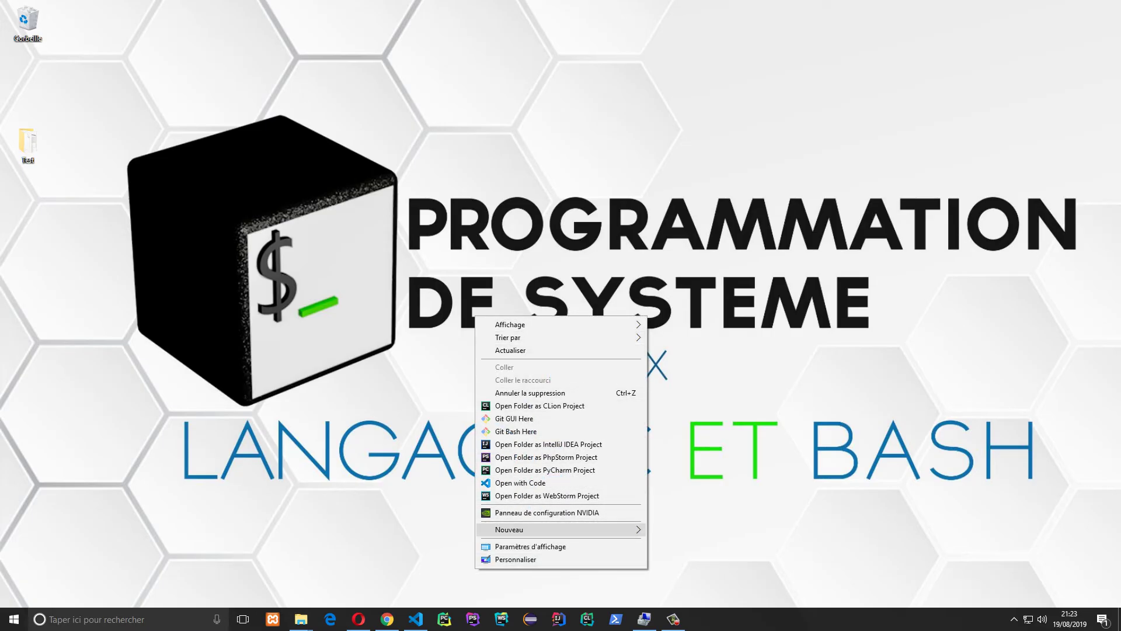
left_click(509, 350)
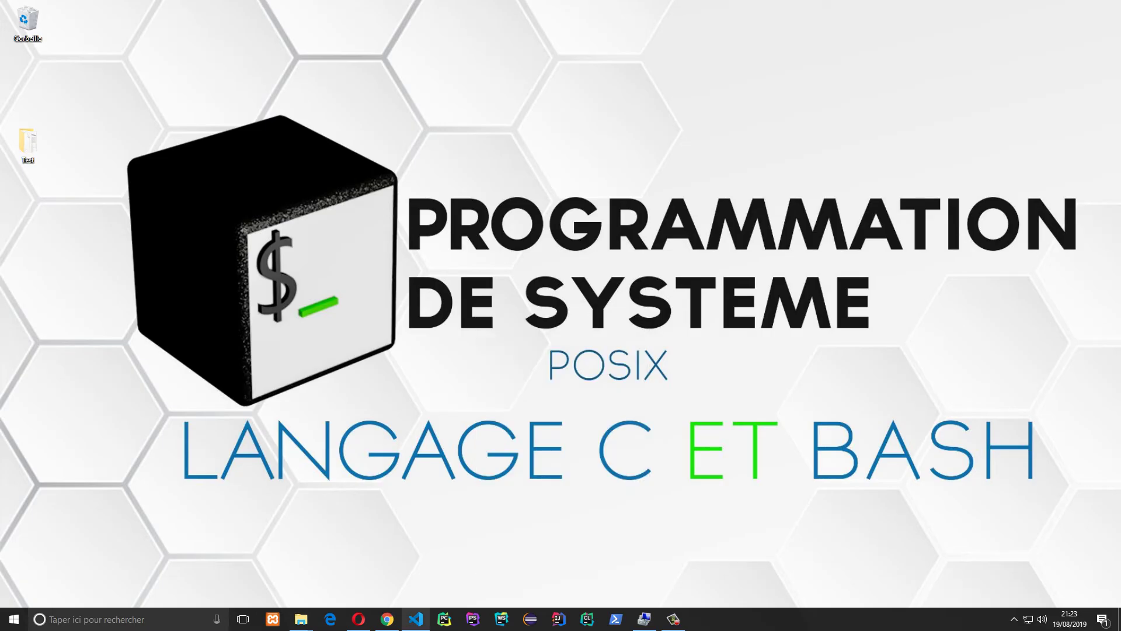
Switch to Visual Studio Code, install the Symfony Snippets extension and review the details of Symfony debug and autocomplete.
left_click(416, 618)
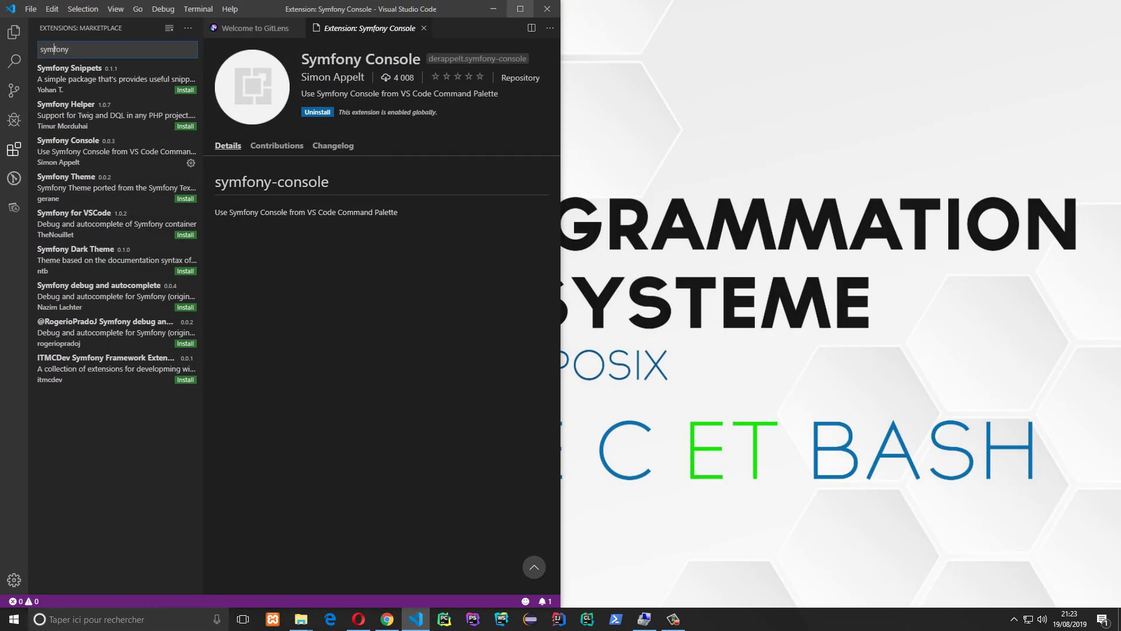
left_click(520, 9)
left_click(117, 78)
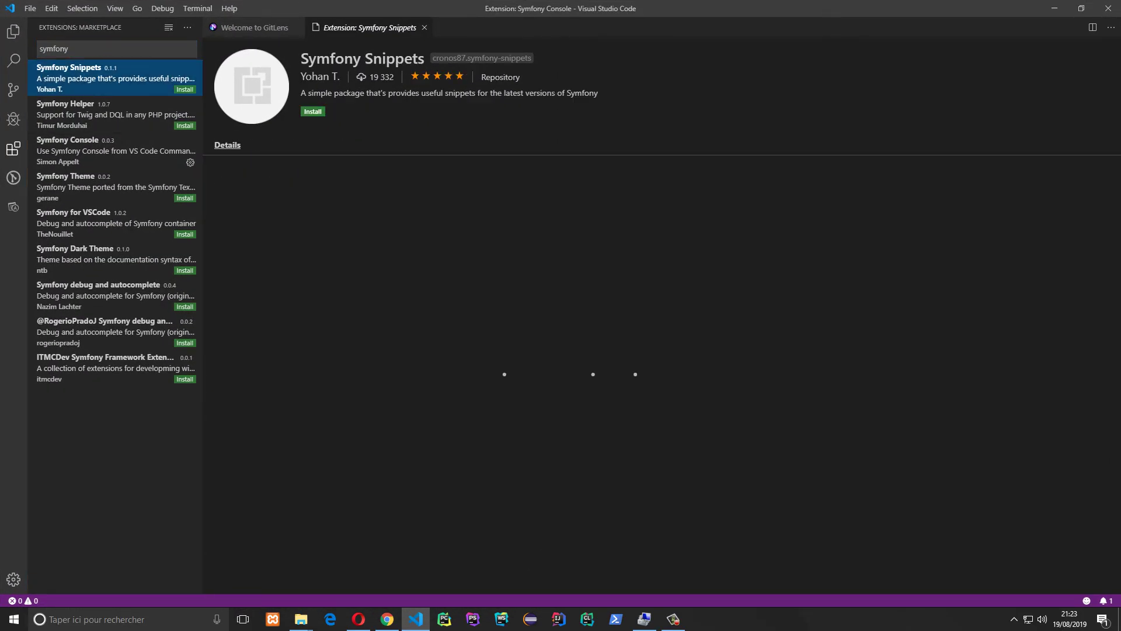
left_click(185, 89)
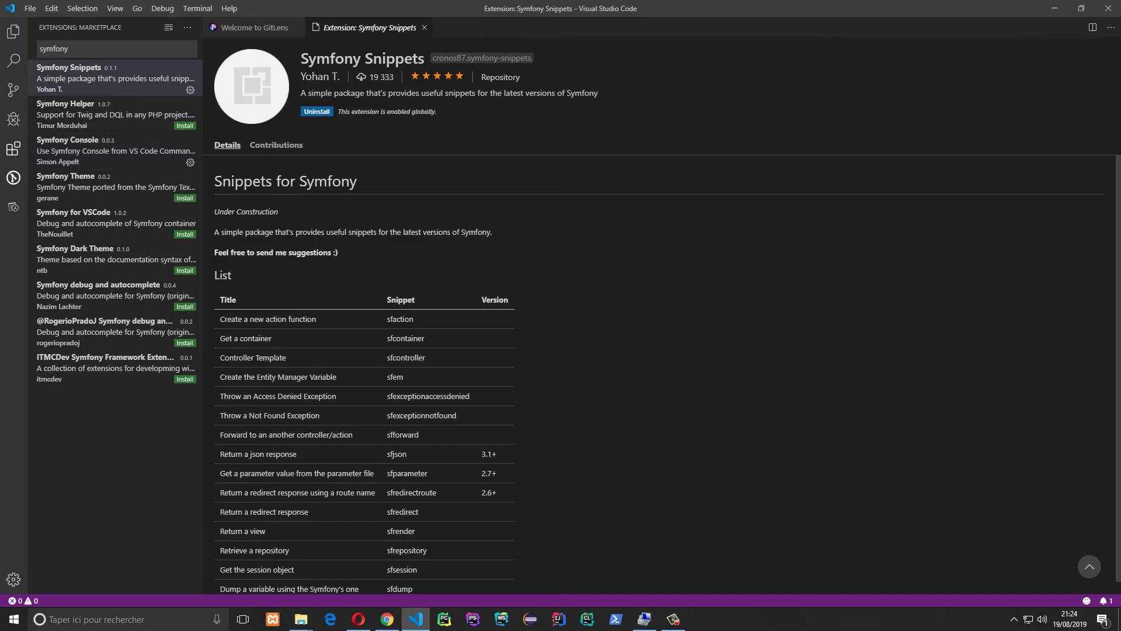
left_click(115, 296)
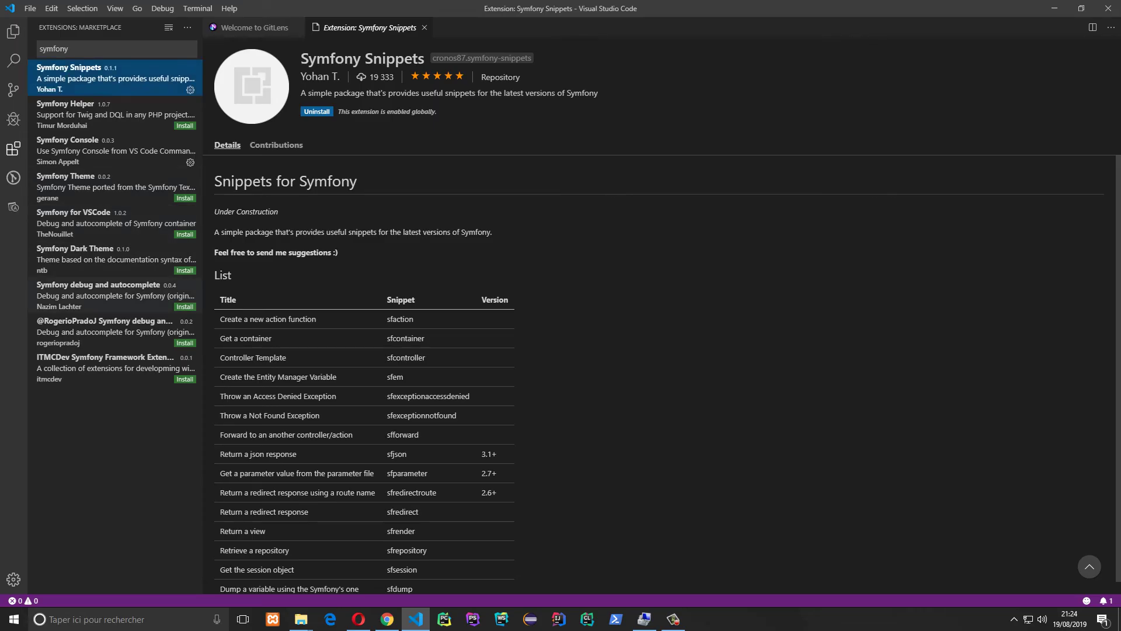
scroll(666, 373, "down", 3)
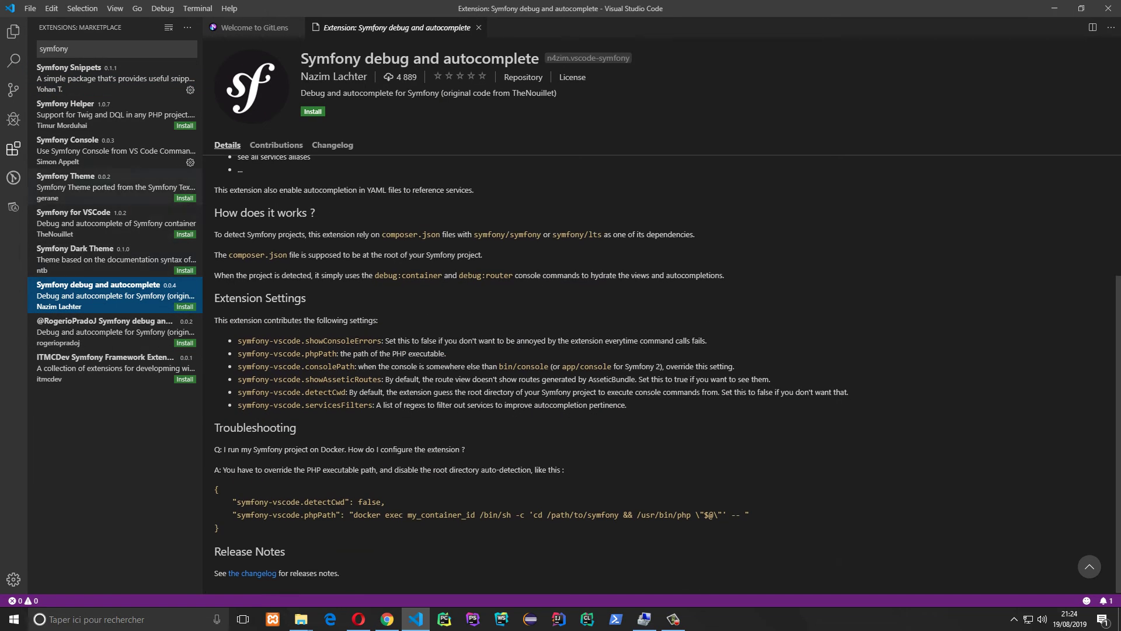
Search extensions for css and install IntelliSense for CSS class names in HTML, HTML CSS Support, Beautify css/sass/scss/less and CSS Formatter.
left_click_drag(76, 49, 39, 49)
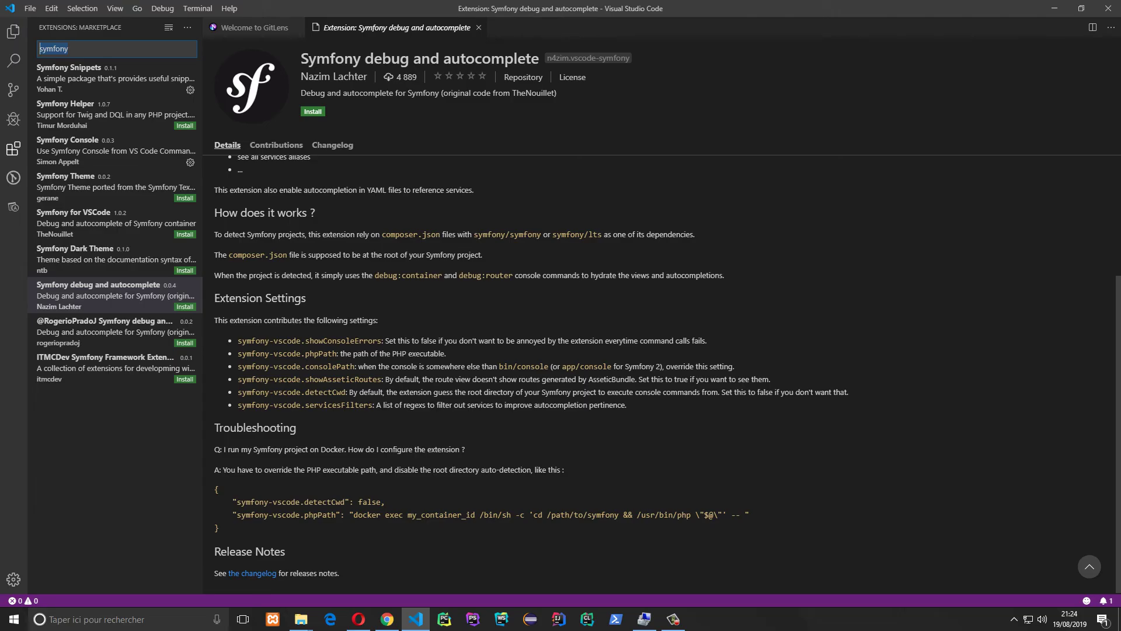
type("css")
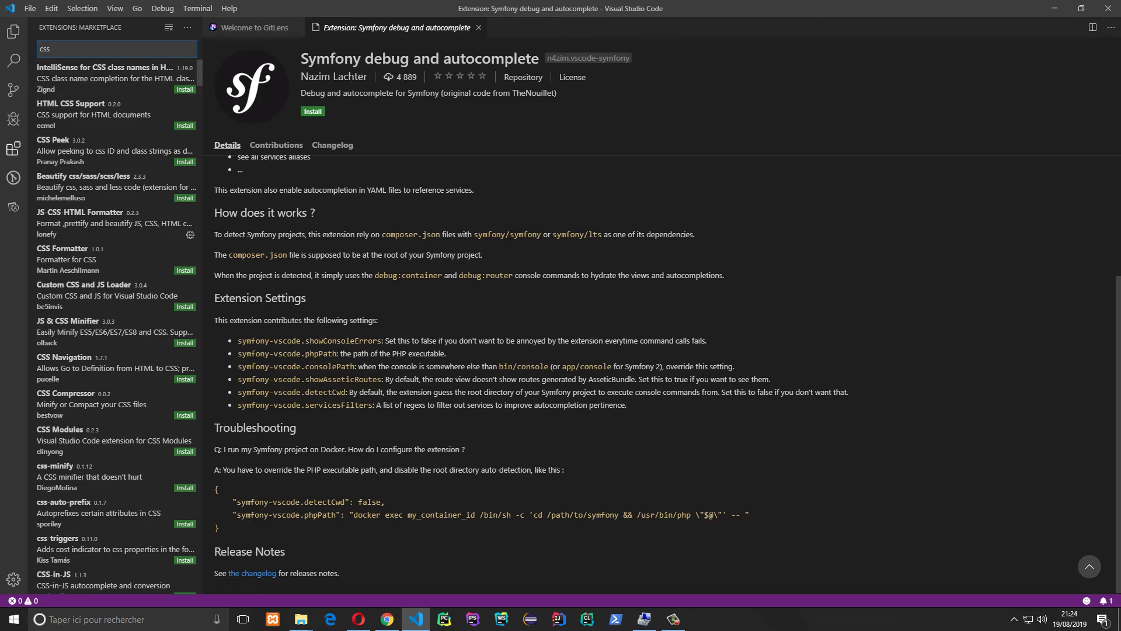
left_click(185, 89)
left_click(185, 126)
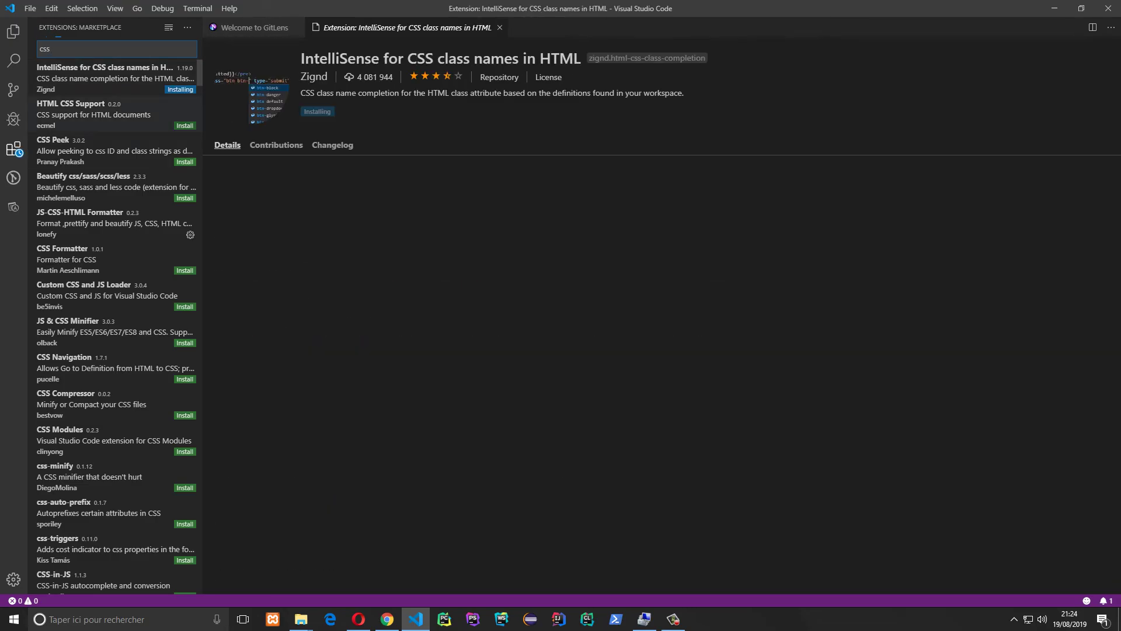
left_click(185, 198)
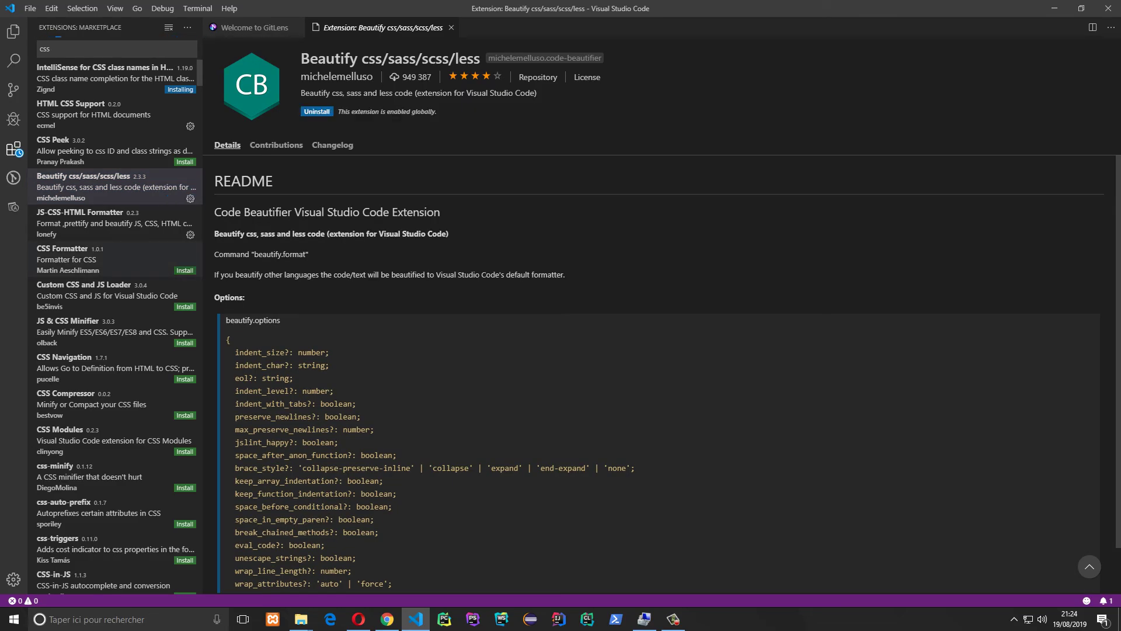
left_click(184, 270)
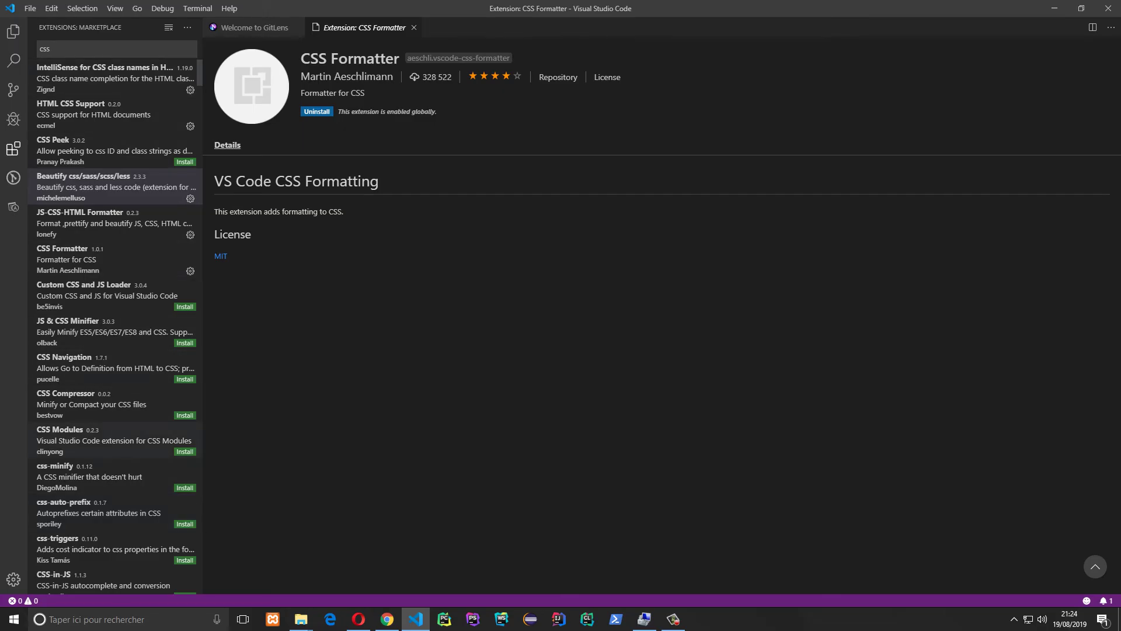
Browse the remaining css extensions and close Visual Studio Code.
scroll(116, 326, "down", 8)
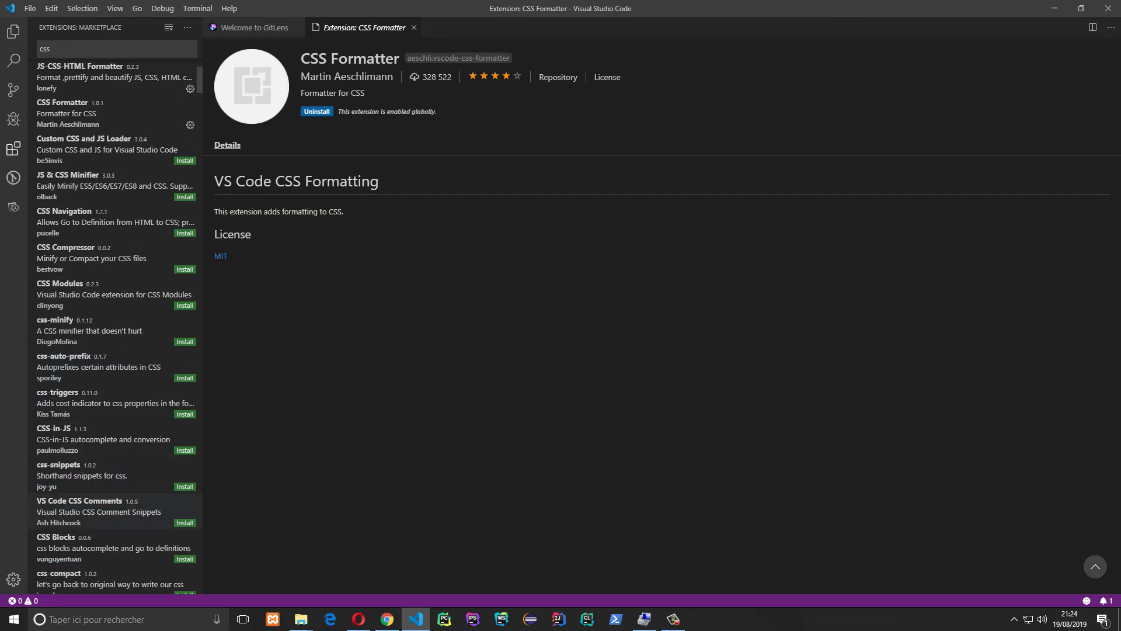
scroll(116, 327, "down", 3)
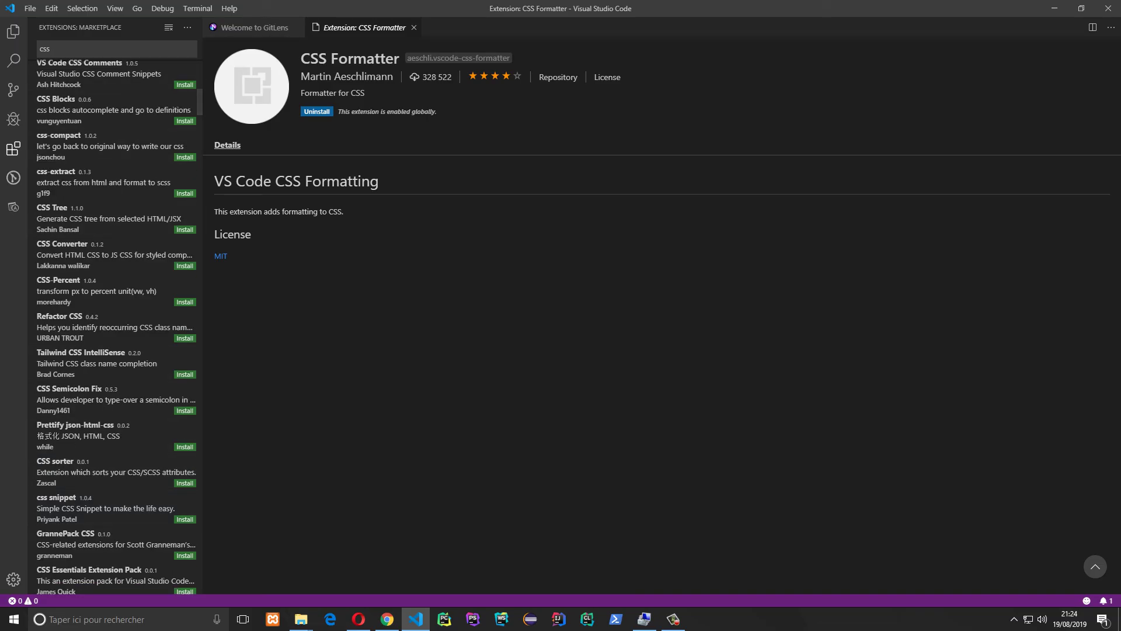
left_click(1108, 8)
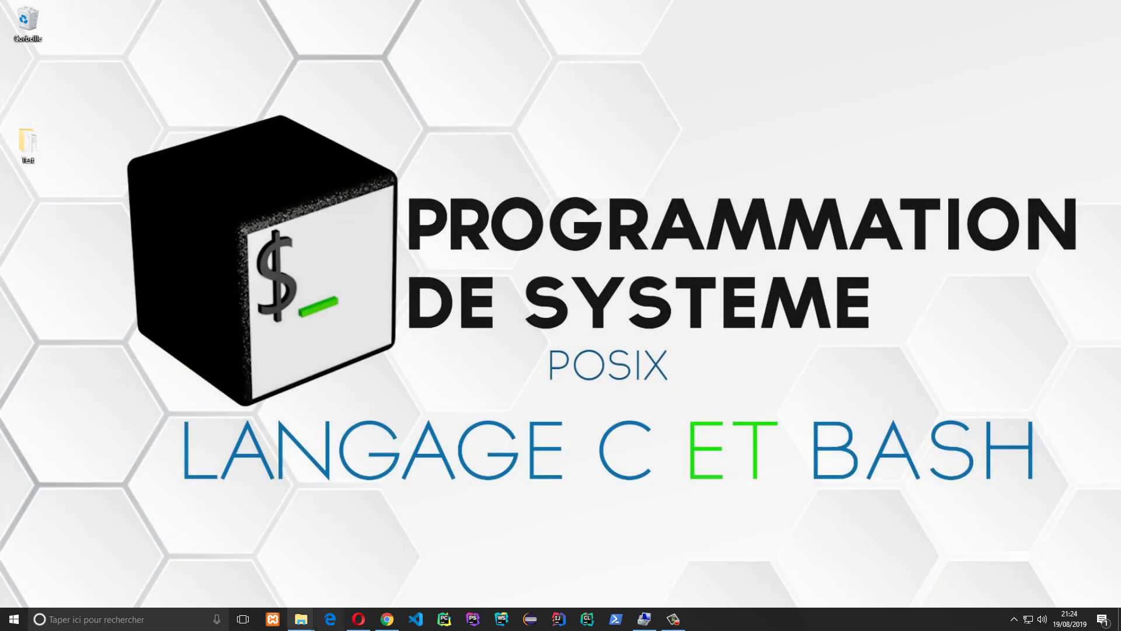
Switch to File Explorer and review the make-3.81, mingw-get-setup and CLion-2019.2 installers in the C downloads folder.
mouse_move(301, 619)
left_click(397, 569)
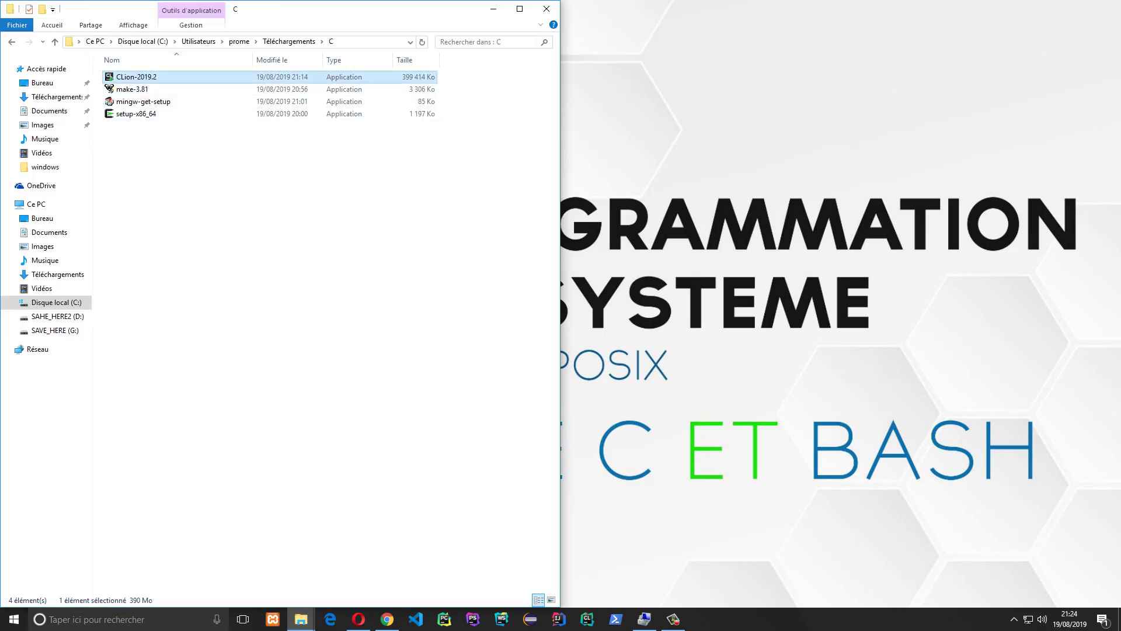
left_click(132, 89)
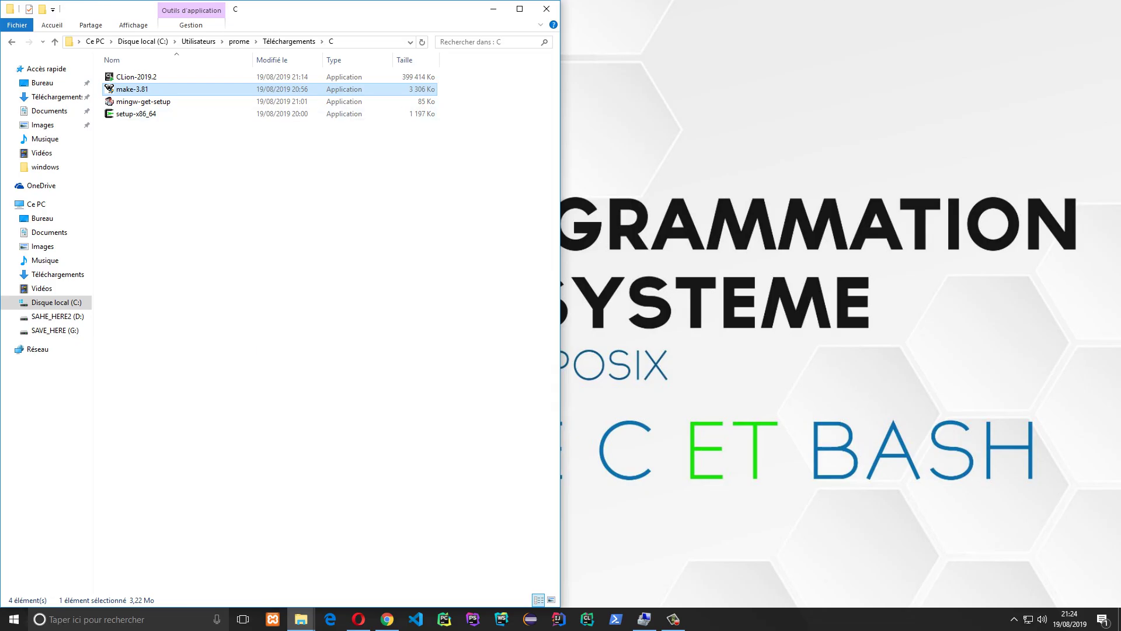
left_click(143, 102)
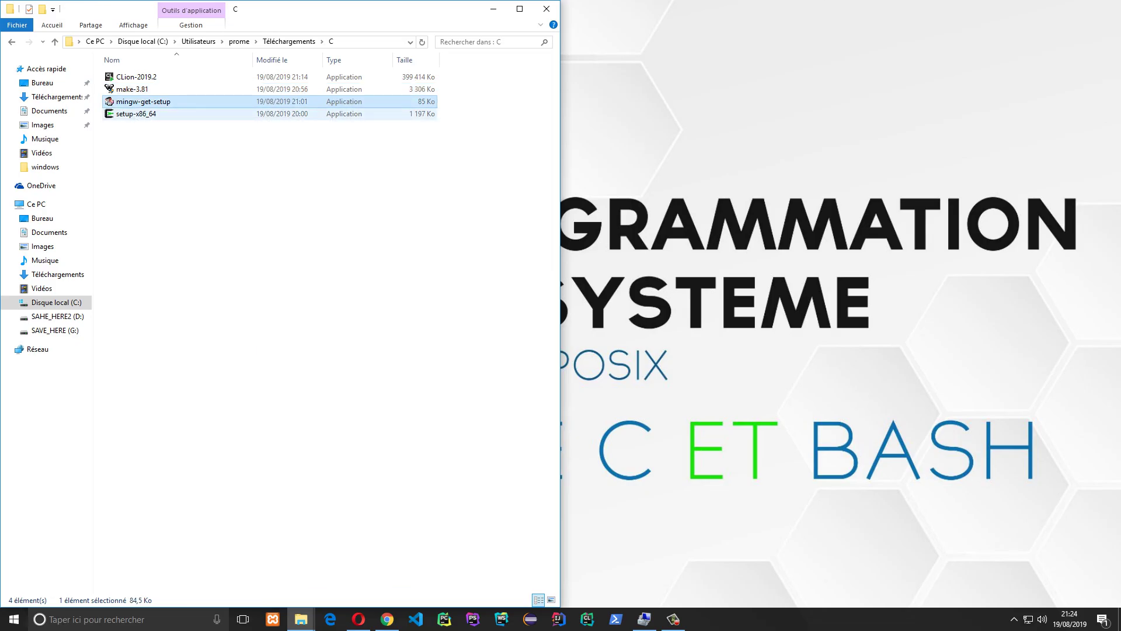
left_click(136, 78)
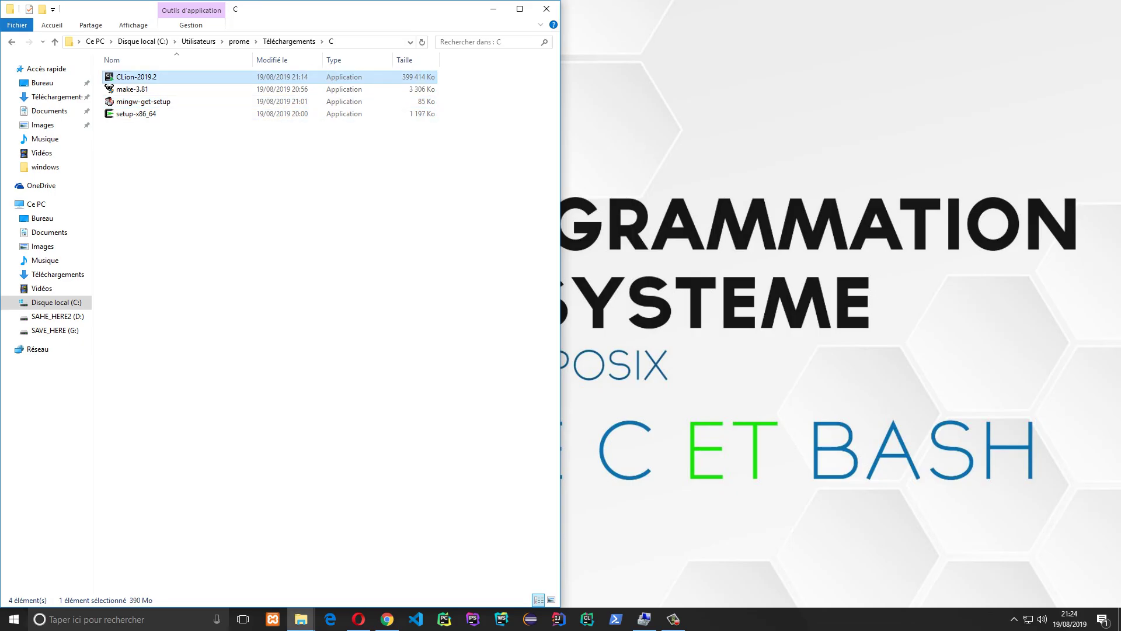
left_click_drag(459, 110, 389, 84)
left_click(447, 100)
left_click(448, 103)
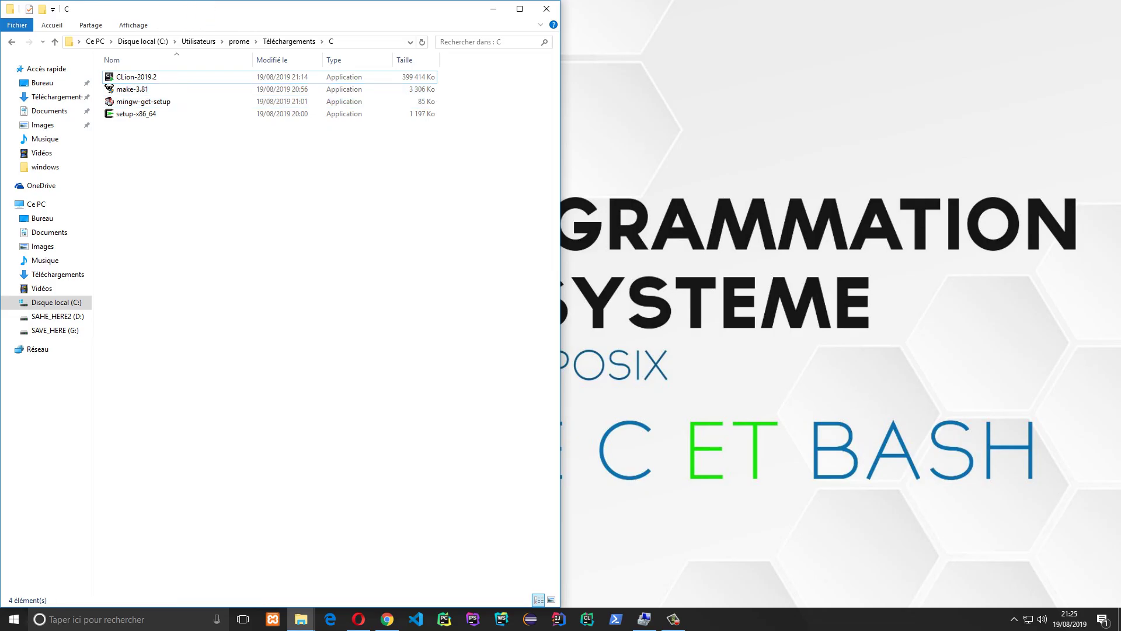
left_click_drag(448, 103, 297, 84)
left_click(448, 103)
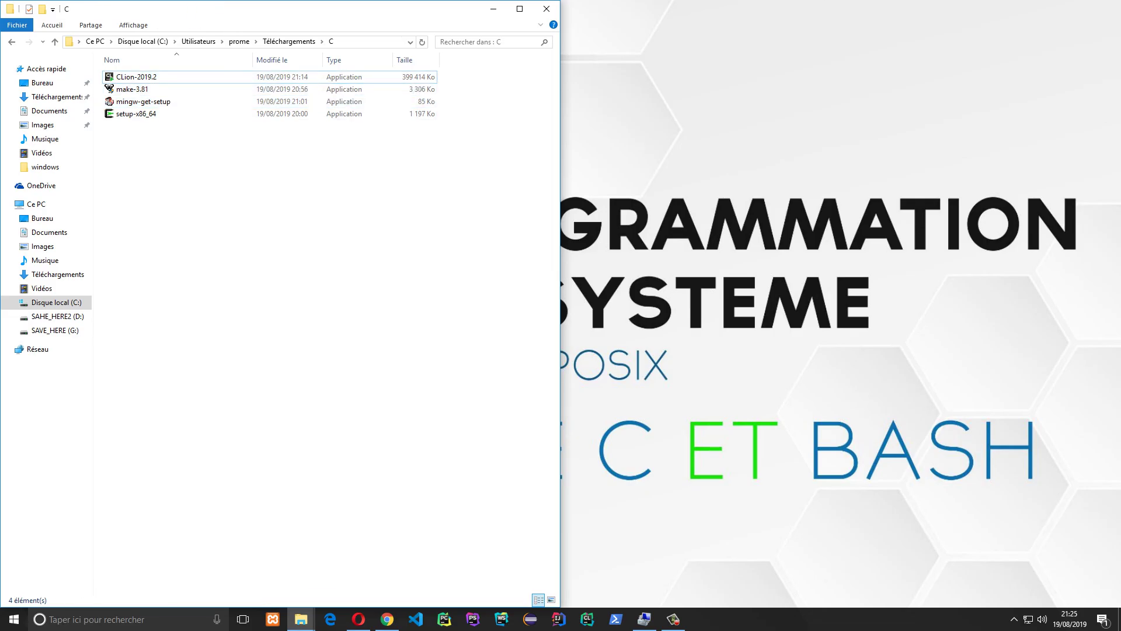